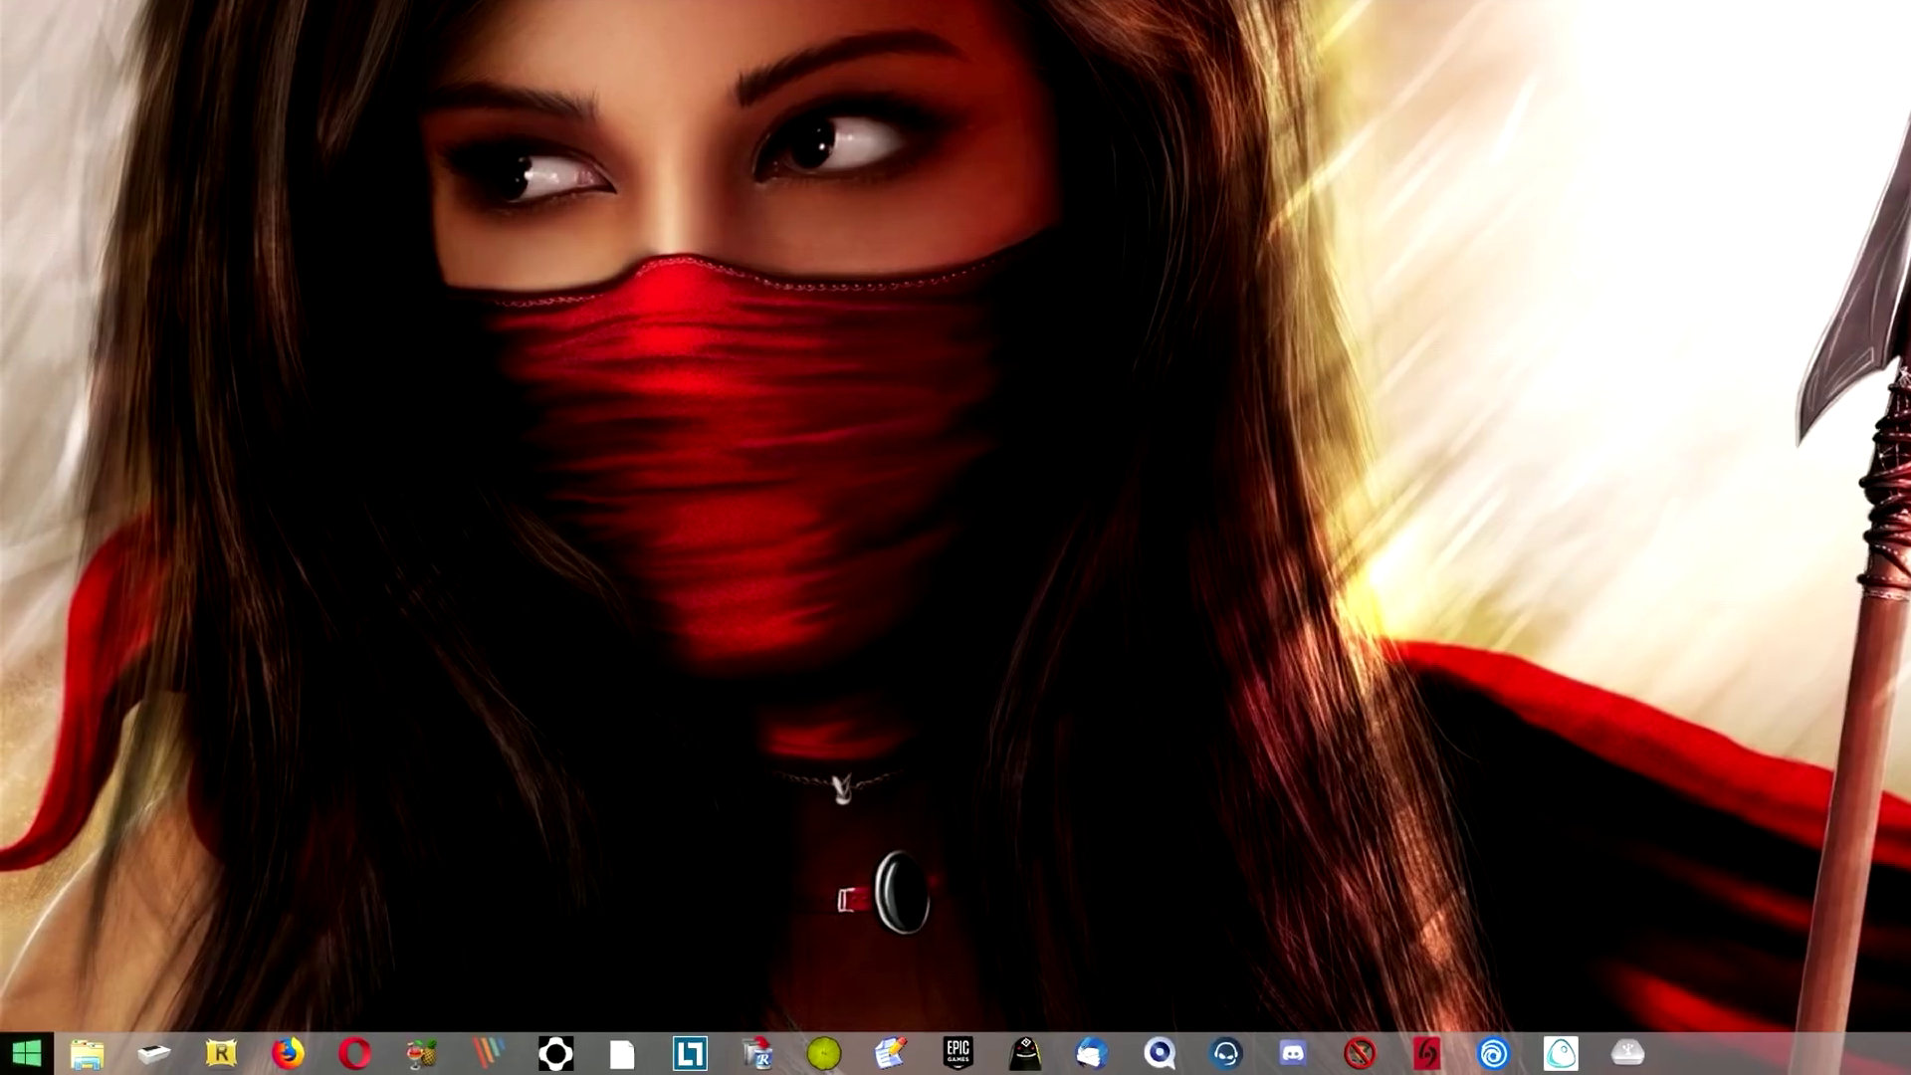
# Open the Reconnaissance vocale page of the Control Panel and start Windows speech recognition.
pyautogui.rightClick(24, 1054)
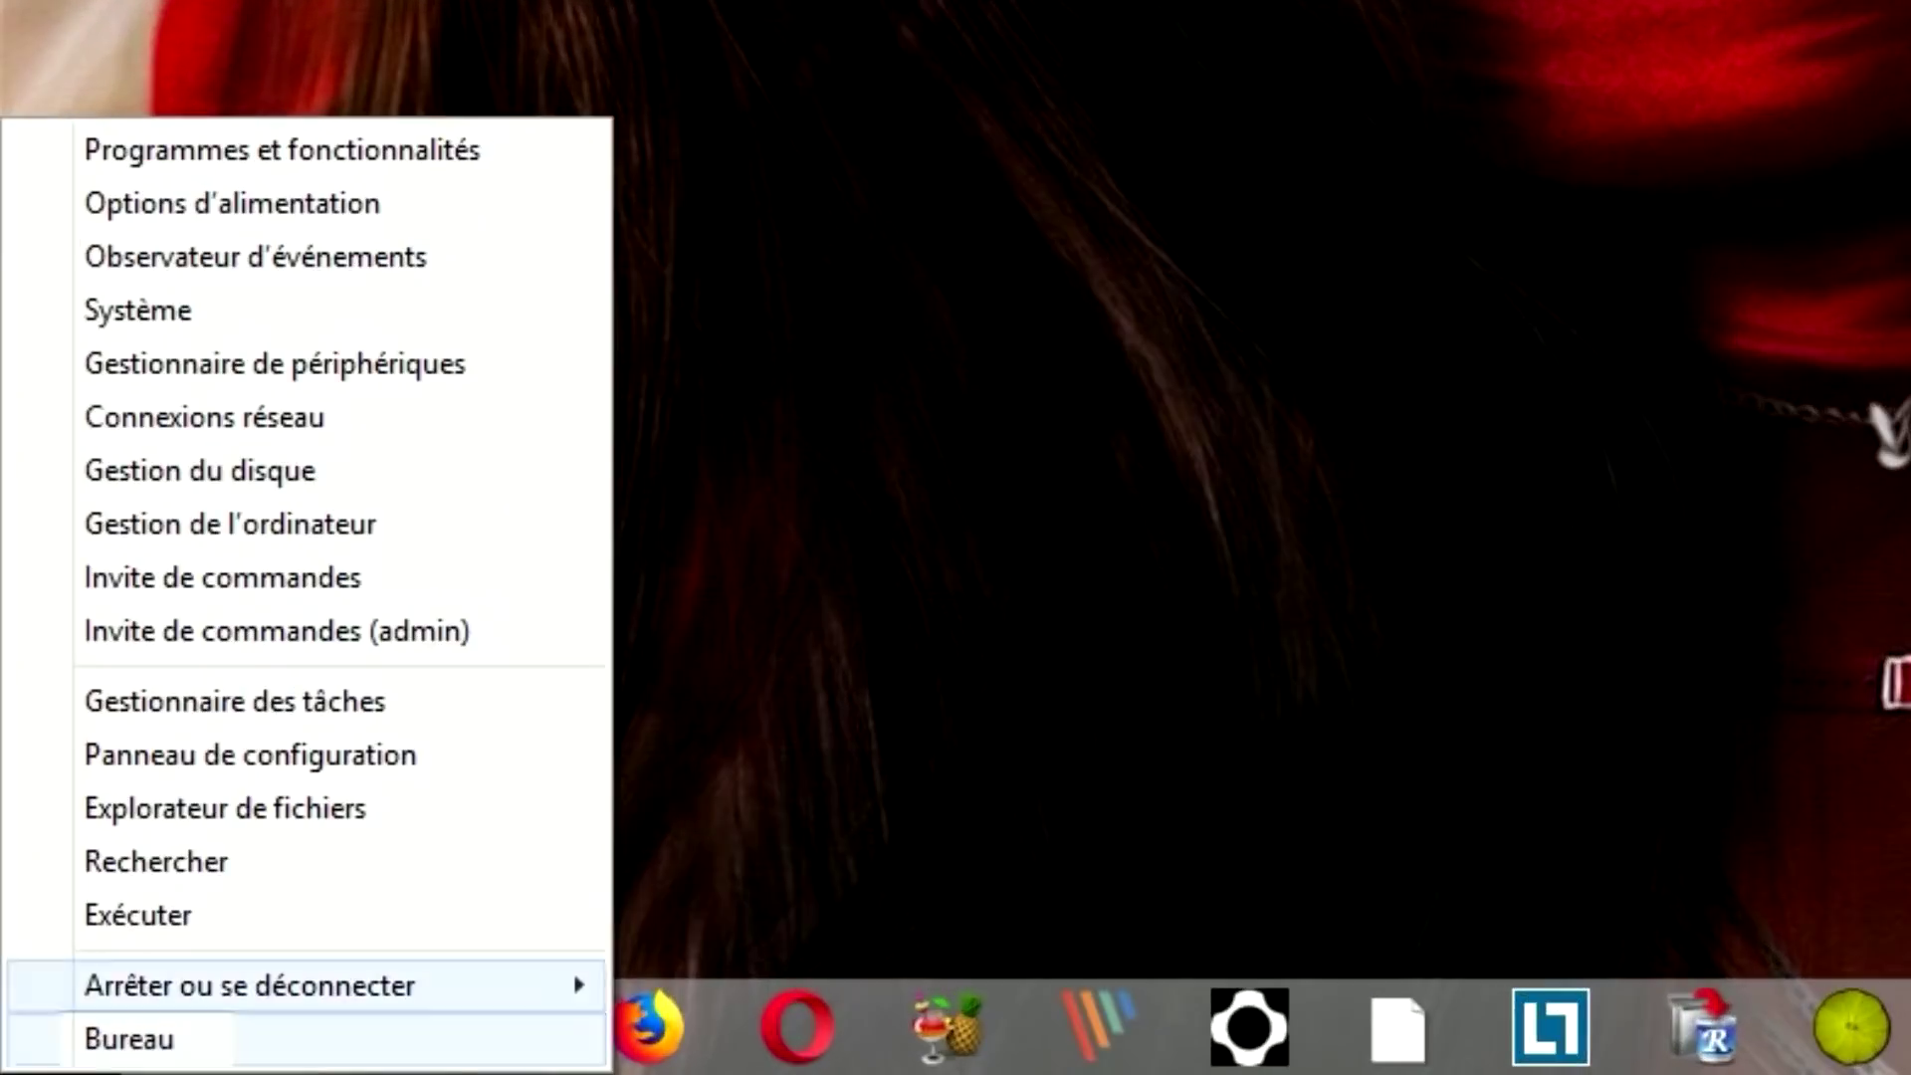
pyautogui.press('Down')
pyautogui.press('Return')
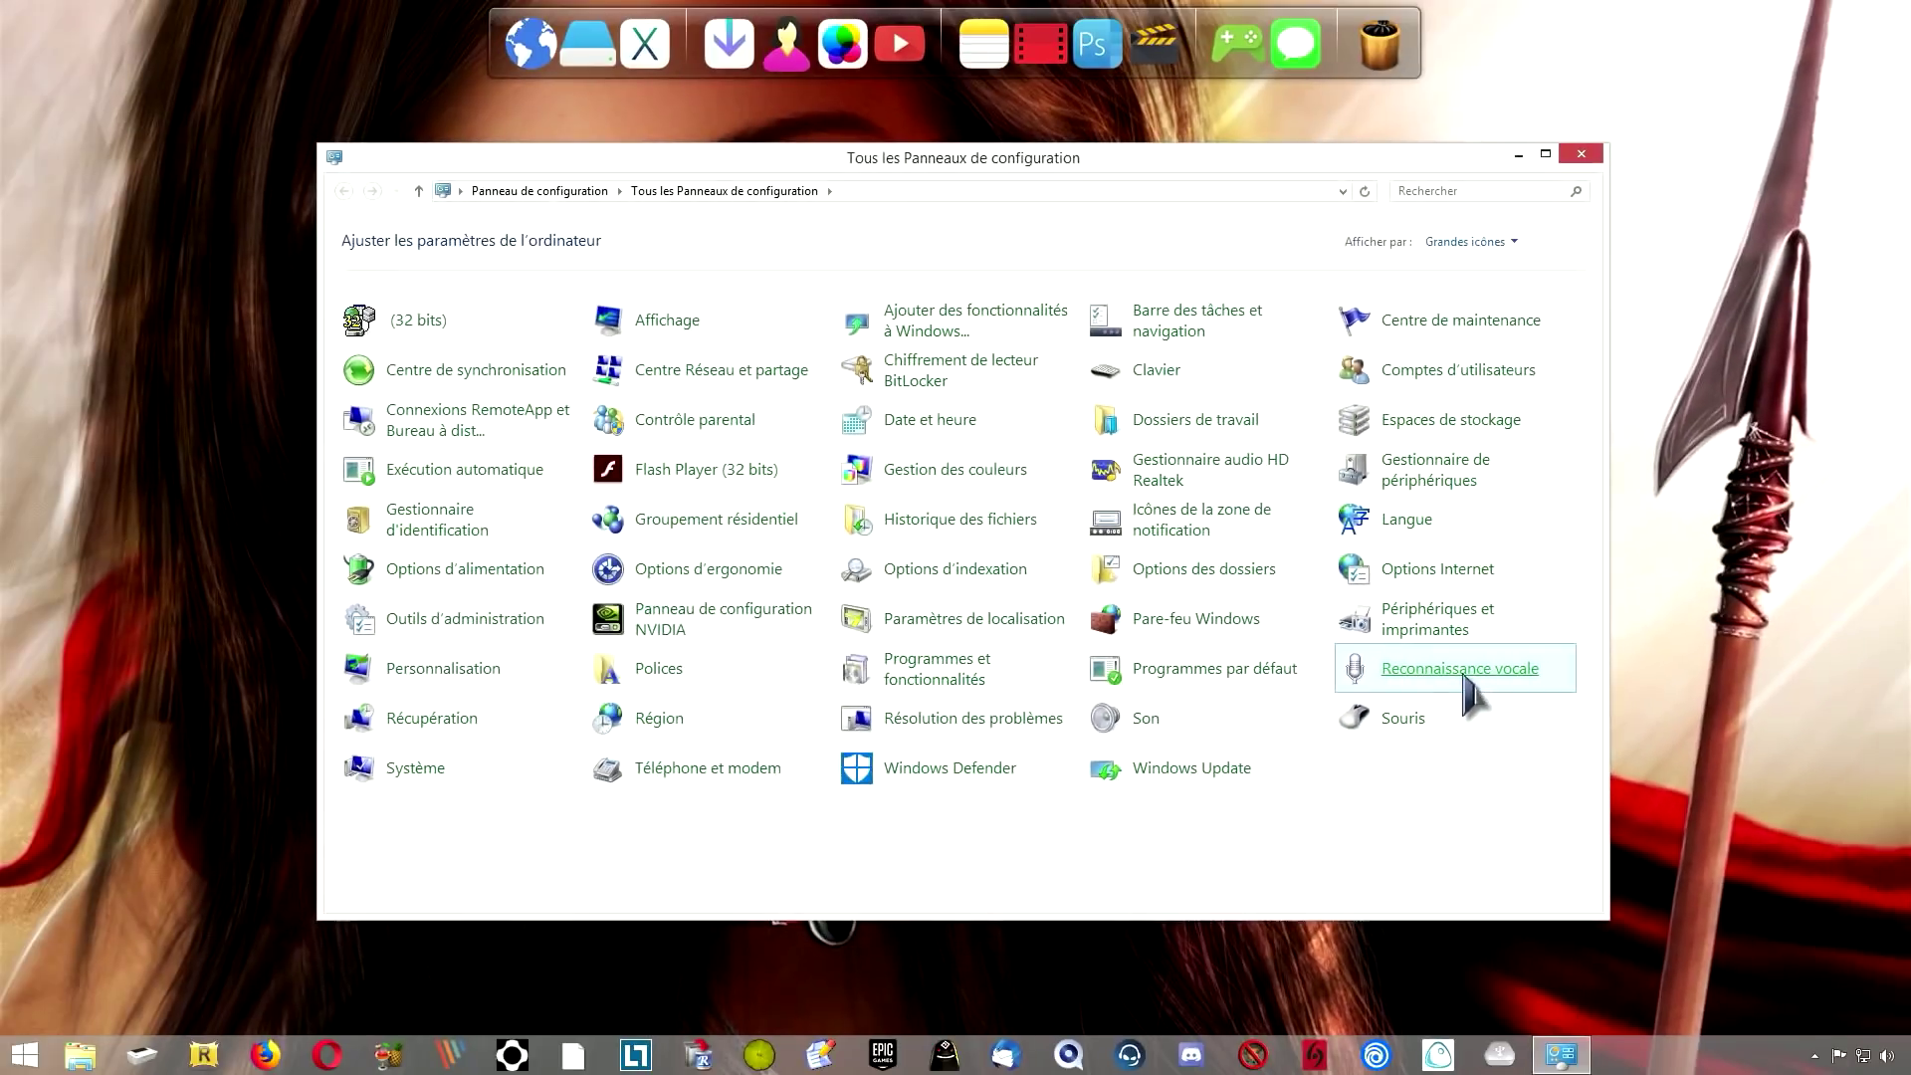
pyautogui.click(1480, 672)
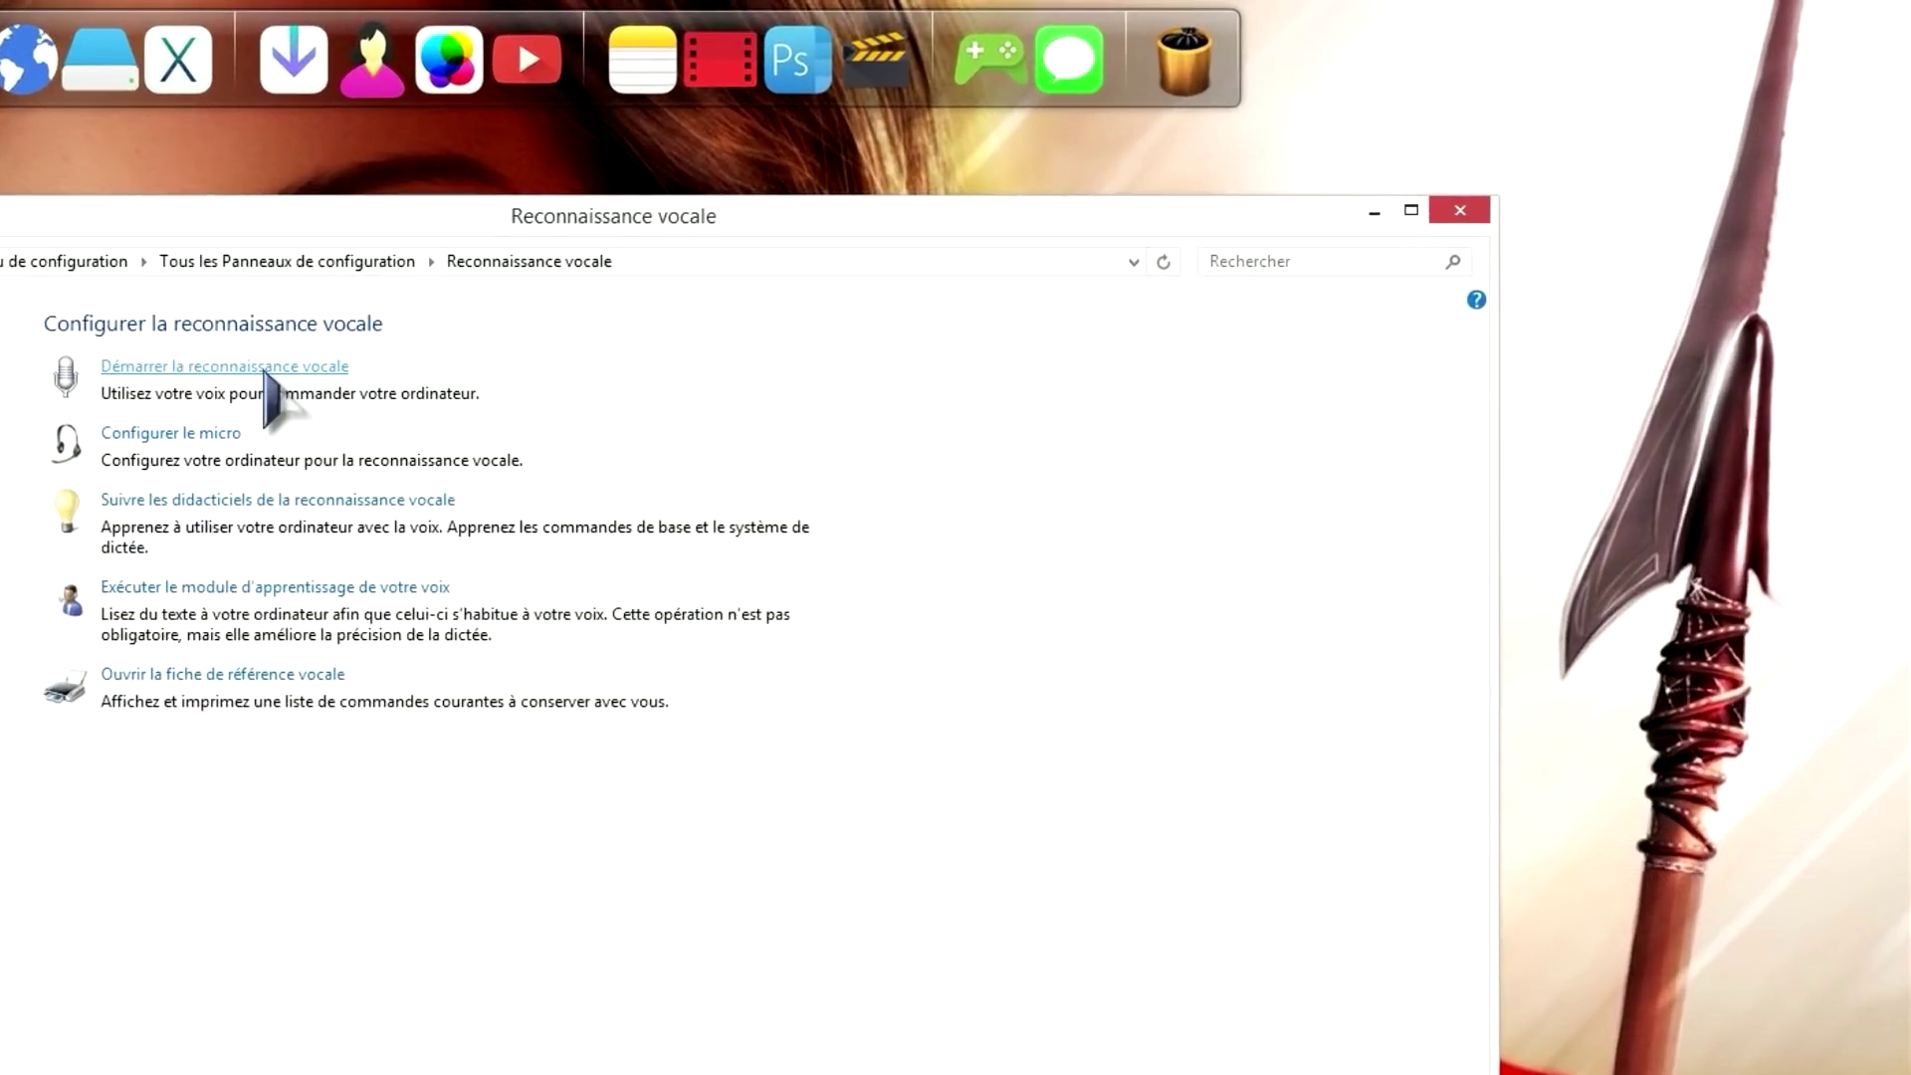
pyautogui.click(264, 369)
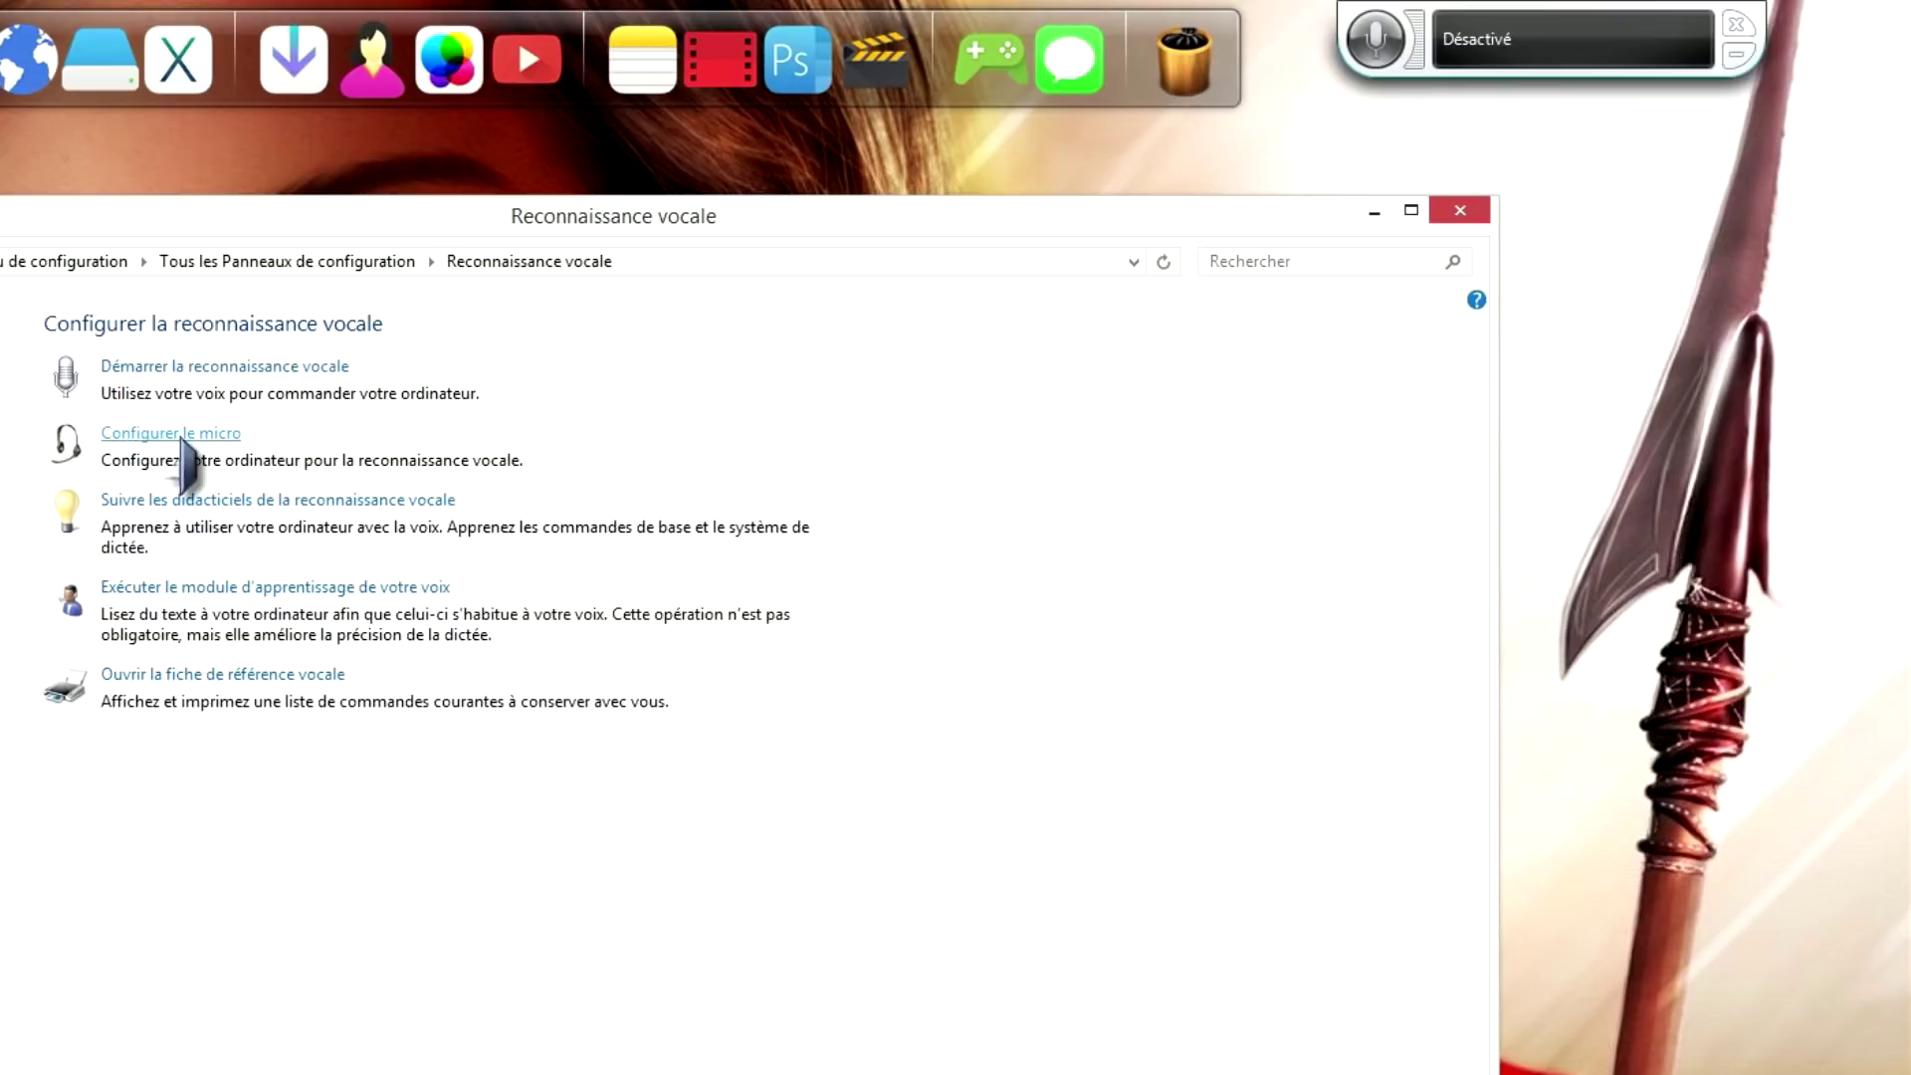
# Complete the microphone setup wizard for the Yeti Stereo Microphone.
pyautogui.click(183, 438)
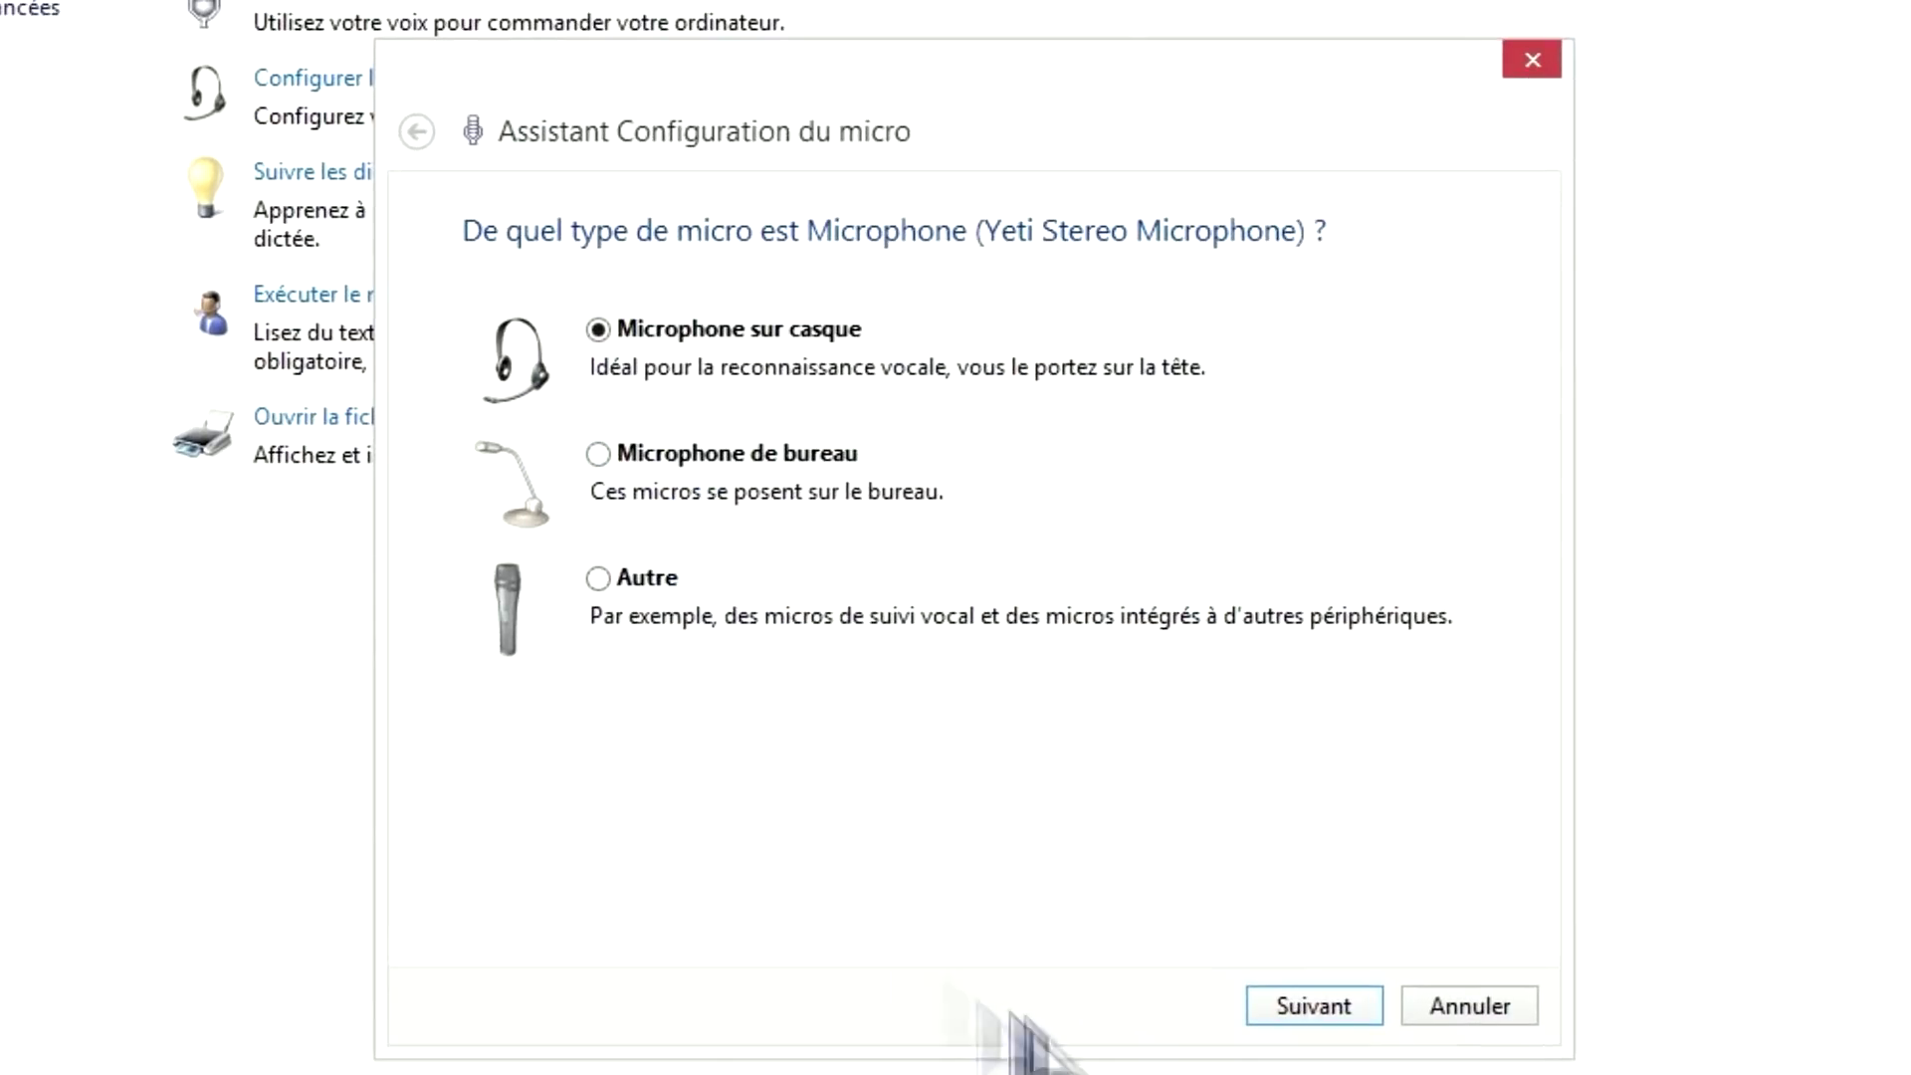
pyautogui.click(1304, 1003)
pyautogui.press('Return')
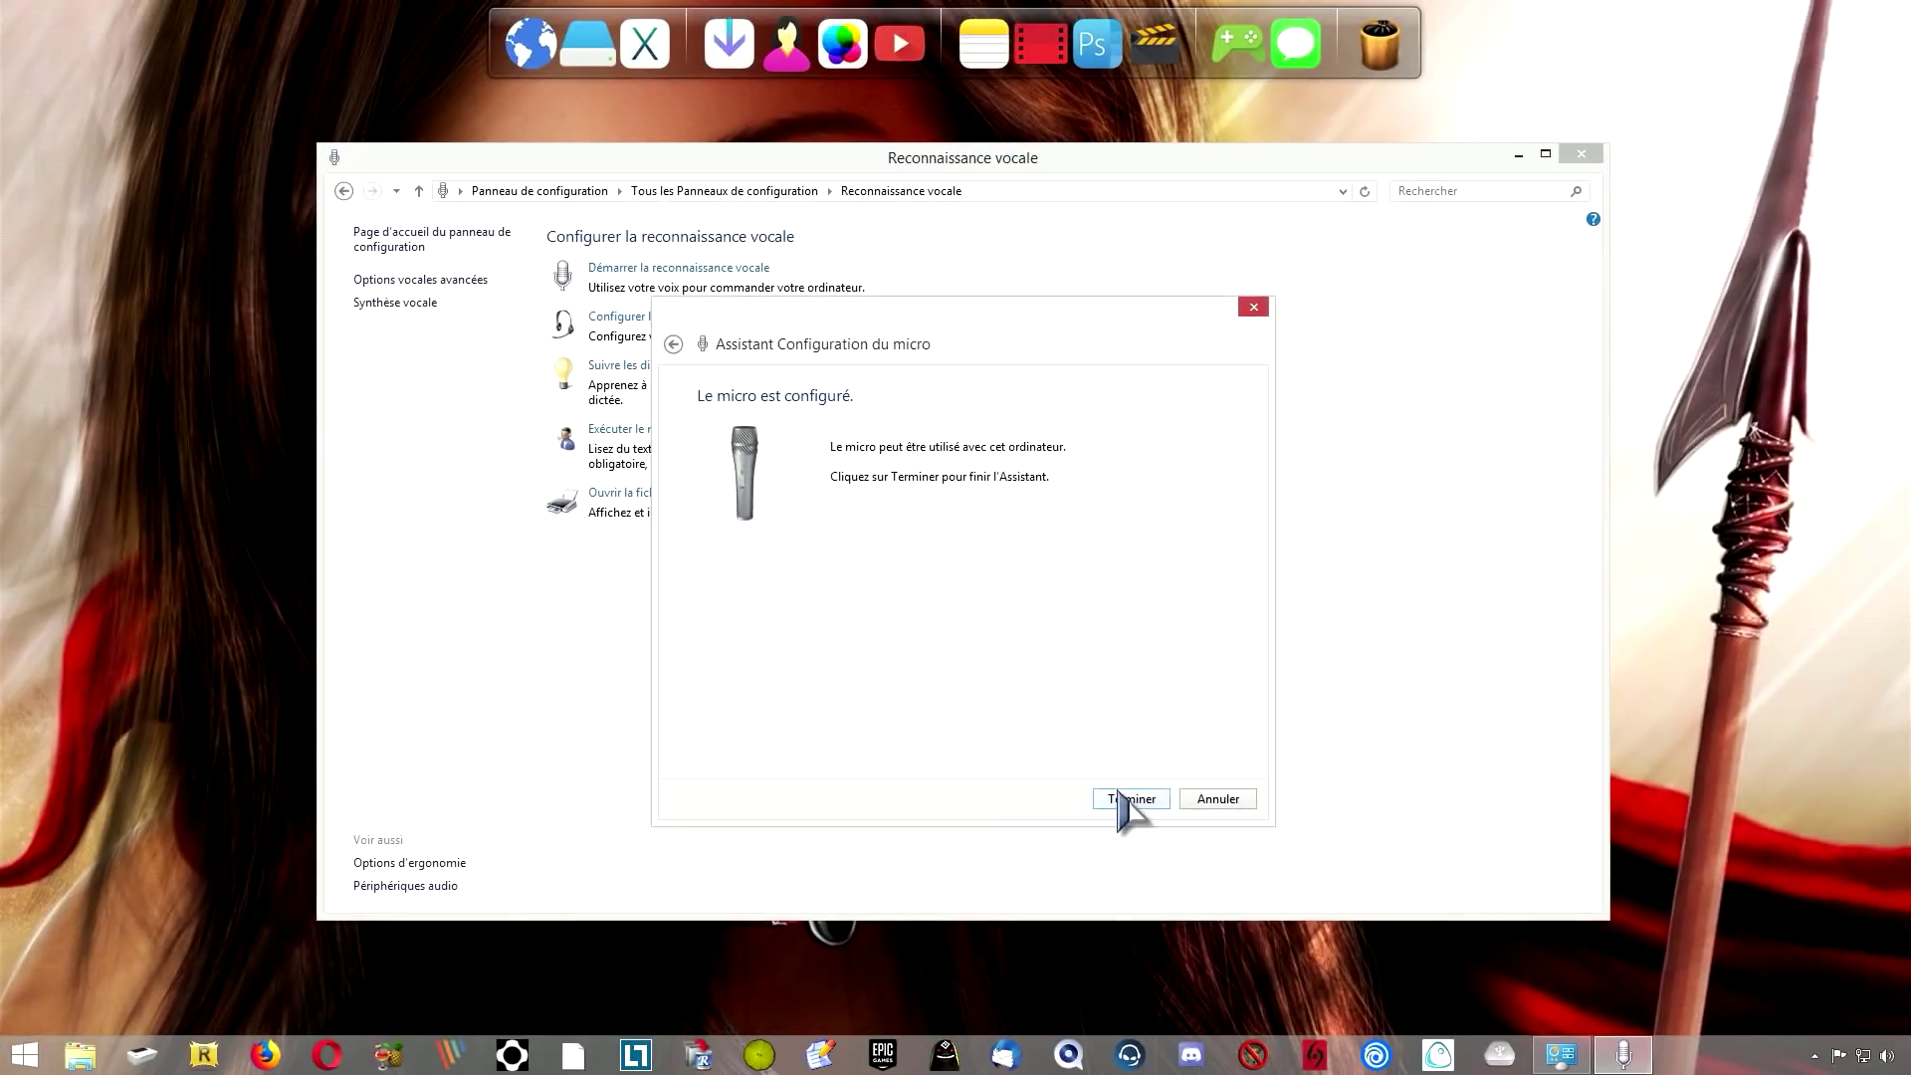
pyautogui.click(1130, 798)
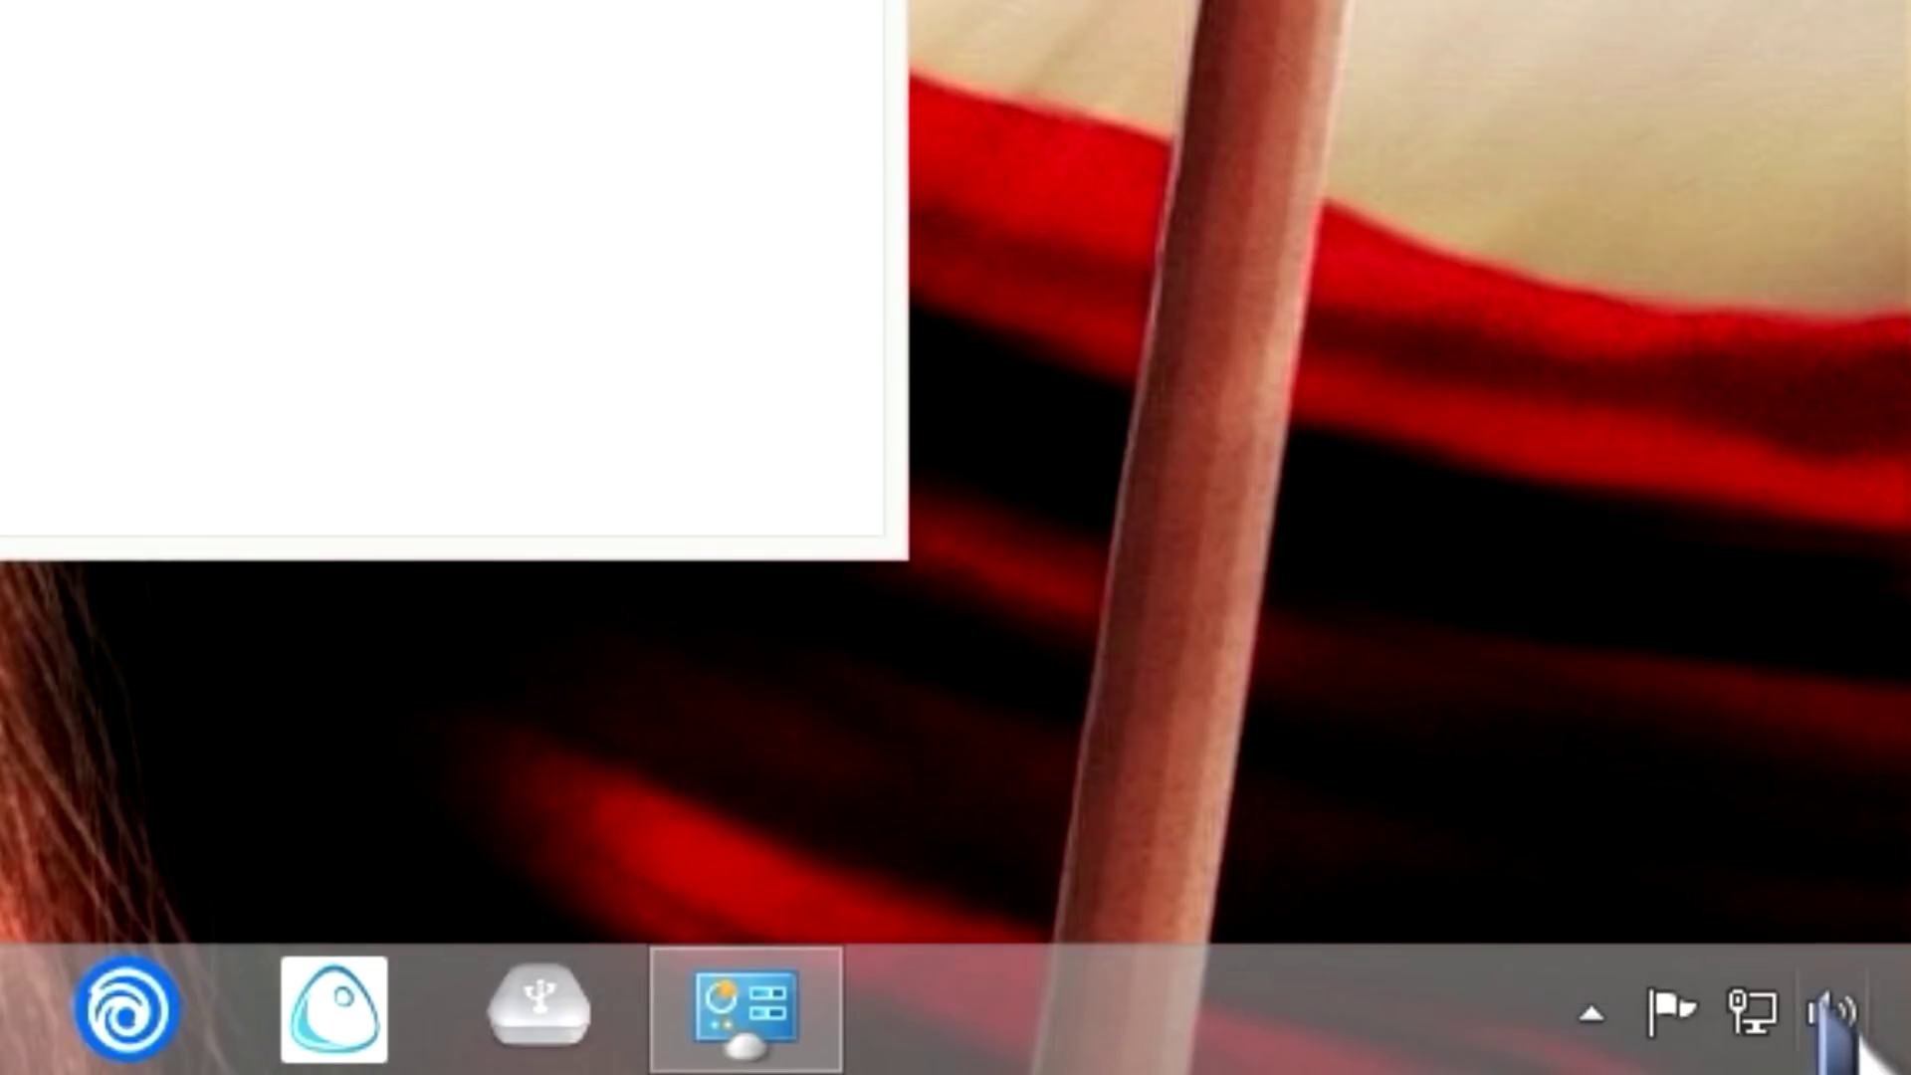
# Open the Windows sound settings at the list of recording devices.
pyautogui.rightClick(1837, 1020)
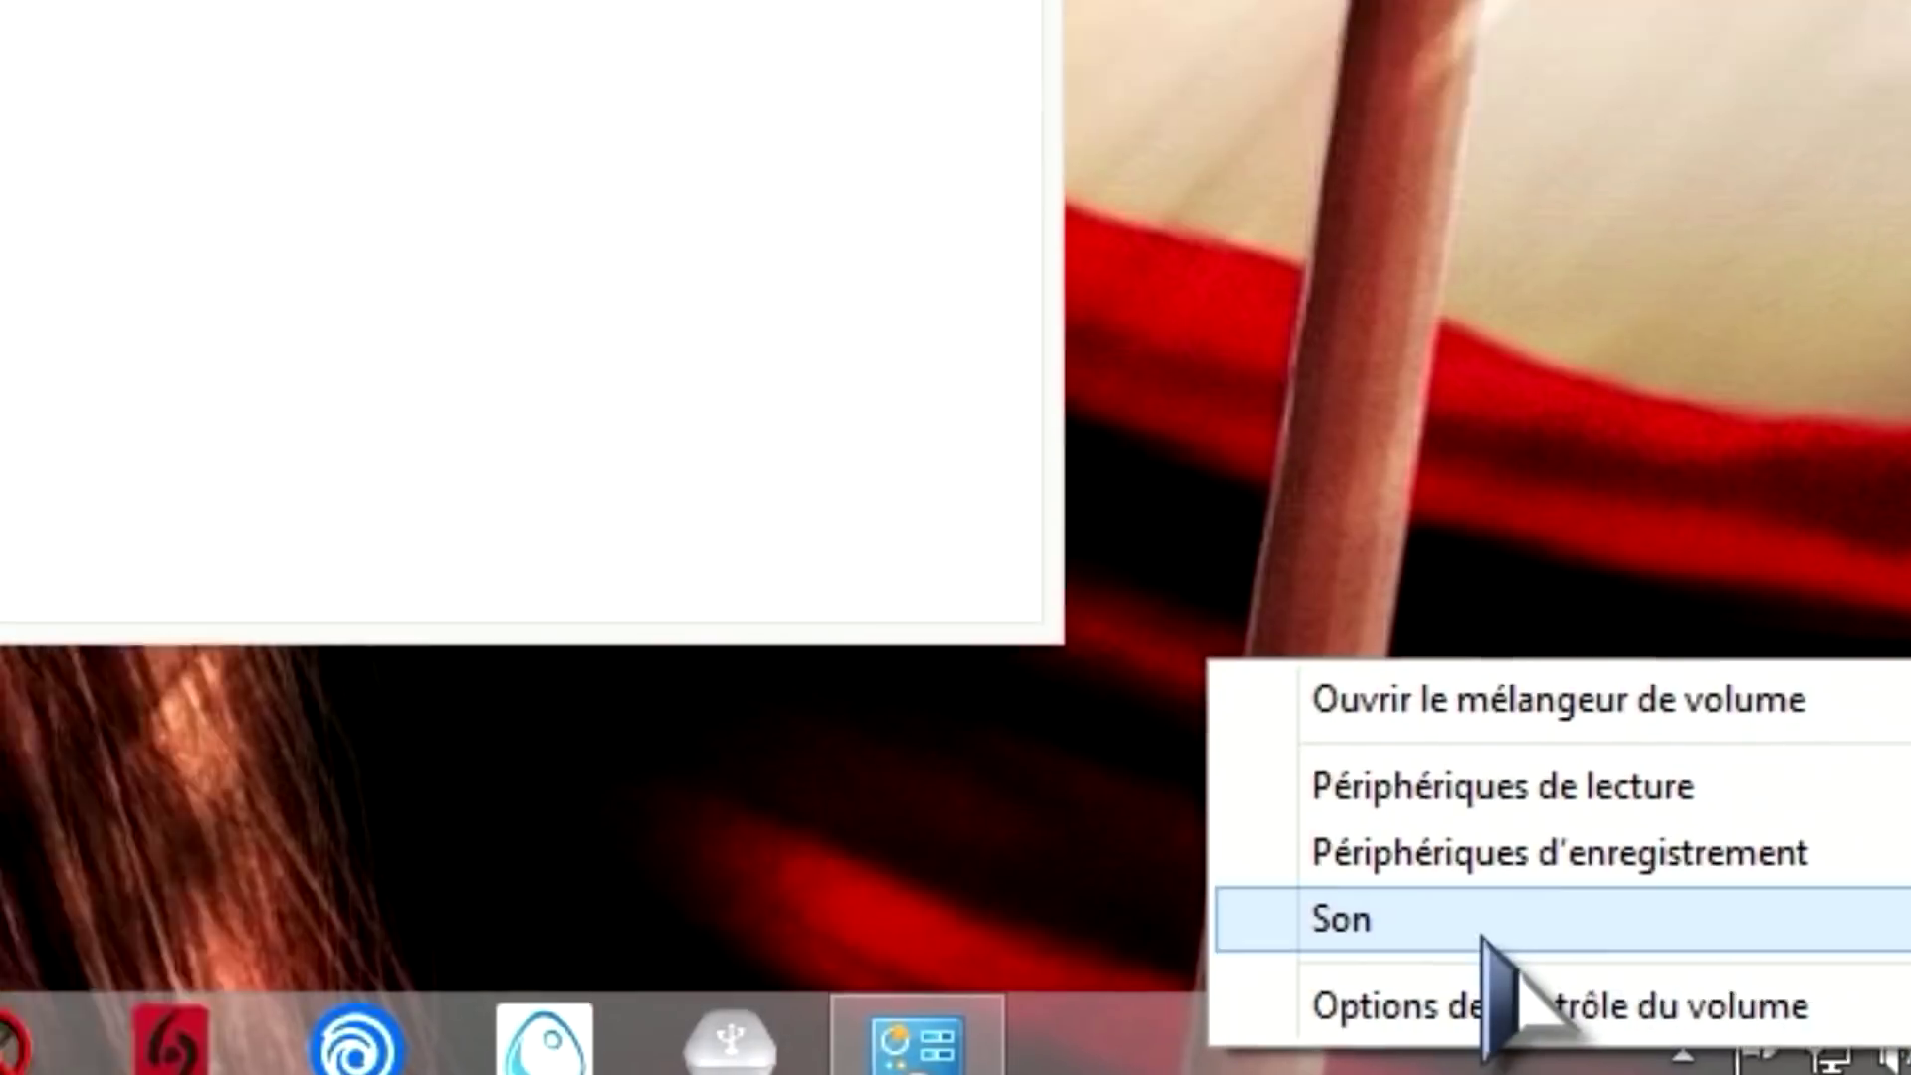
pyautogui.click(1378, 876)
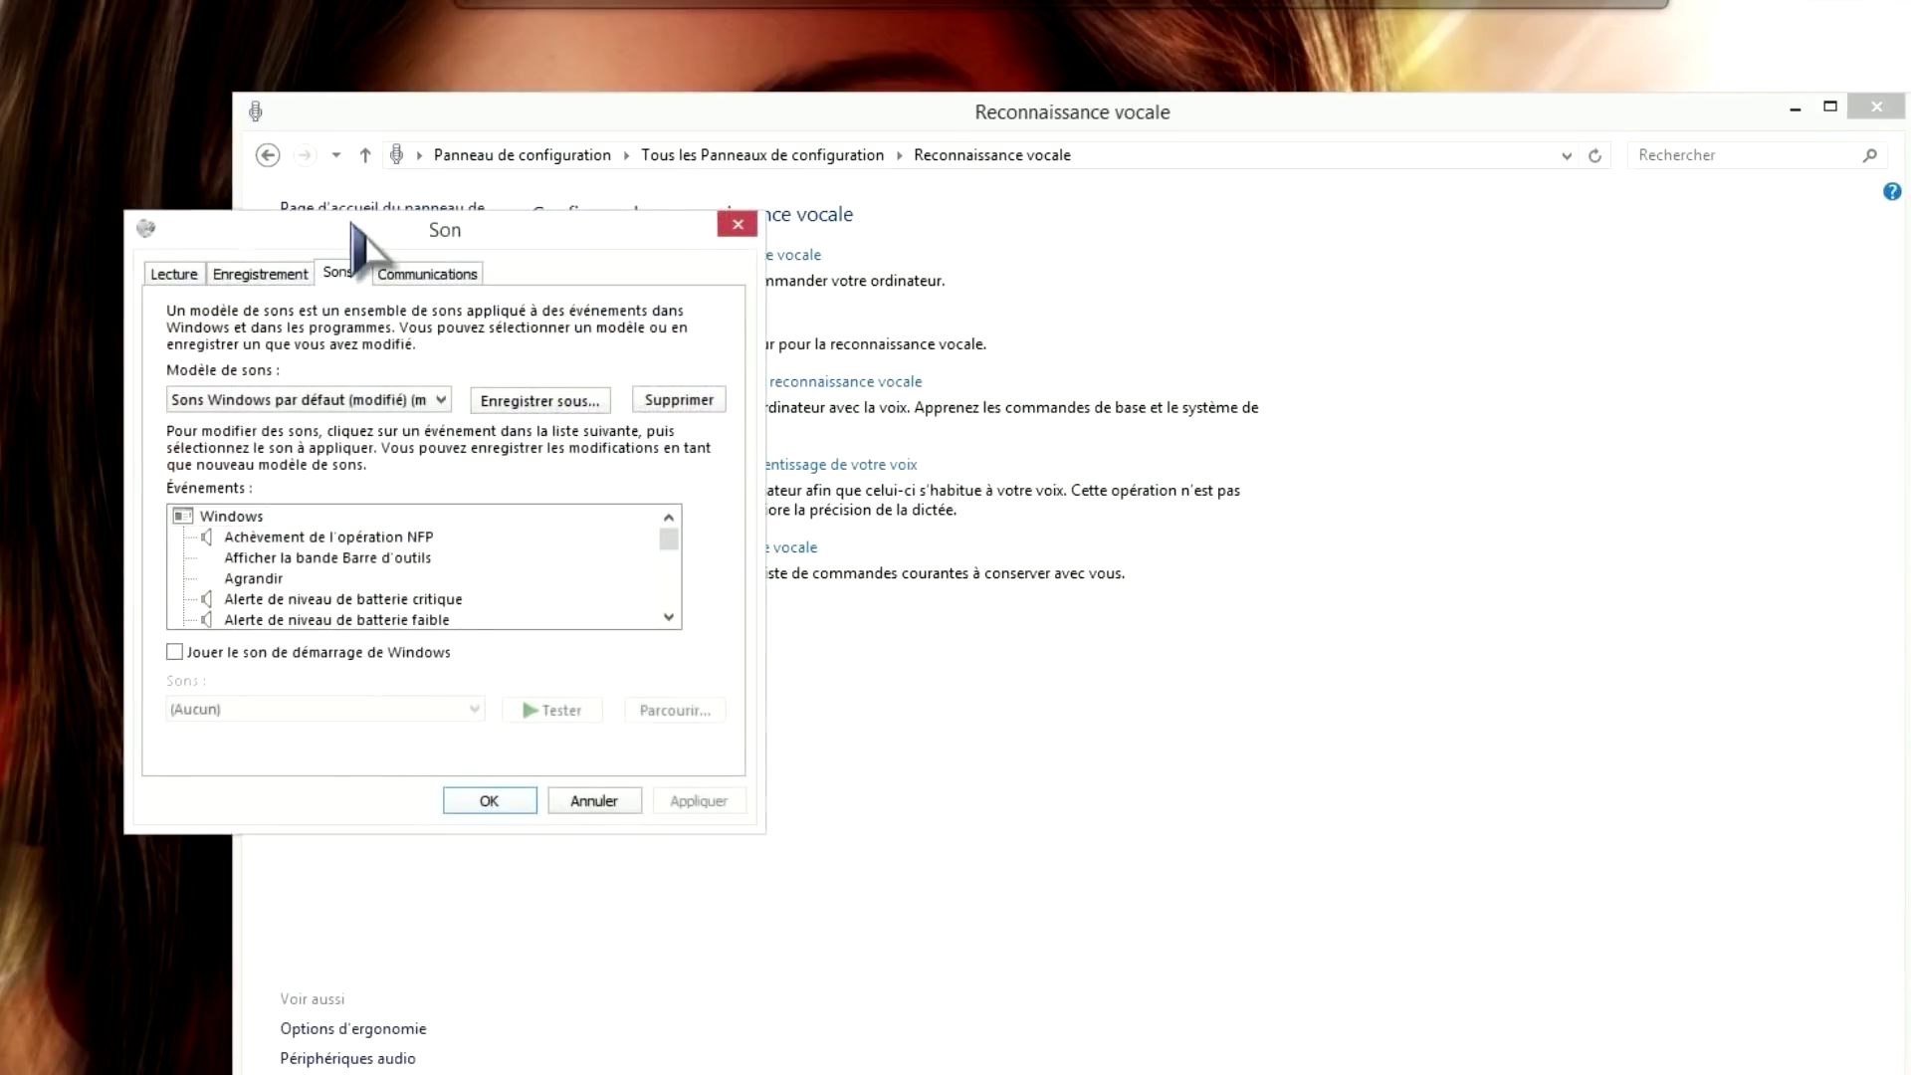
pyautogui.moveTo(357, 228); pyautogui.dragTo(889, 141)
pyautogui.click(793, 188)
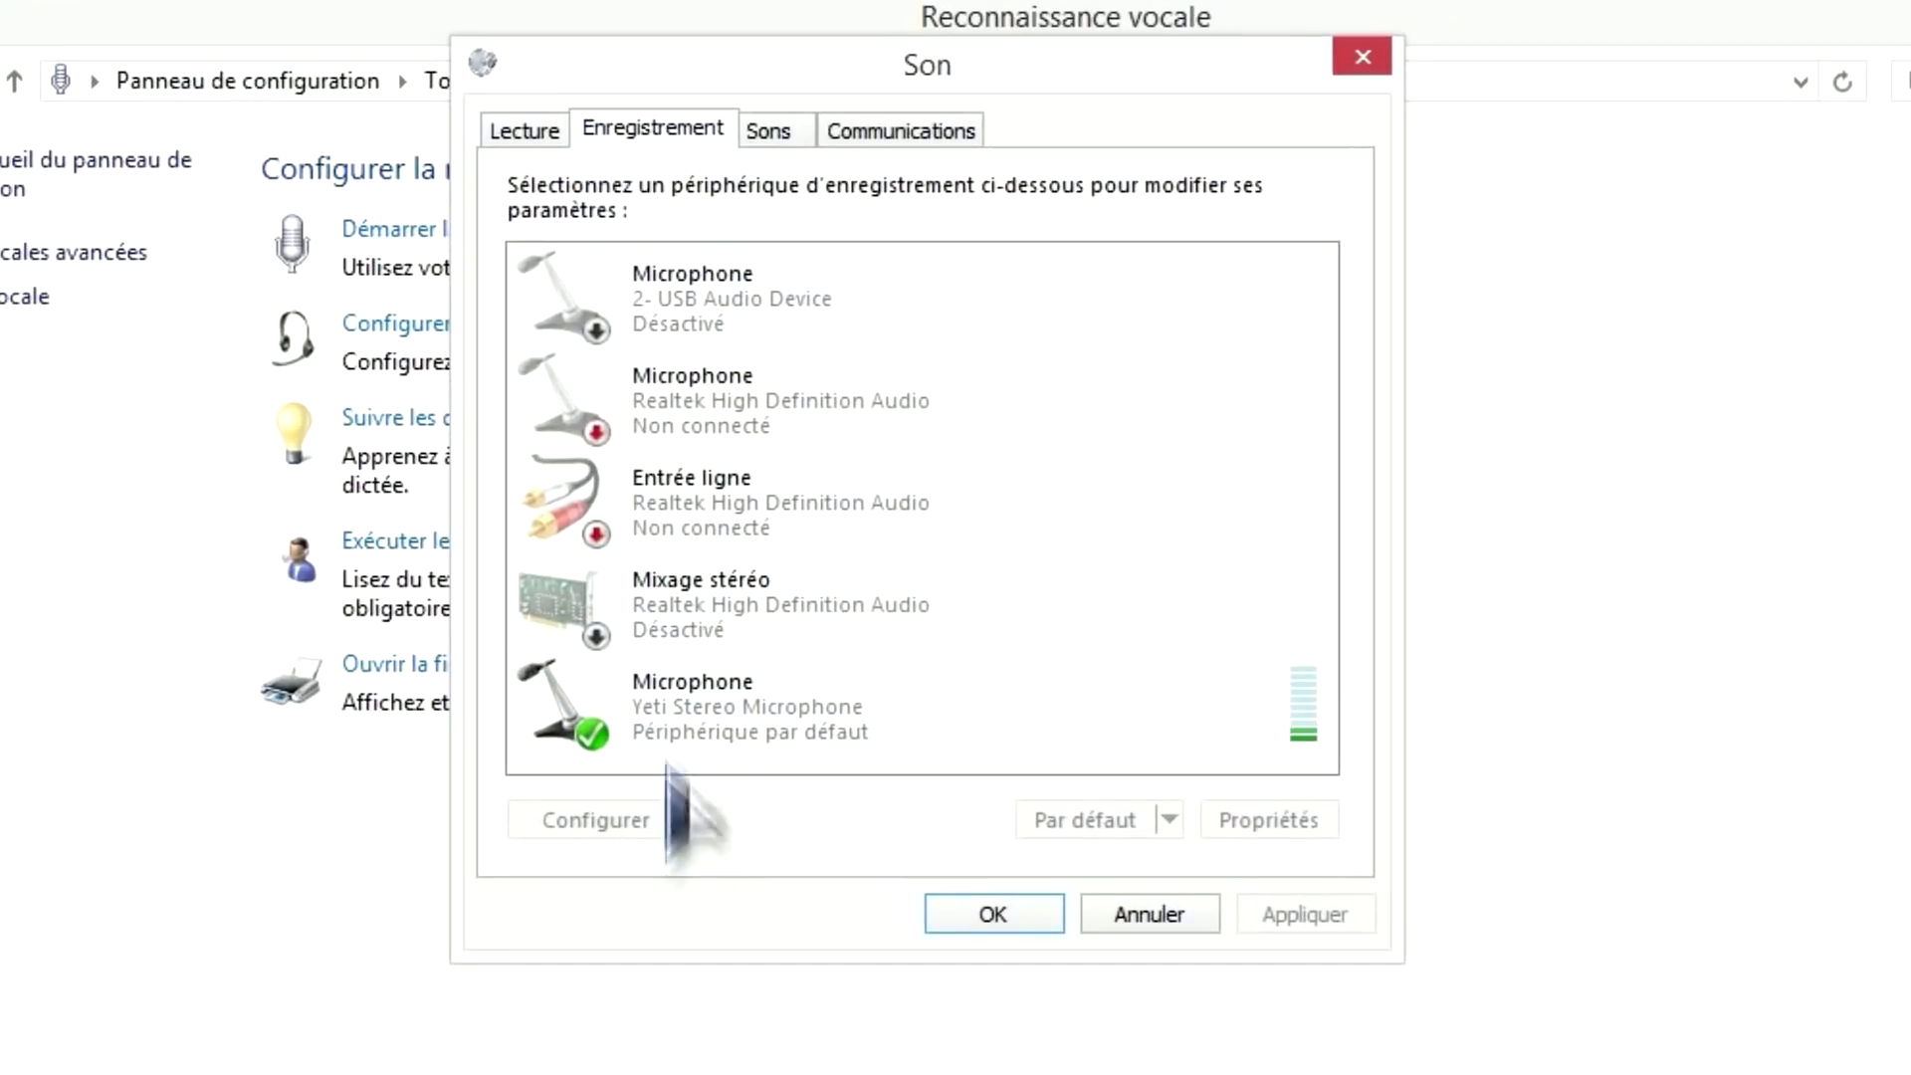
# Check the input level in the default Yeti Stereo Microphone's properties and close the sound settings.
pyautogui.click(668, 722)
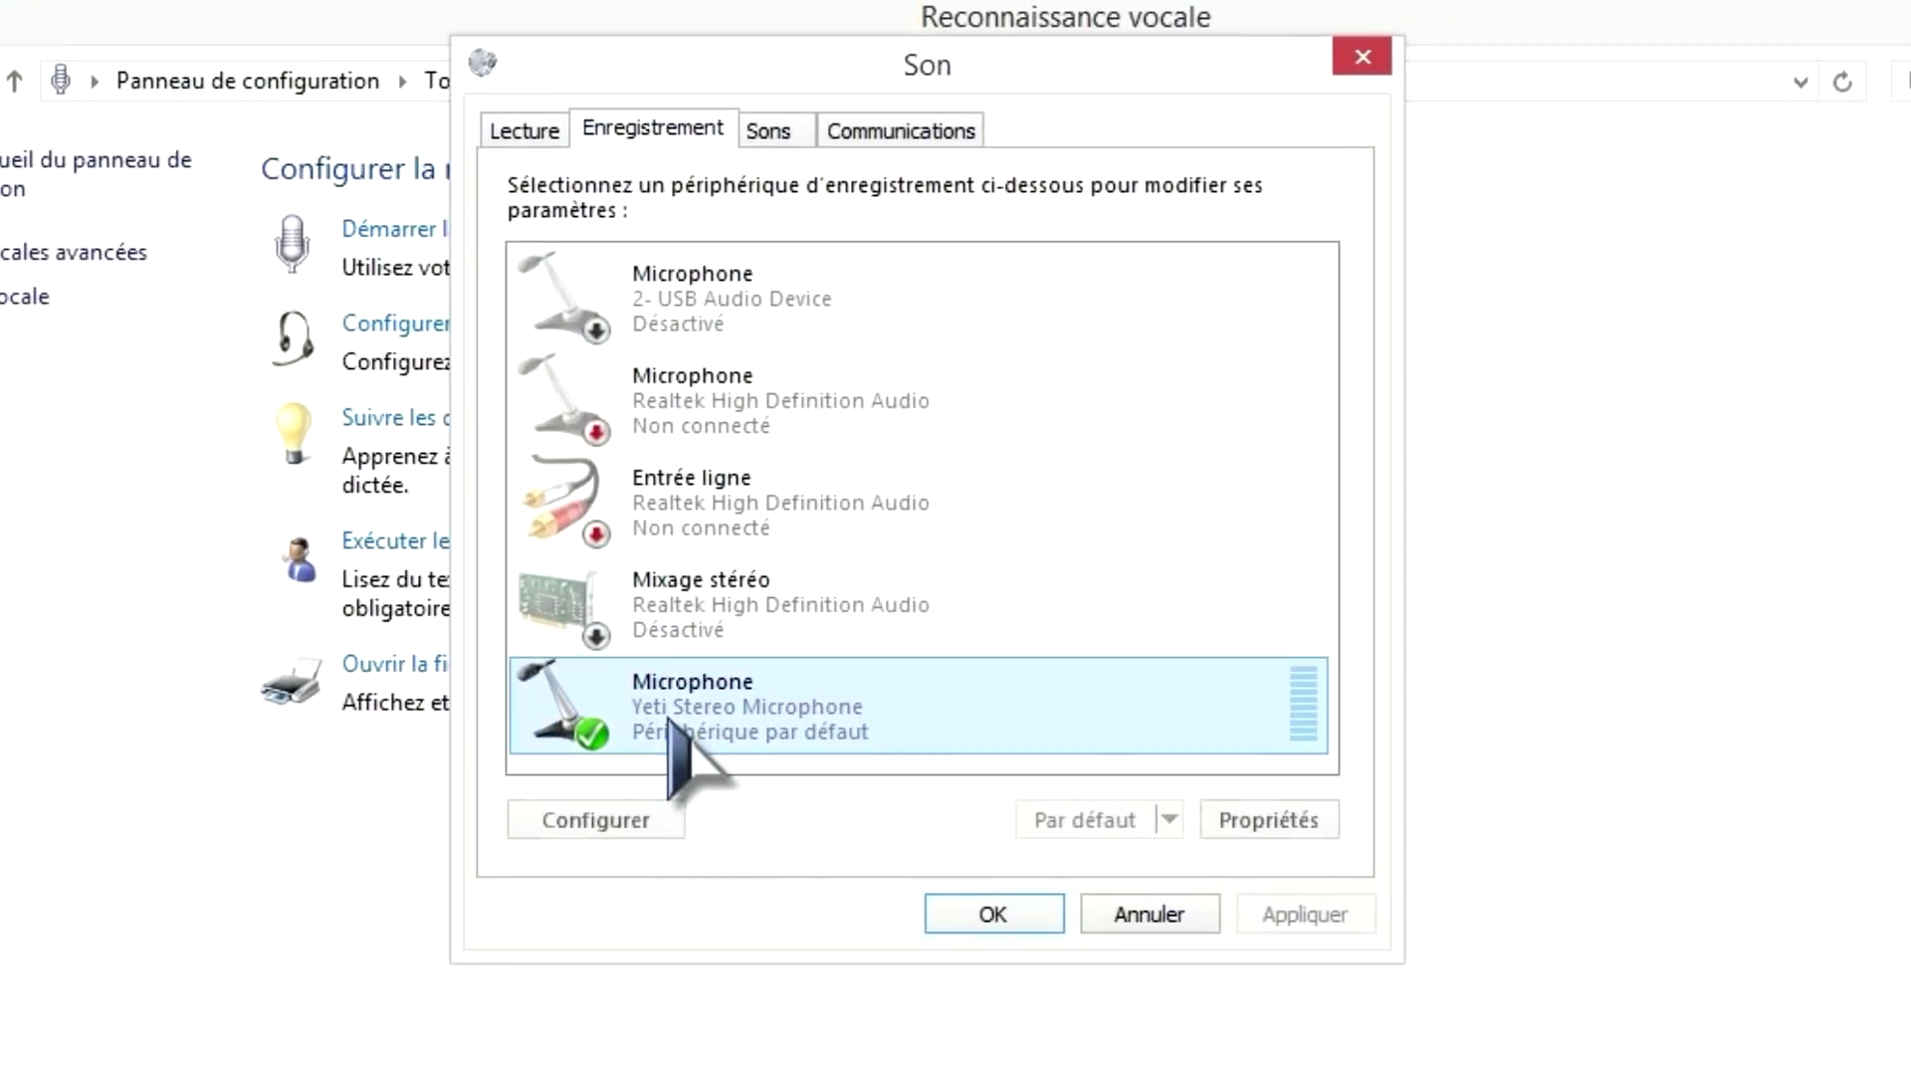
pyautogui.rightClick(669, 719)
pyautogui.click(786, 940)
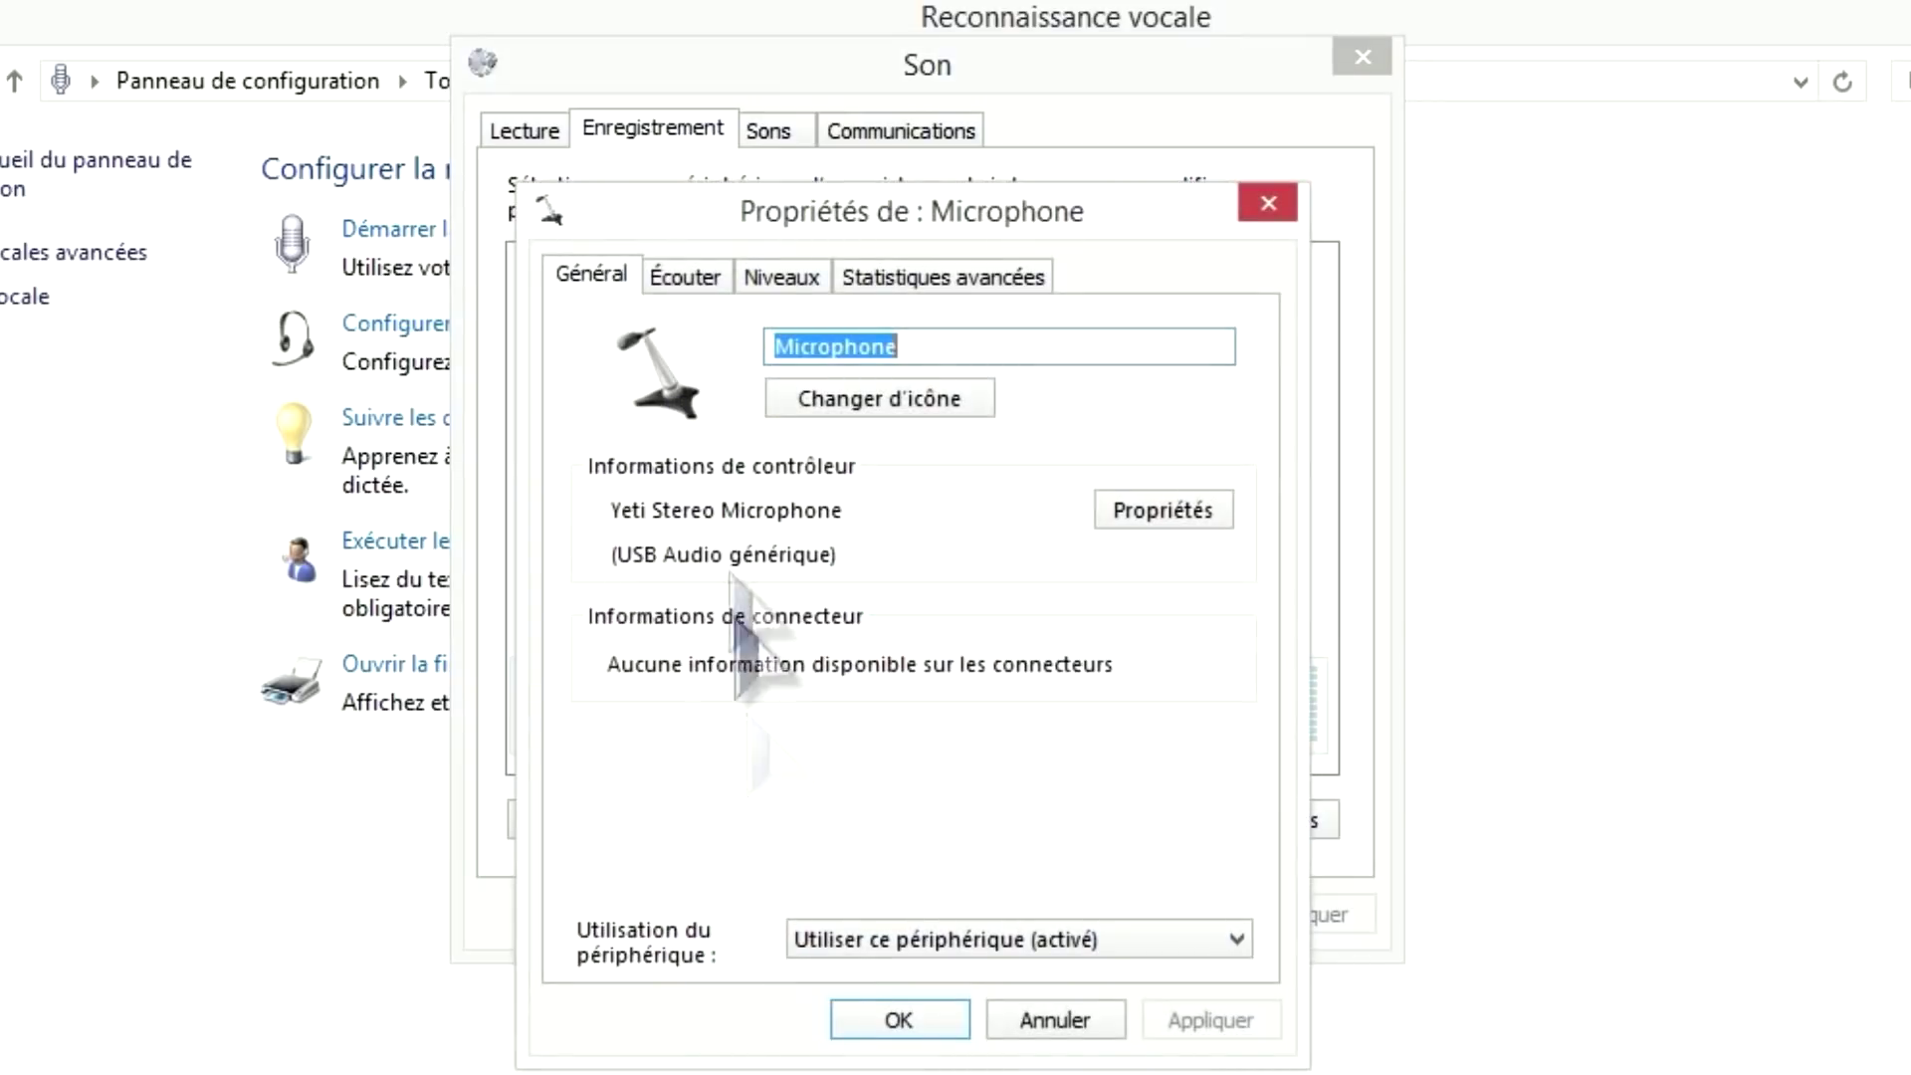
pyautogui.click(781, 275)
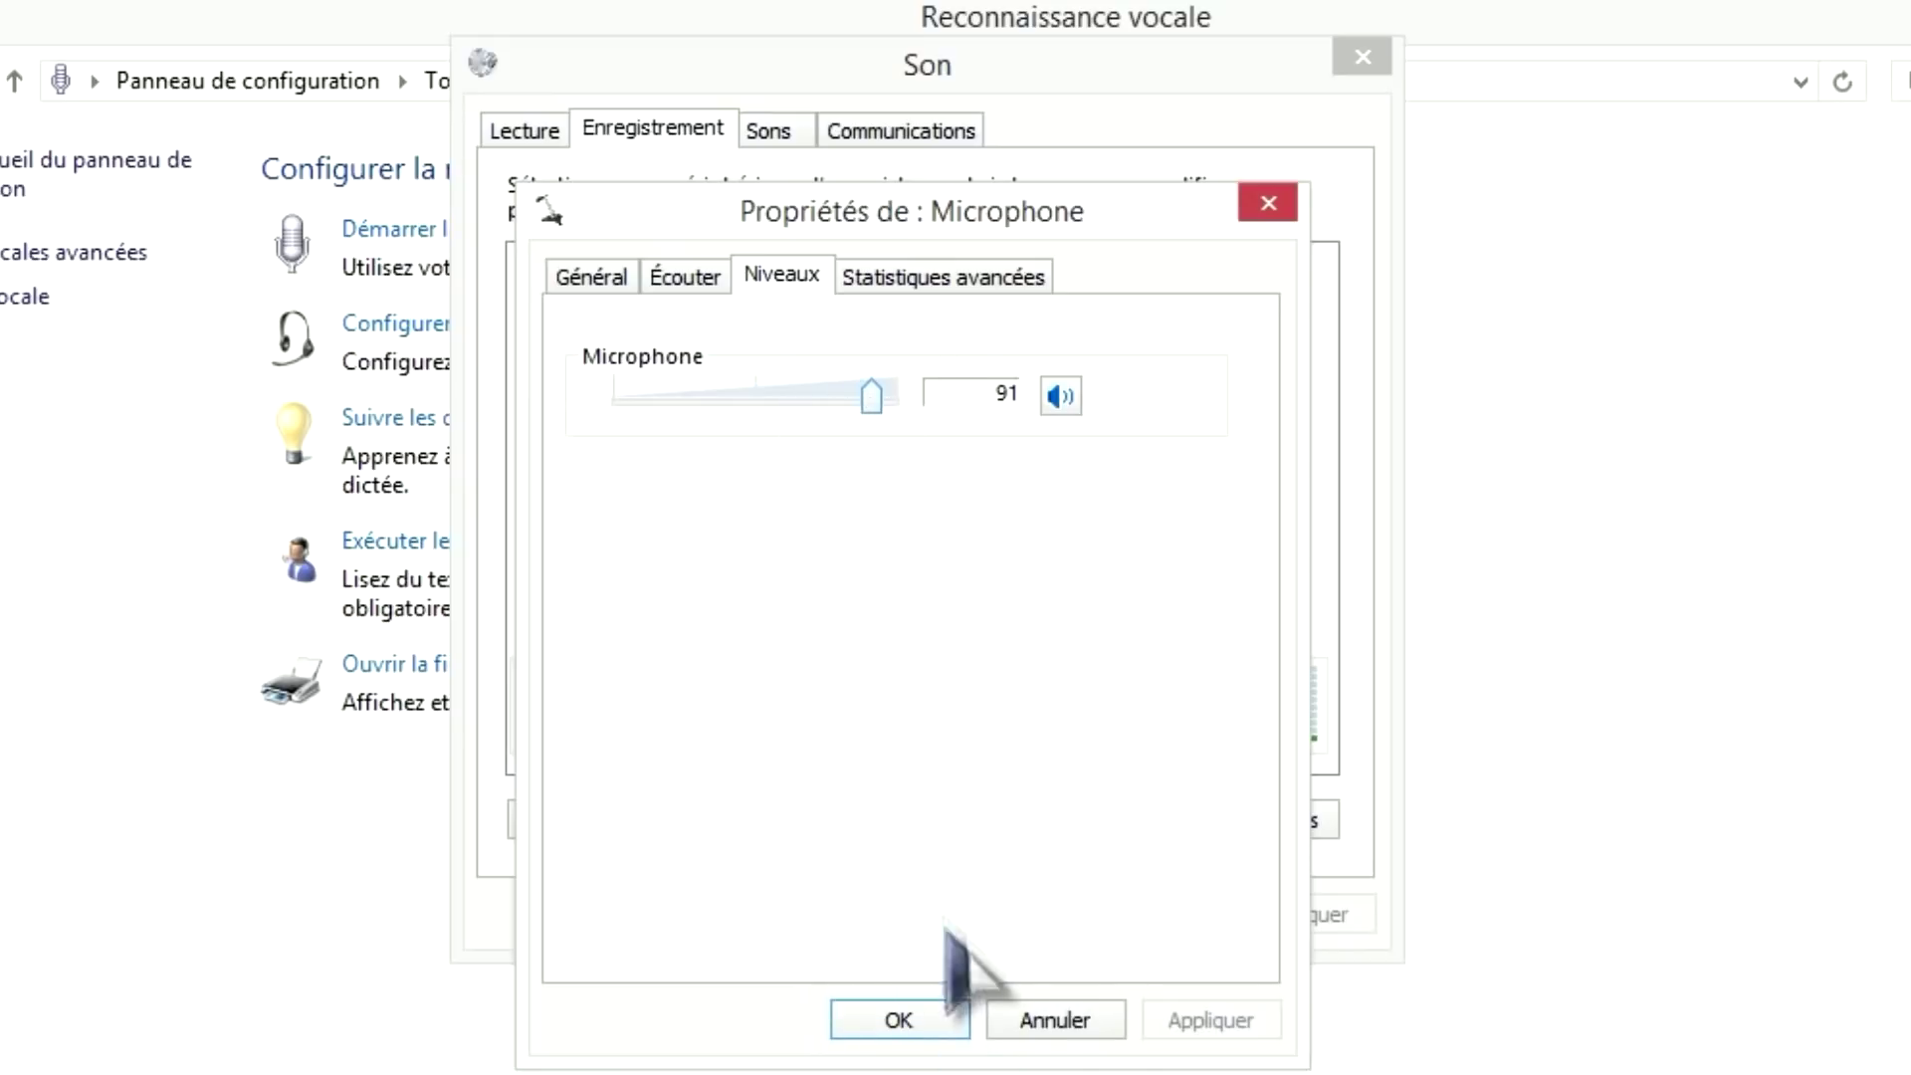
pyautogui.click(904, 1019)
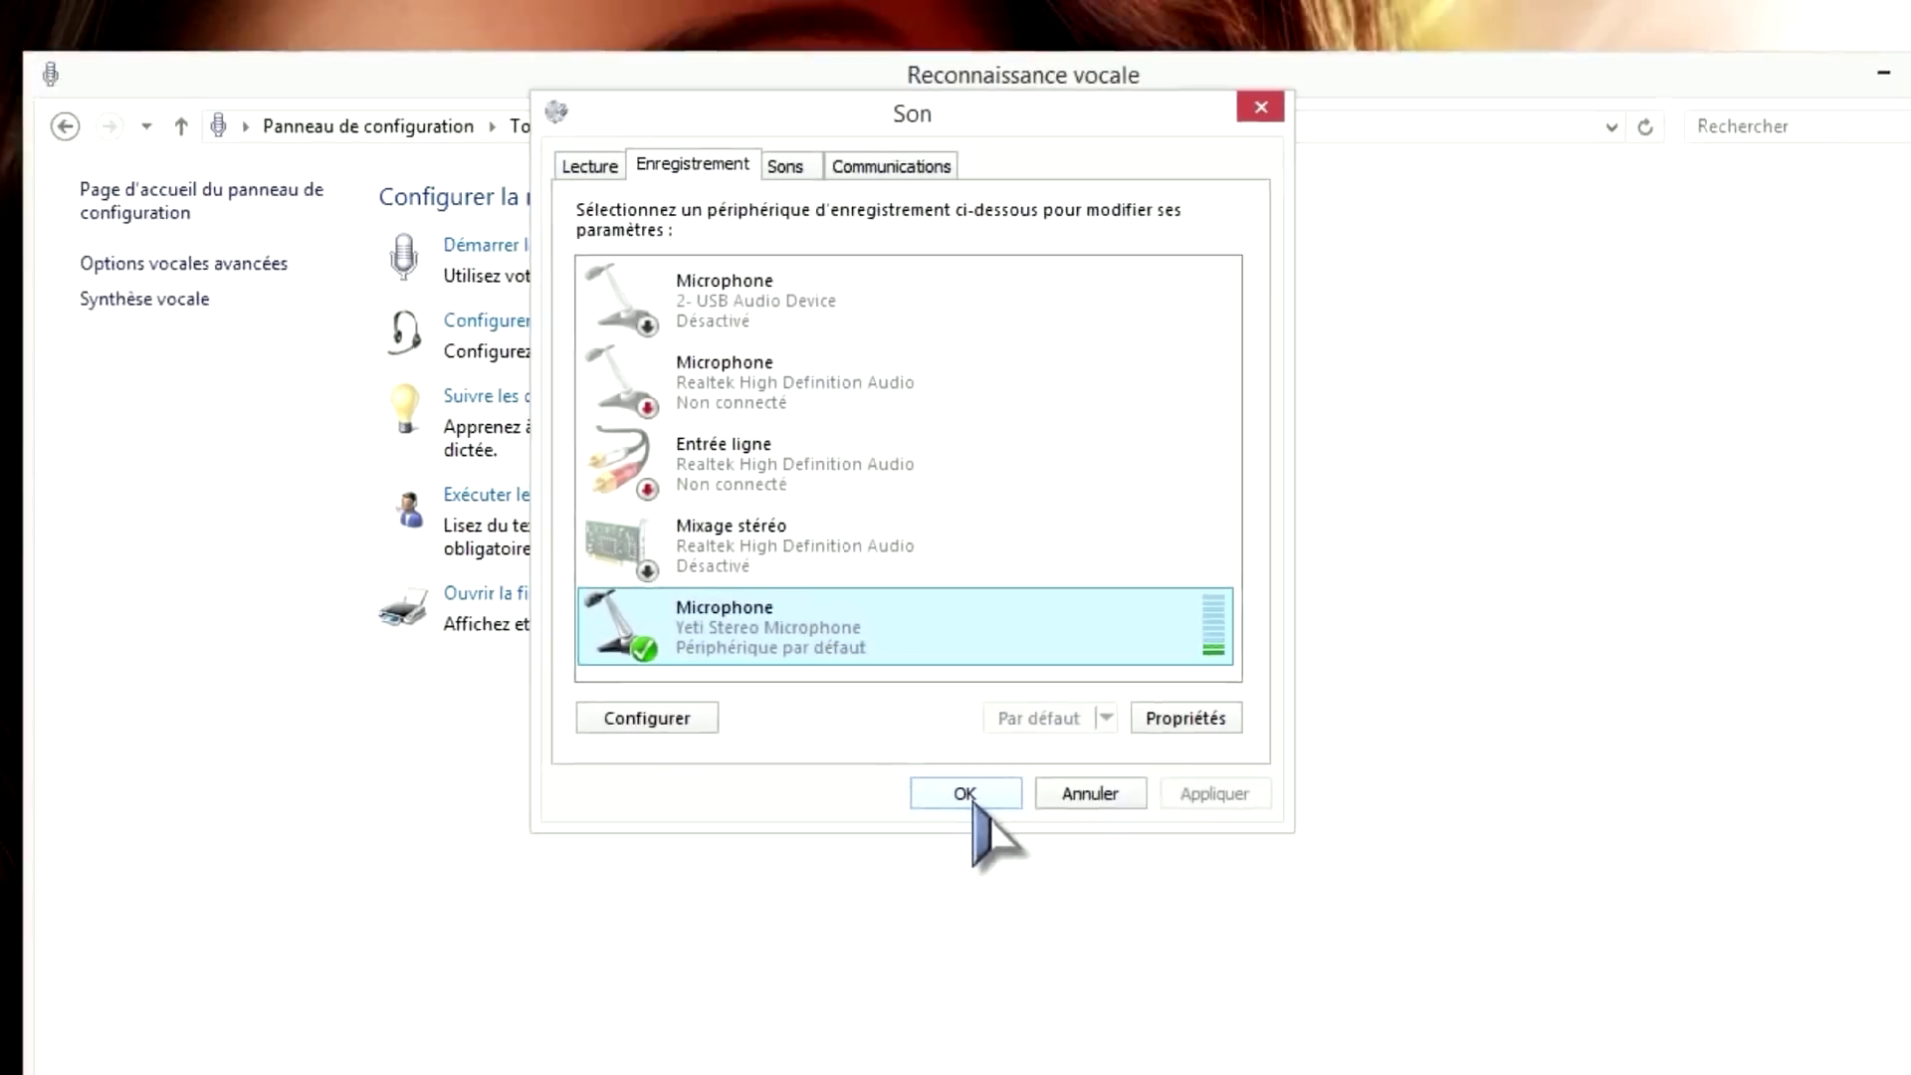
pyautogui.click(966, 793)
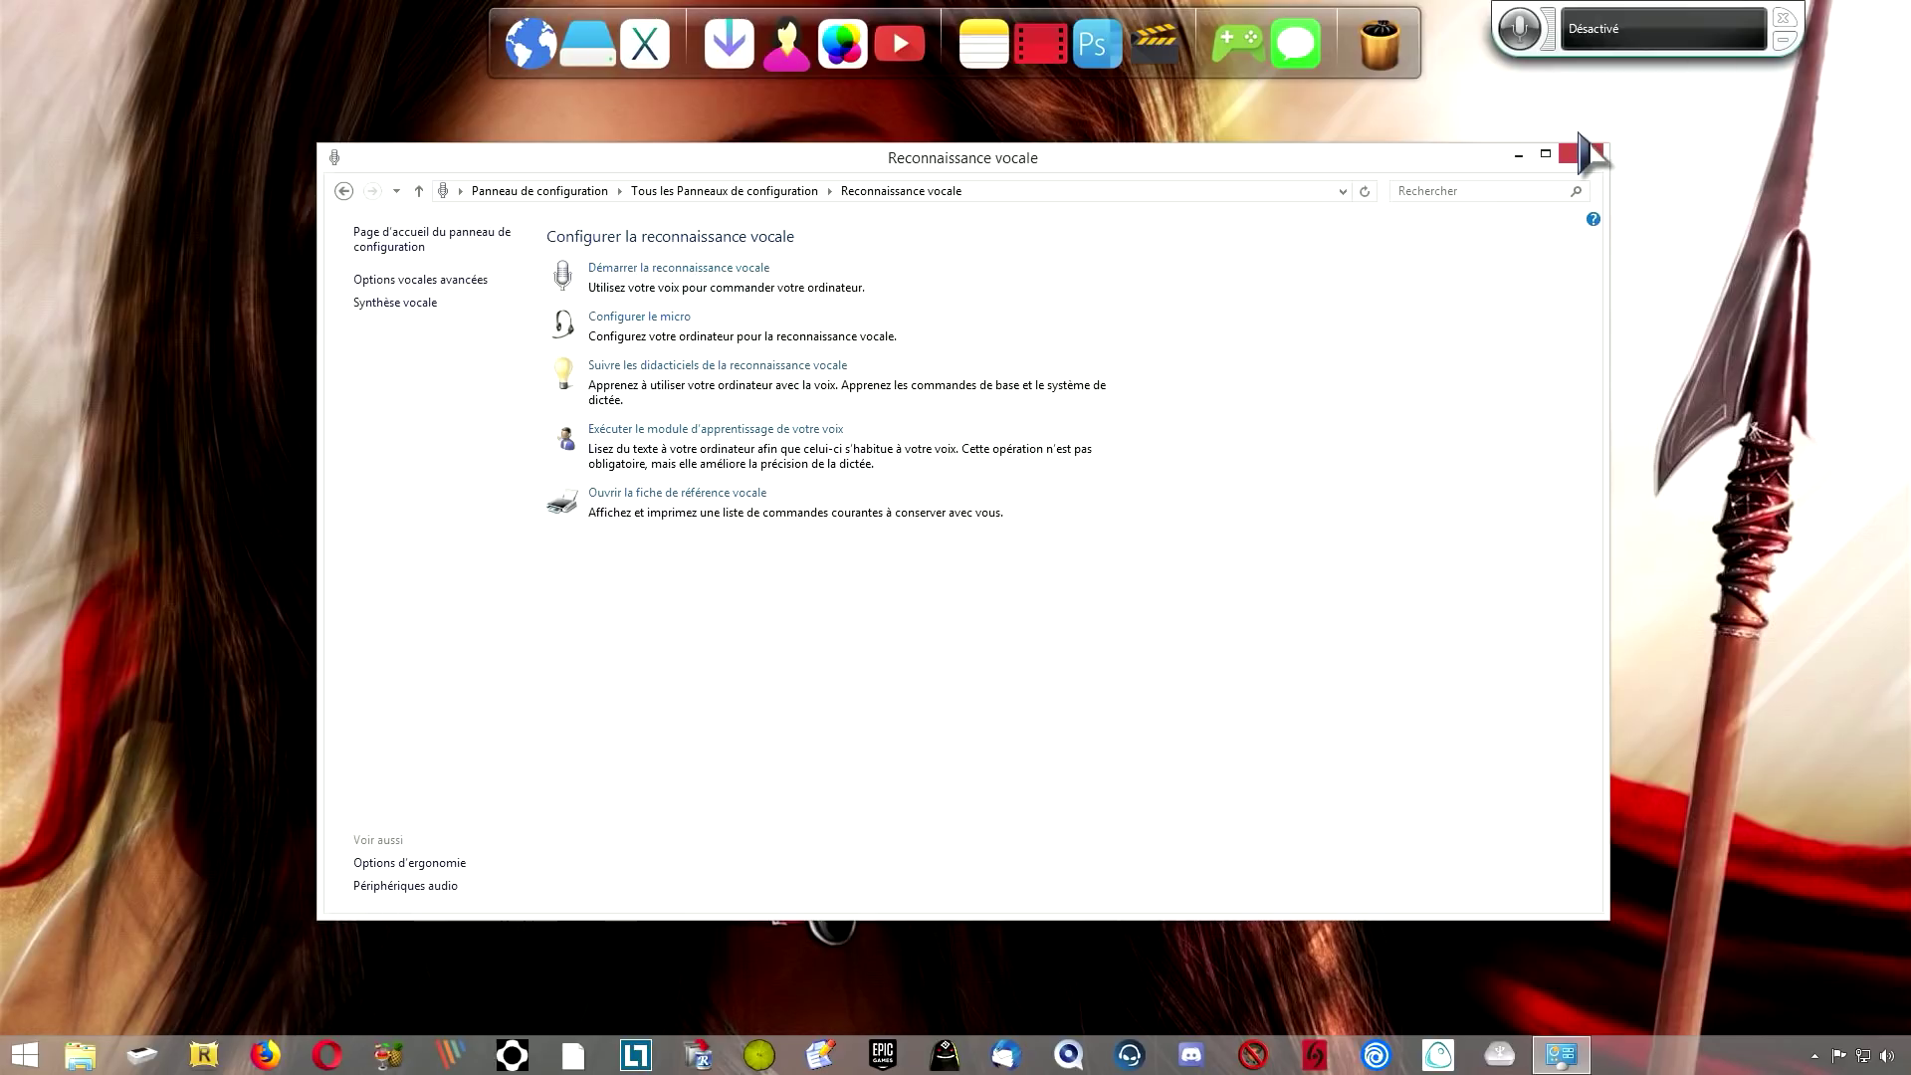
# Minimise the speech recognition bar and restore it from the hidden notification icons.
pyautogui.click(1784, 40)
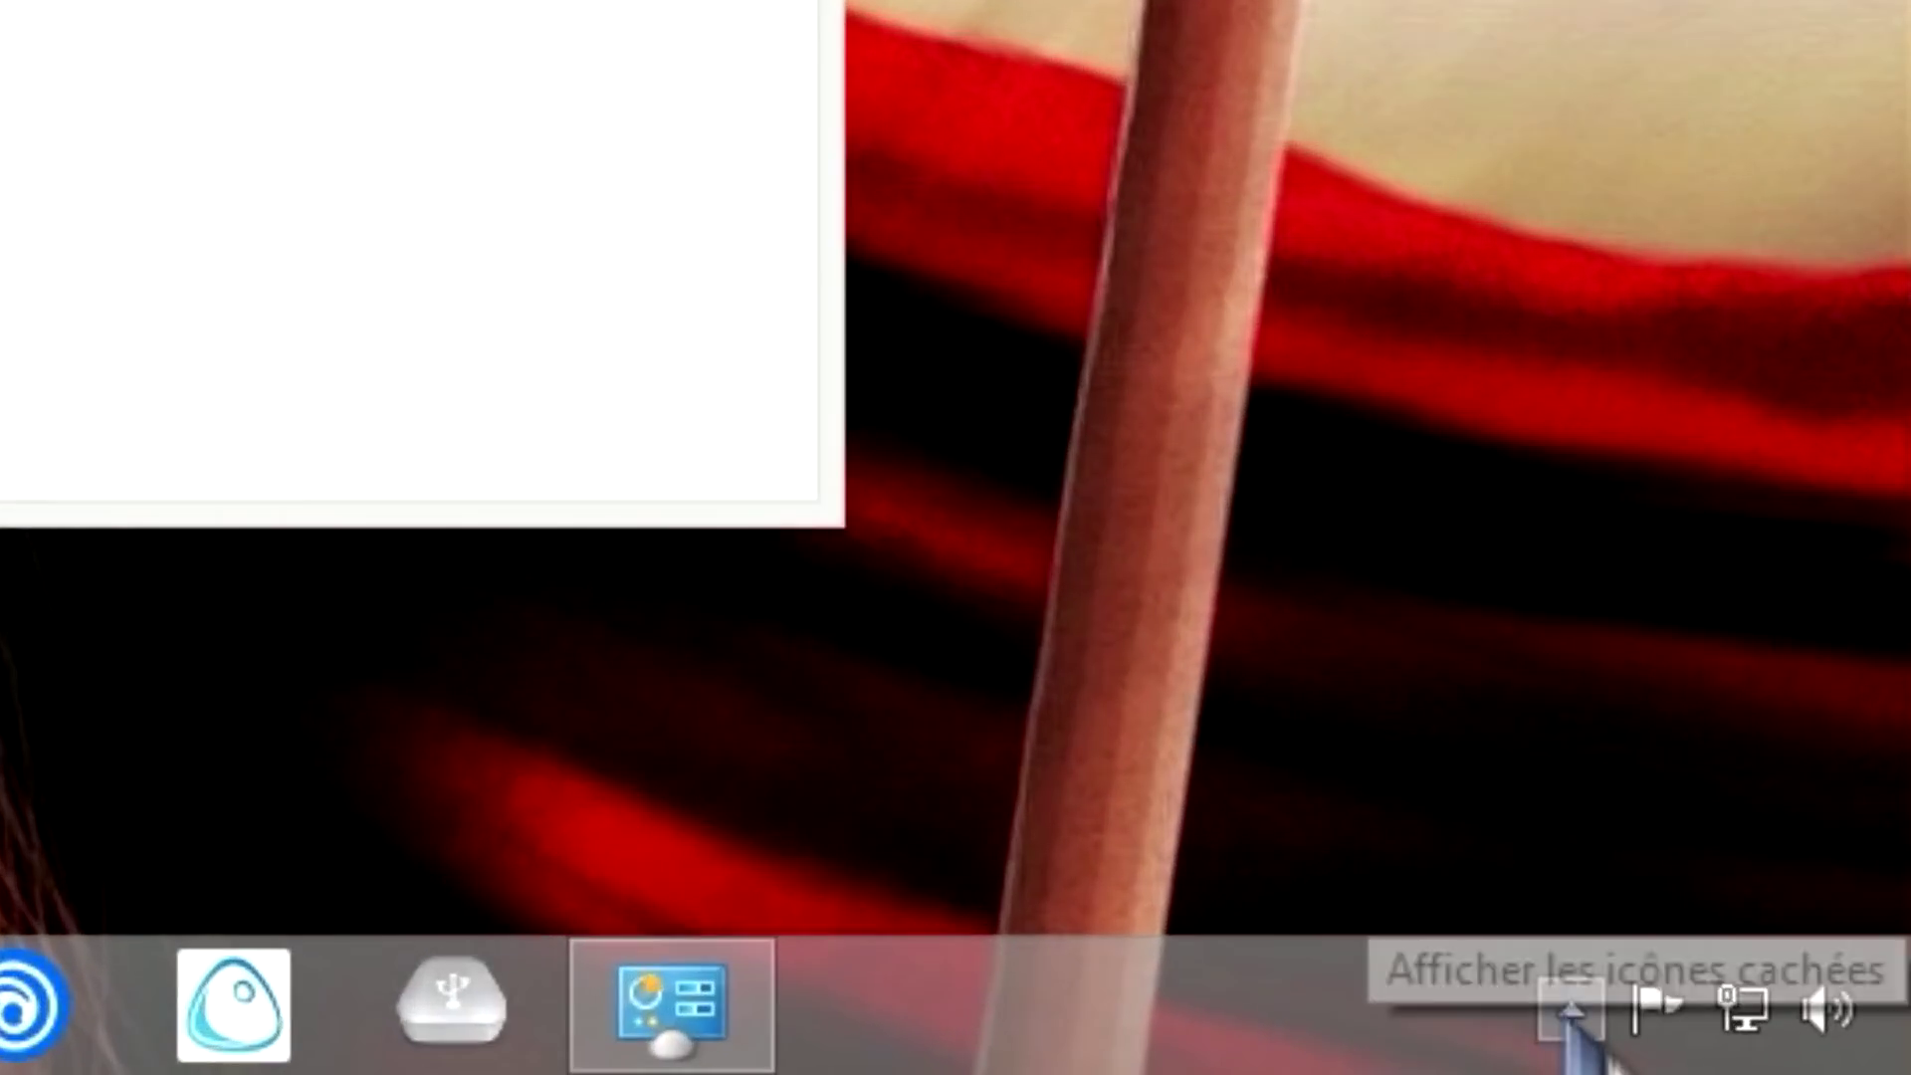
pyautogui.click(1570, 1011)
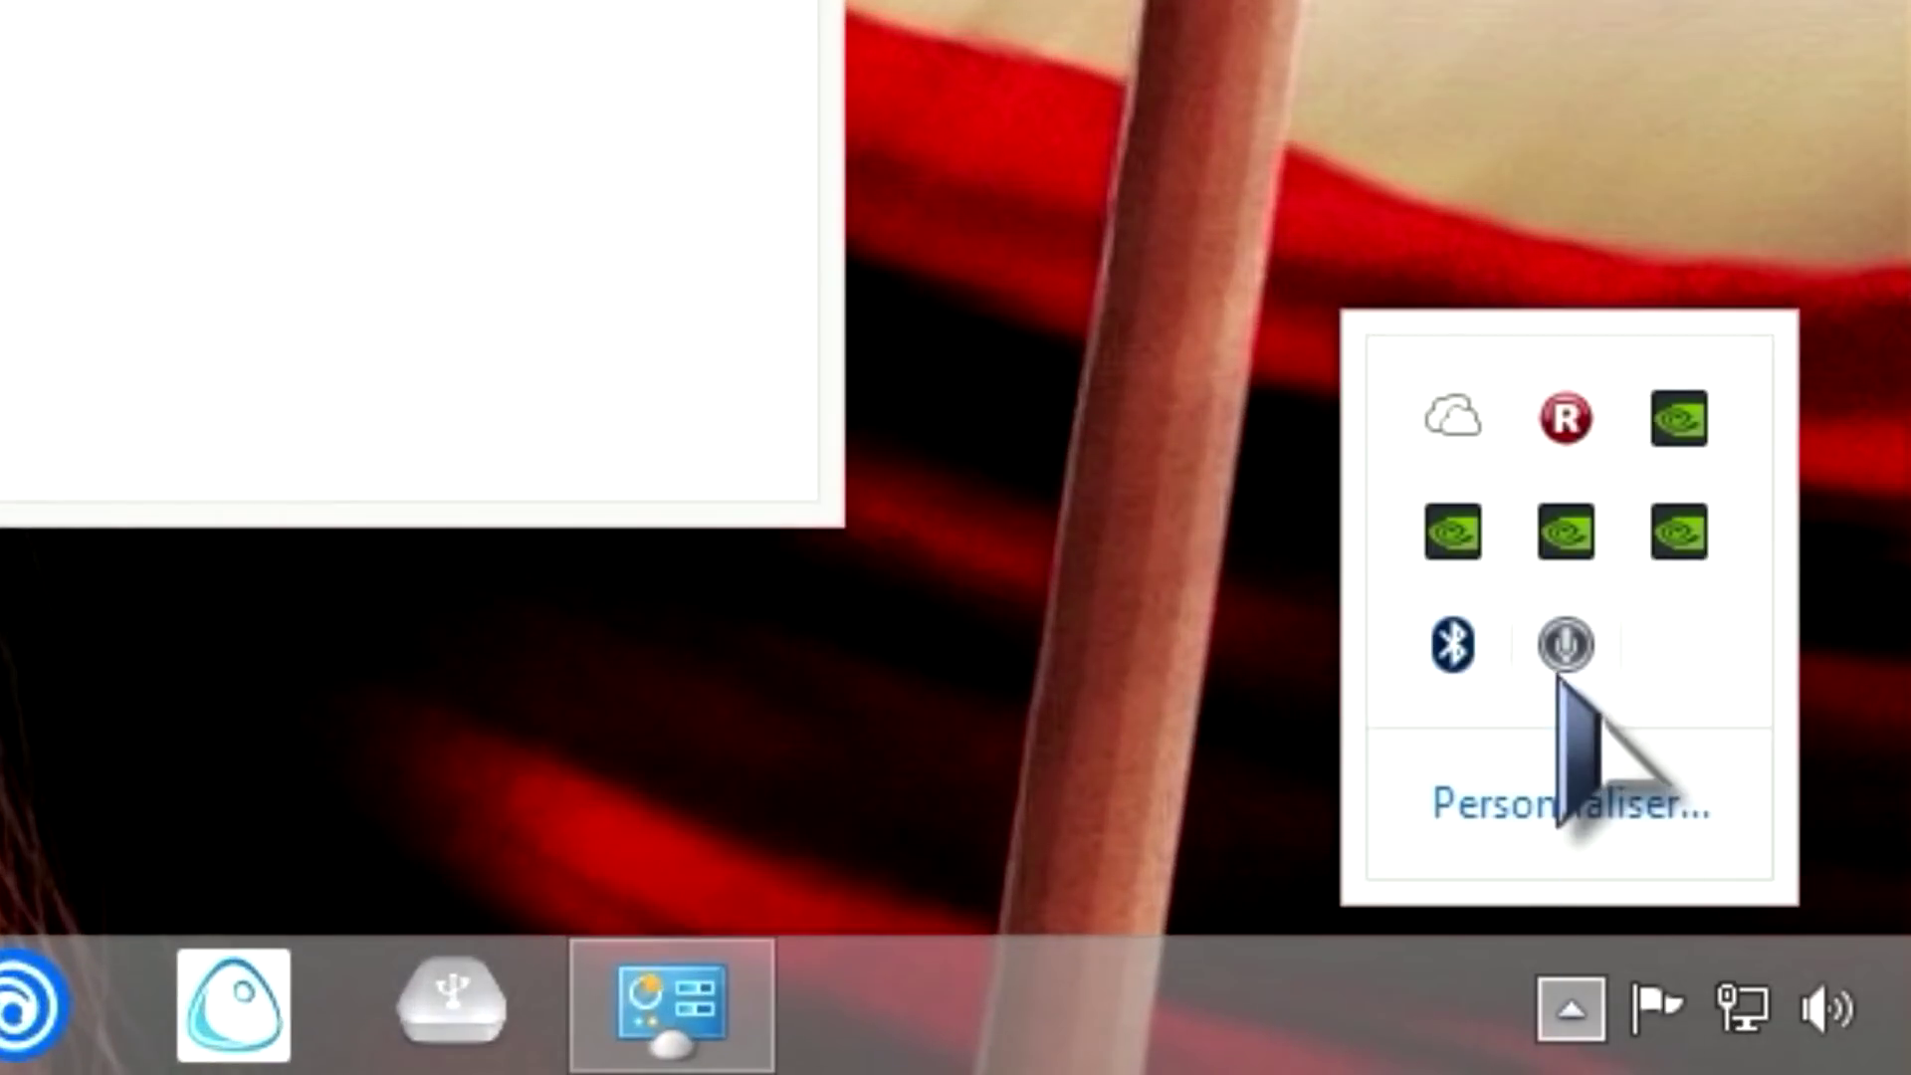
pyautogui.rightClick(1565, 644)
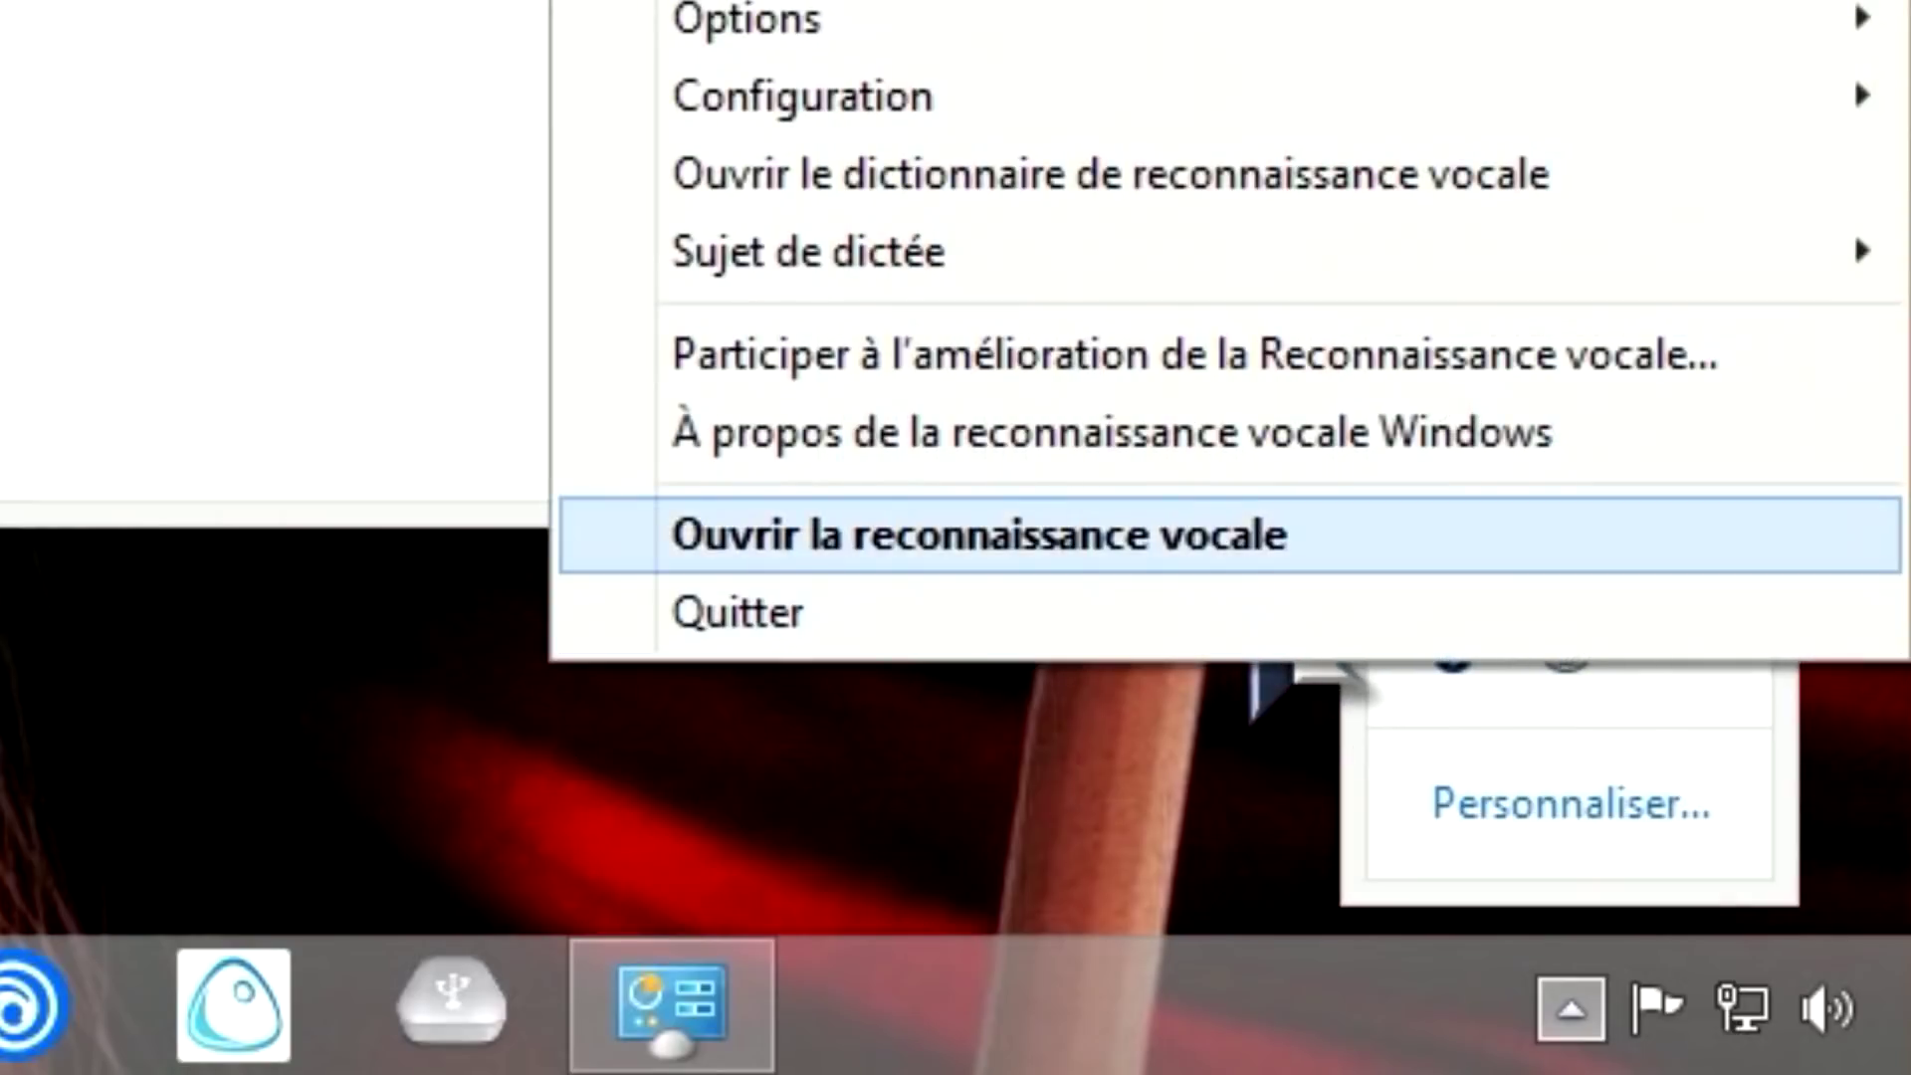
pyautogui.click(1373, 535)
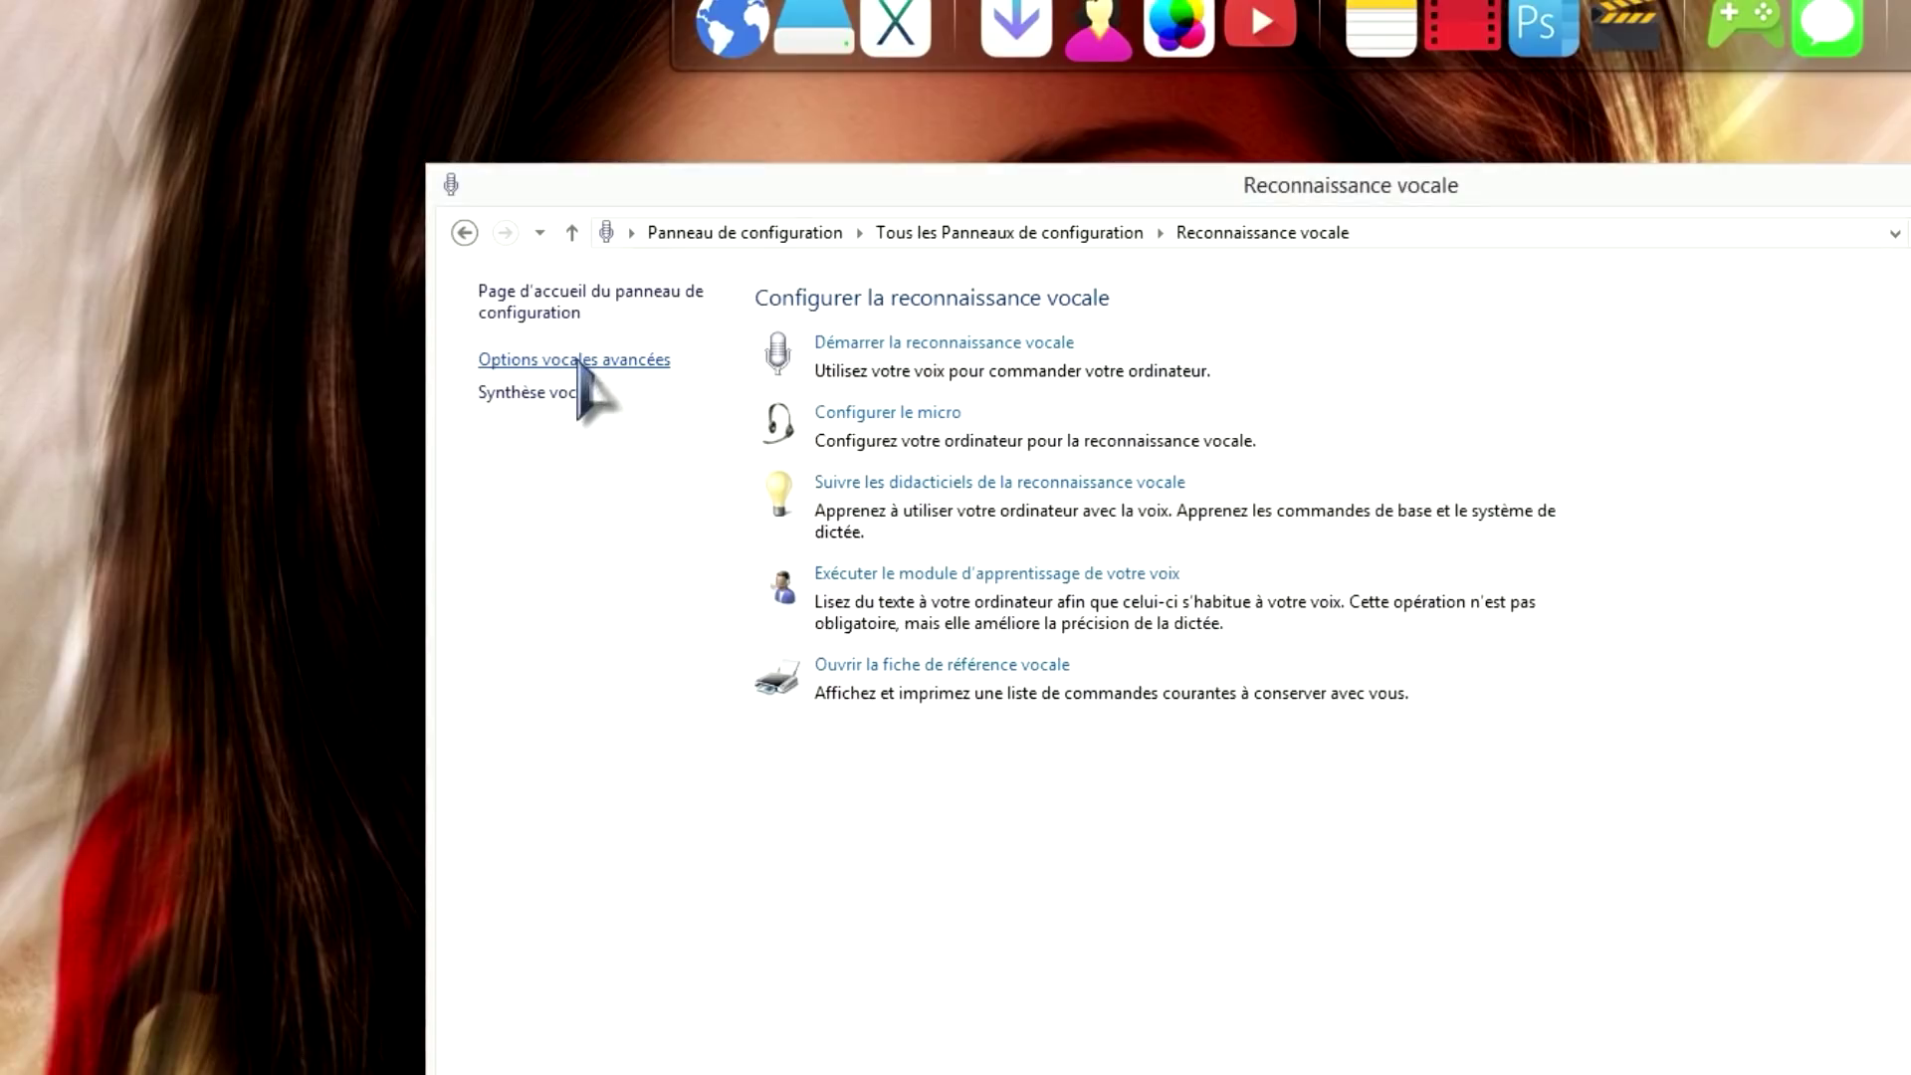
# In the advanced speech options, have speech recognition run at startup and allow voice activation.
pyautogui.click(580, 360)
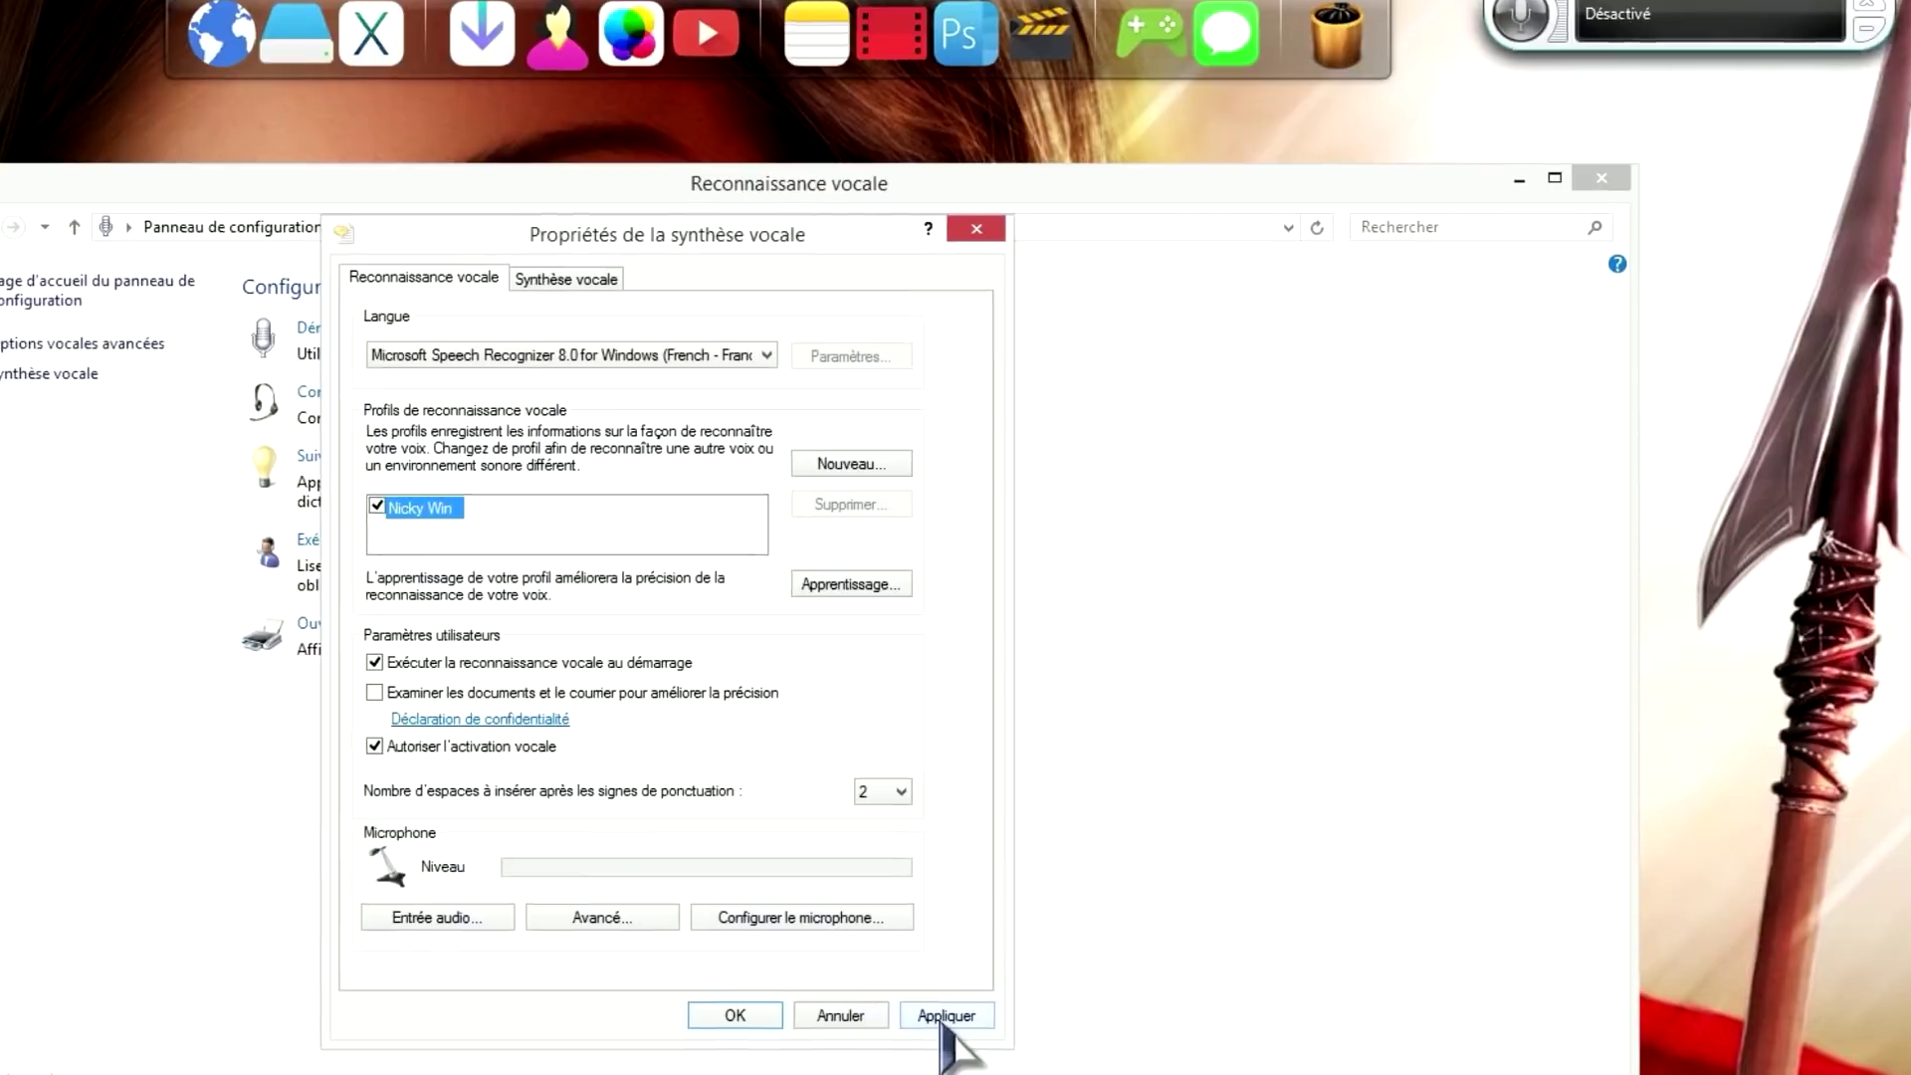
pyautogui.click(734, 1015)
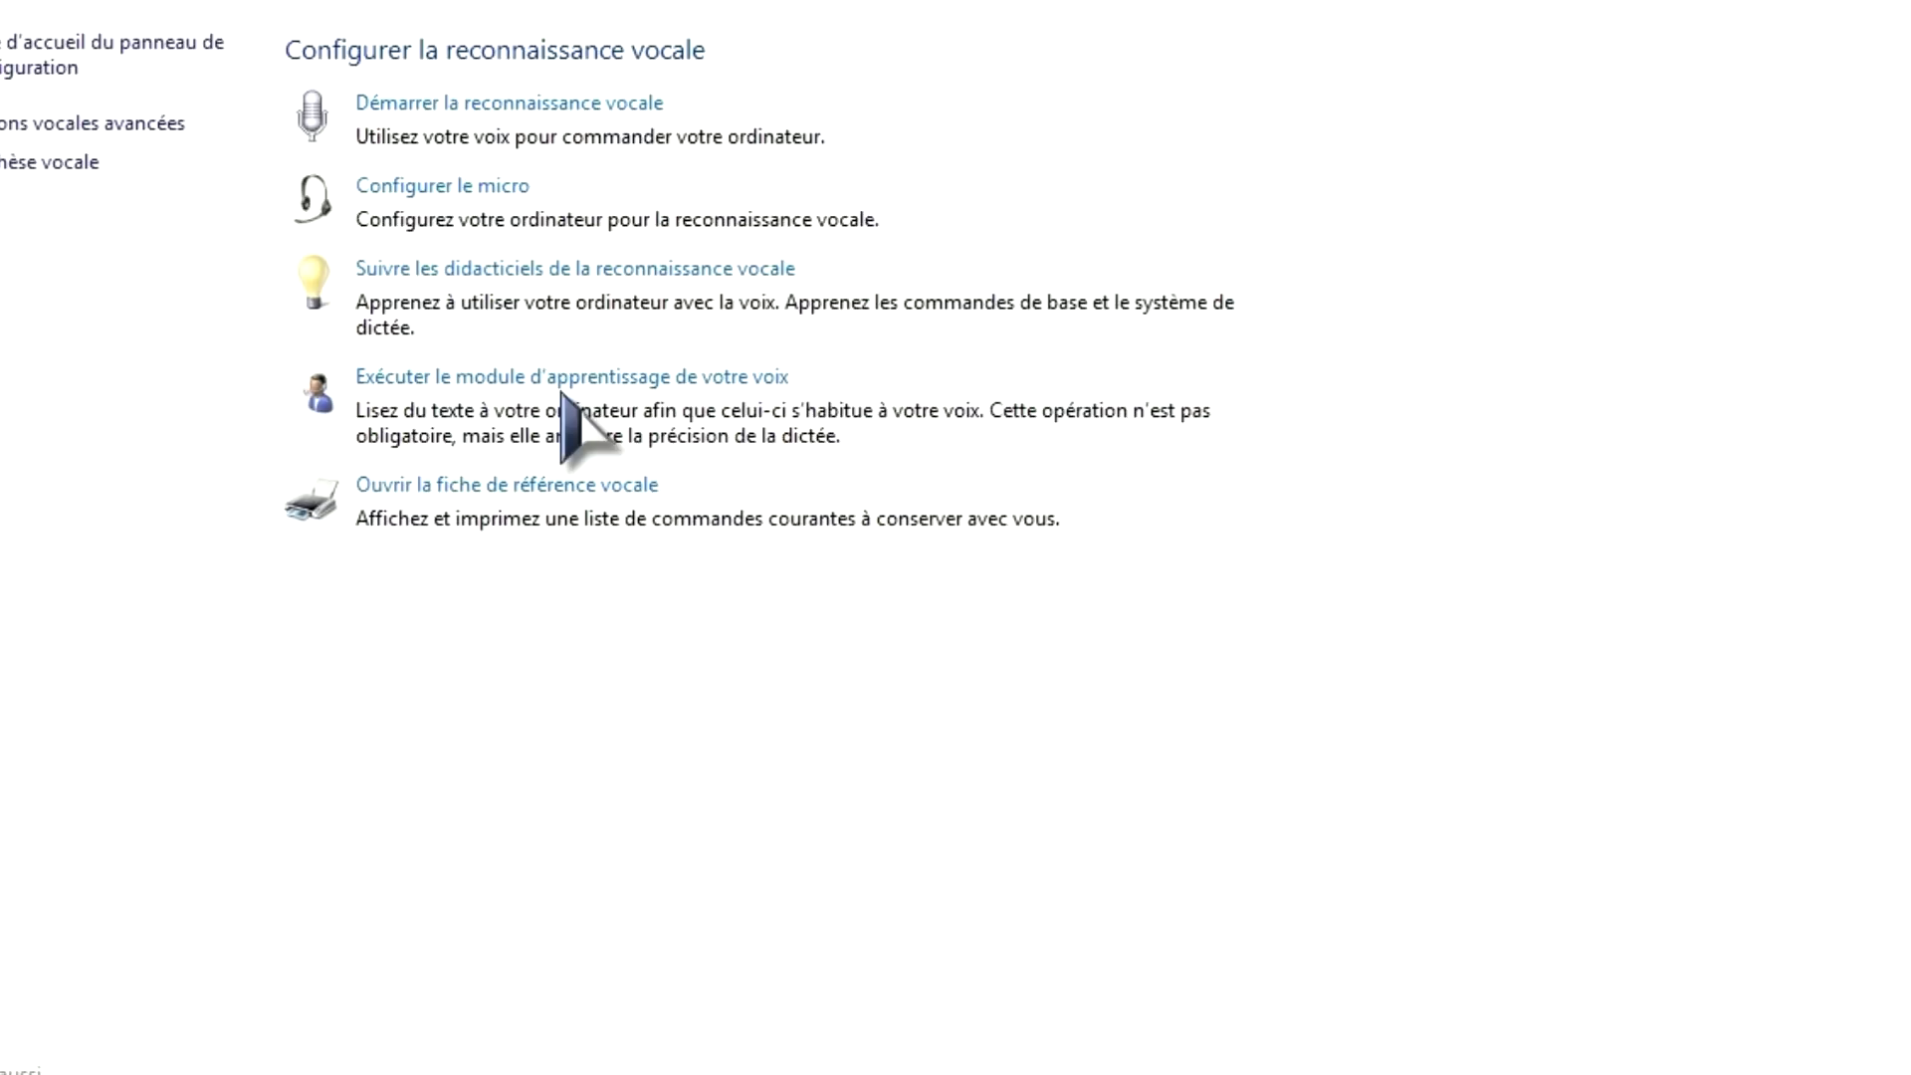
# Preview the voice training wizard up to its first training text and close it.
pyautogui.click(559, 379)
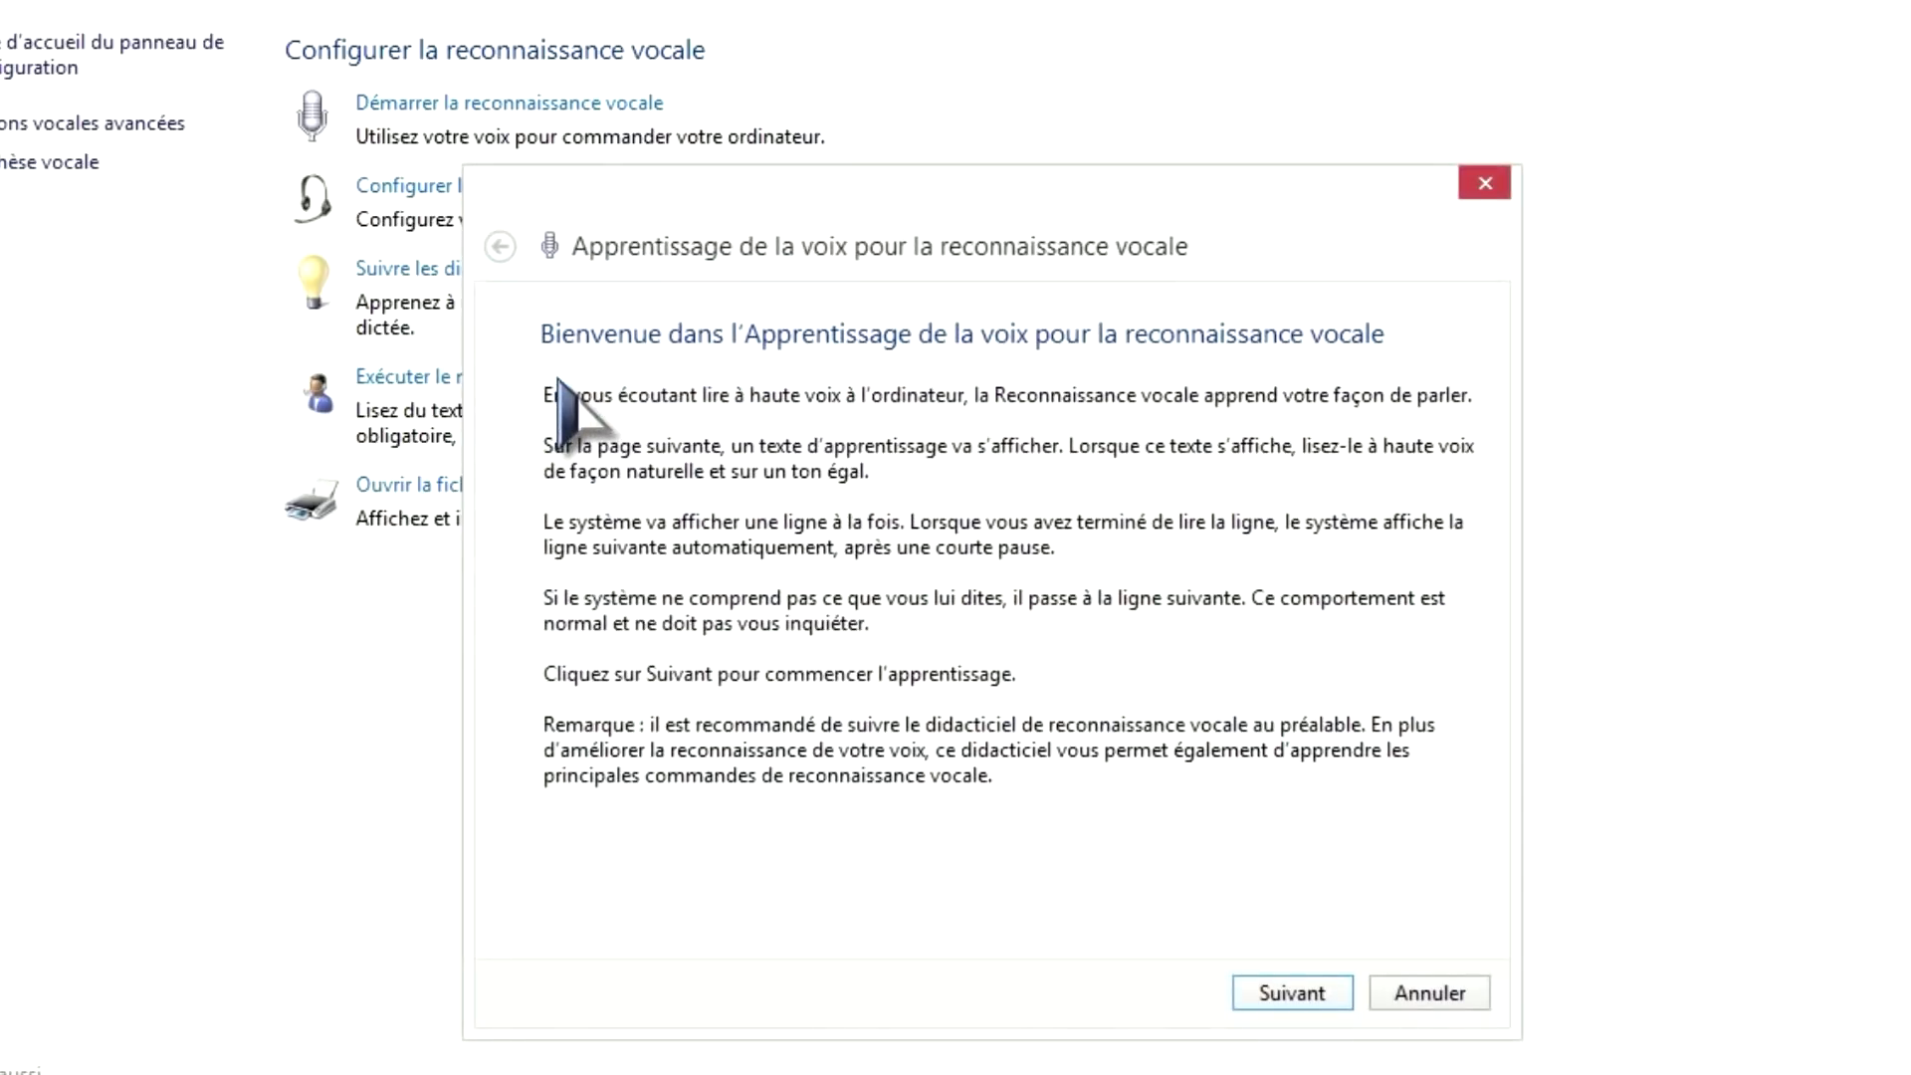
pyautogui.click(1288, 992)
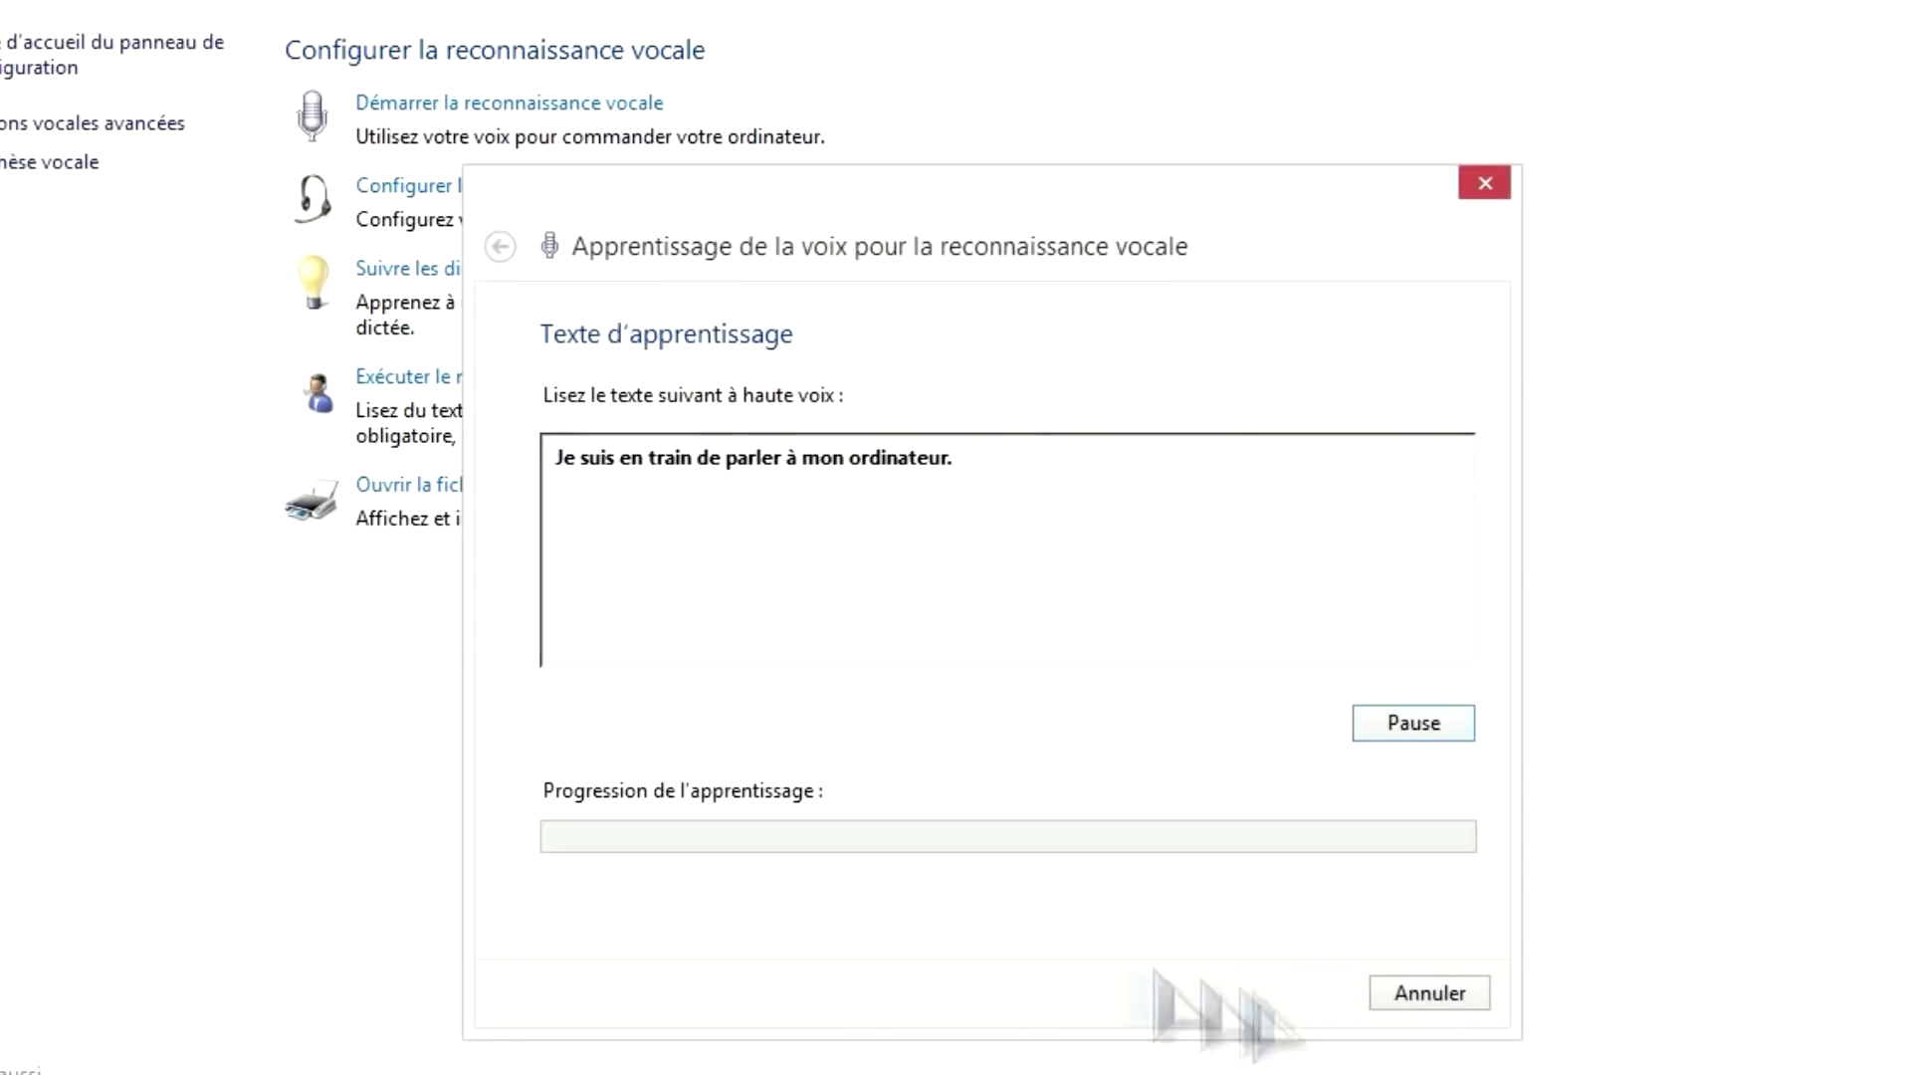
pyautogui.click(1485, 182)
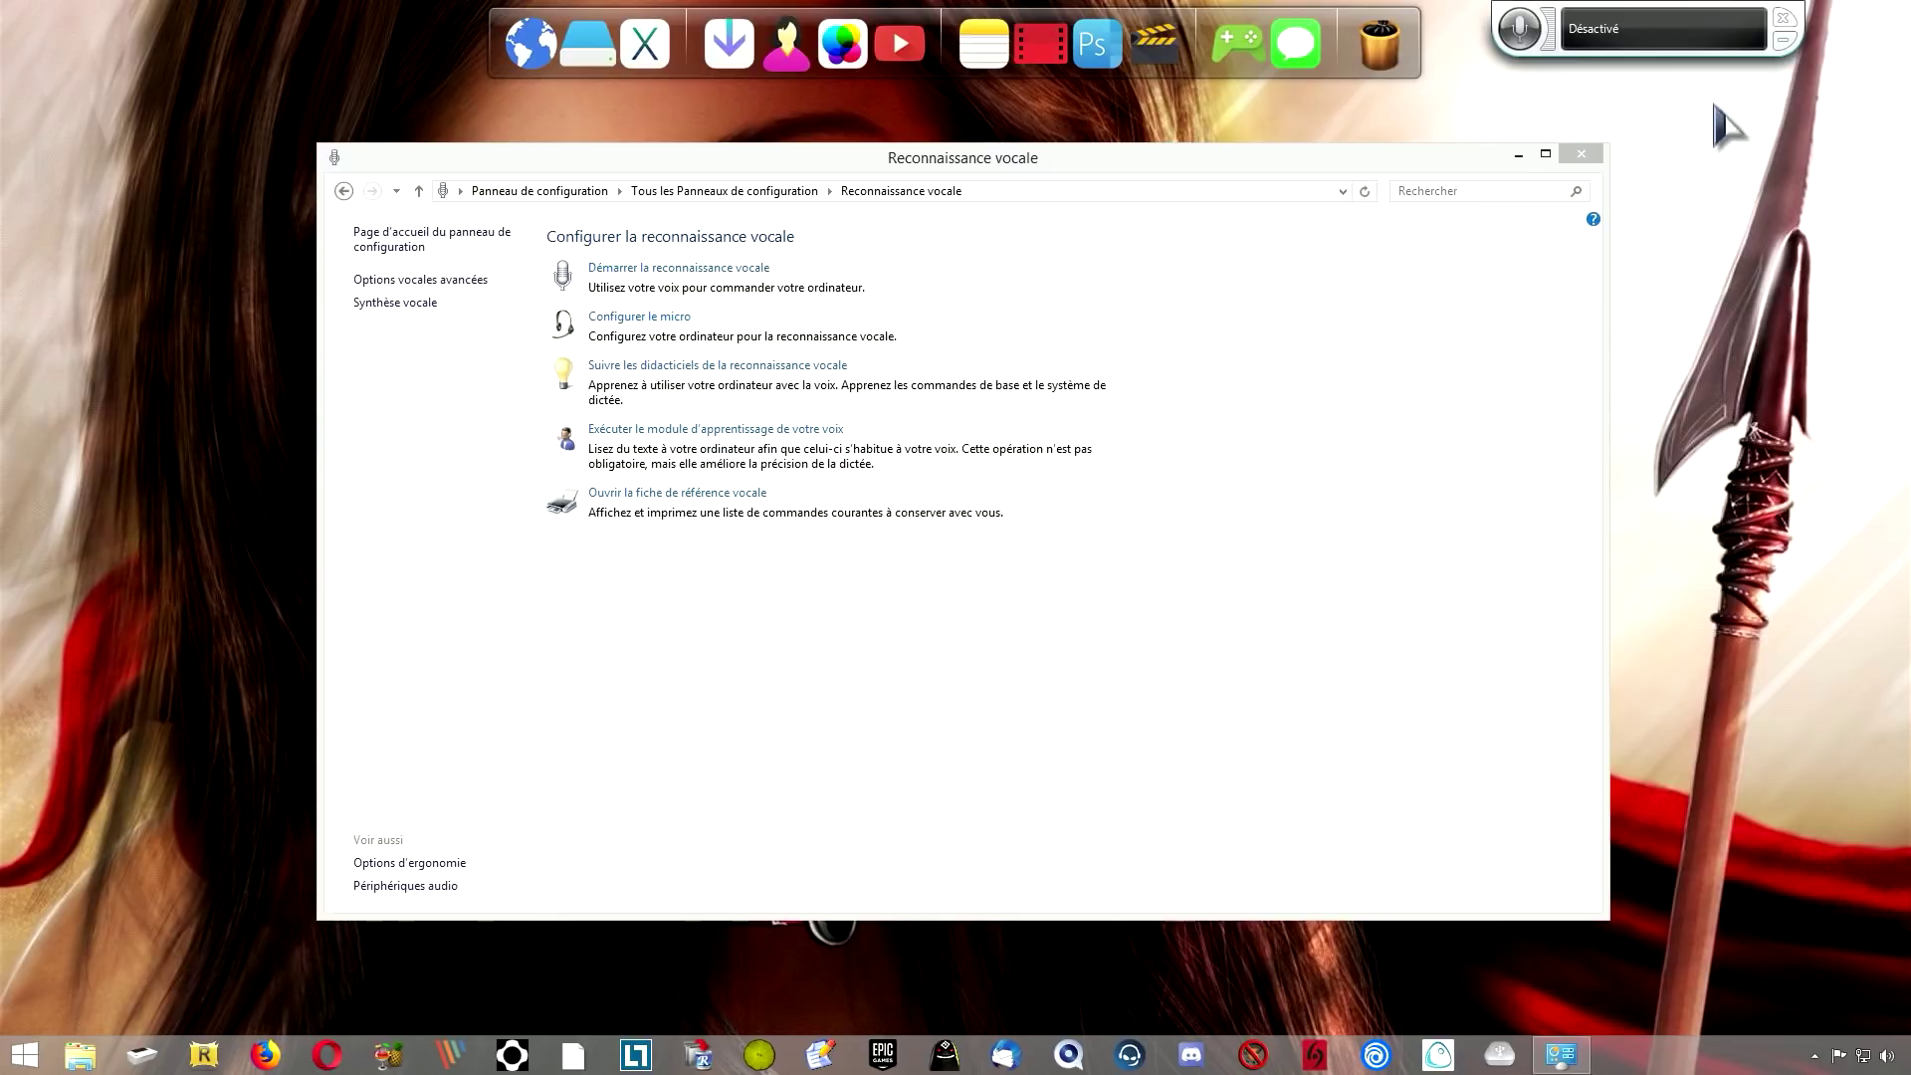
# Open the speech reference help, read the voice commands under "Touches du clavier", and close the help.
pyautogui.click(1813, 1055)
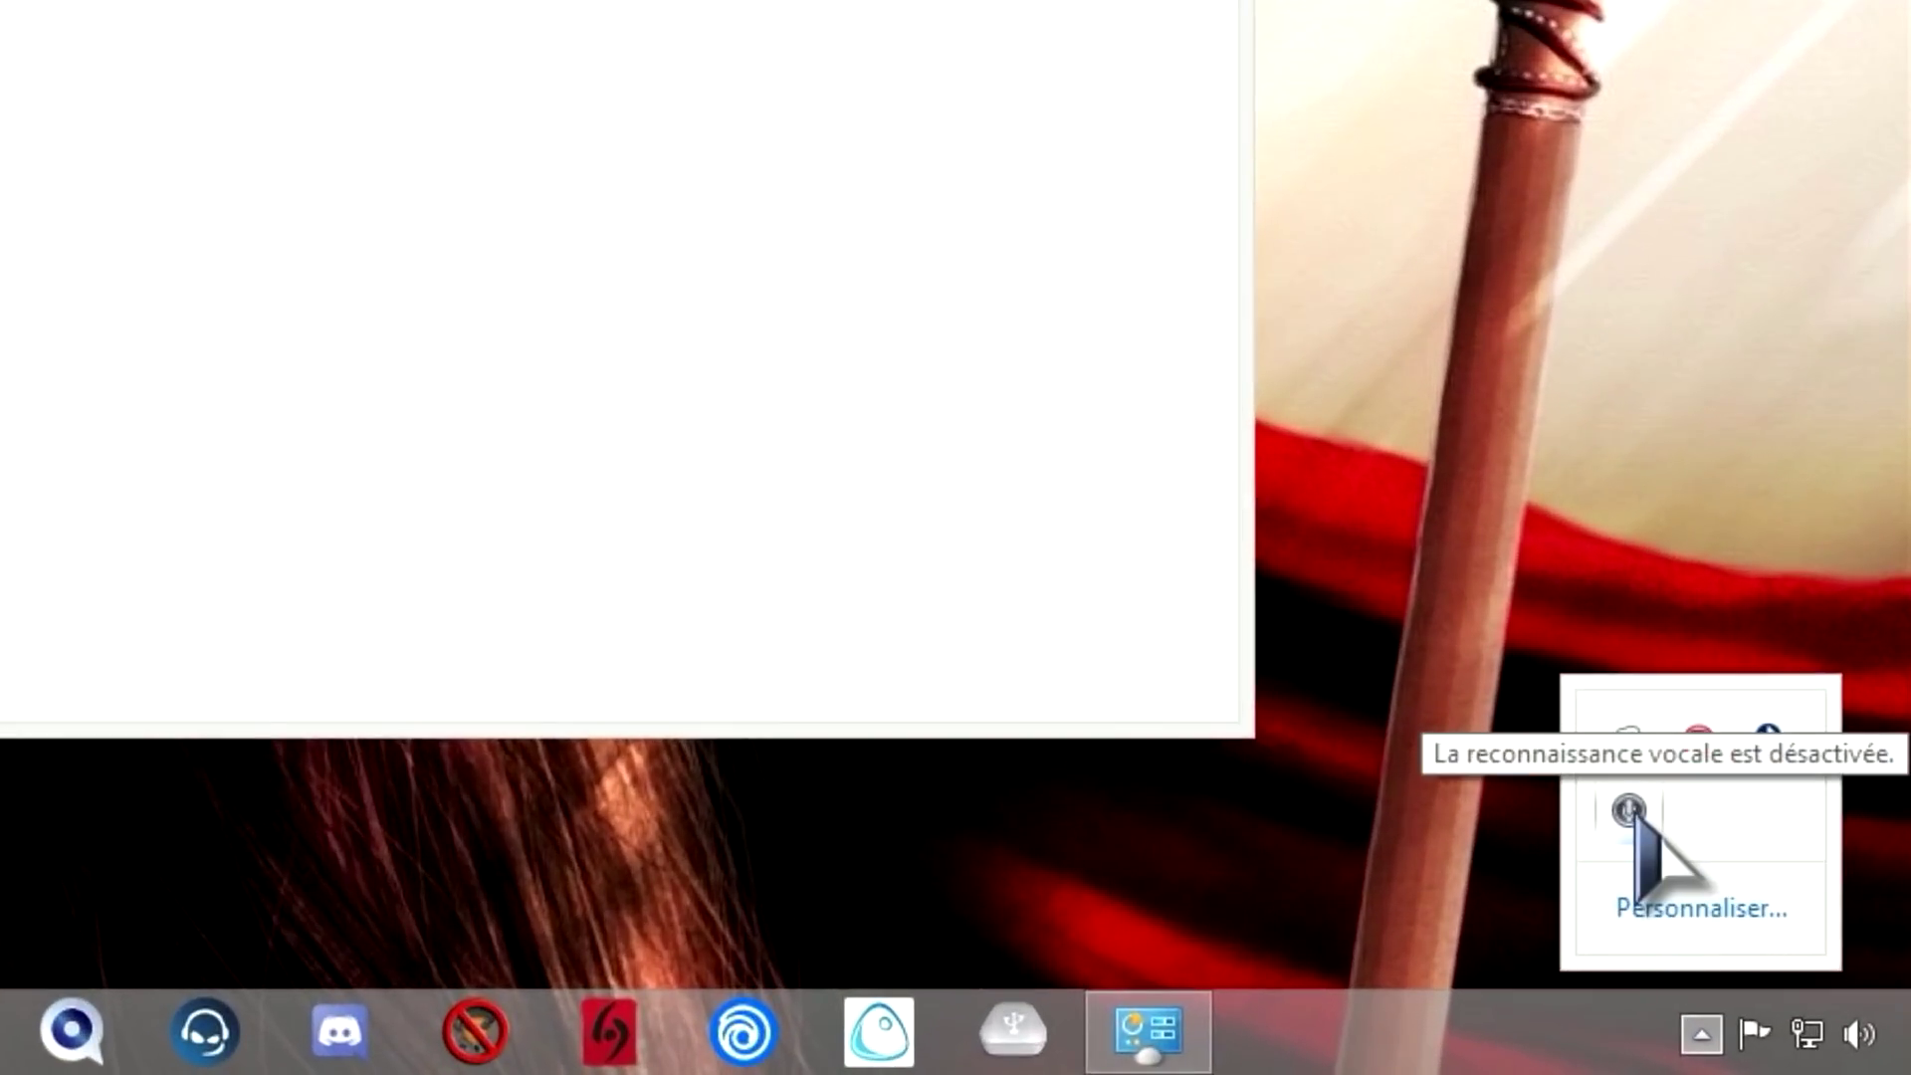
pyautogui.rightClick(1634, 816)
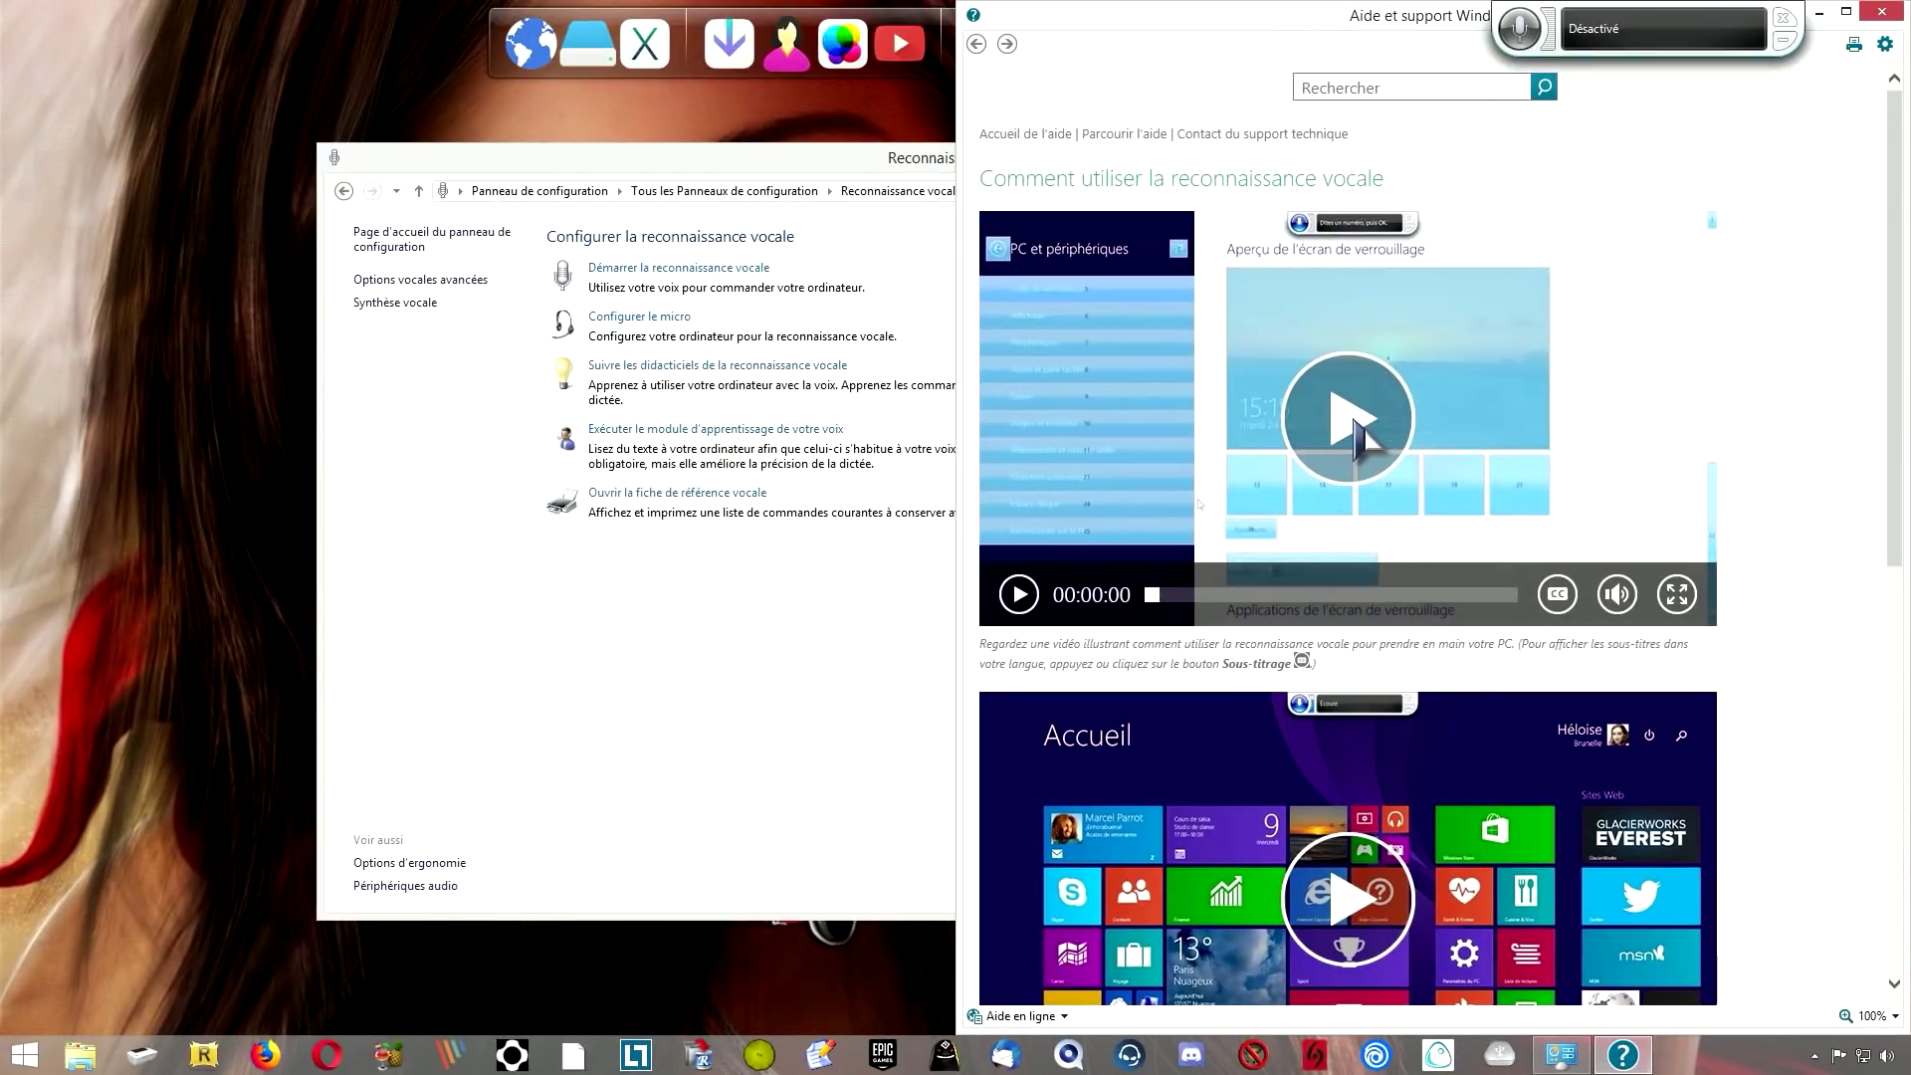
pyautogui.moveTo(1901, 468); pyautogui.dragTo(1901, 866)
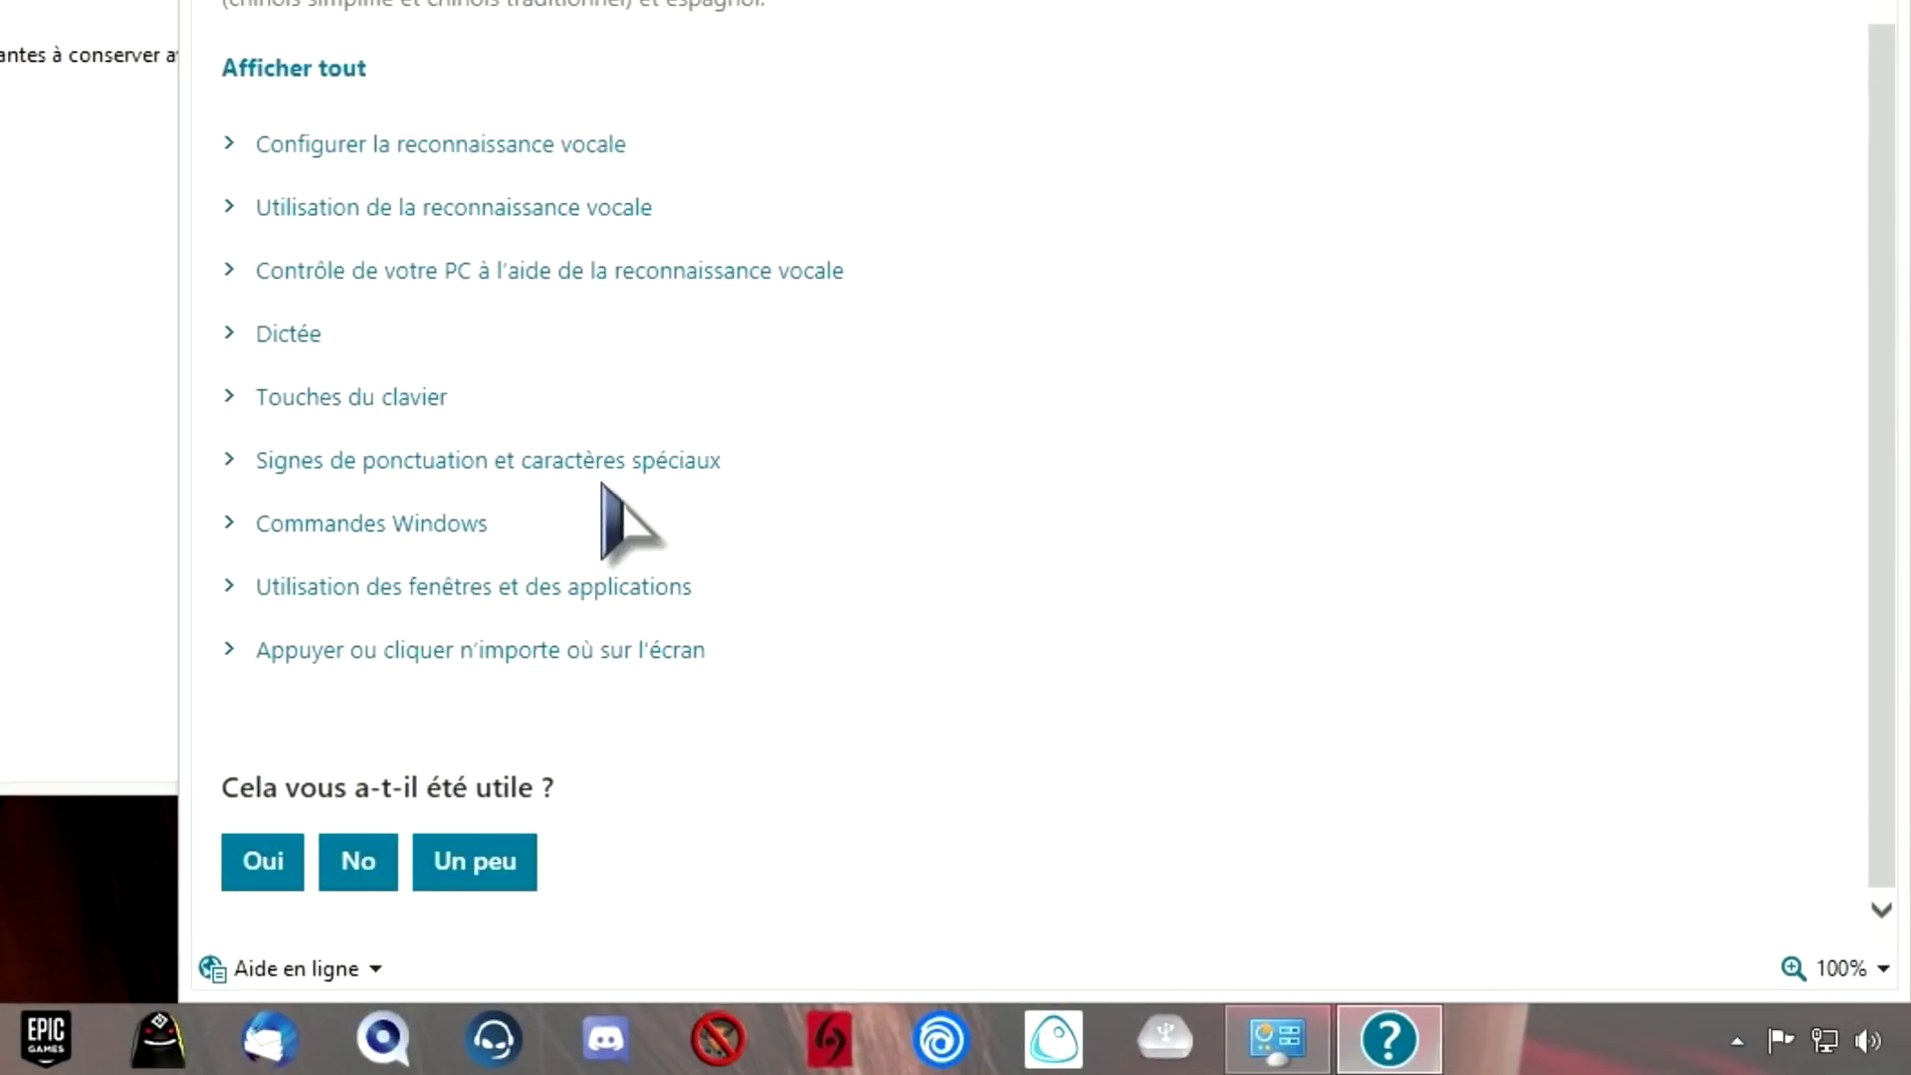
pyautogui.click(386, 402)
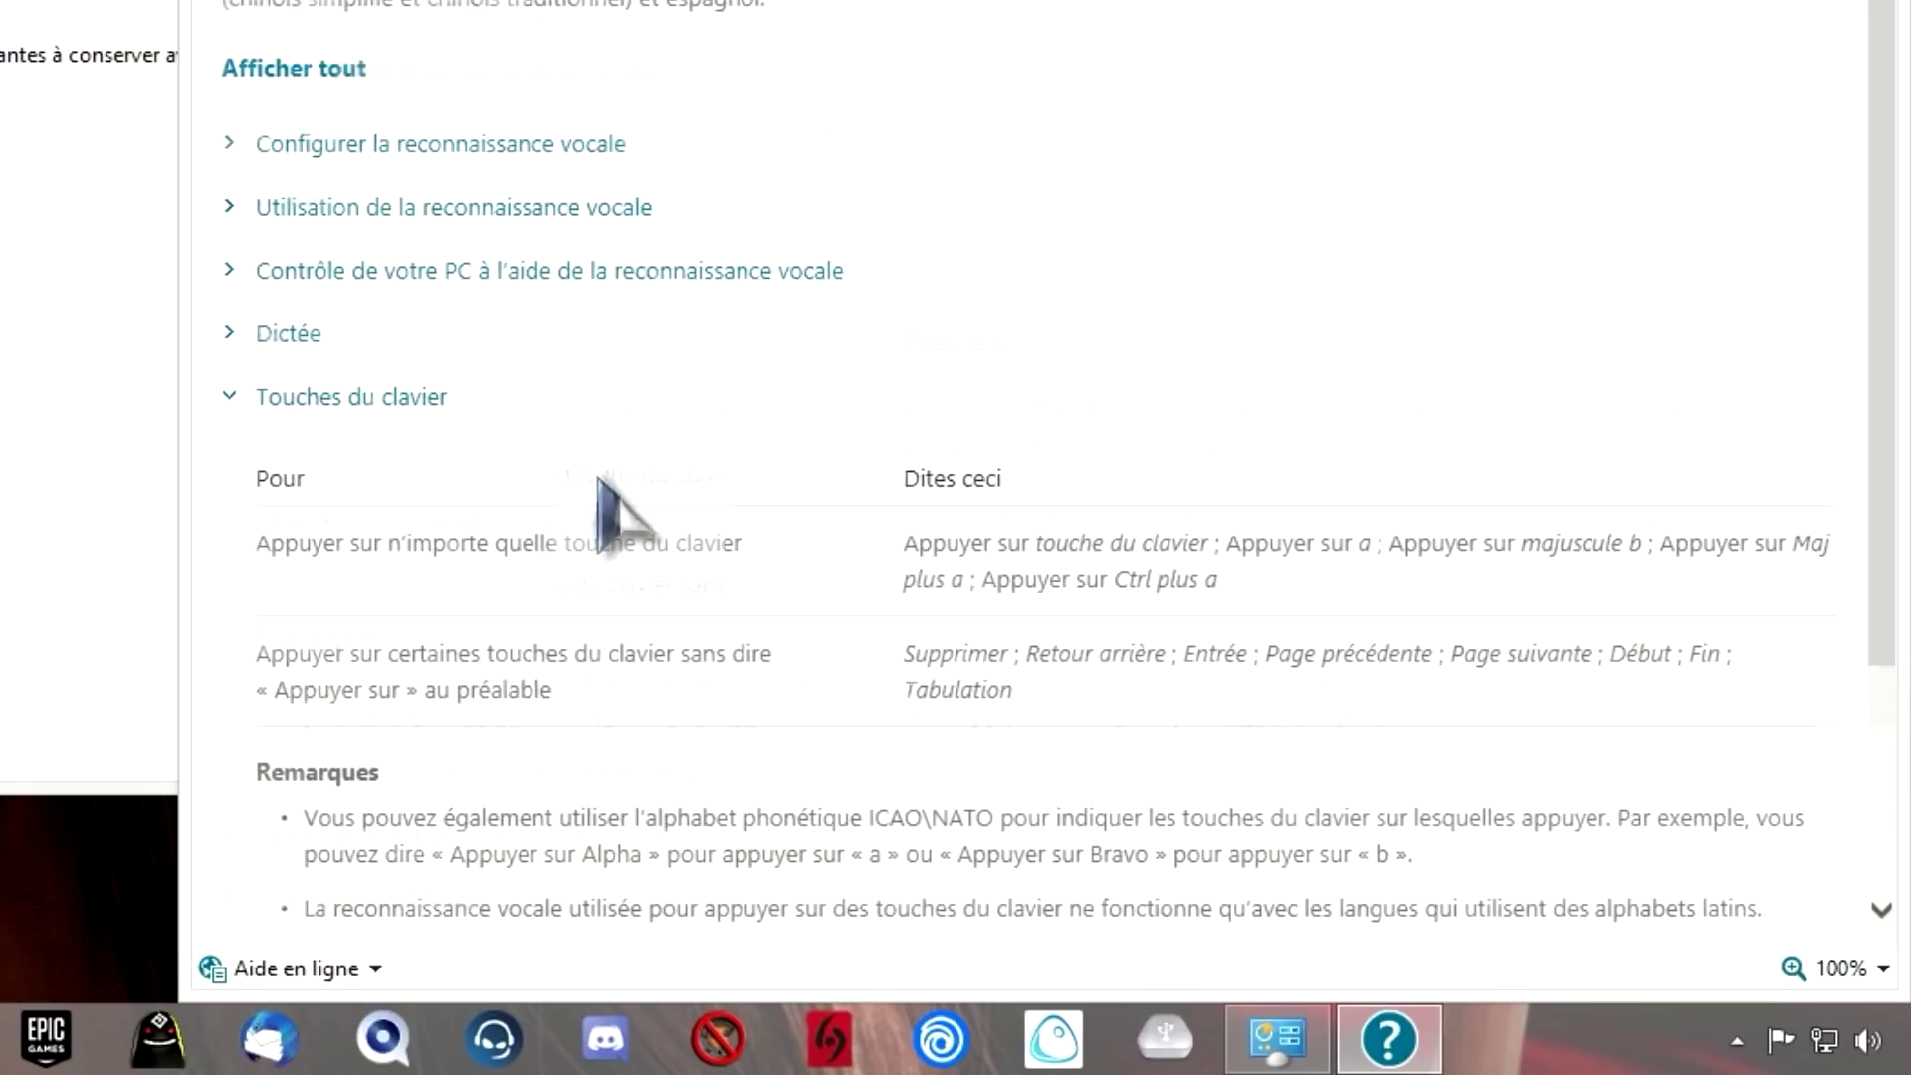
pyautogui.scroll(-5, 600, 483)
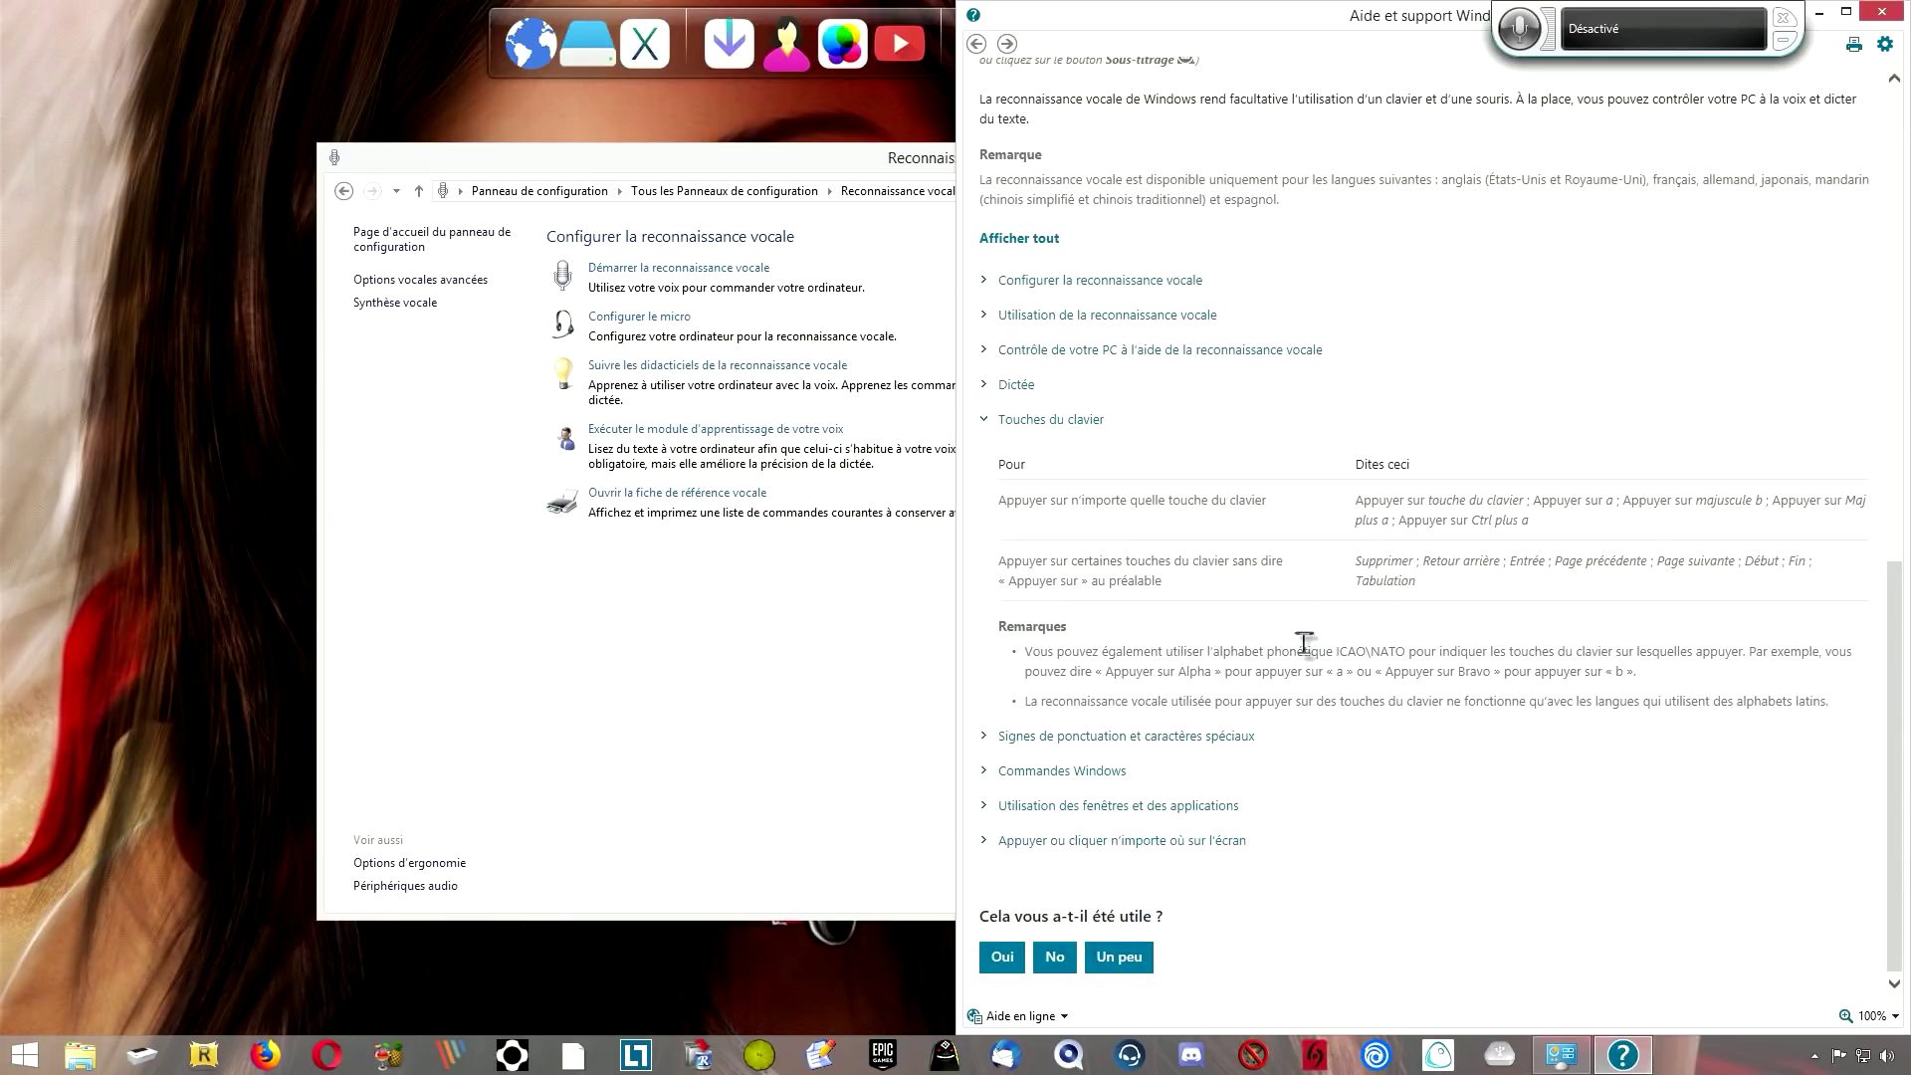
pyautogui.click(1880, 12)
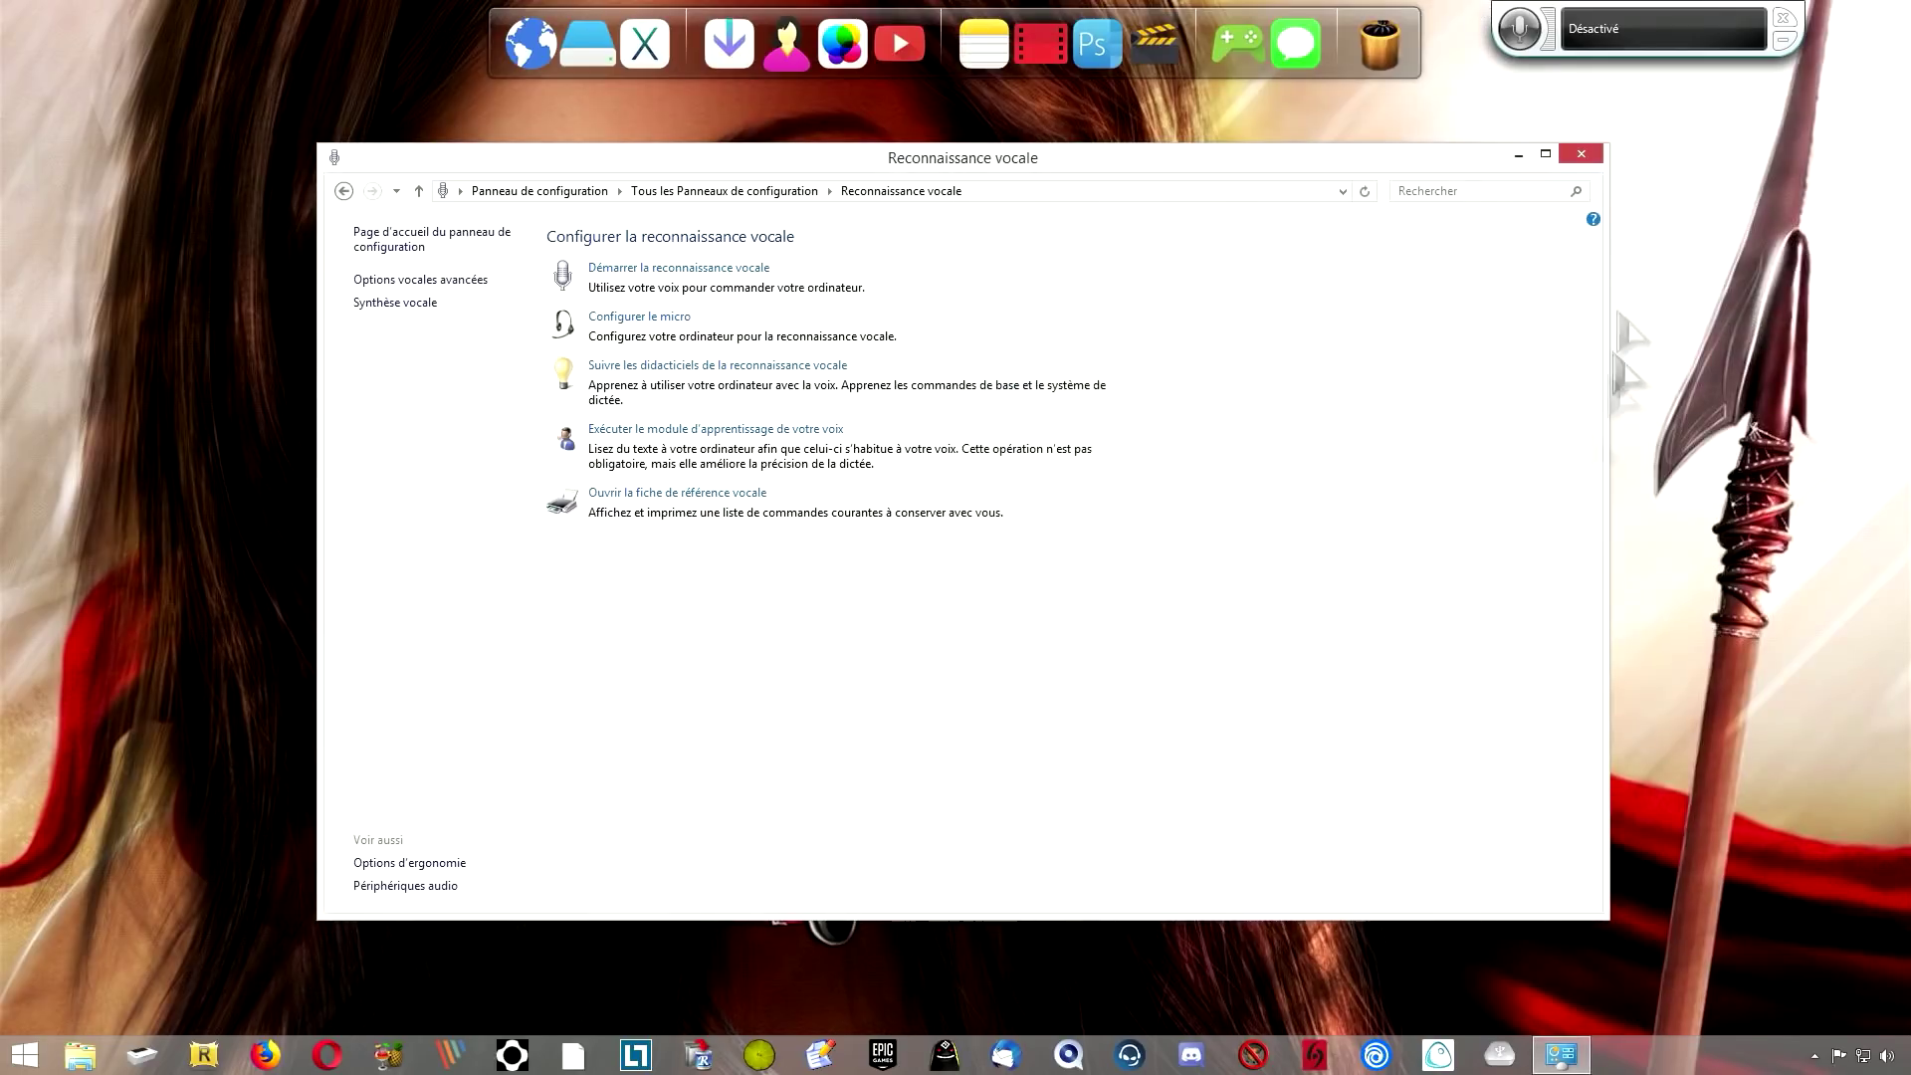
# Quit speech recognition from its notification icon and accept the open speech properties.
pyautogui.click(1581, 155)
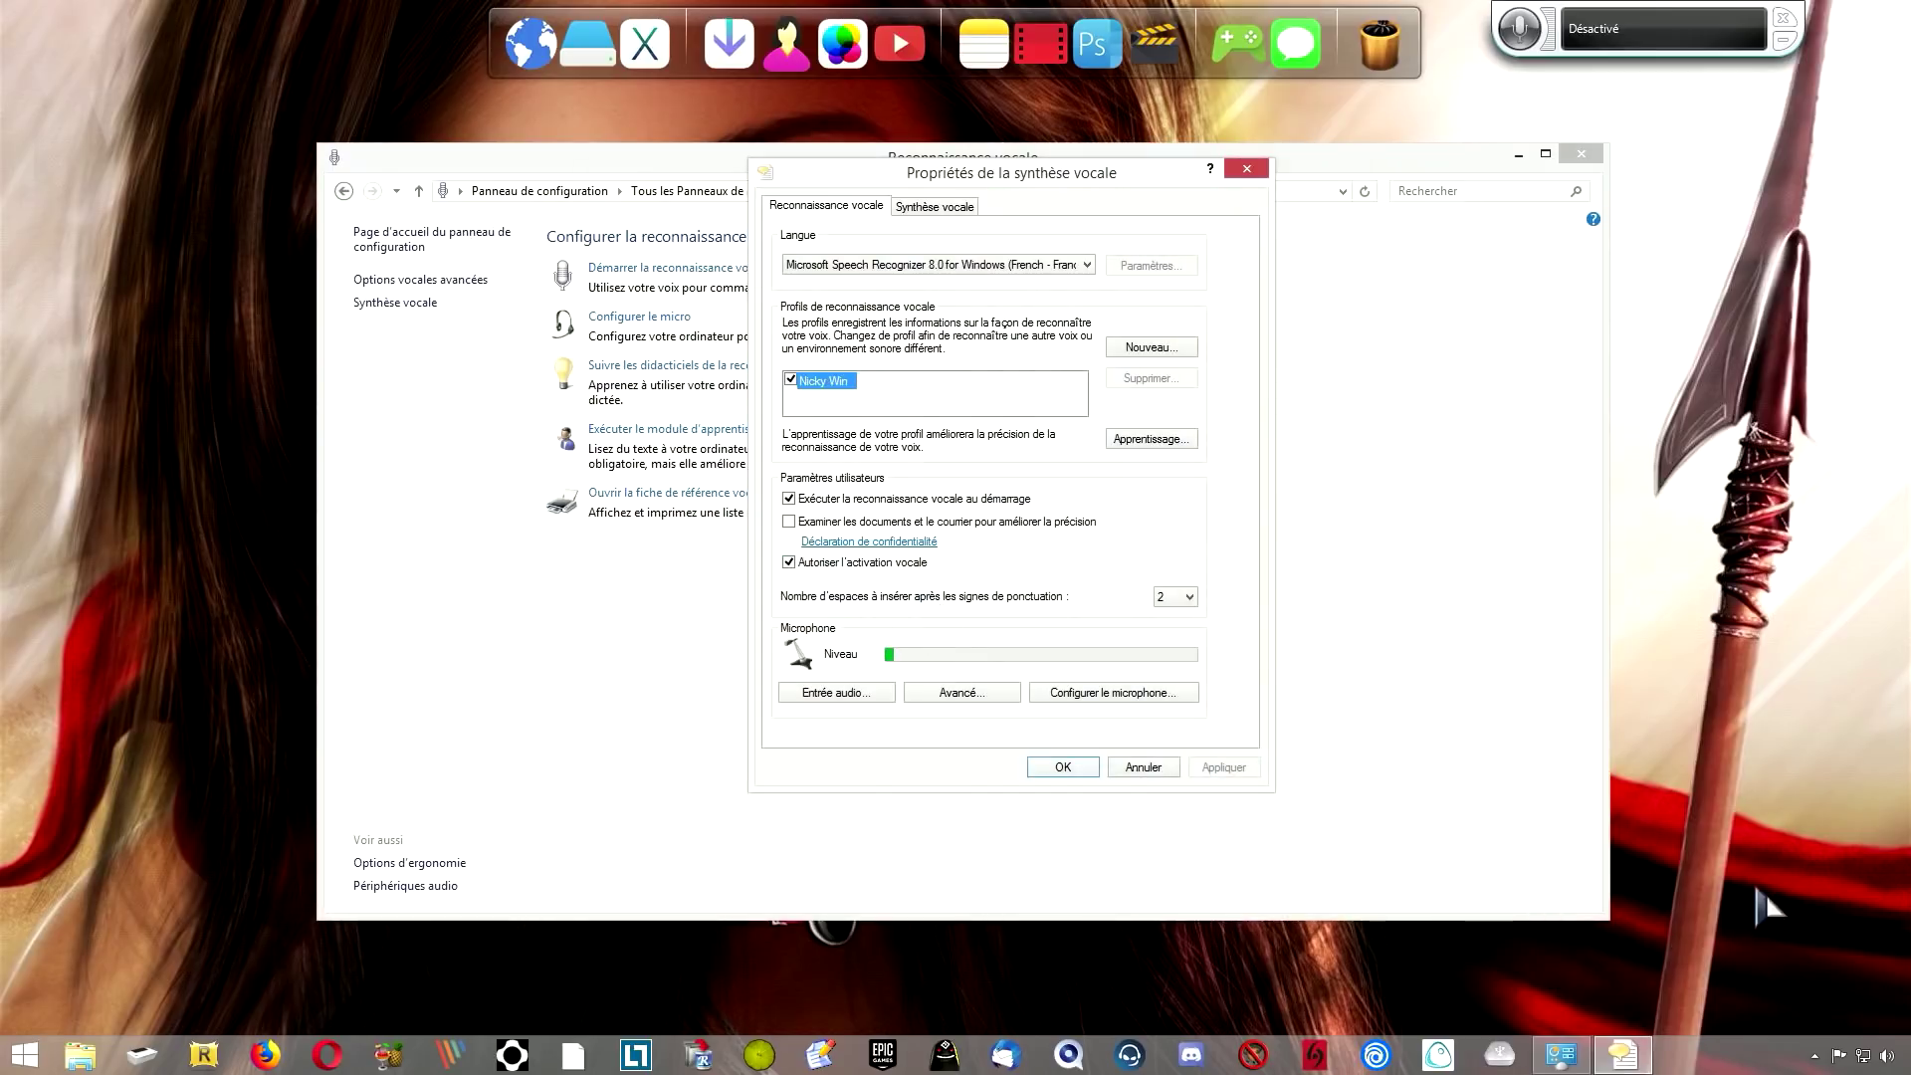
pyautogui.click(1813, 1056)
pyautogui.rightClick(1781, 953)
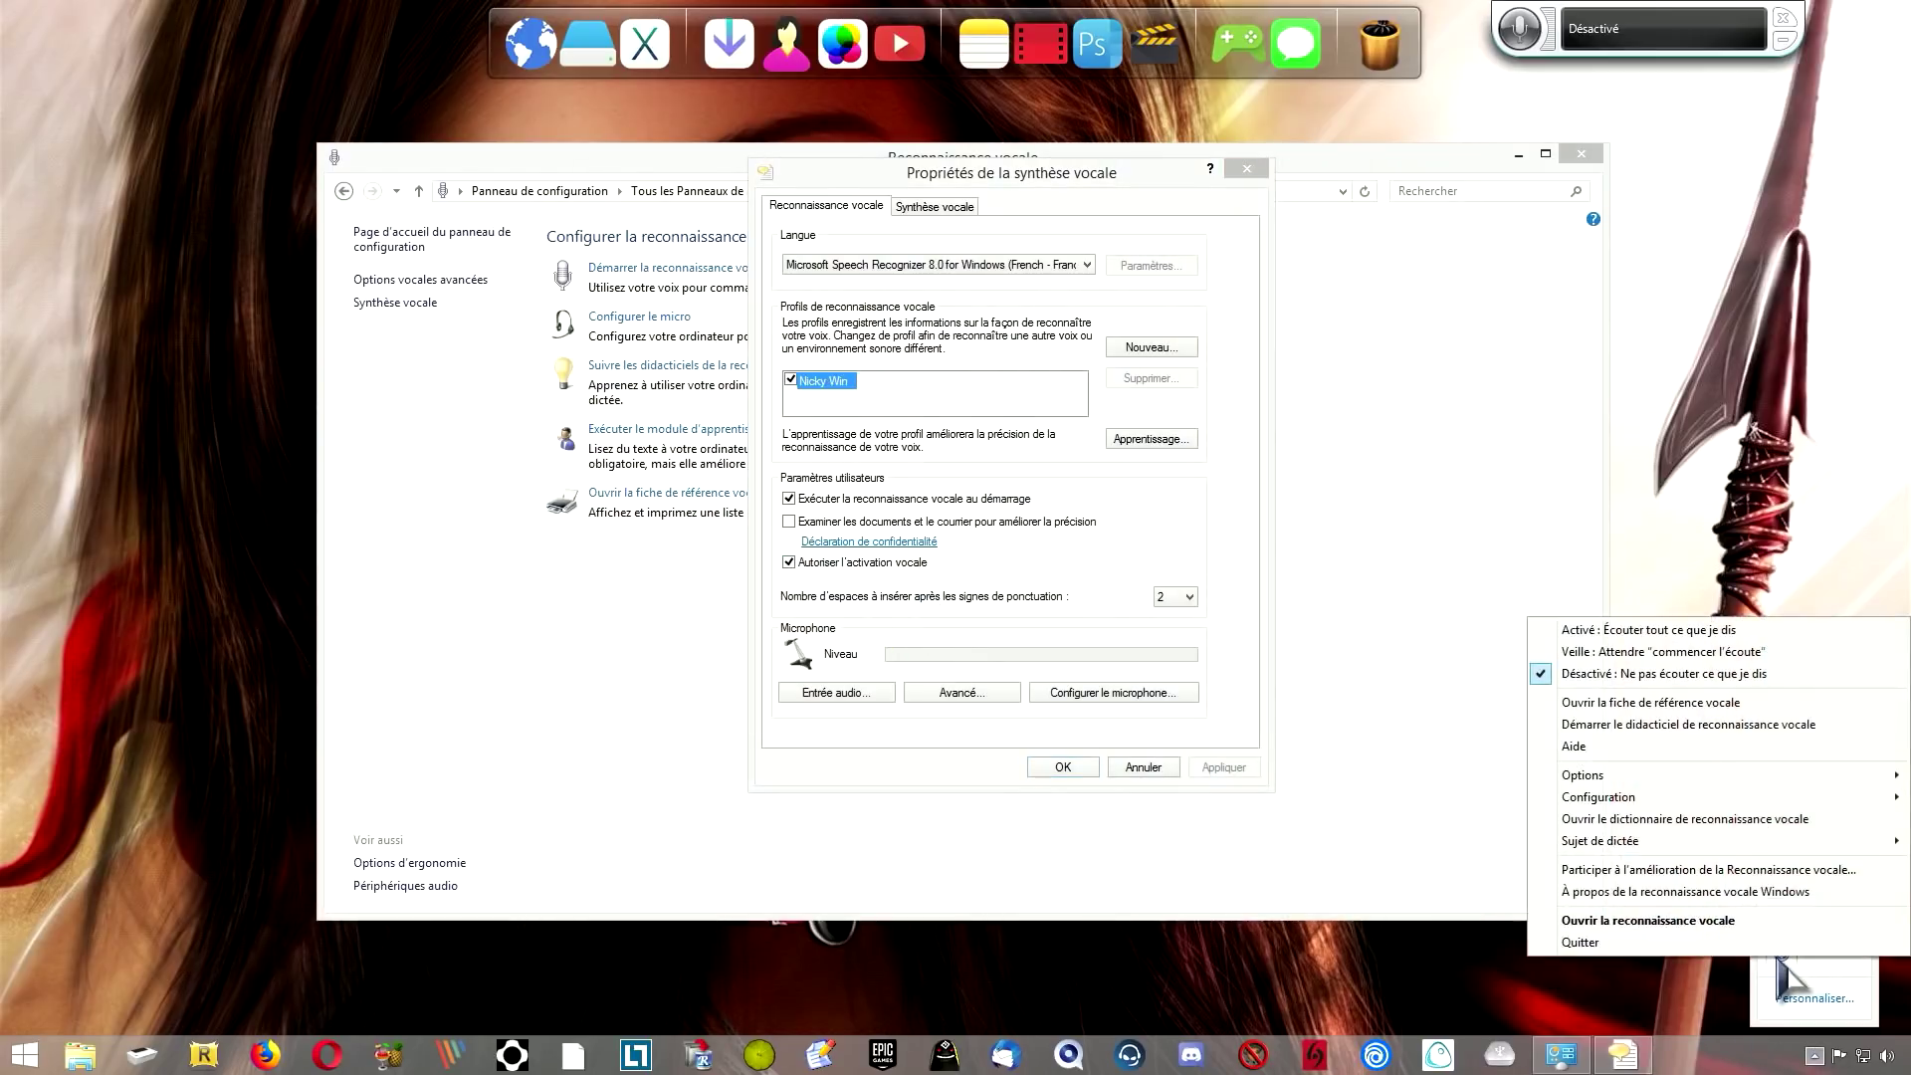
pyautogui.click(1660, 961)
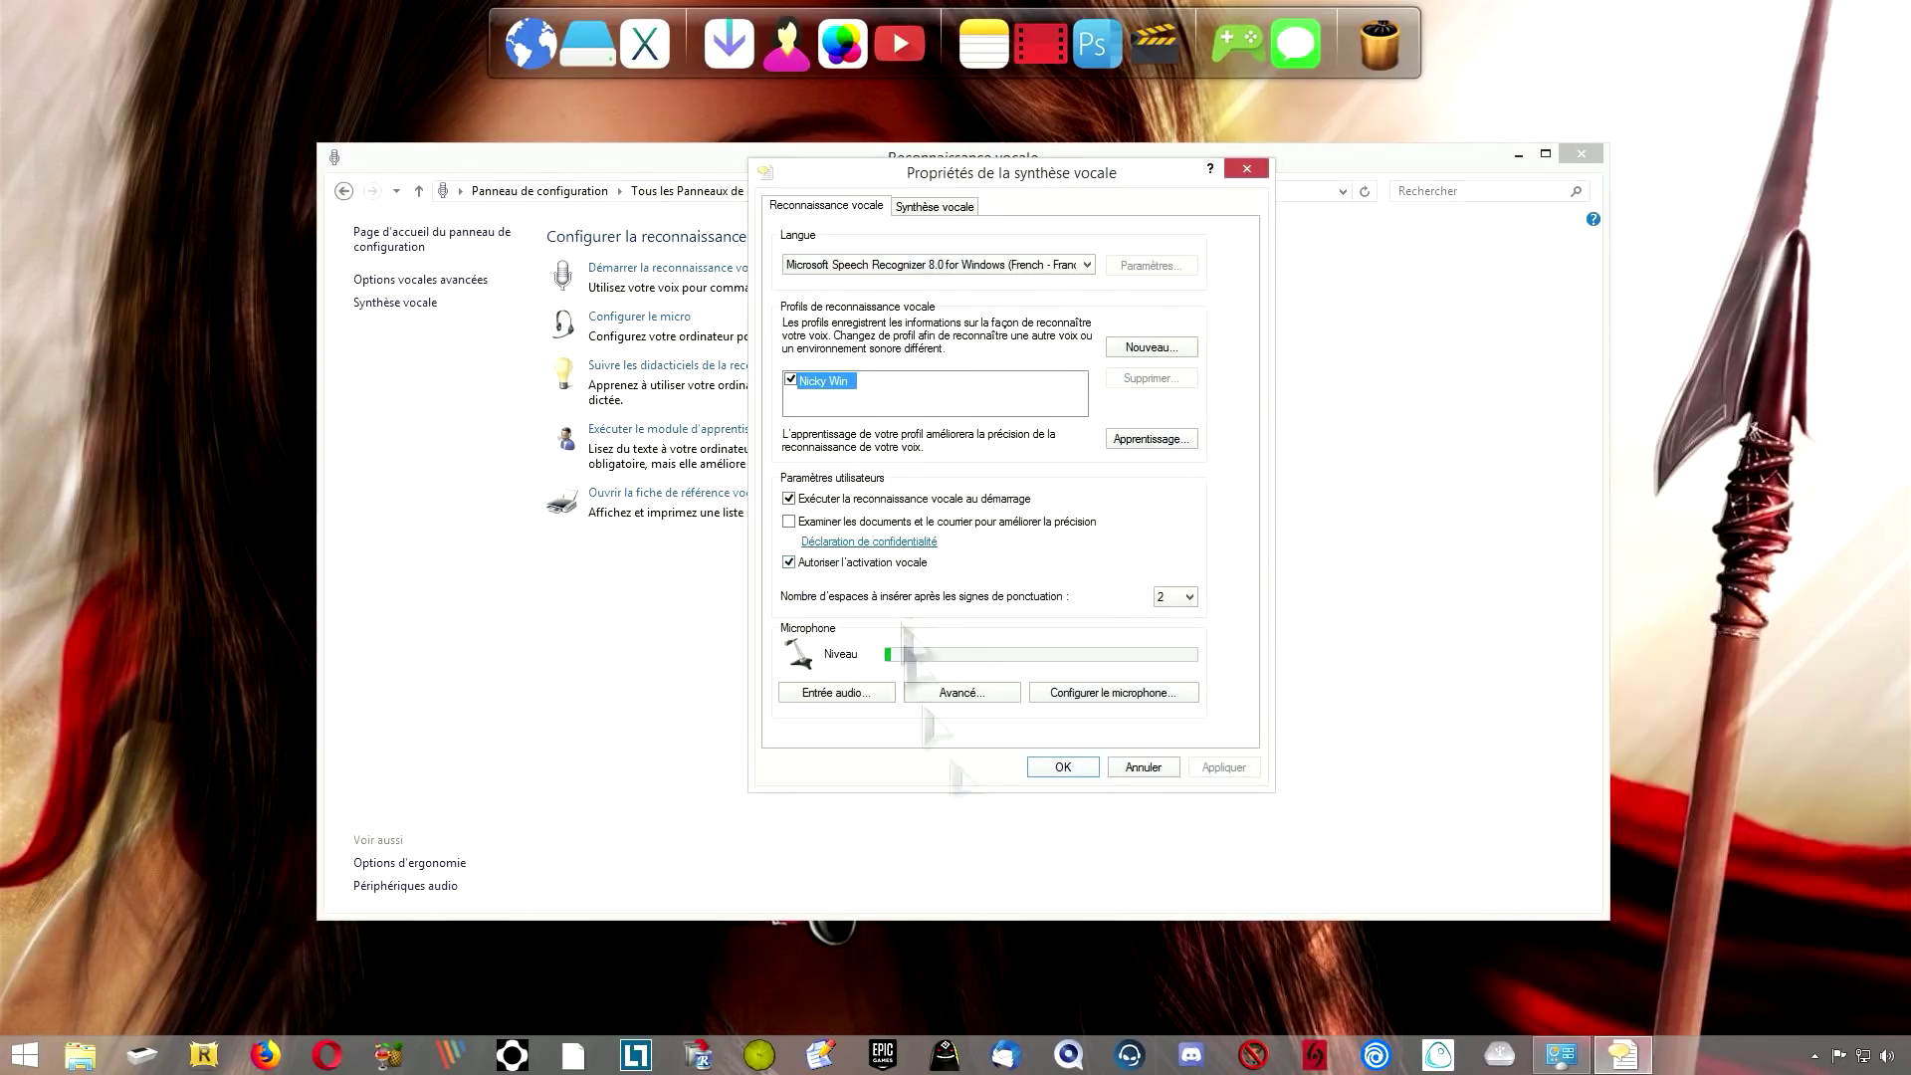
pyautogui.click(1067, 772)
# Start speech recognition again from the Control Panel and close the Reconnaissance vocale window.
pyautogui.click(609, 269)
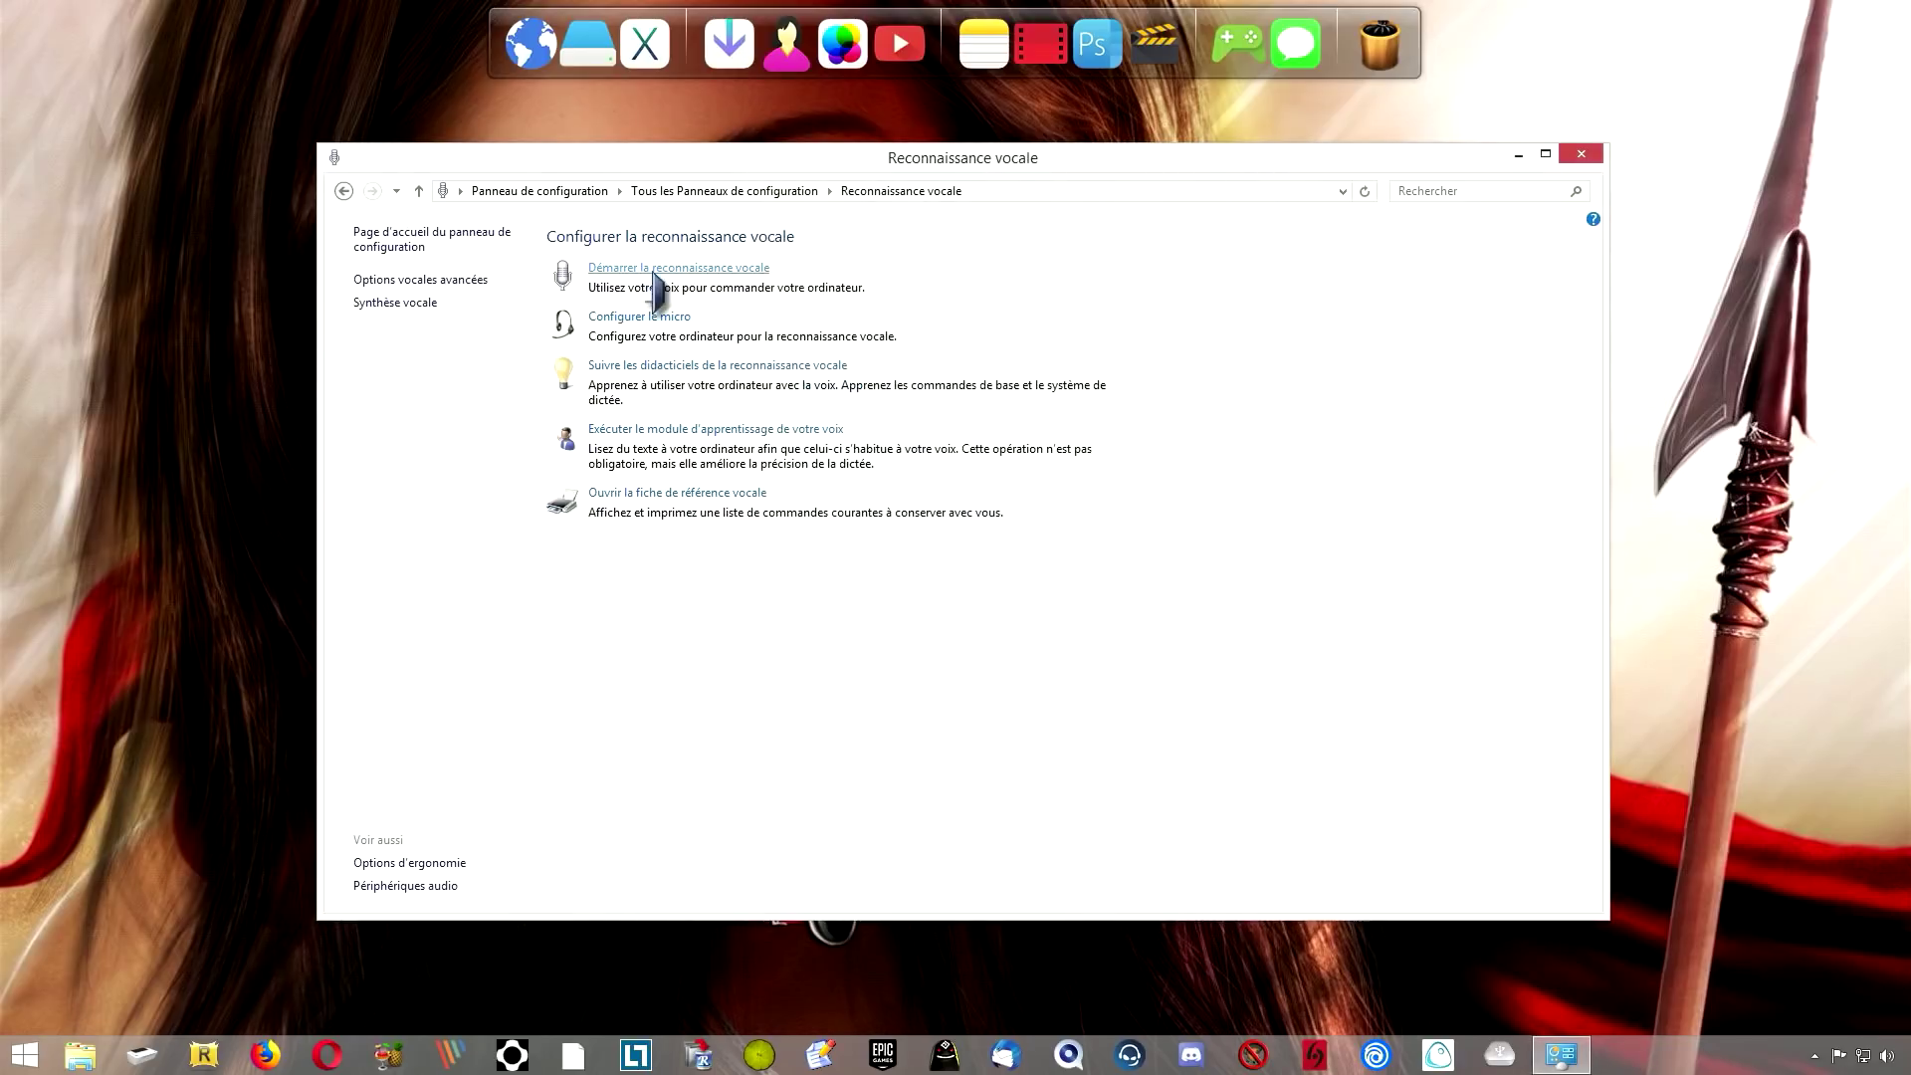
pyautogui.click(1581, 153)
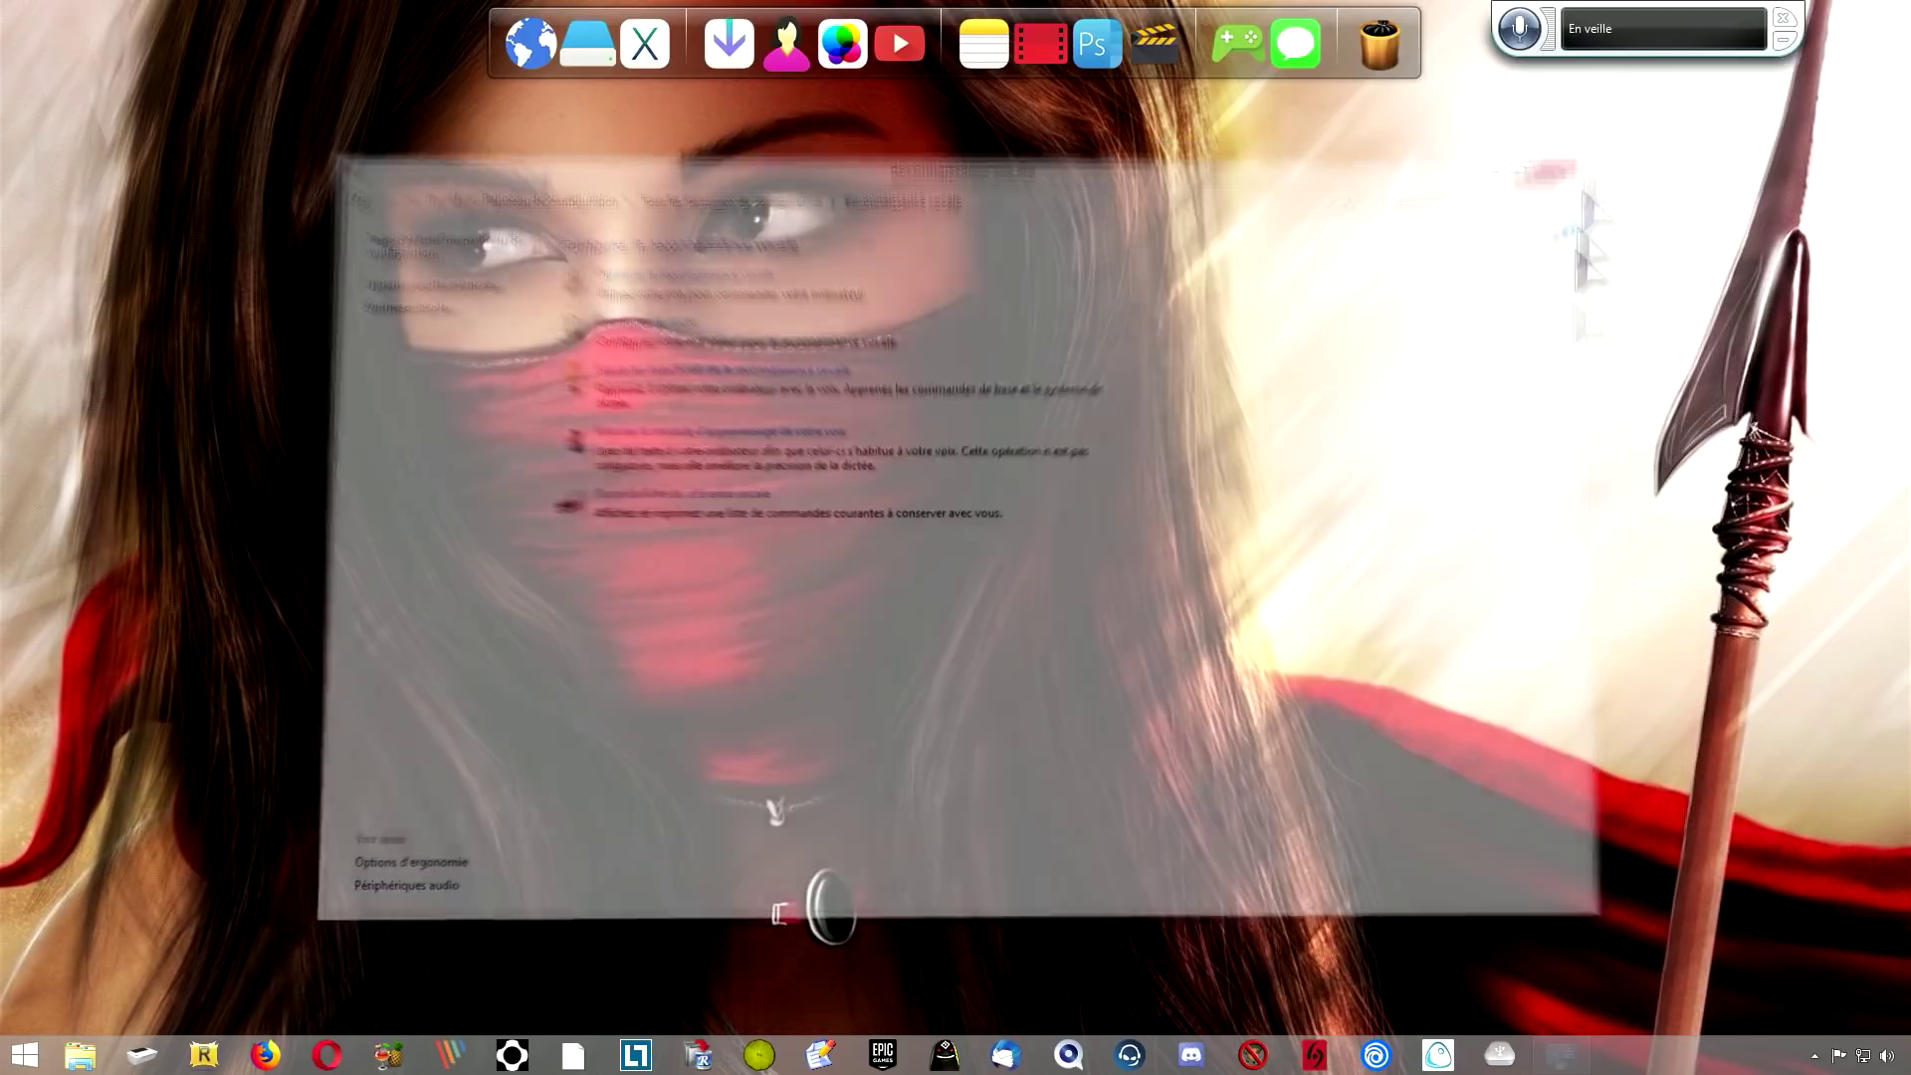
# Start speech recognition listening, open File Explorer and enter the Documents folder.
pyautogui.press('ctrl+super')
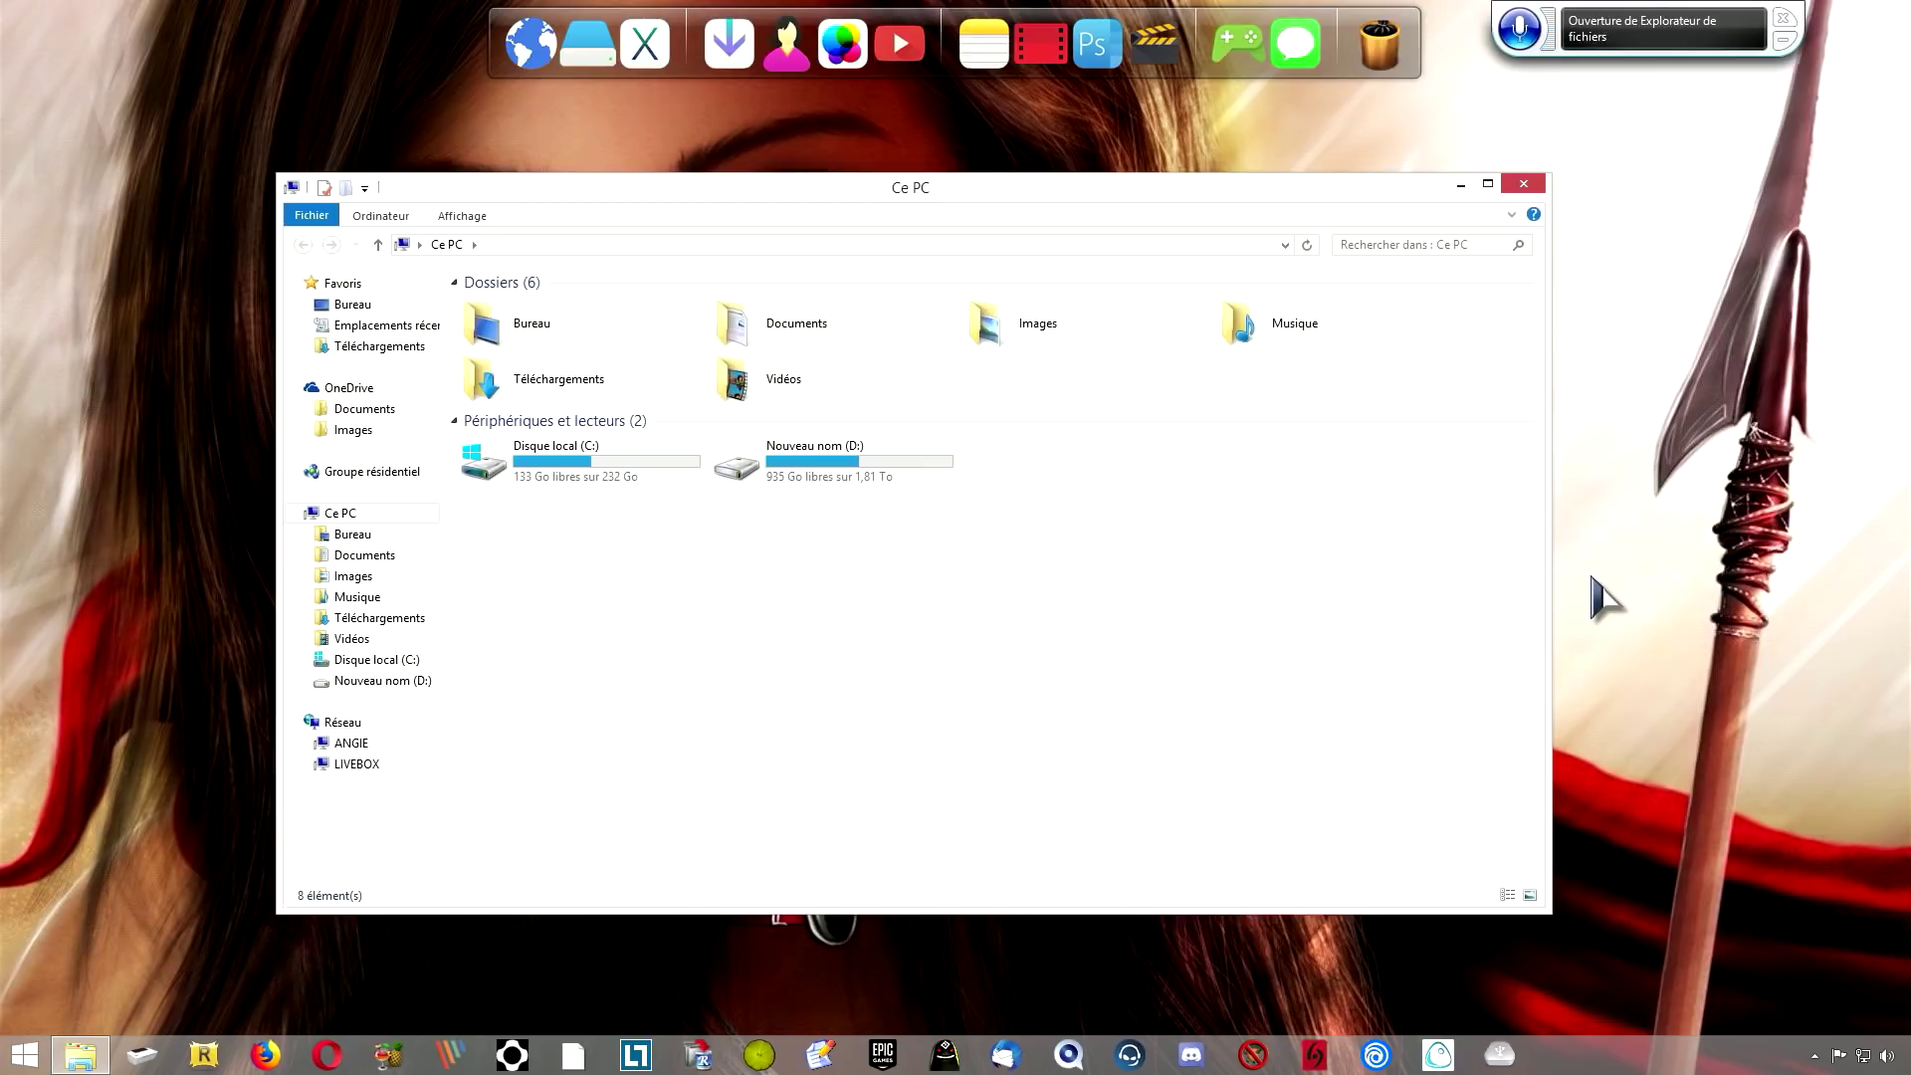
pyautogui.press('End')
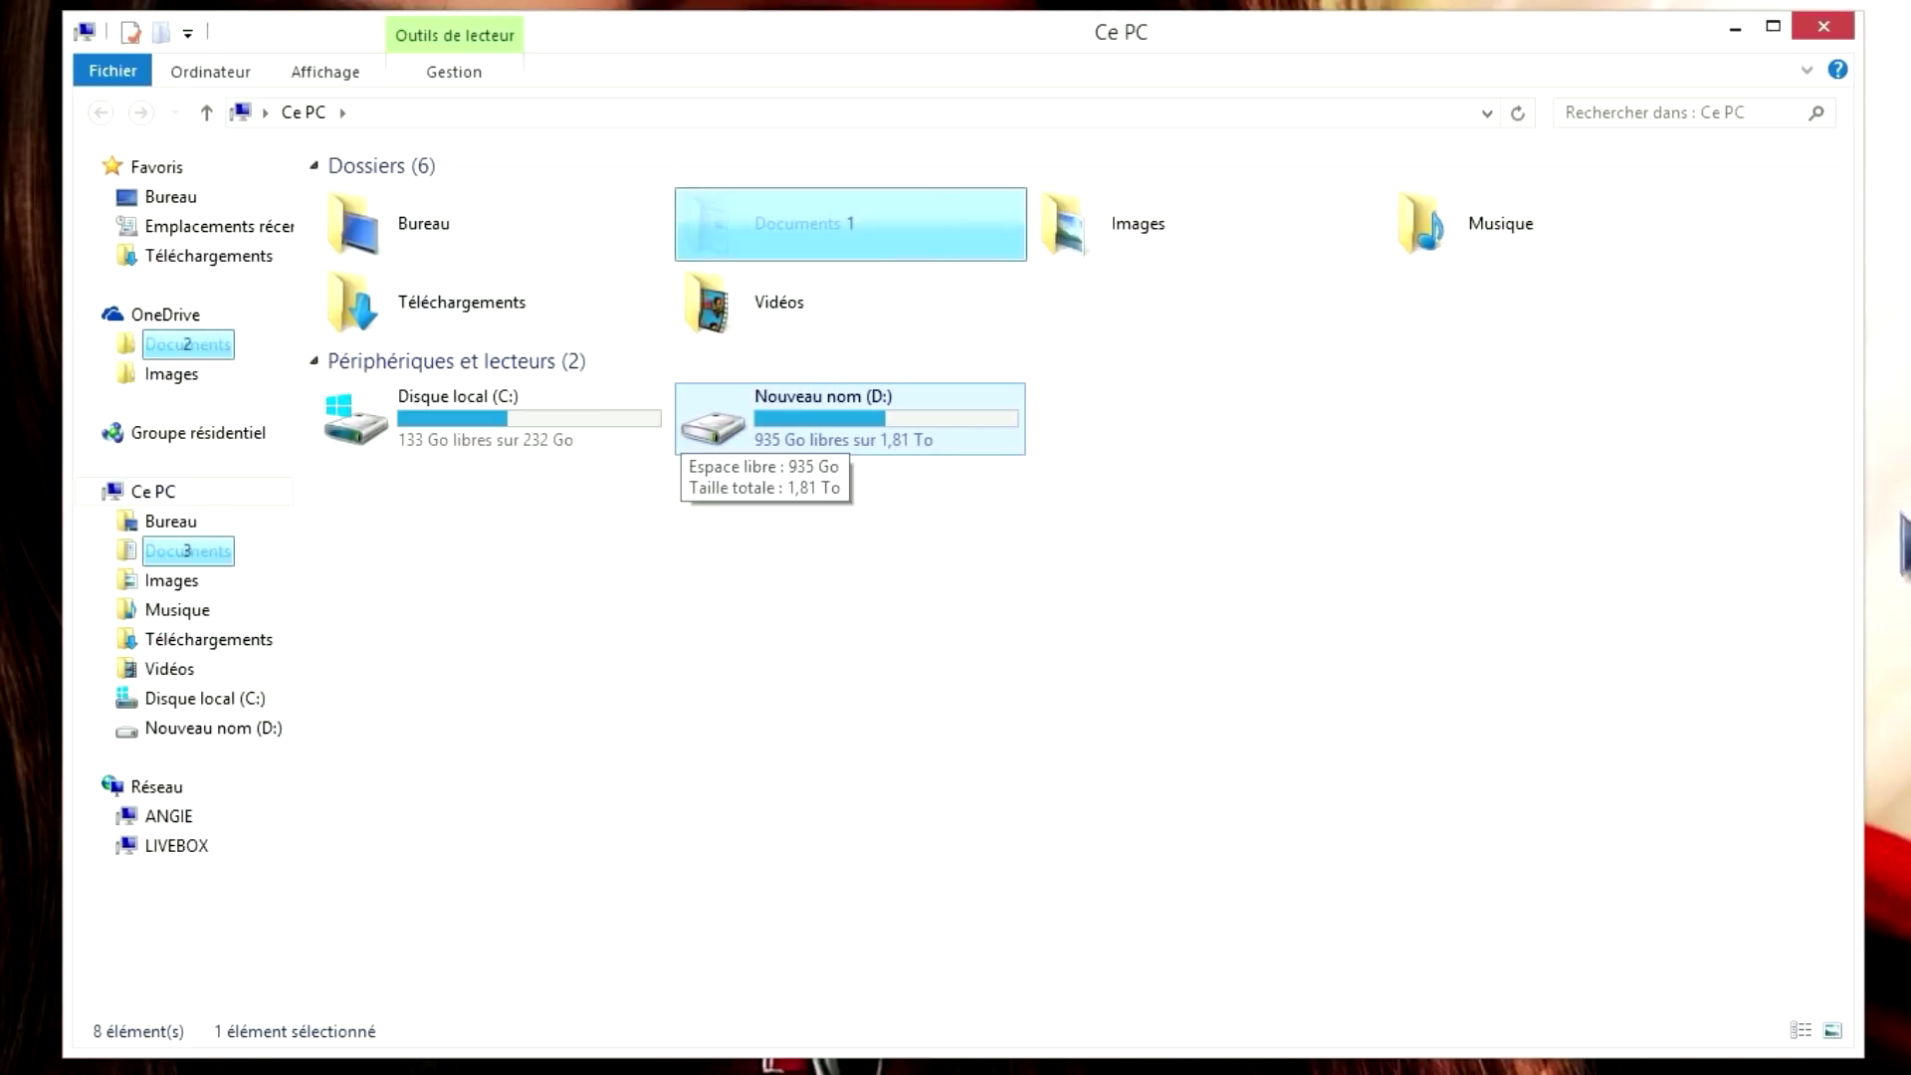
pyautogui.click(819, 243)
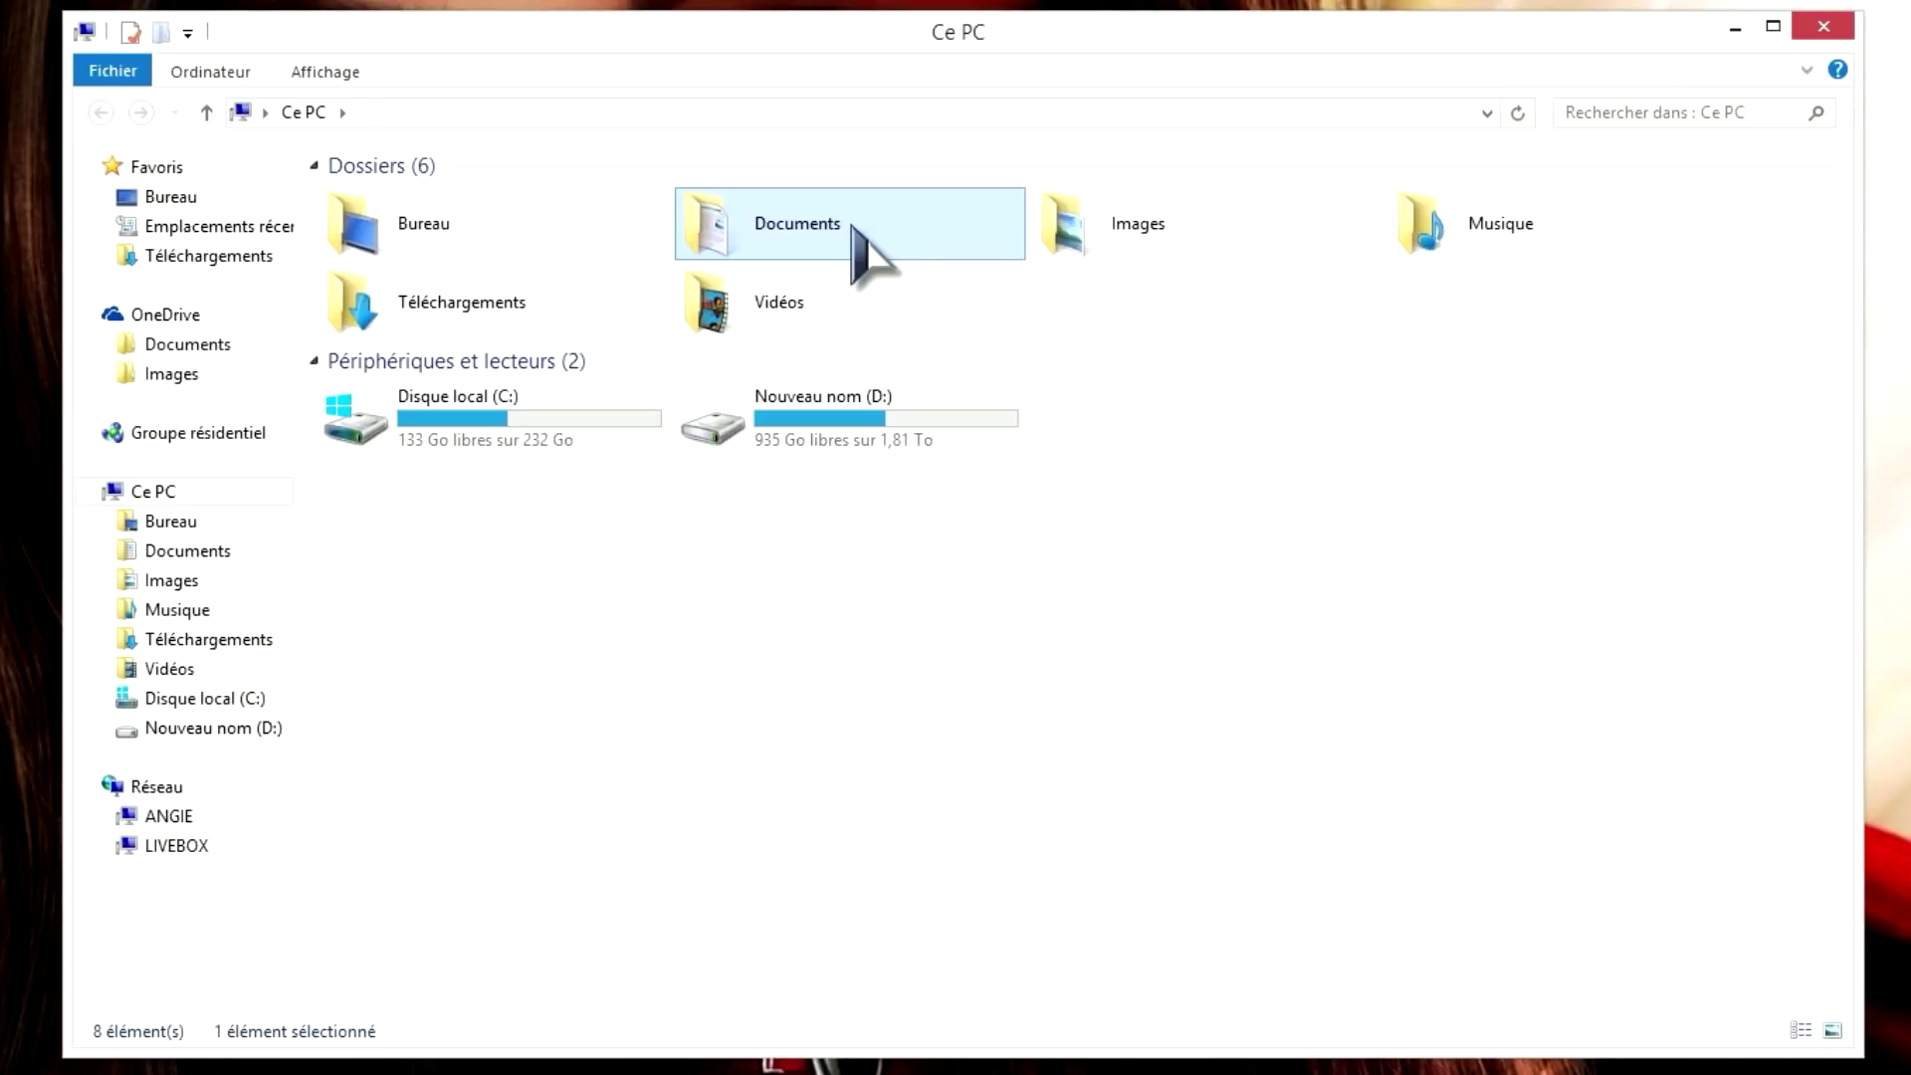
pyautogui.doubleClick(853, 227)
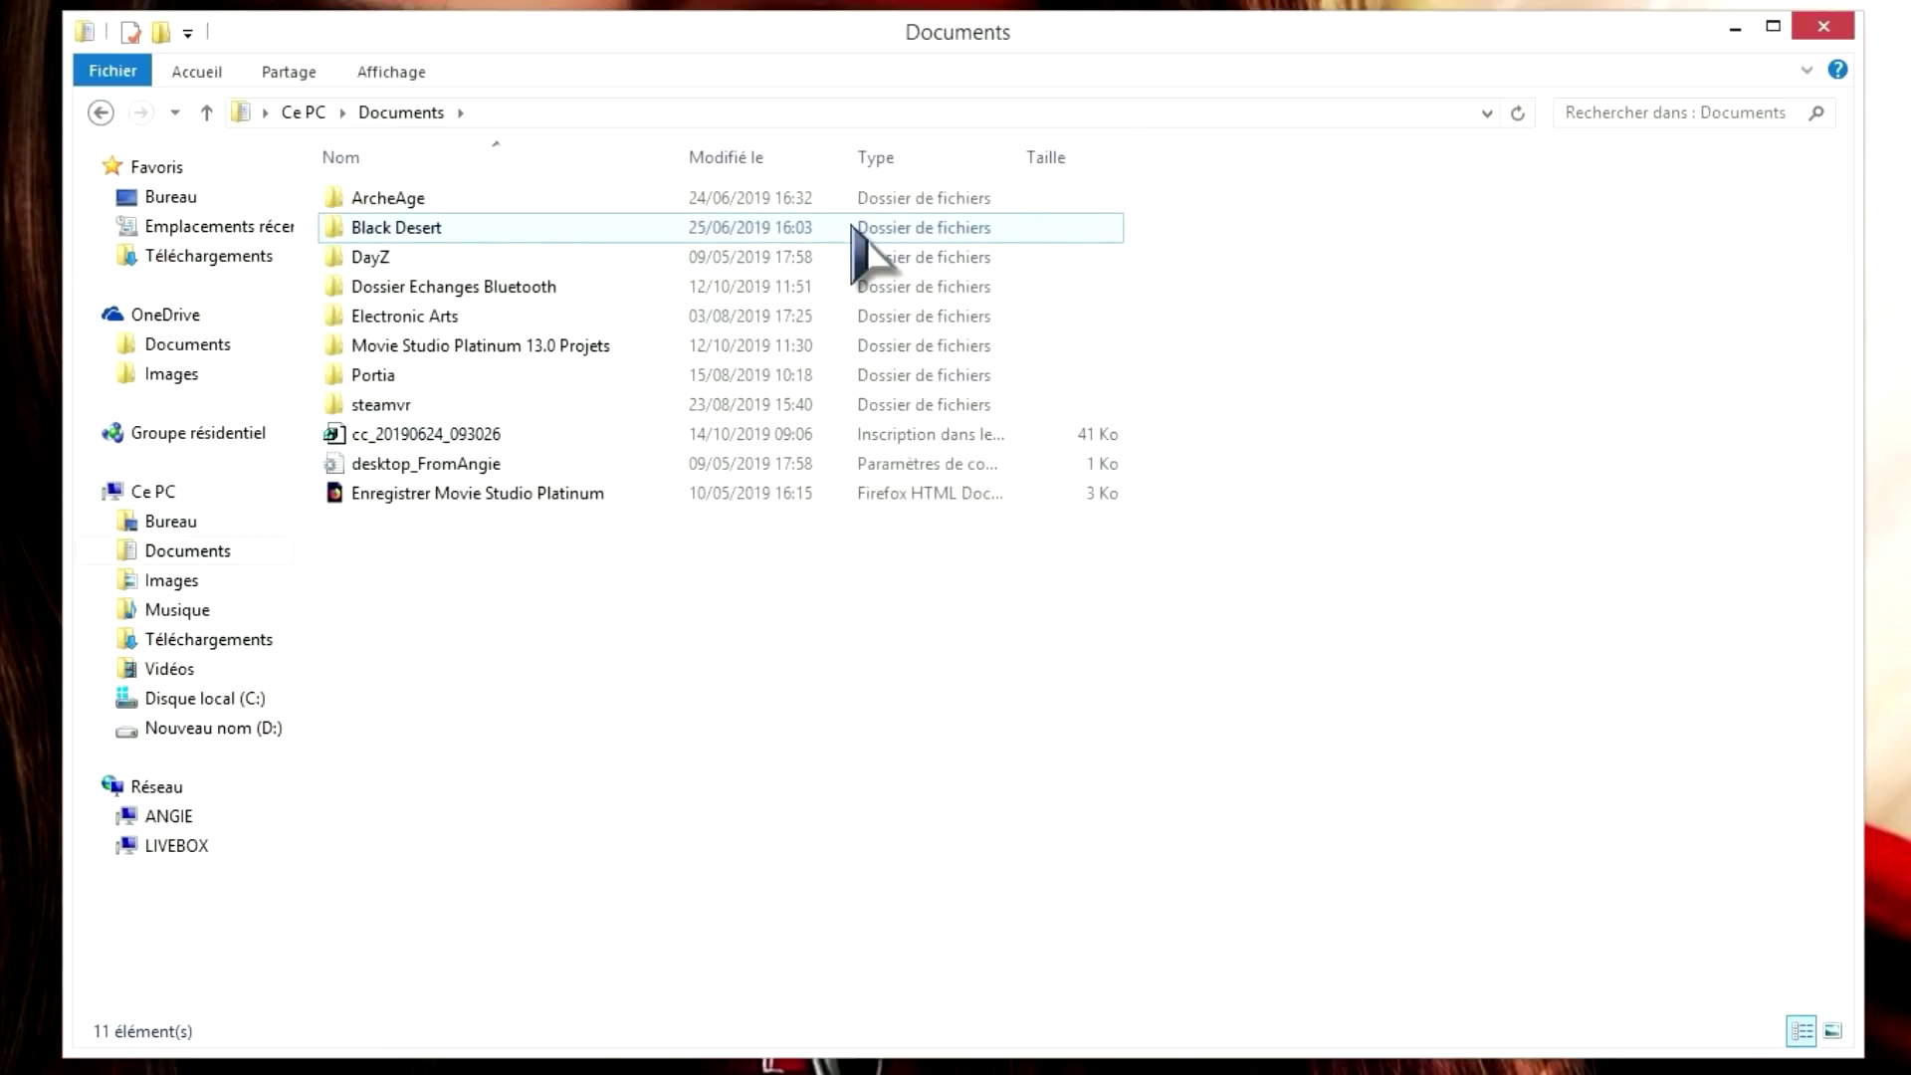
# Create a folder named teste in Documents and delete it again.
pyautogui.hotkey('ctrl', 'shift', 'n')
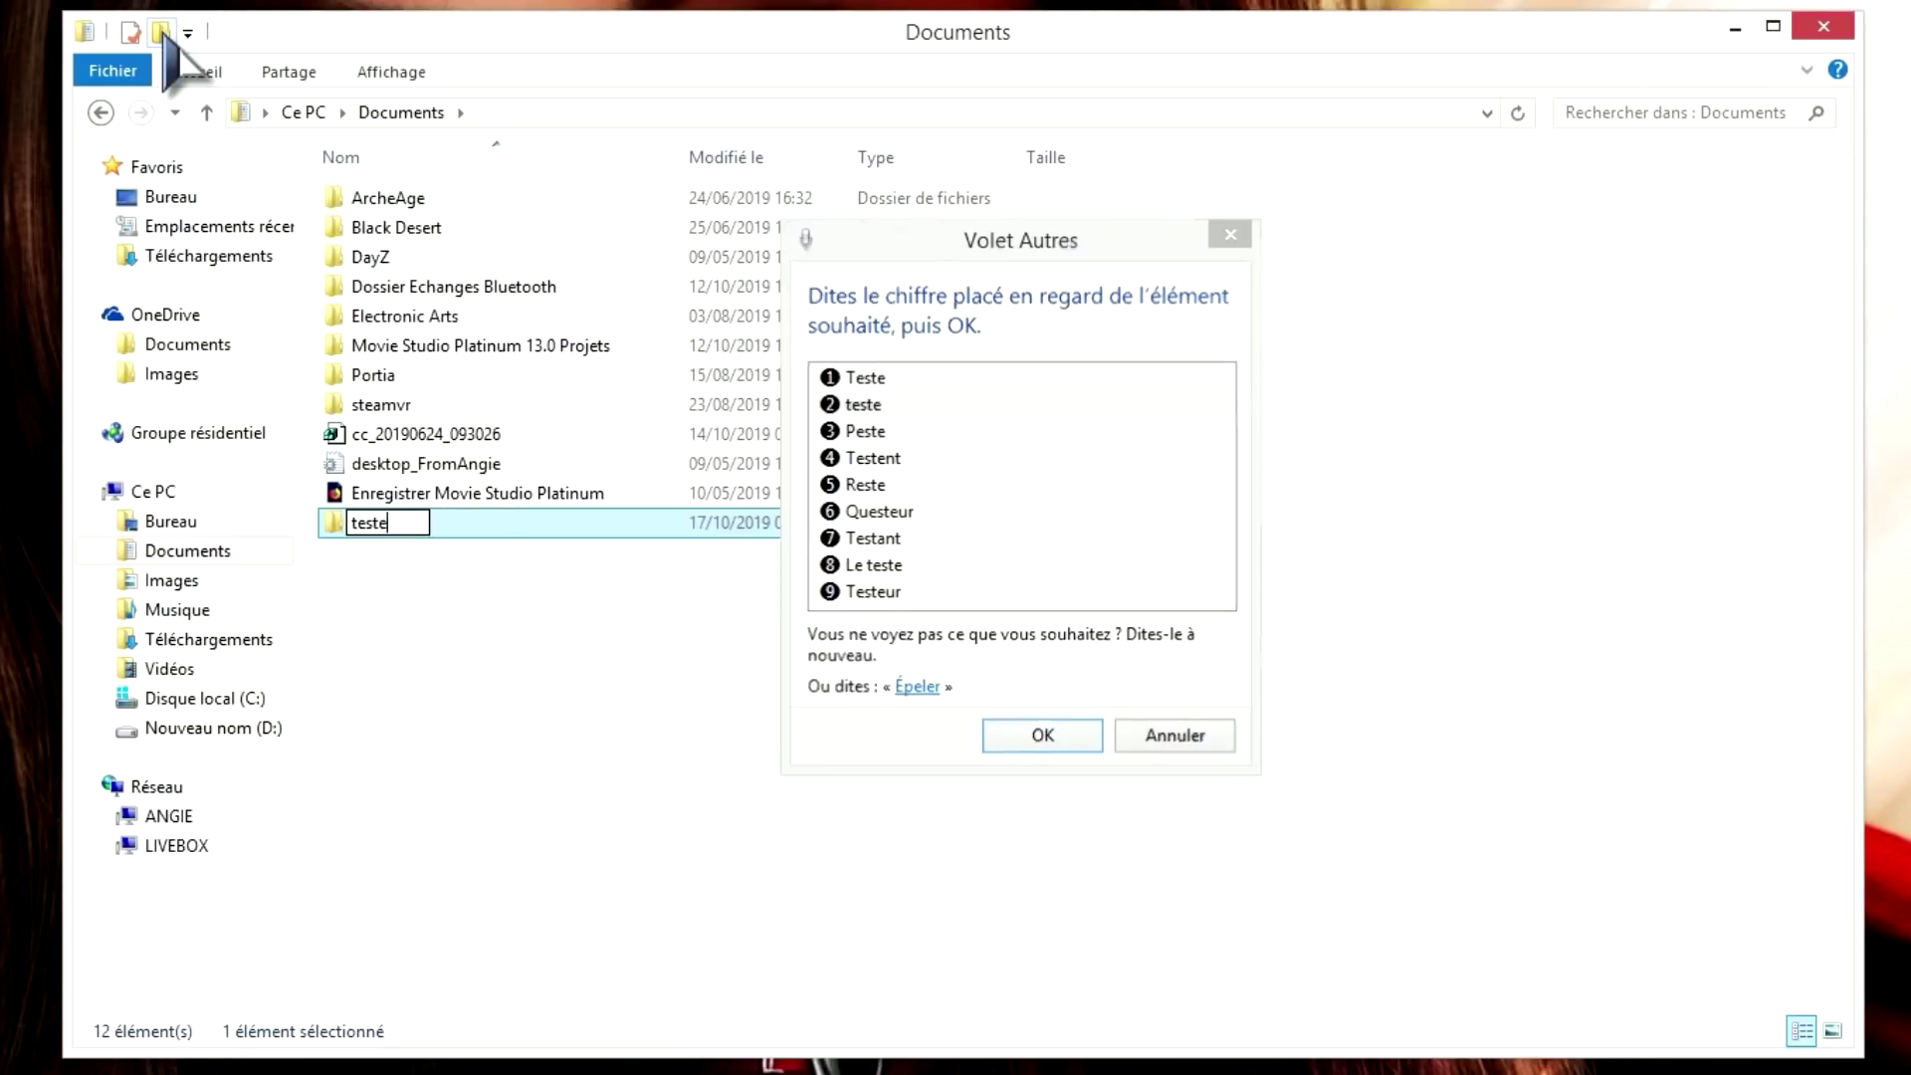
pyautogui.press('Return')
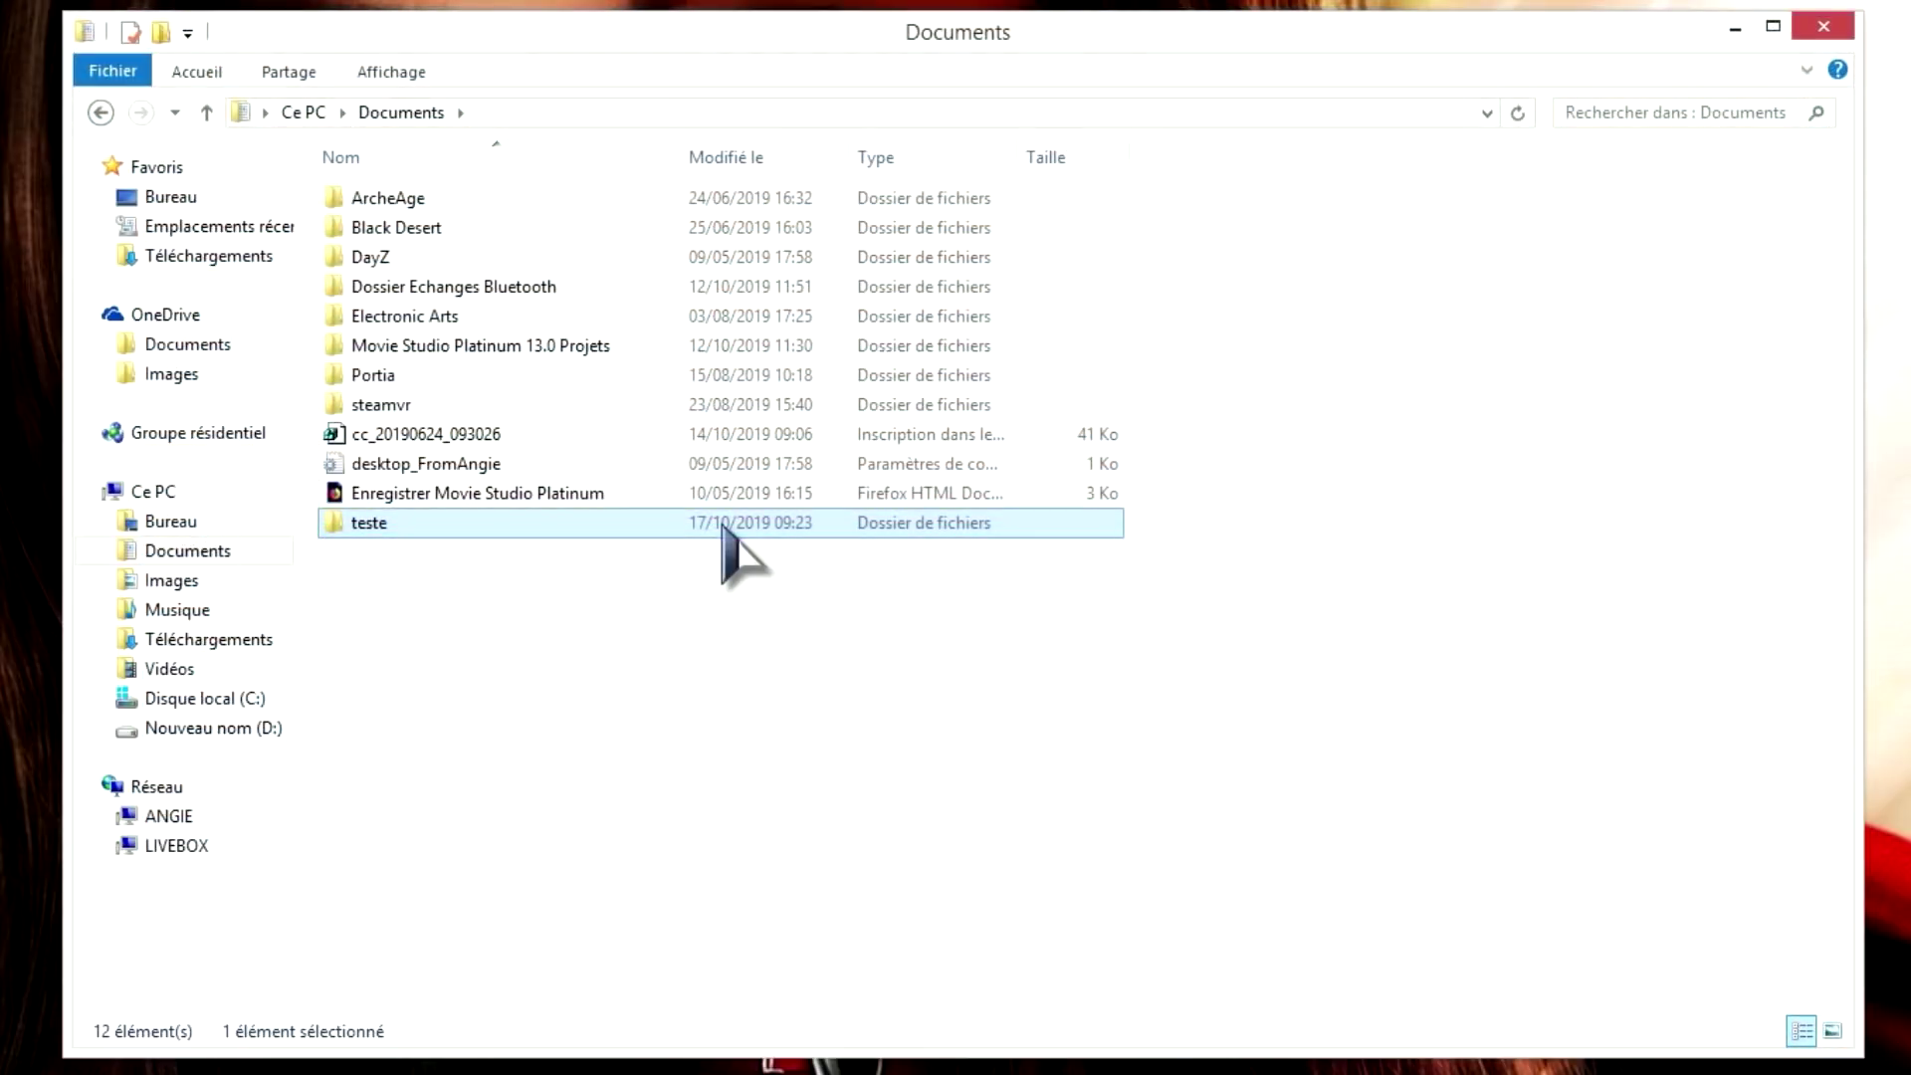
pyautogui.press('Delete')
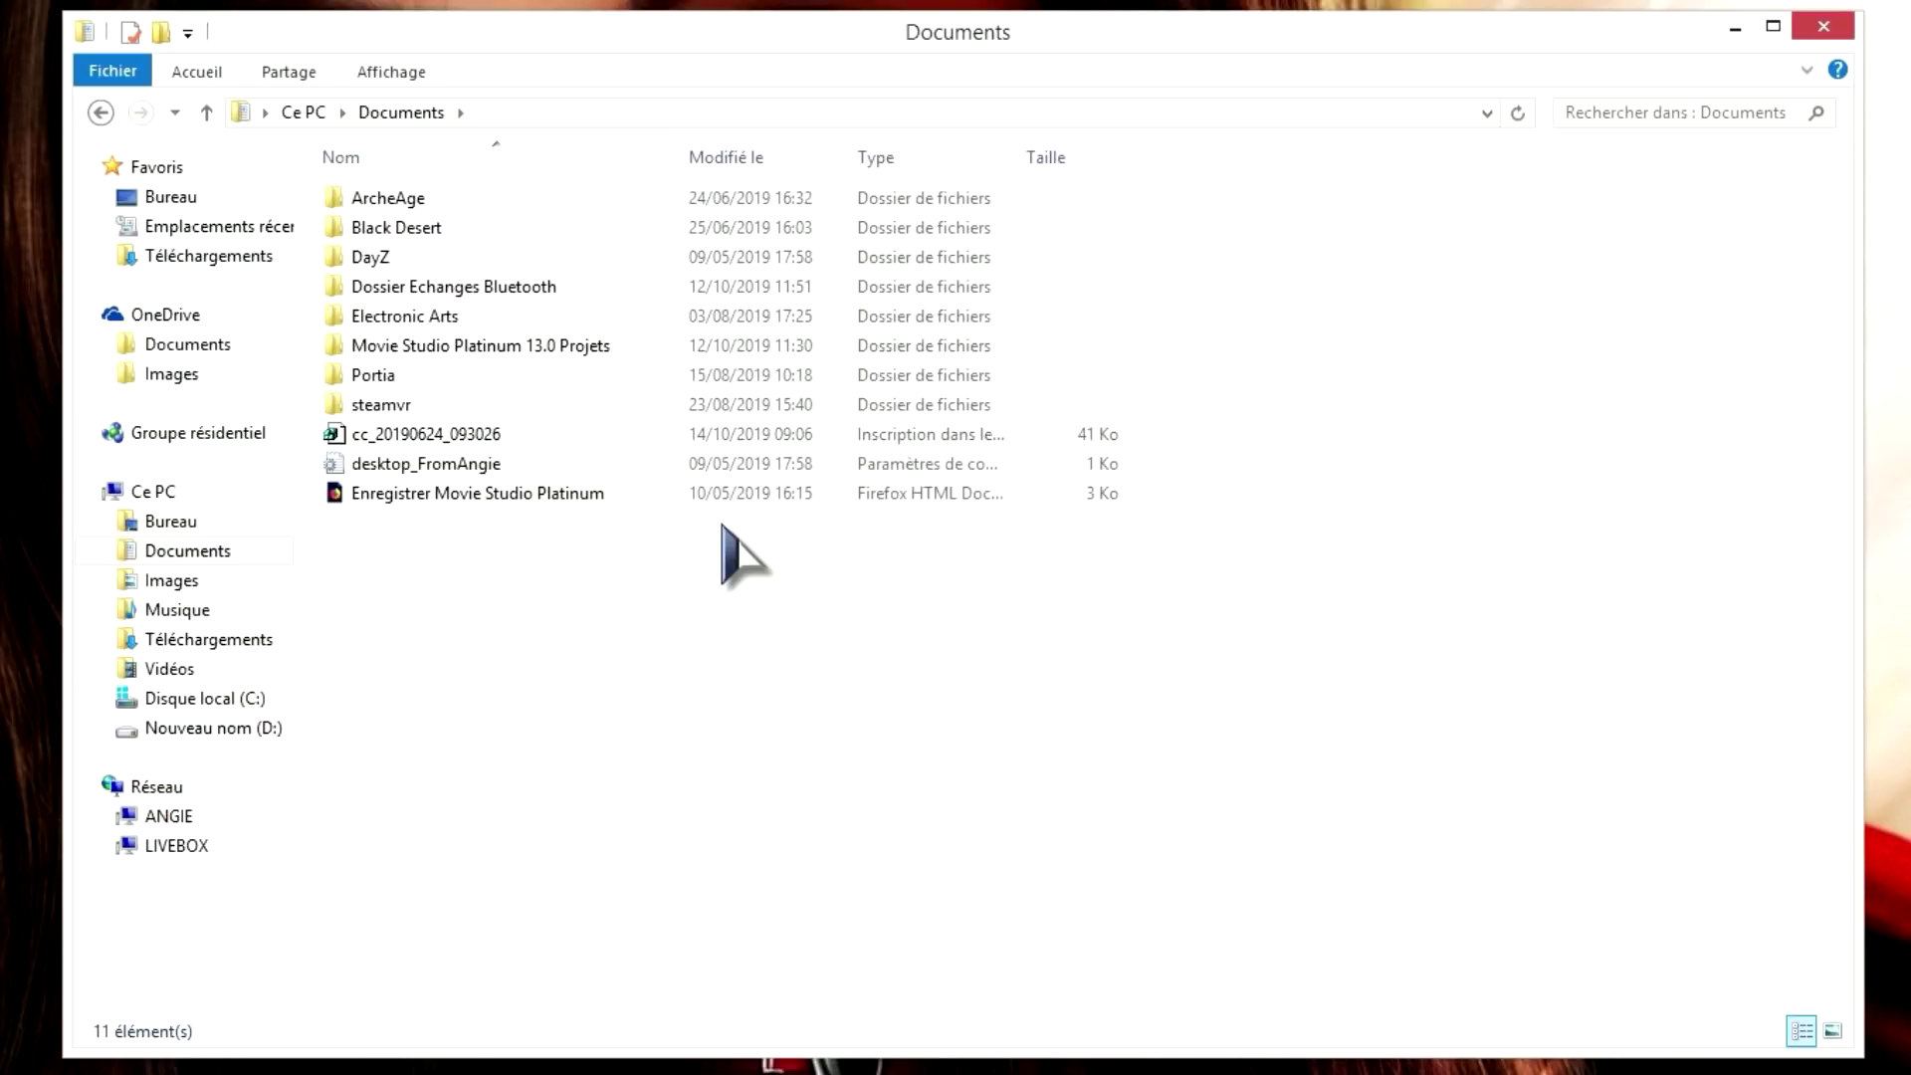
# Open the Abstract-music-wallpaper- image from Téléchargements, then close the photo viewer and the stray help window.
pyautogui.click(101, 113)
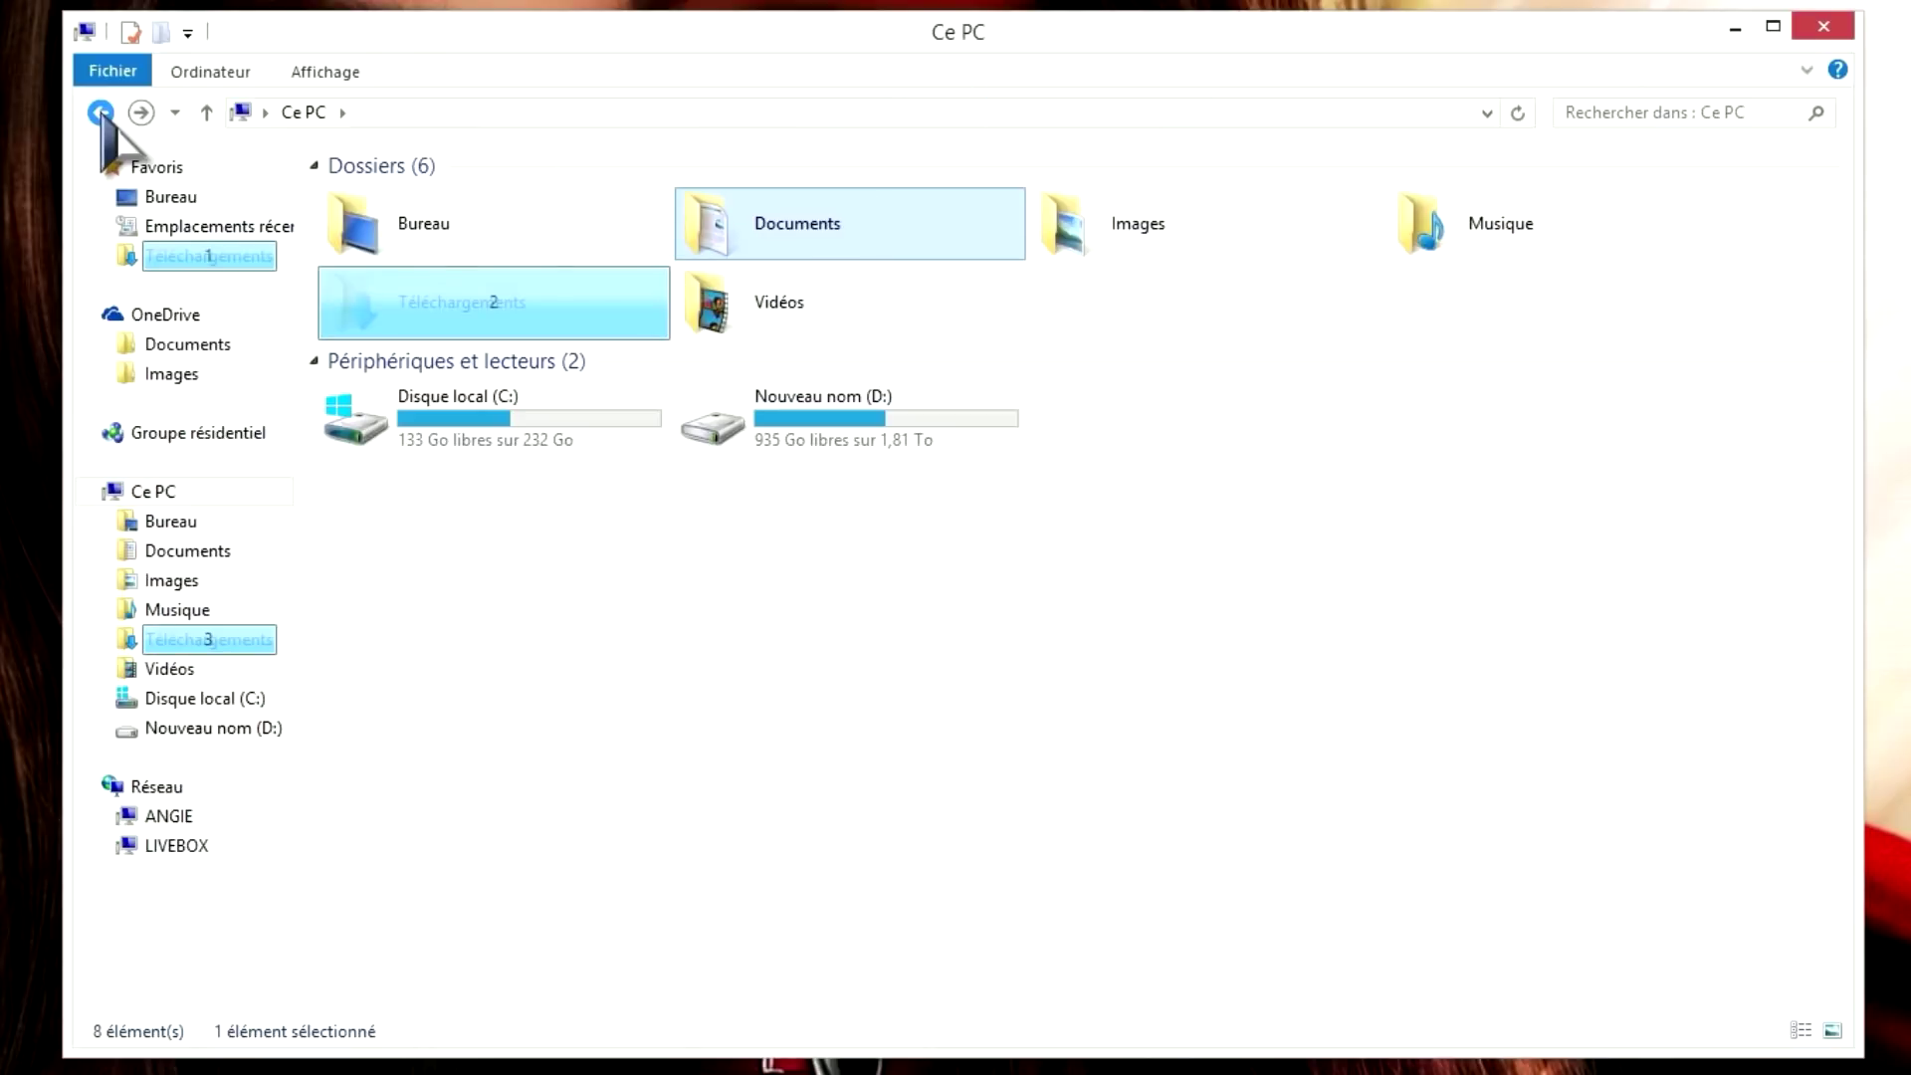
pyautogui.click(496, 308)
pyautogui.doubleClick(496, 308)
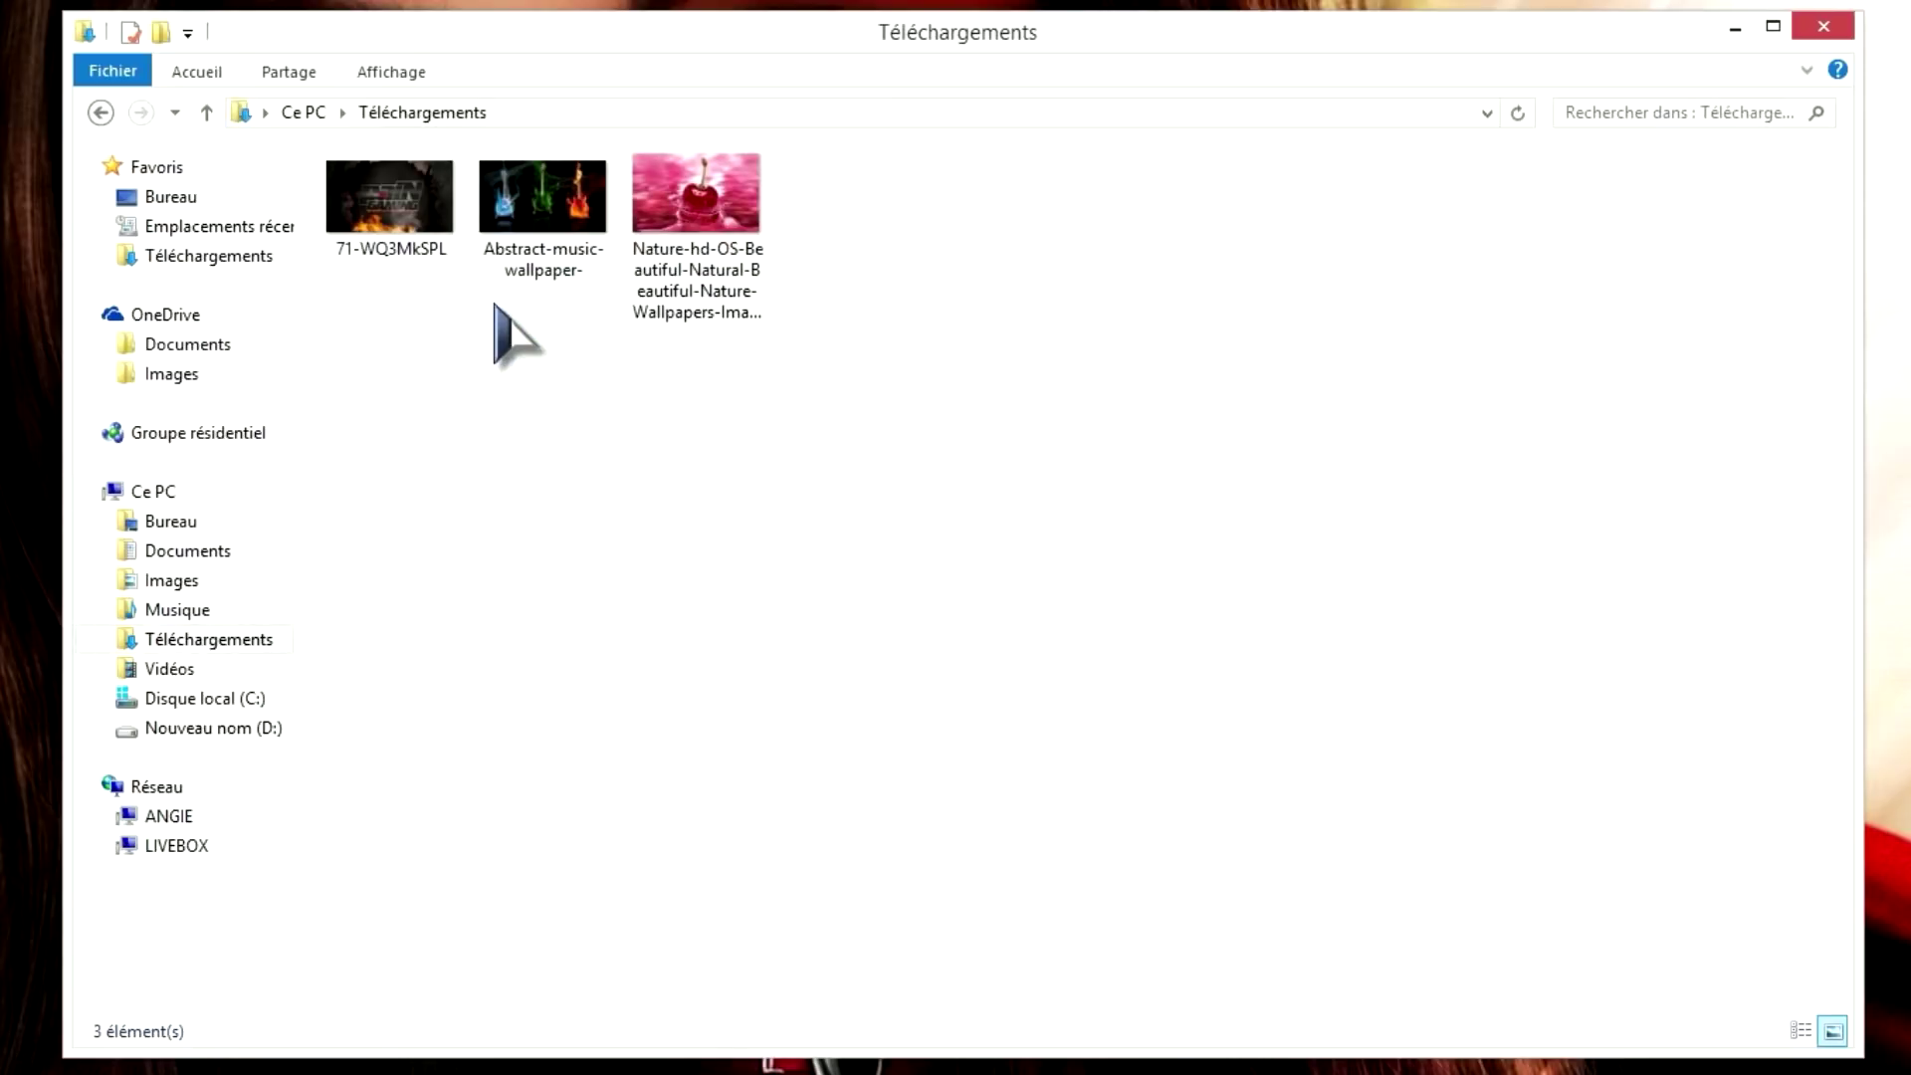
pyautogui.click(563, 244)
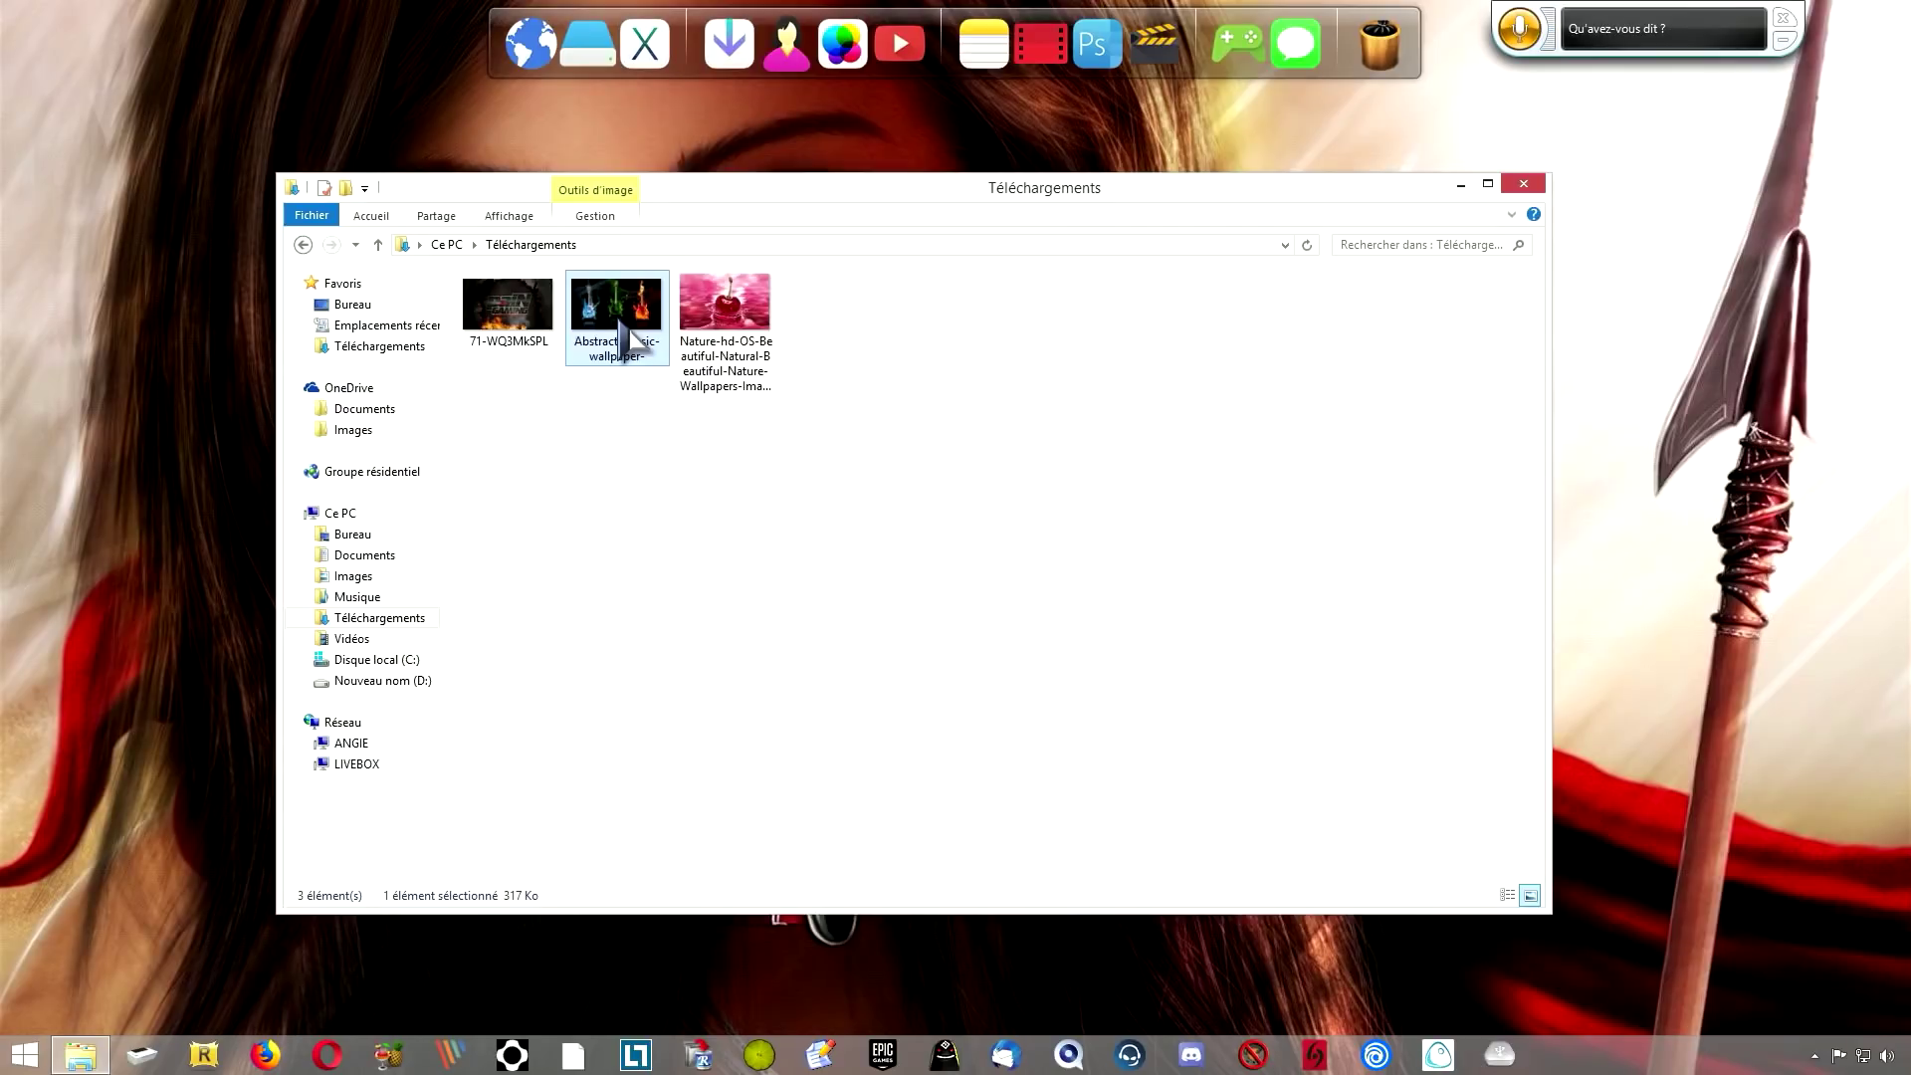
pyautogui.doubleClick(621, 324)
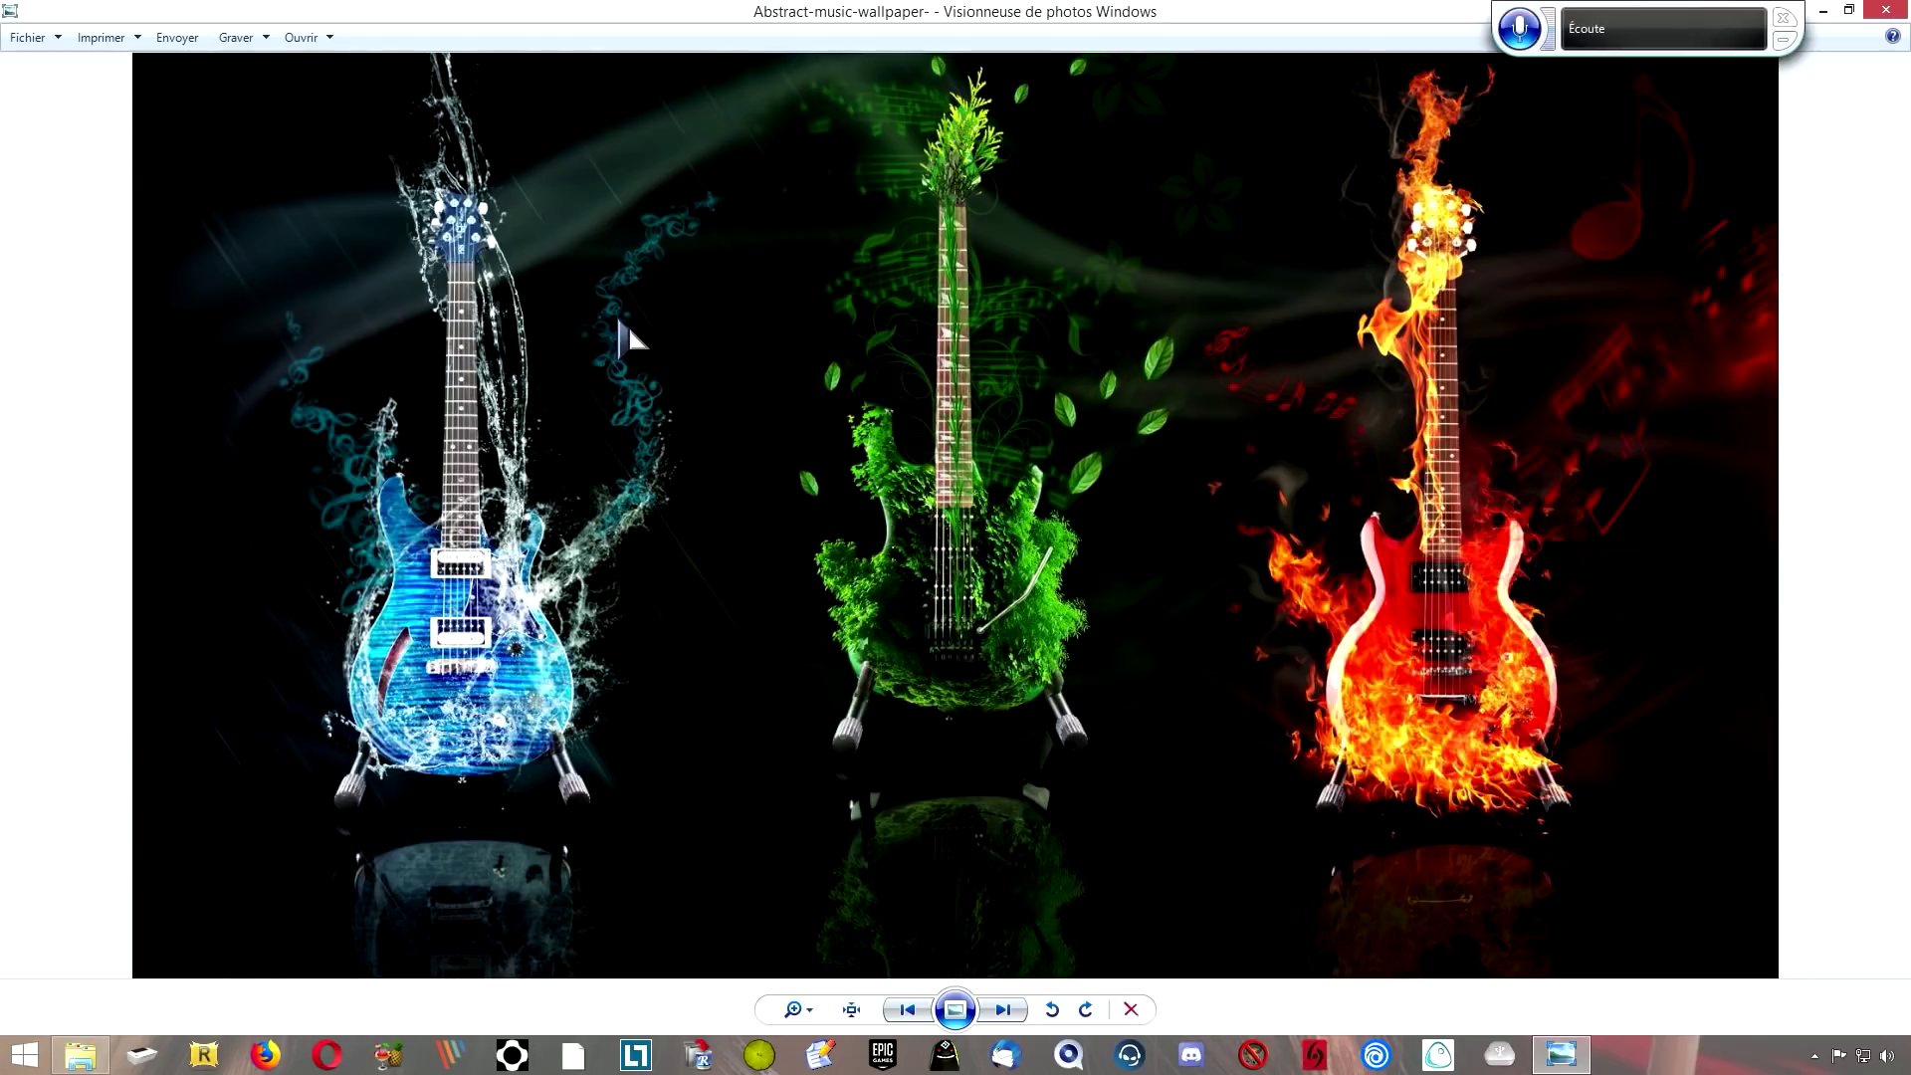
pyautogui.click(1886, 10)
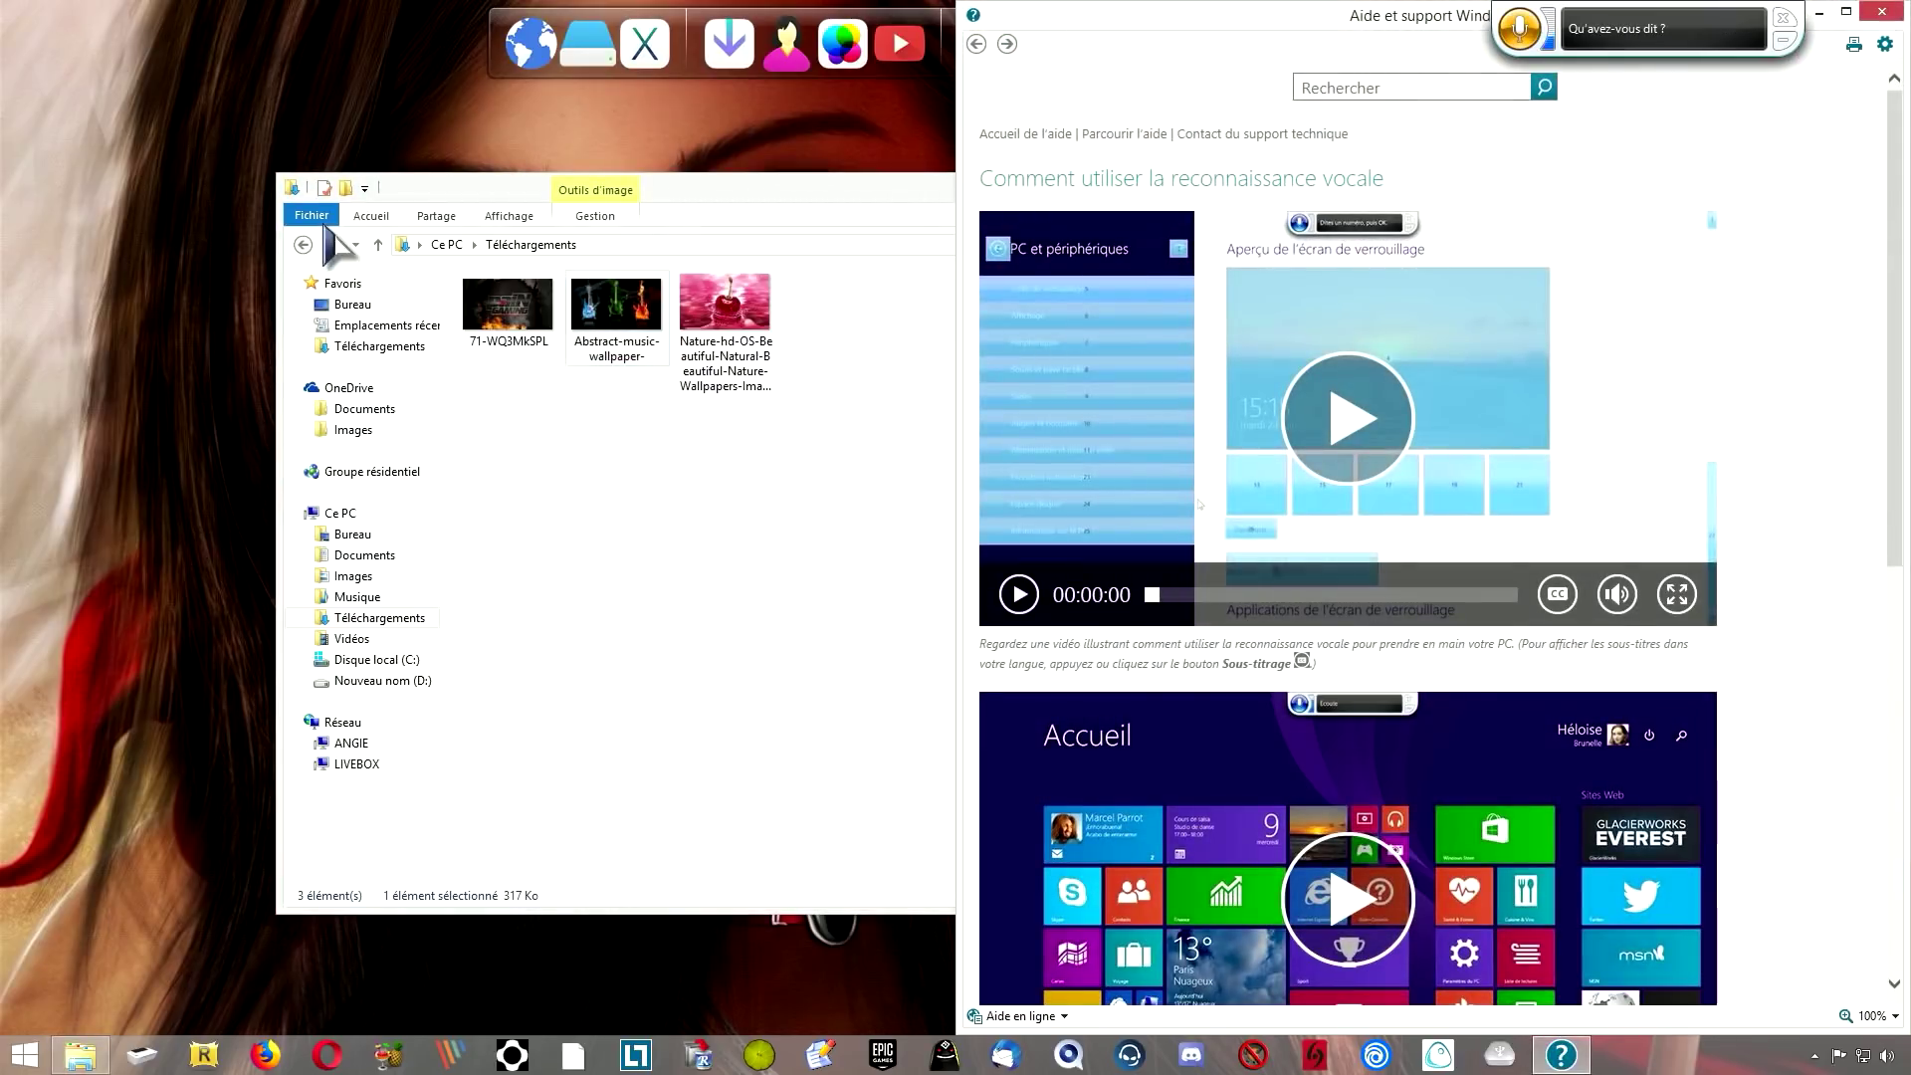
pyautogui.click(1882, 12)
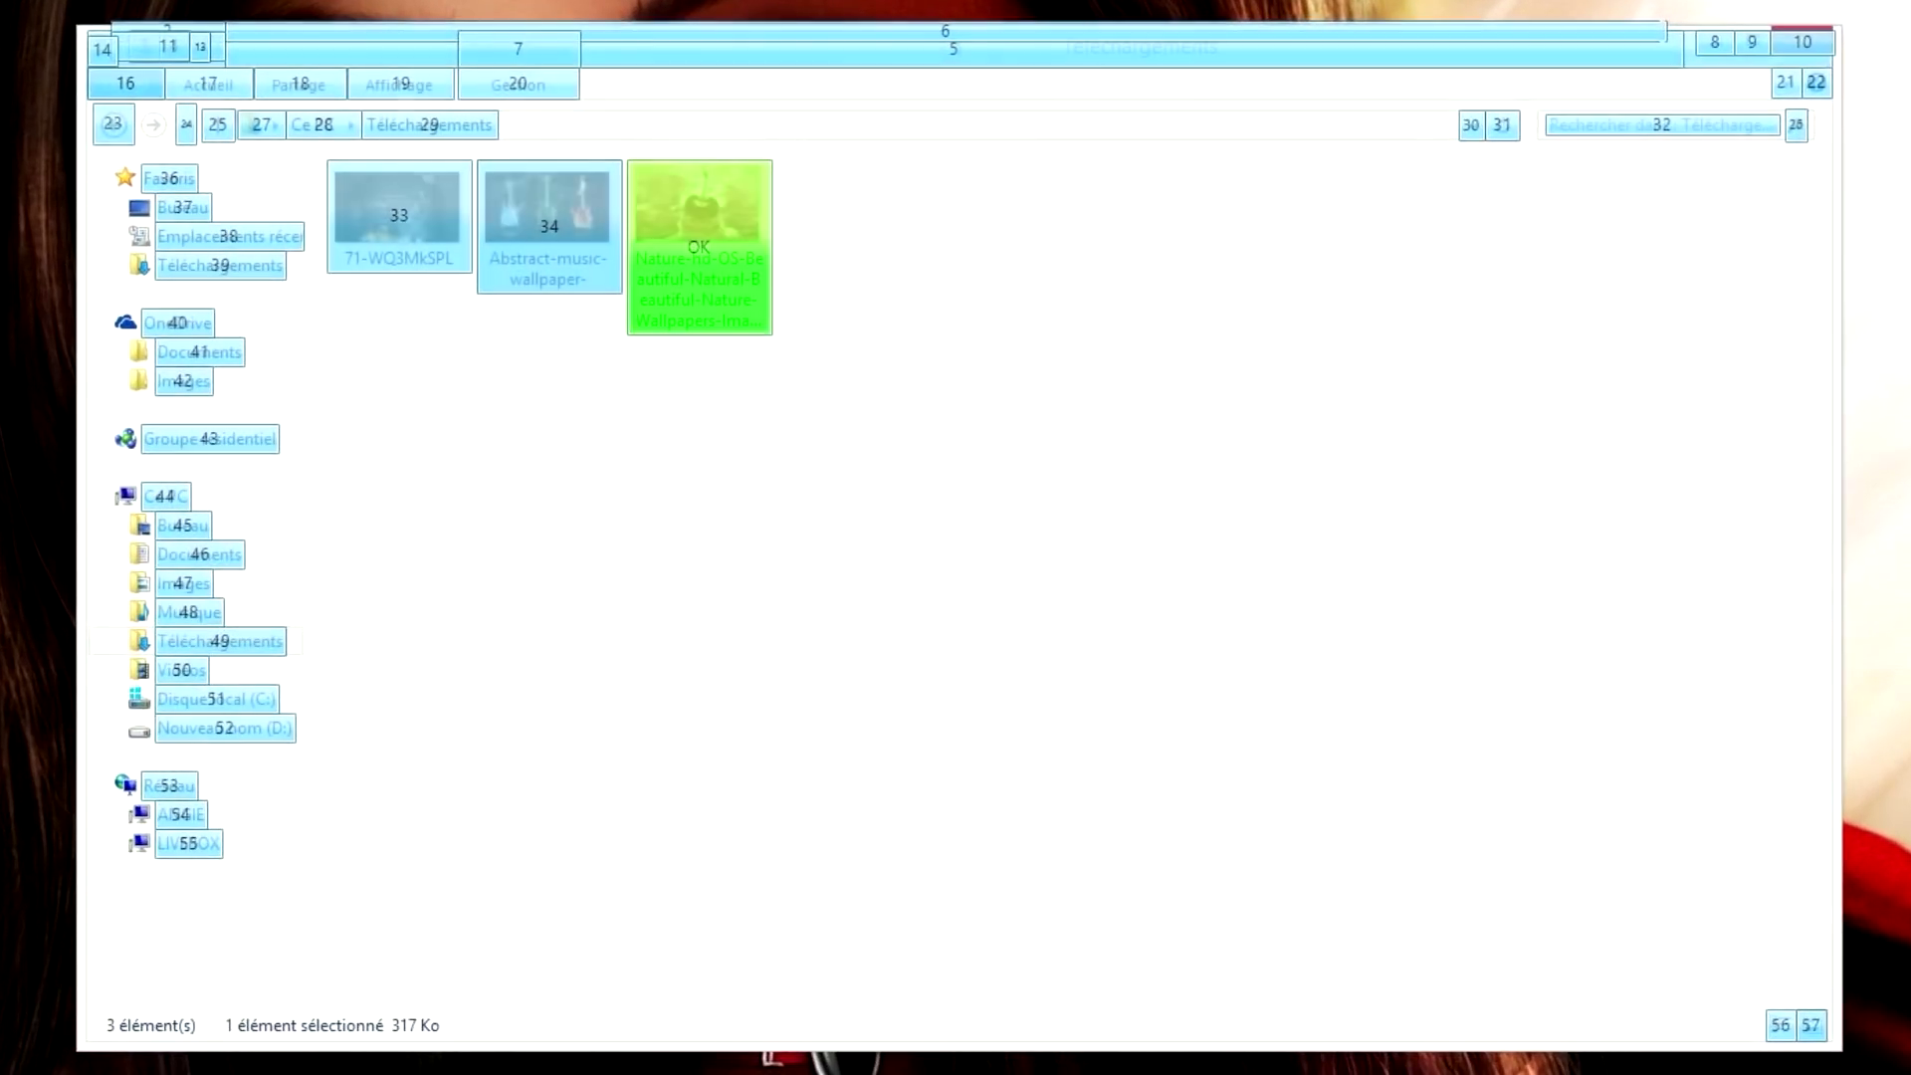
# Open the 71-WQ3MkSPL image with Paint, then close Paint and the Téléchargements window.
pyautogui.rightClick(701, 249)
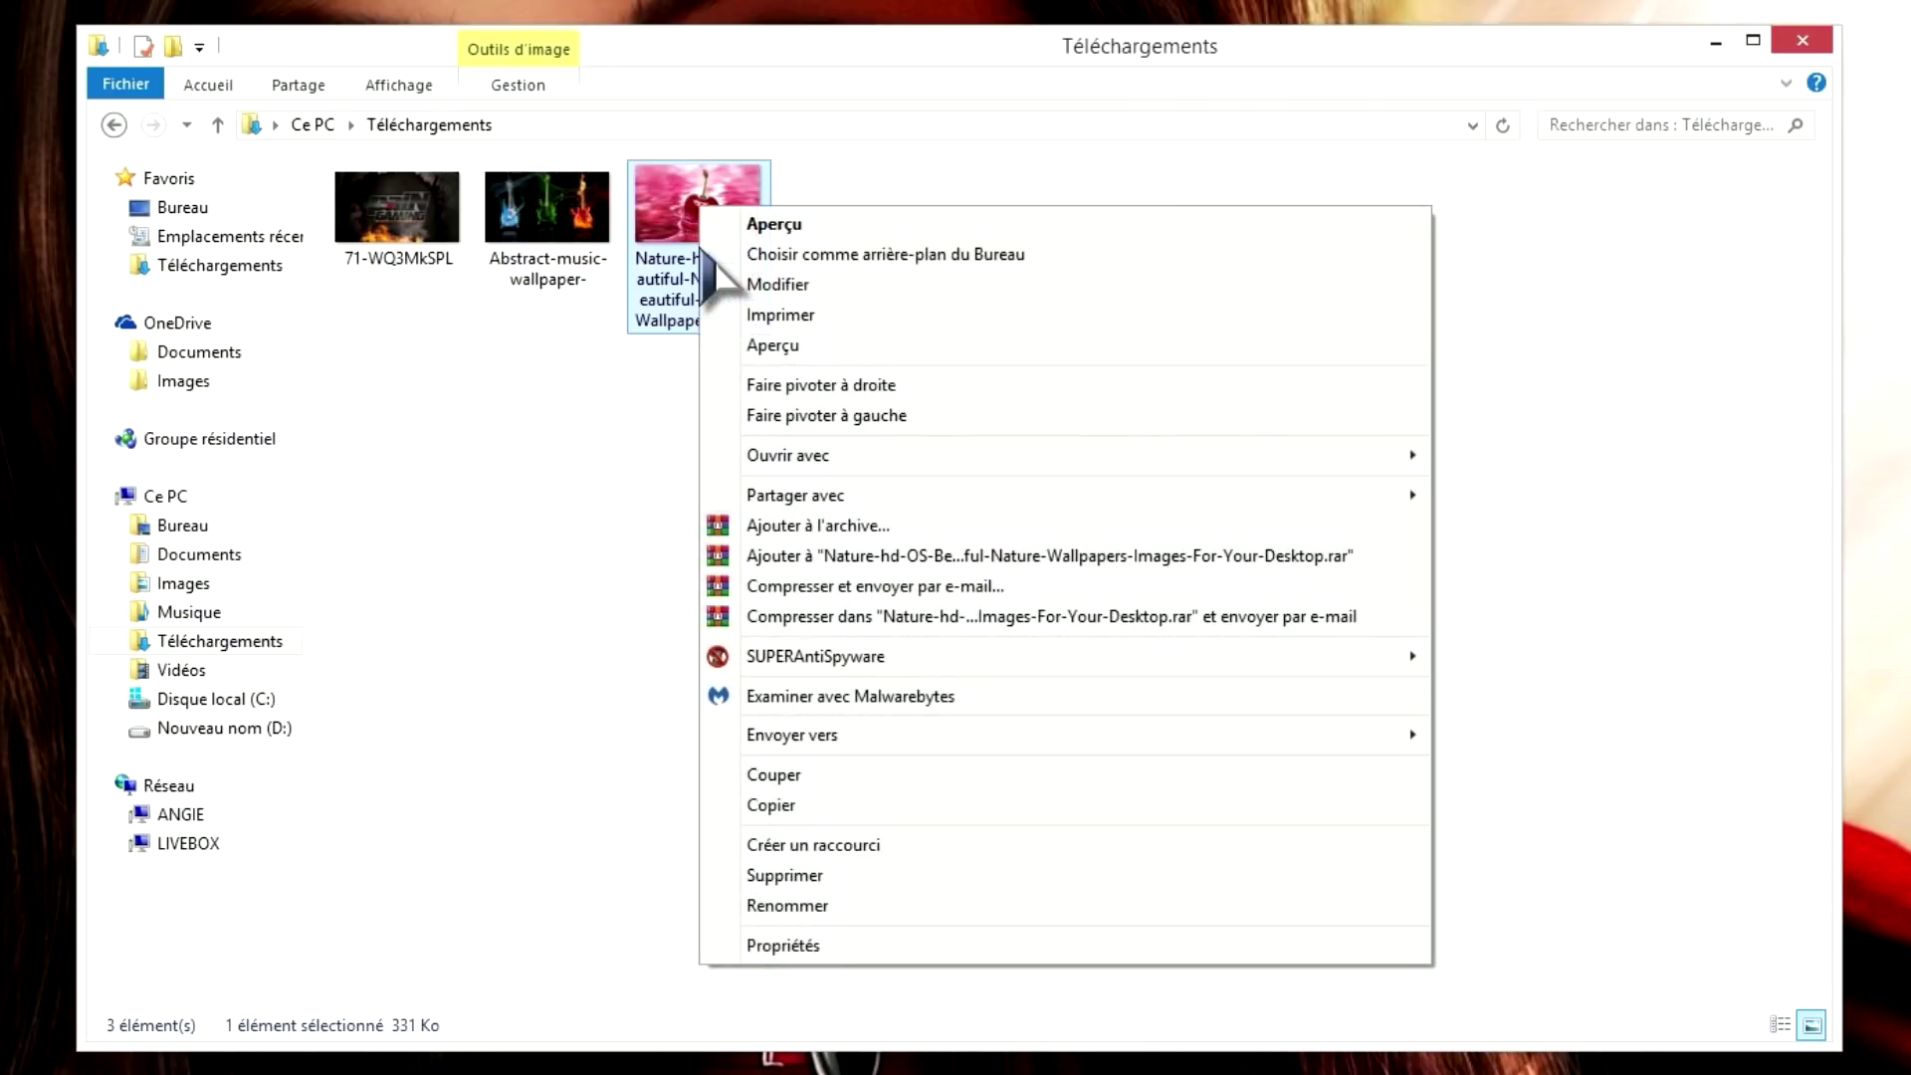
pyautogui.click(404, 224)
pyautogui.rightClick(403, 224)
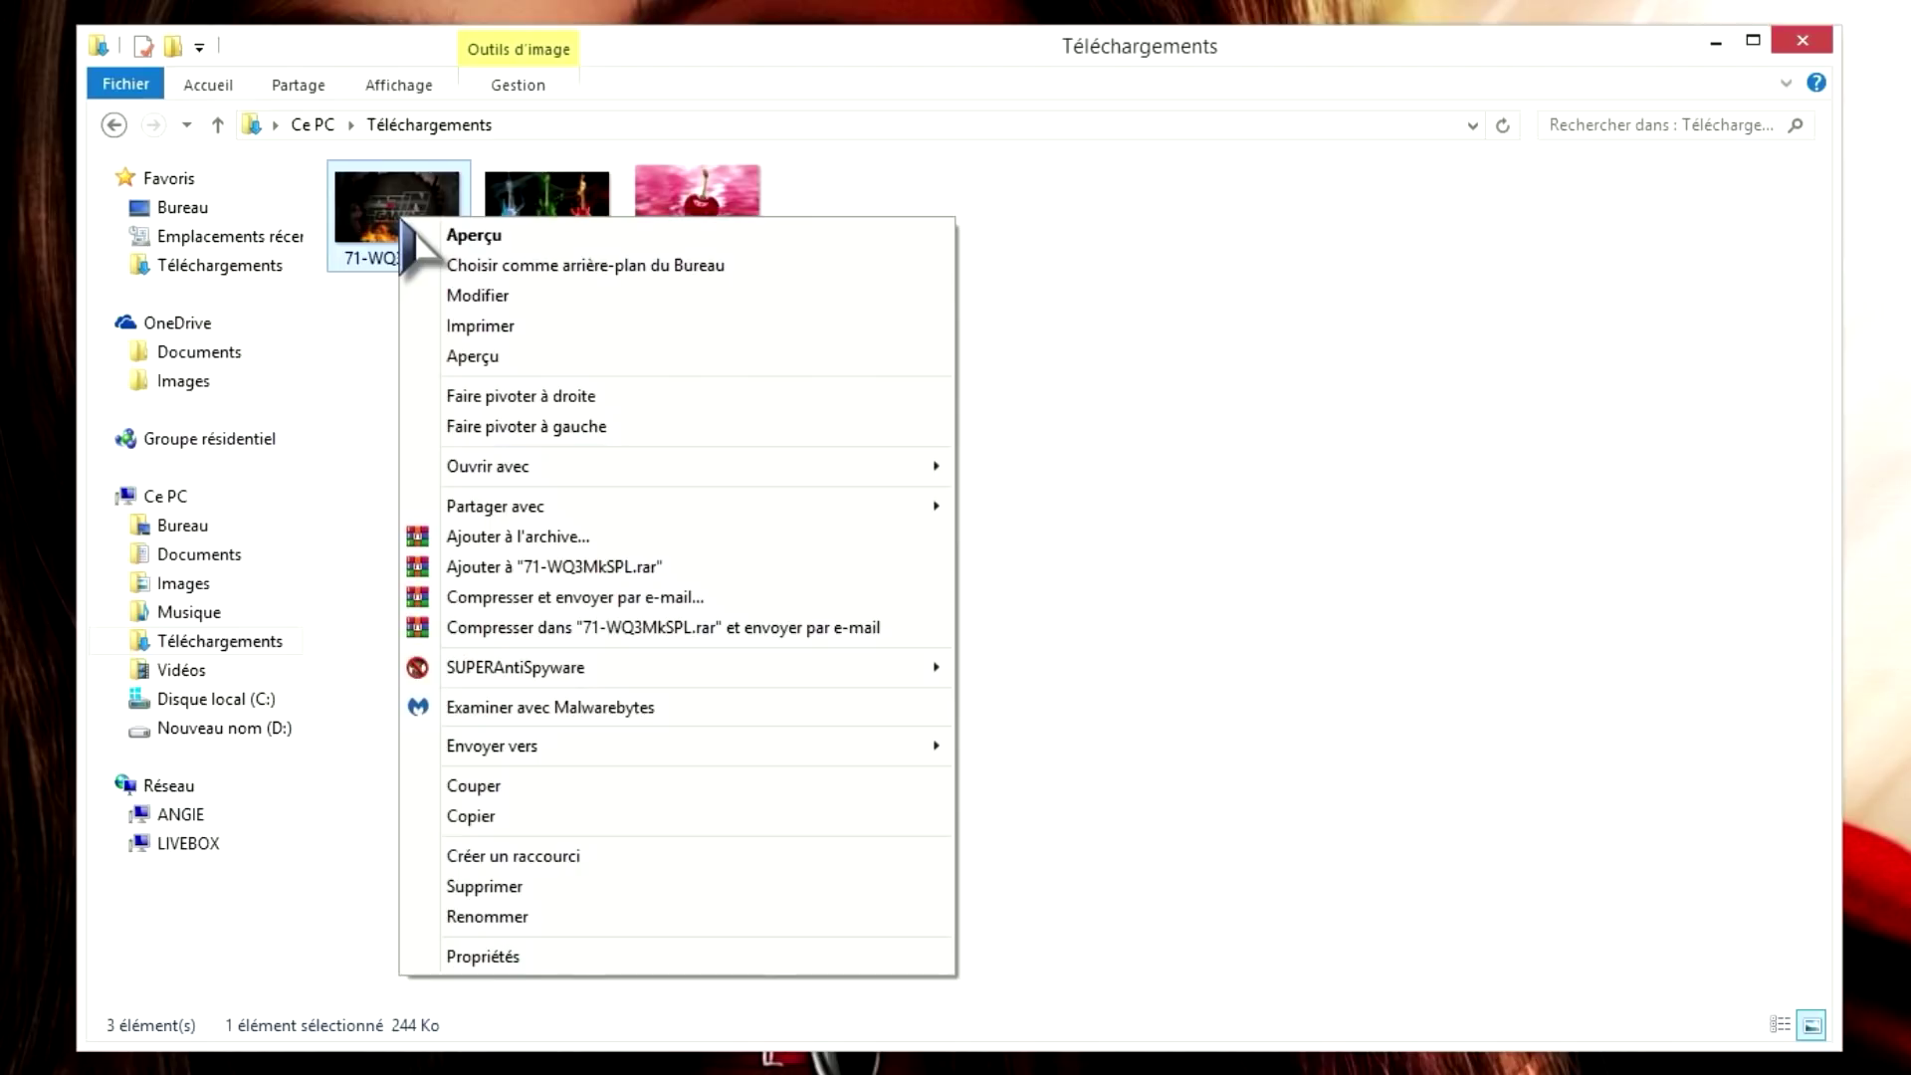
pyautogui.moveTo(676, 467)
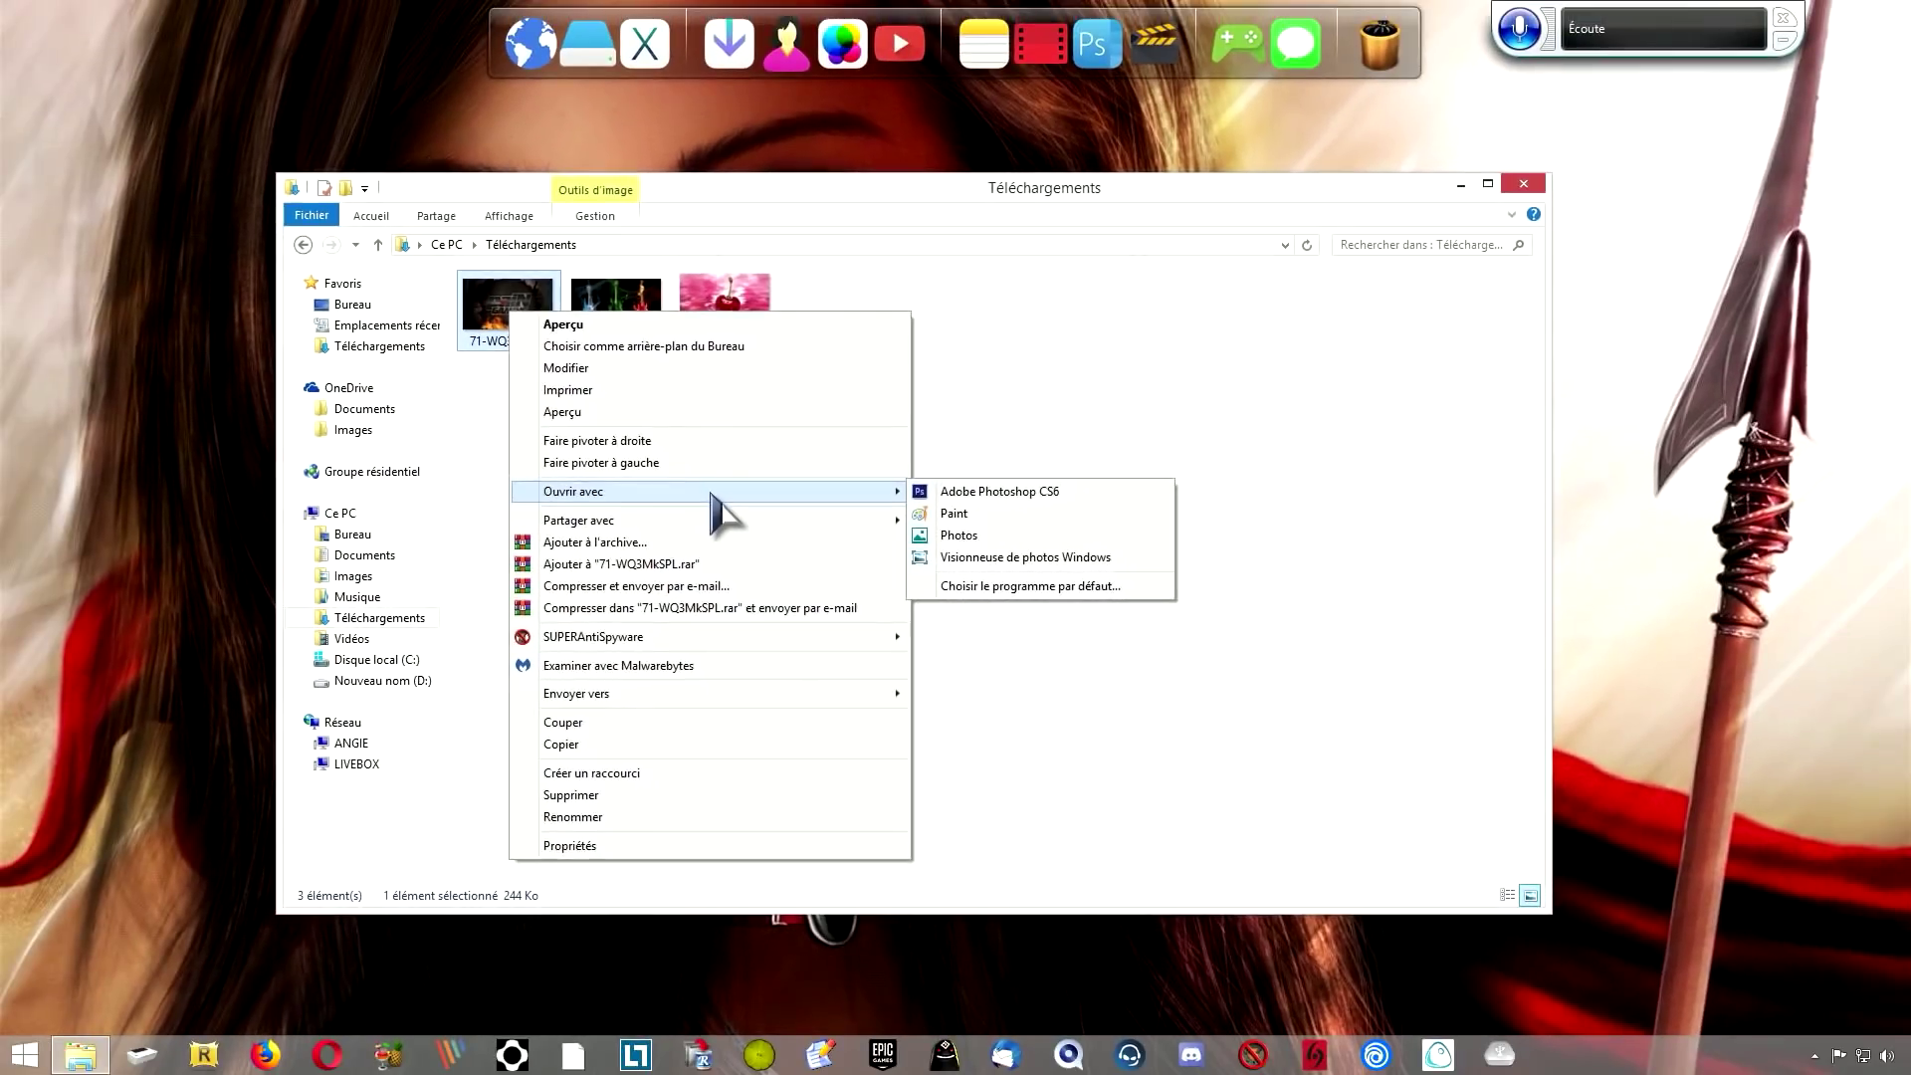
pyautogui.click(1040, 512)
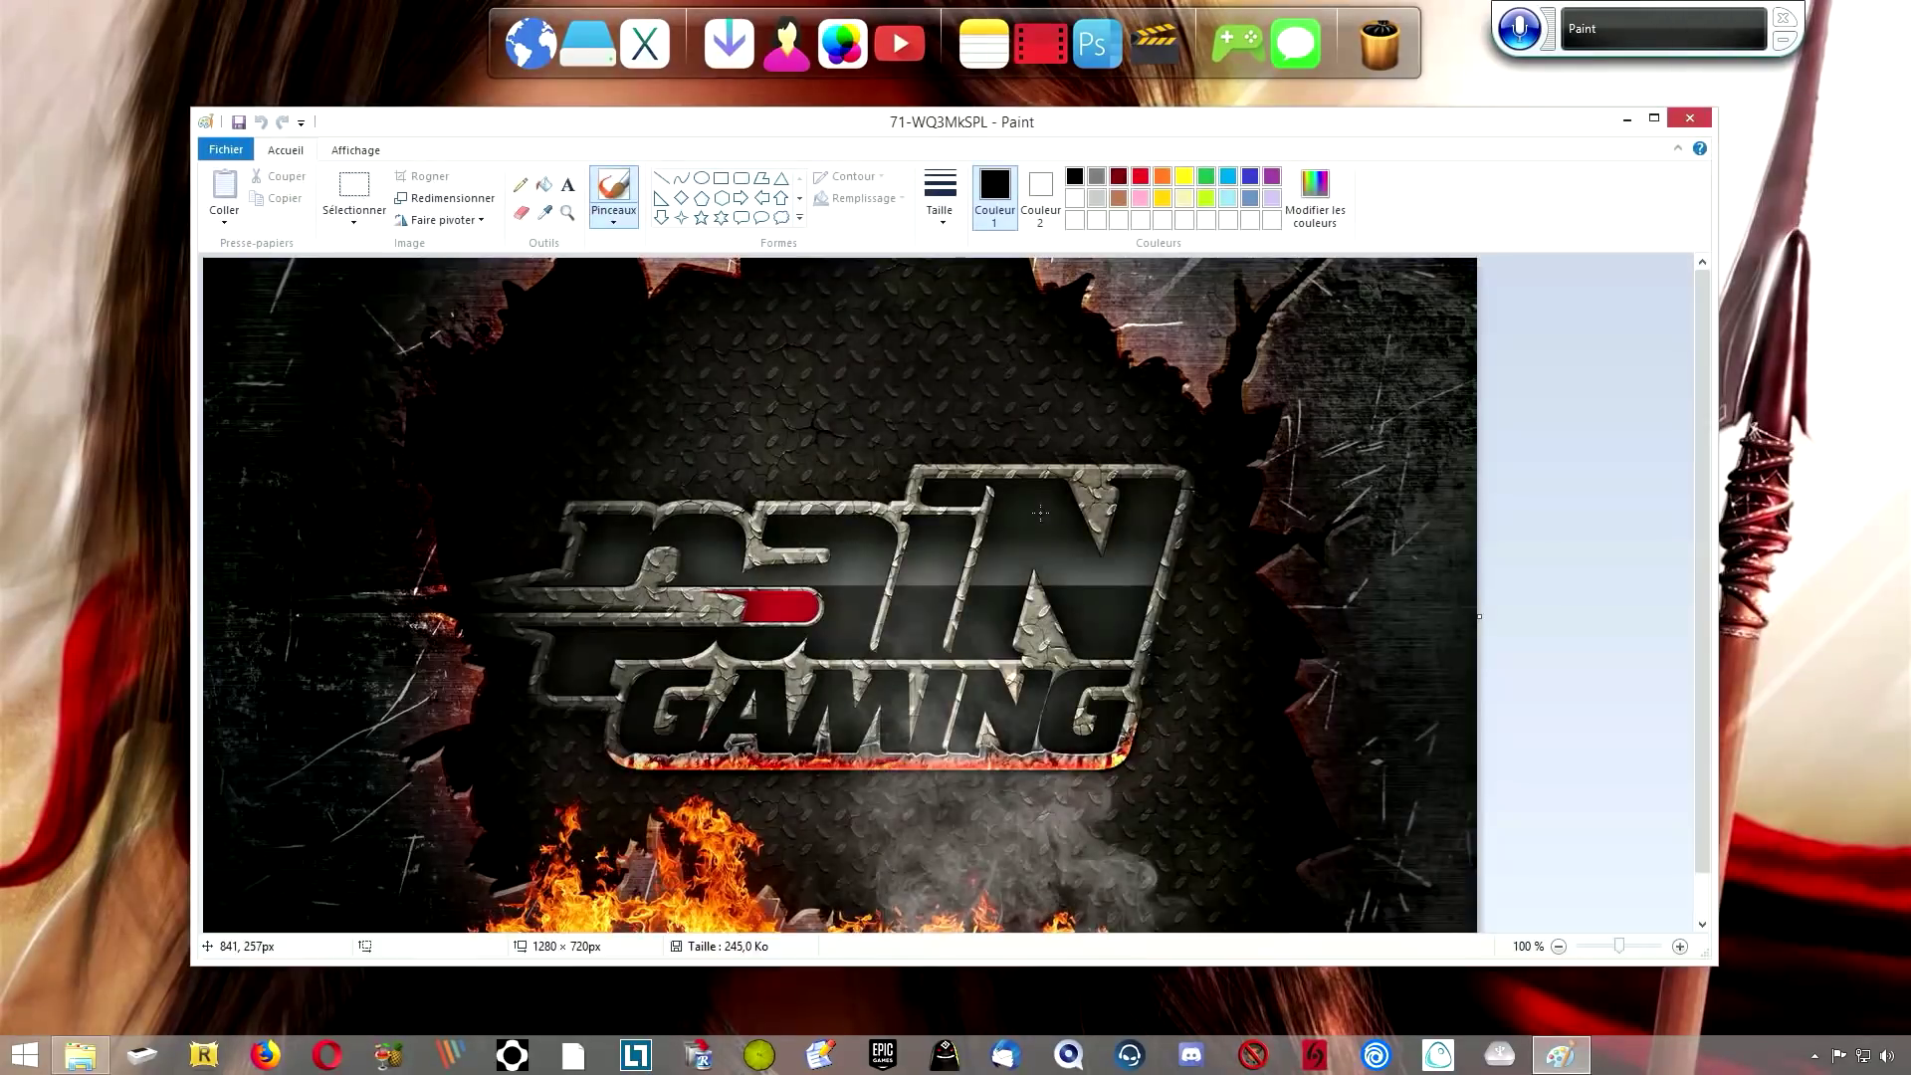
pyautogui.click(1690, 120)
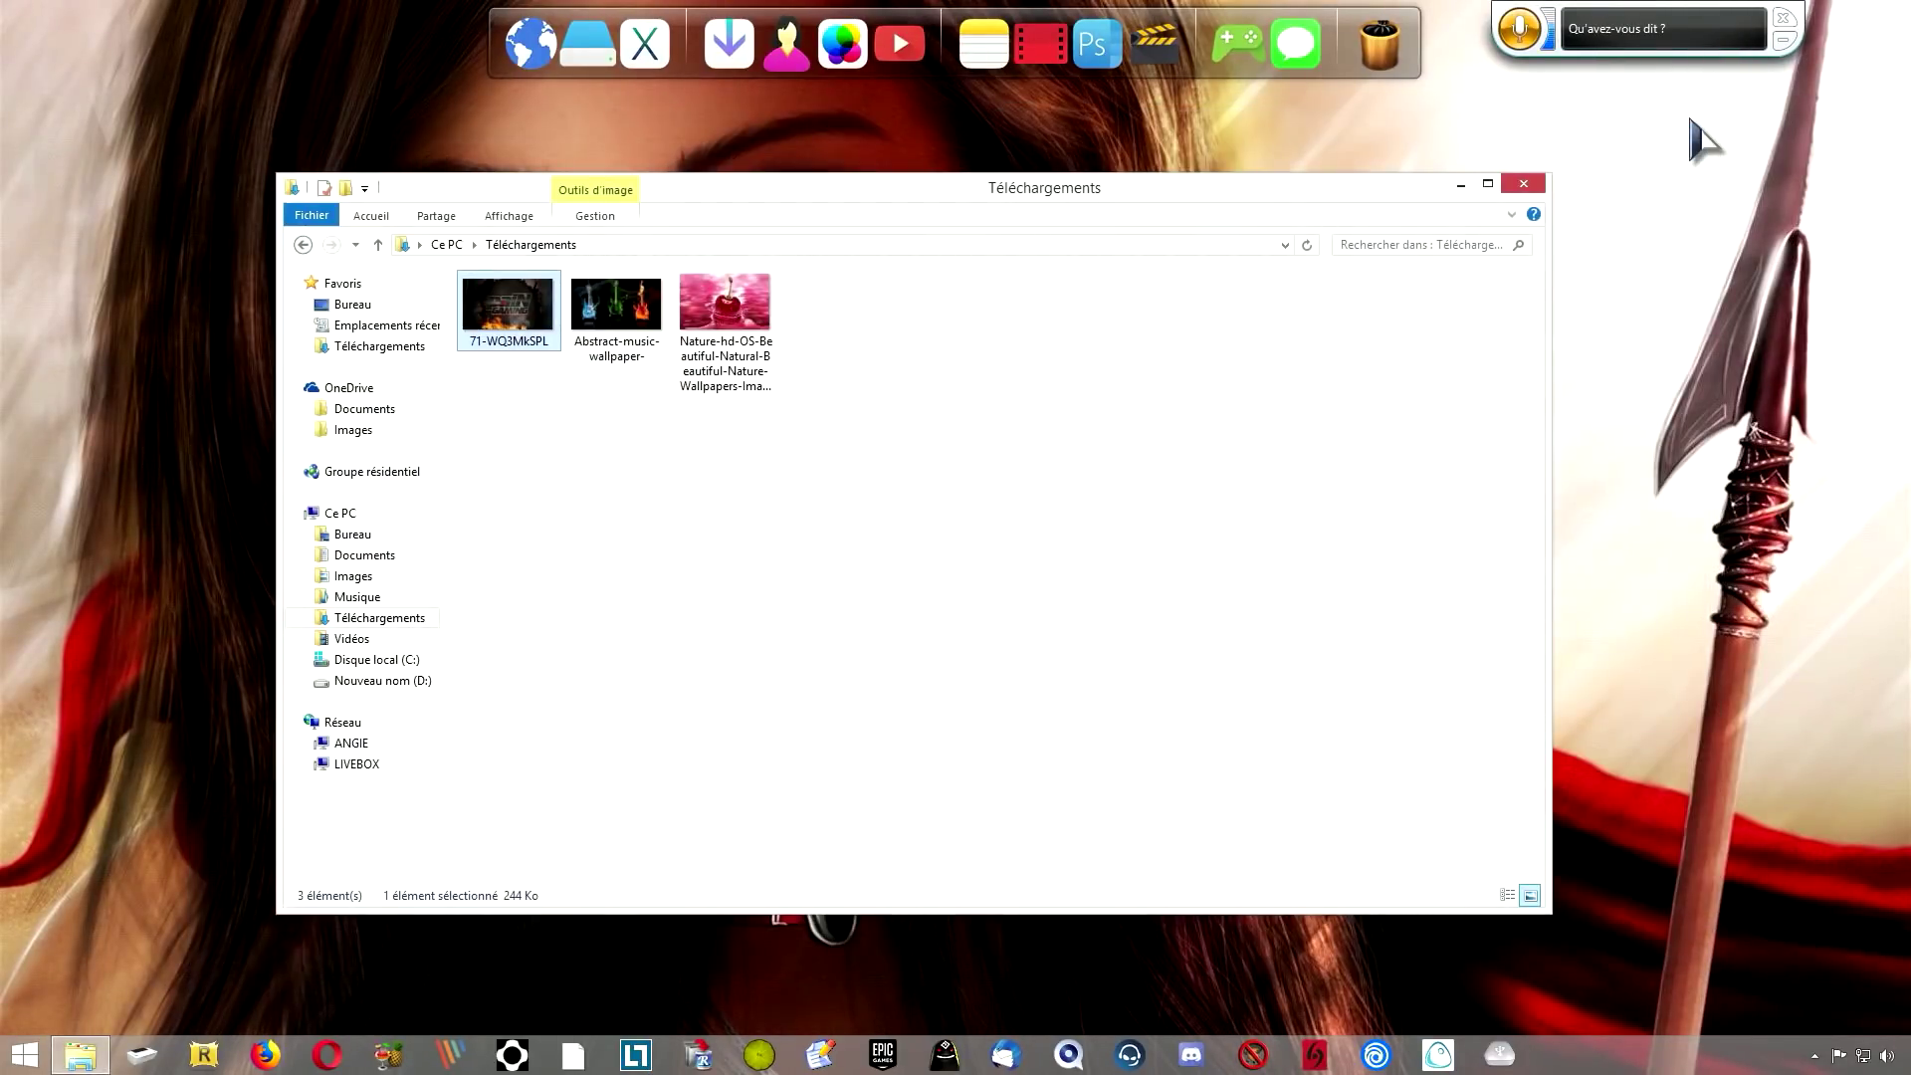
pyautogui.click(1522, 184)
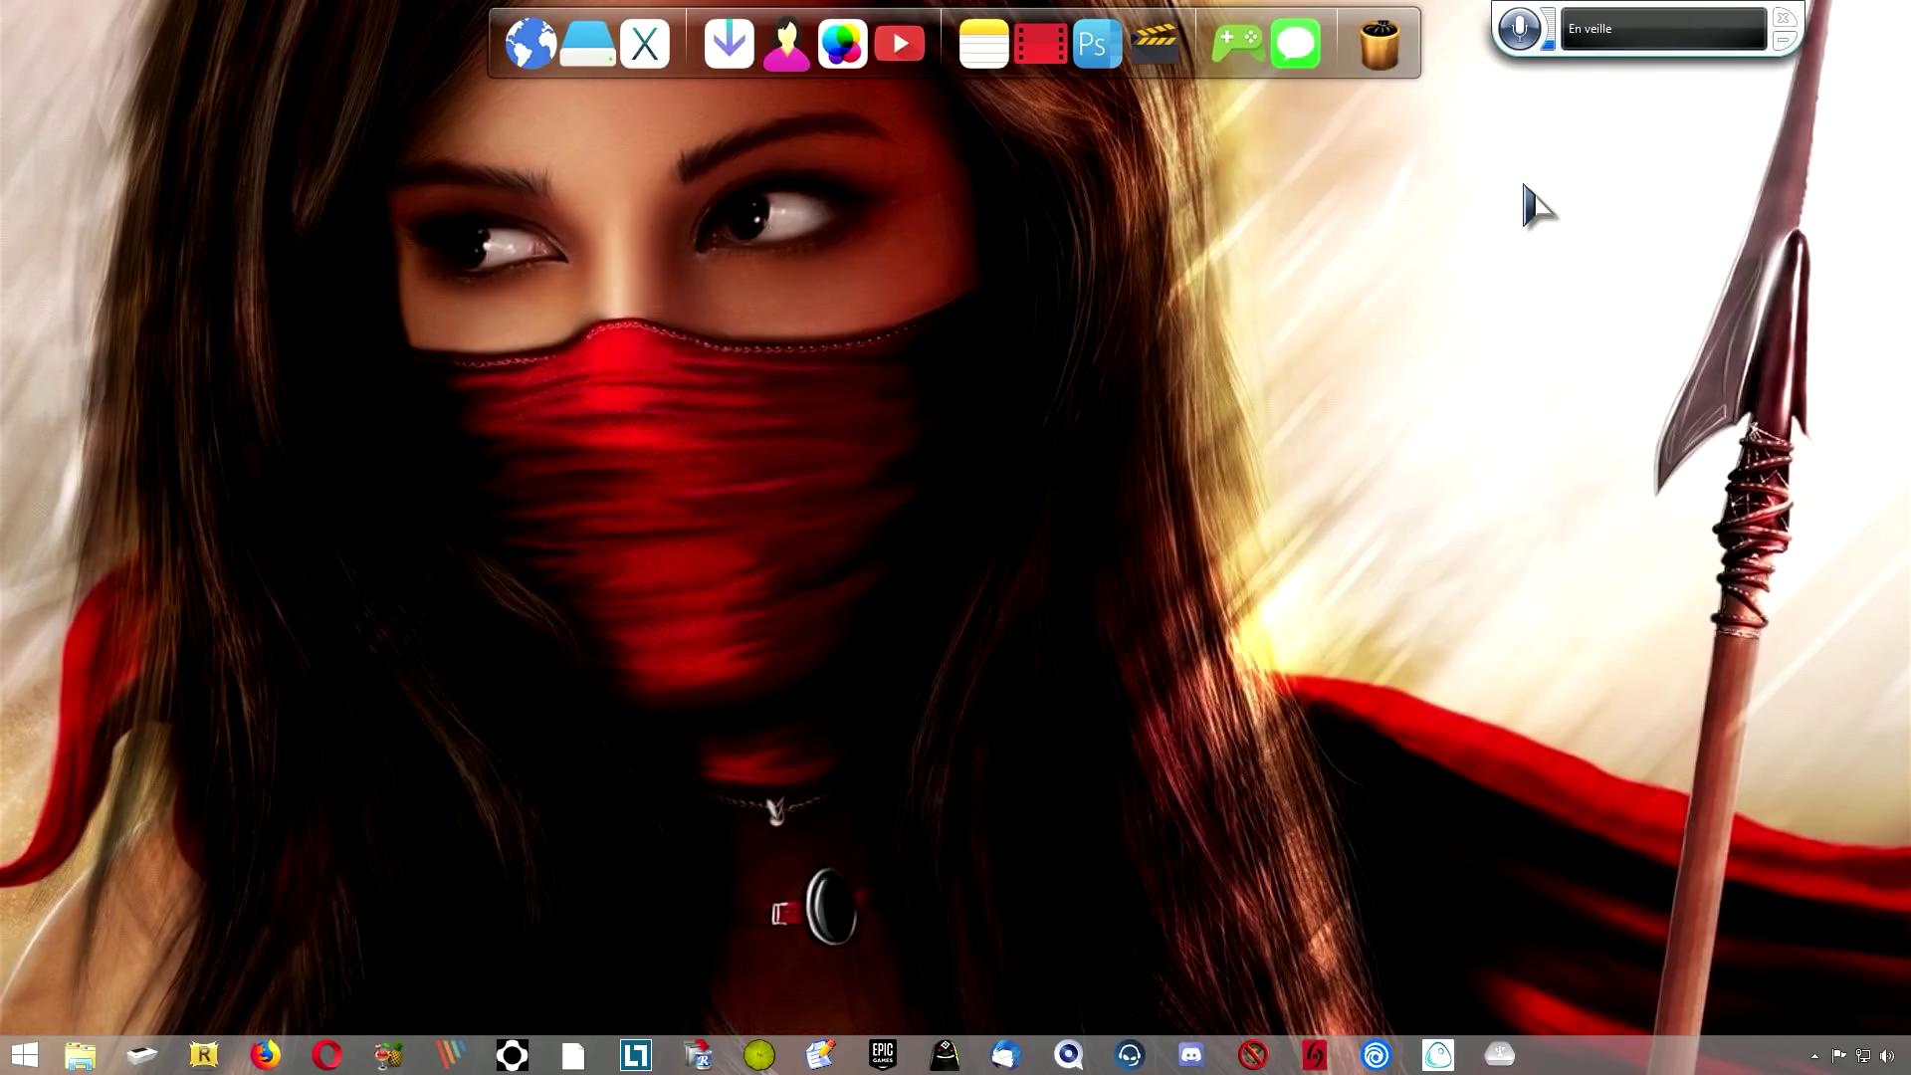
# Switch to Firefox, add a new tab and show its Sync connection form.
pyautogui.click(1814, 1056)
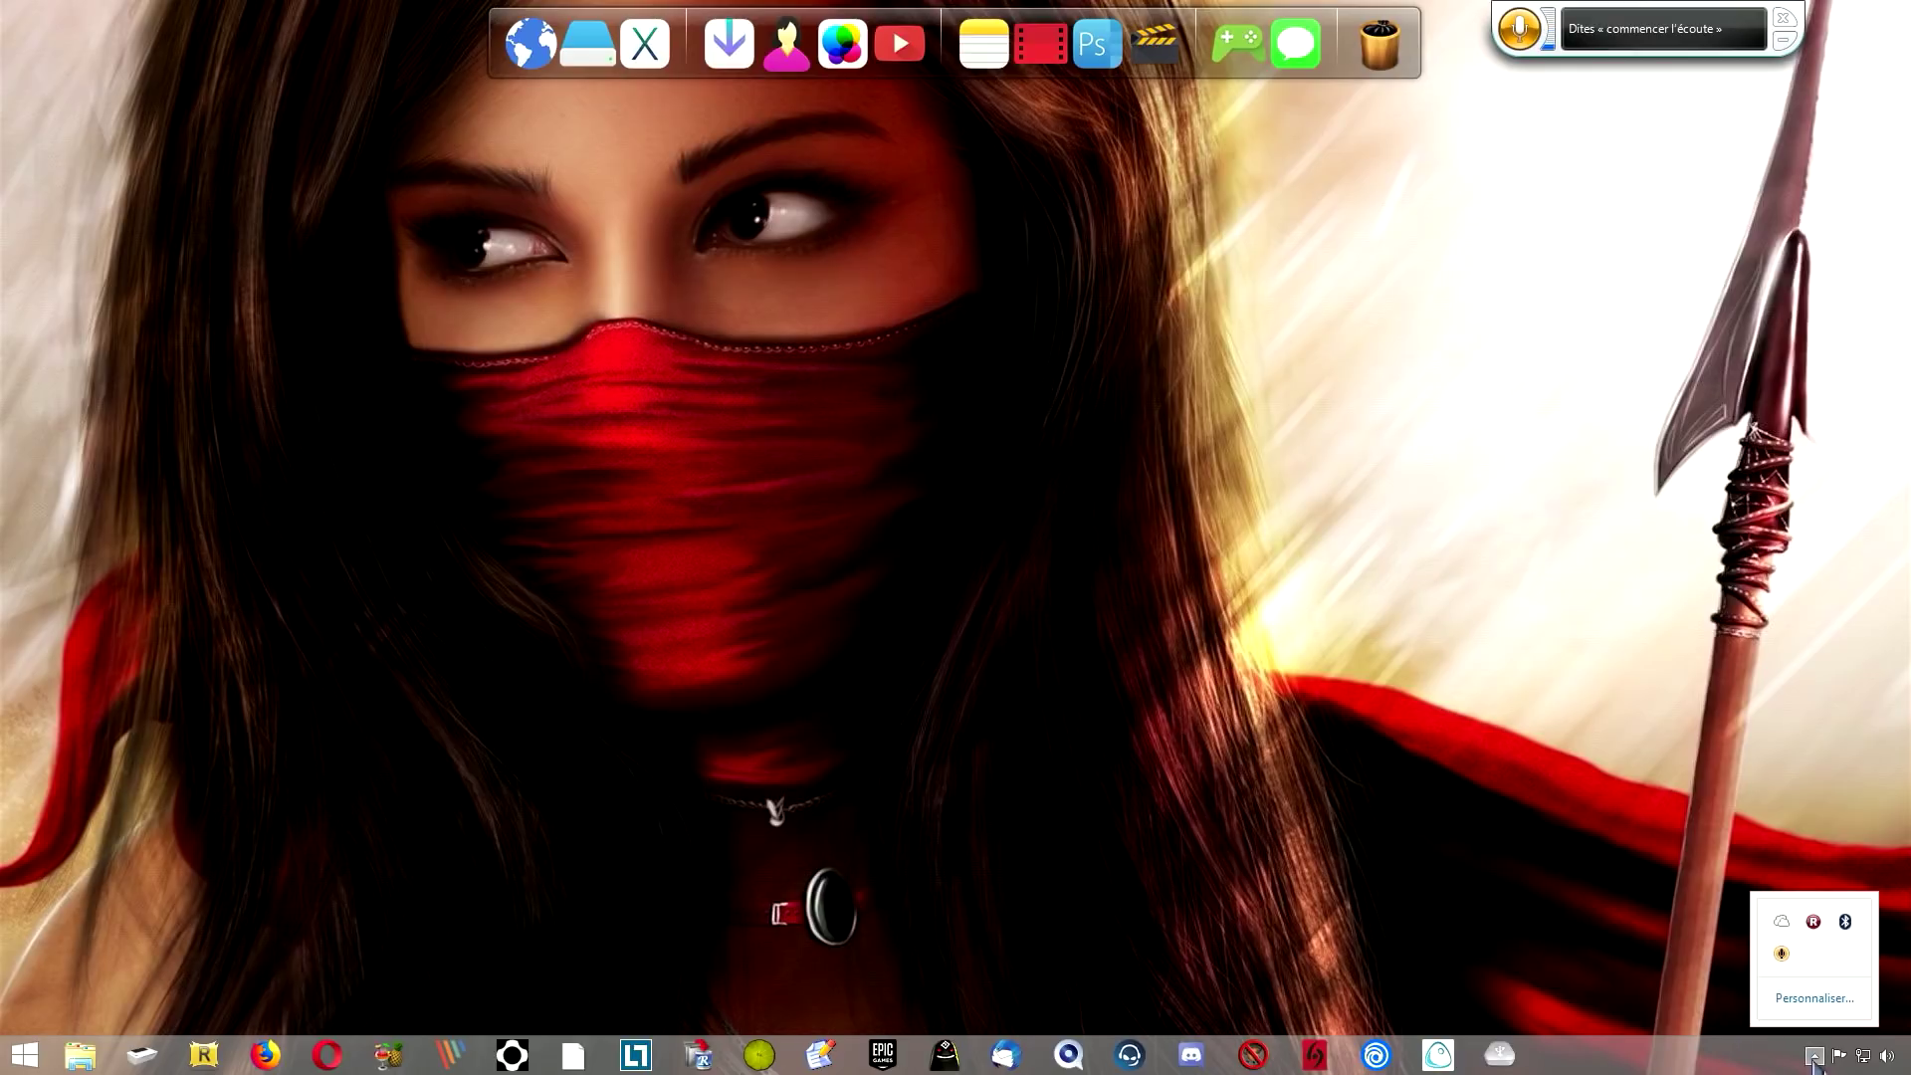
pyautogui.click(1483, 338)
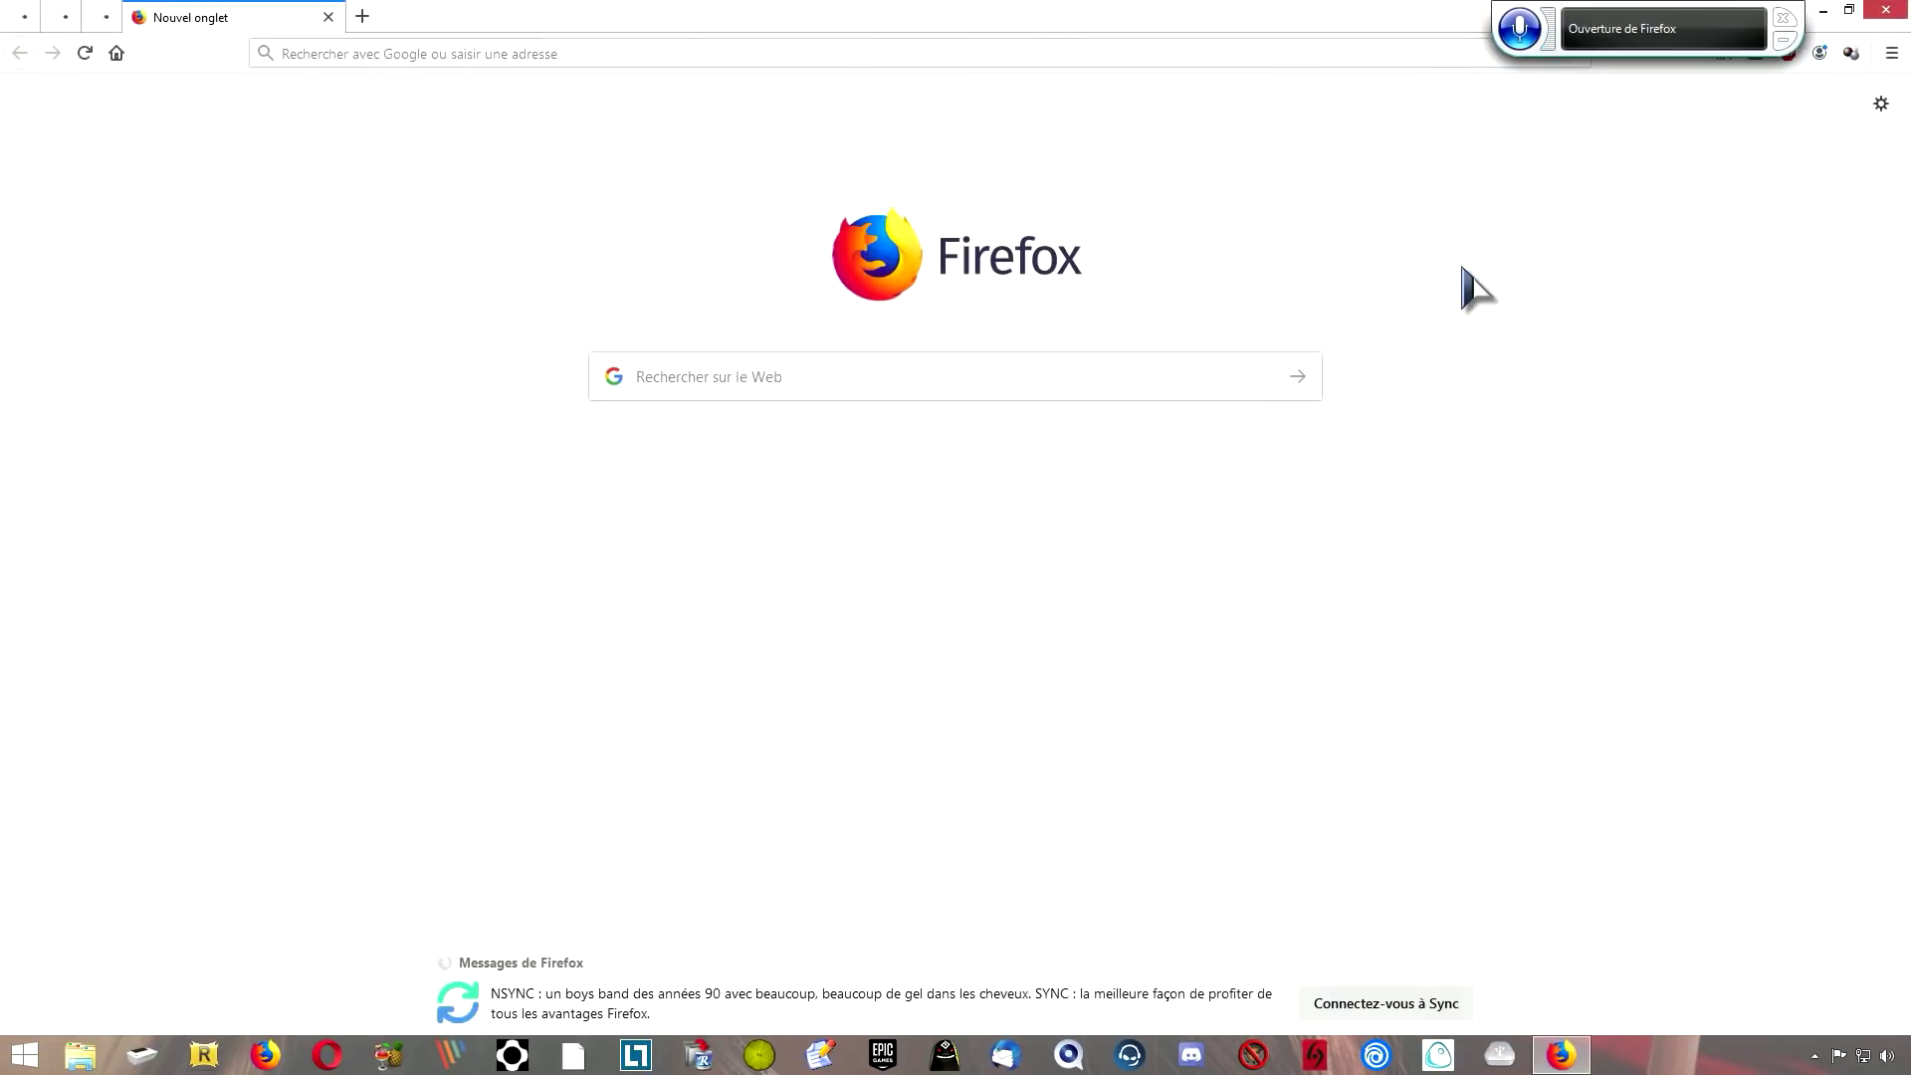
pyautogui.click(116, 52)
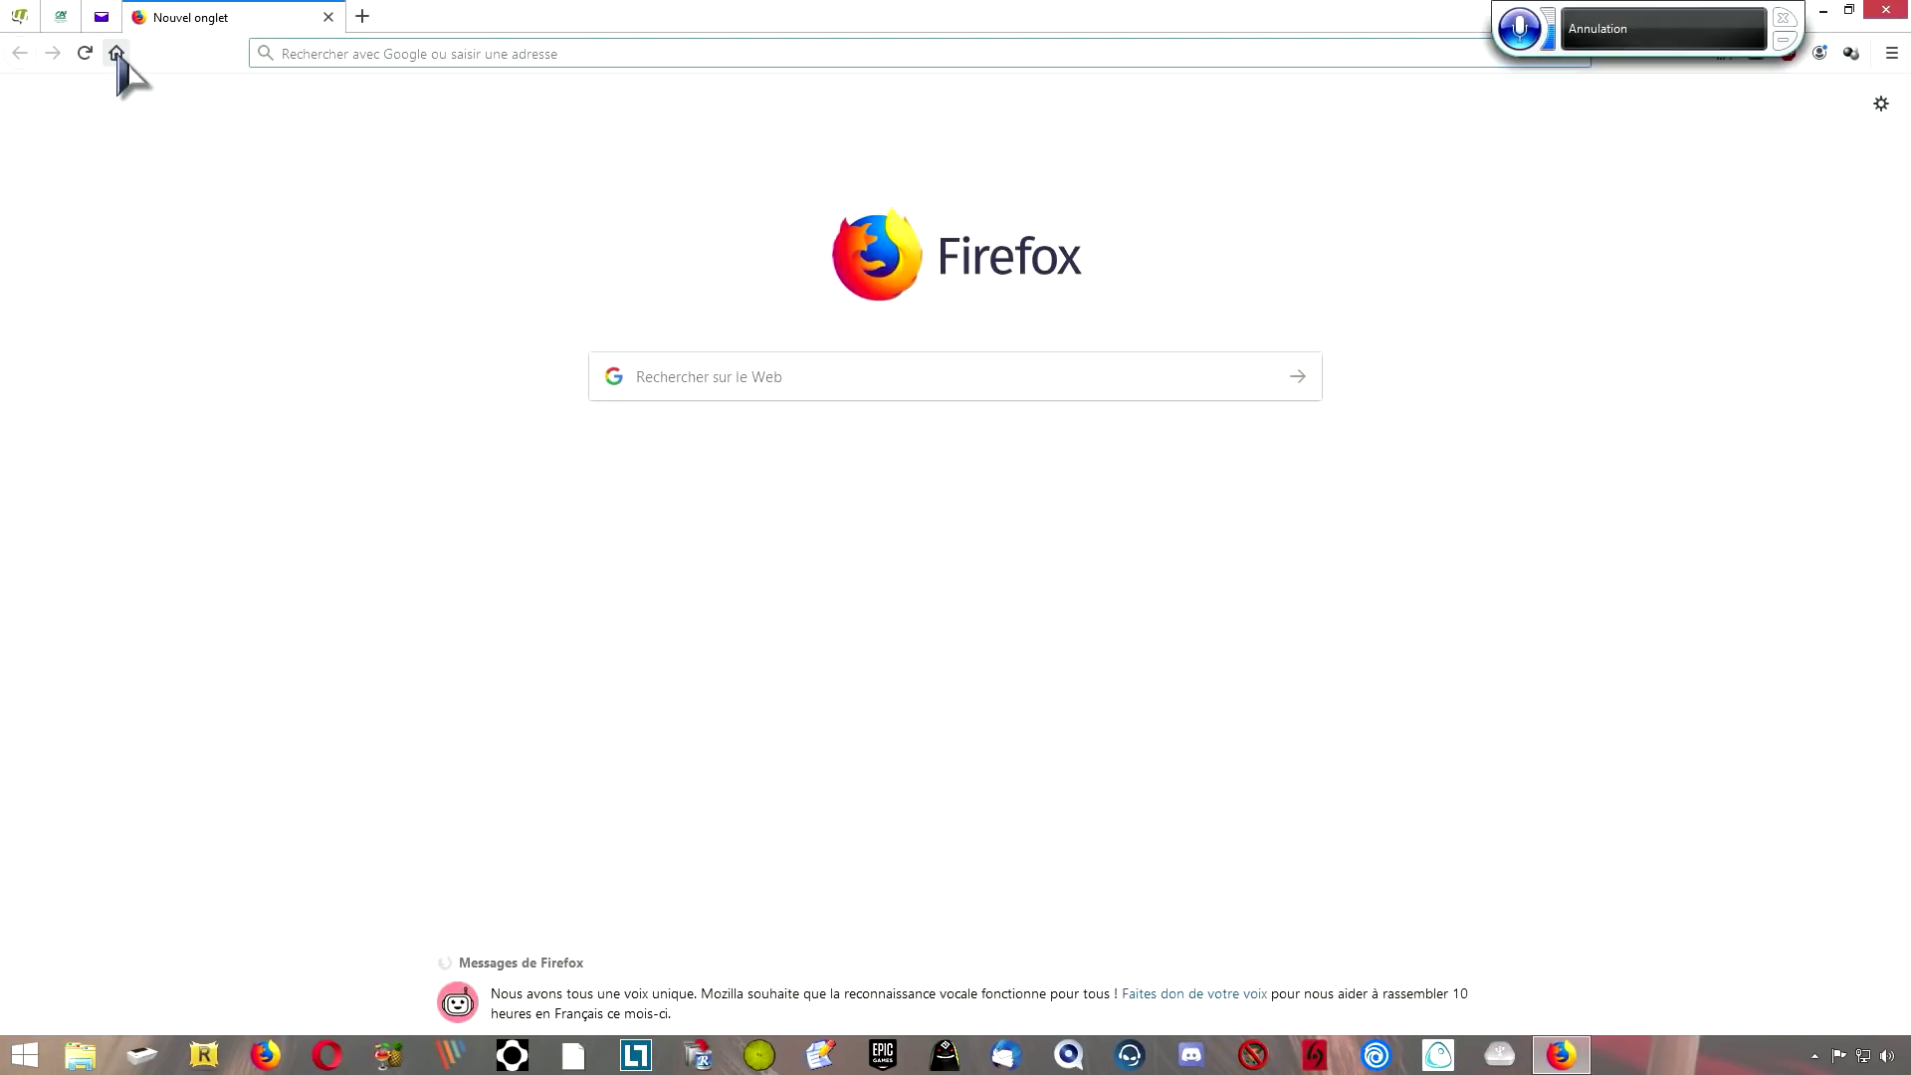
pyautogui.click(364, 22)
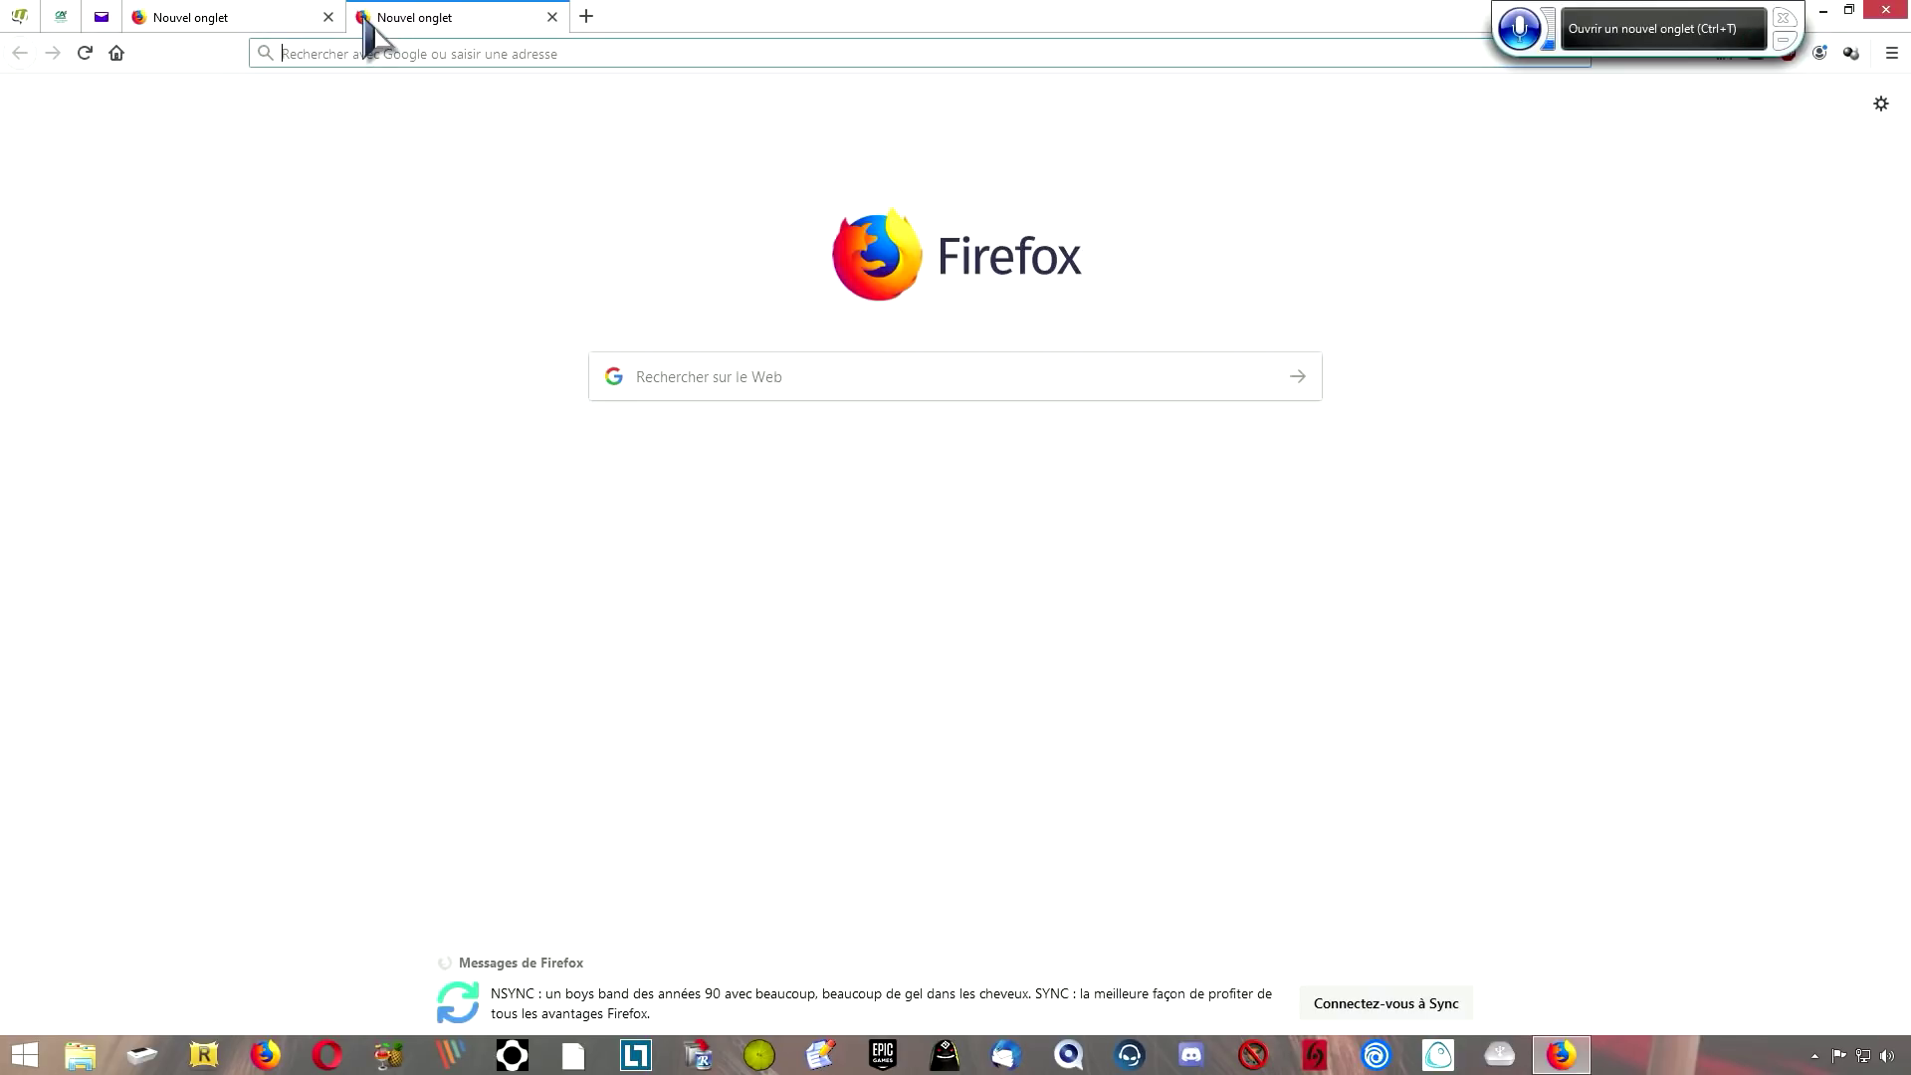
pyautogui.click(1389, 1003)
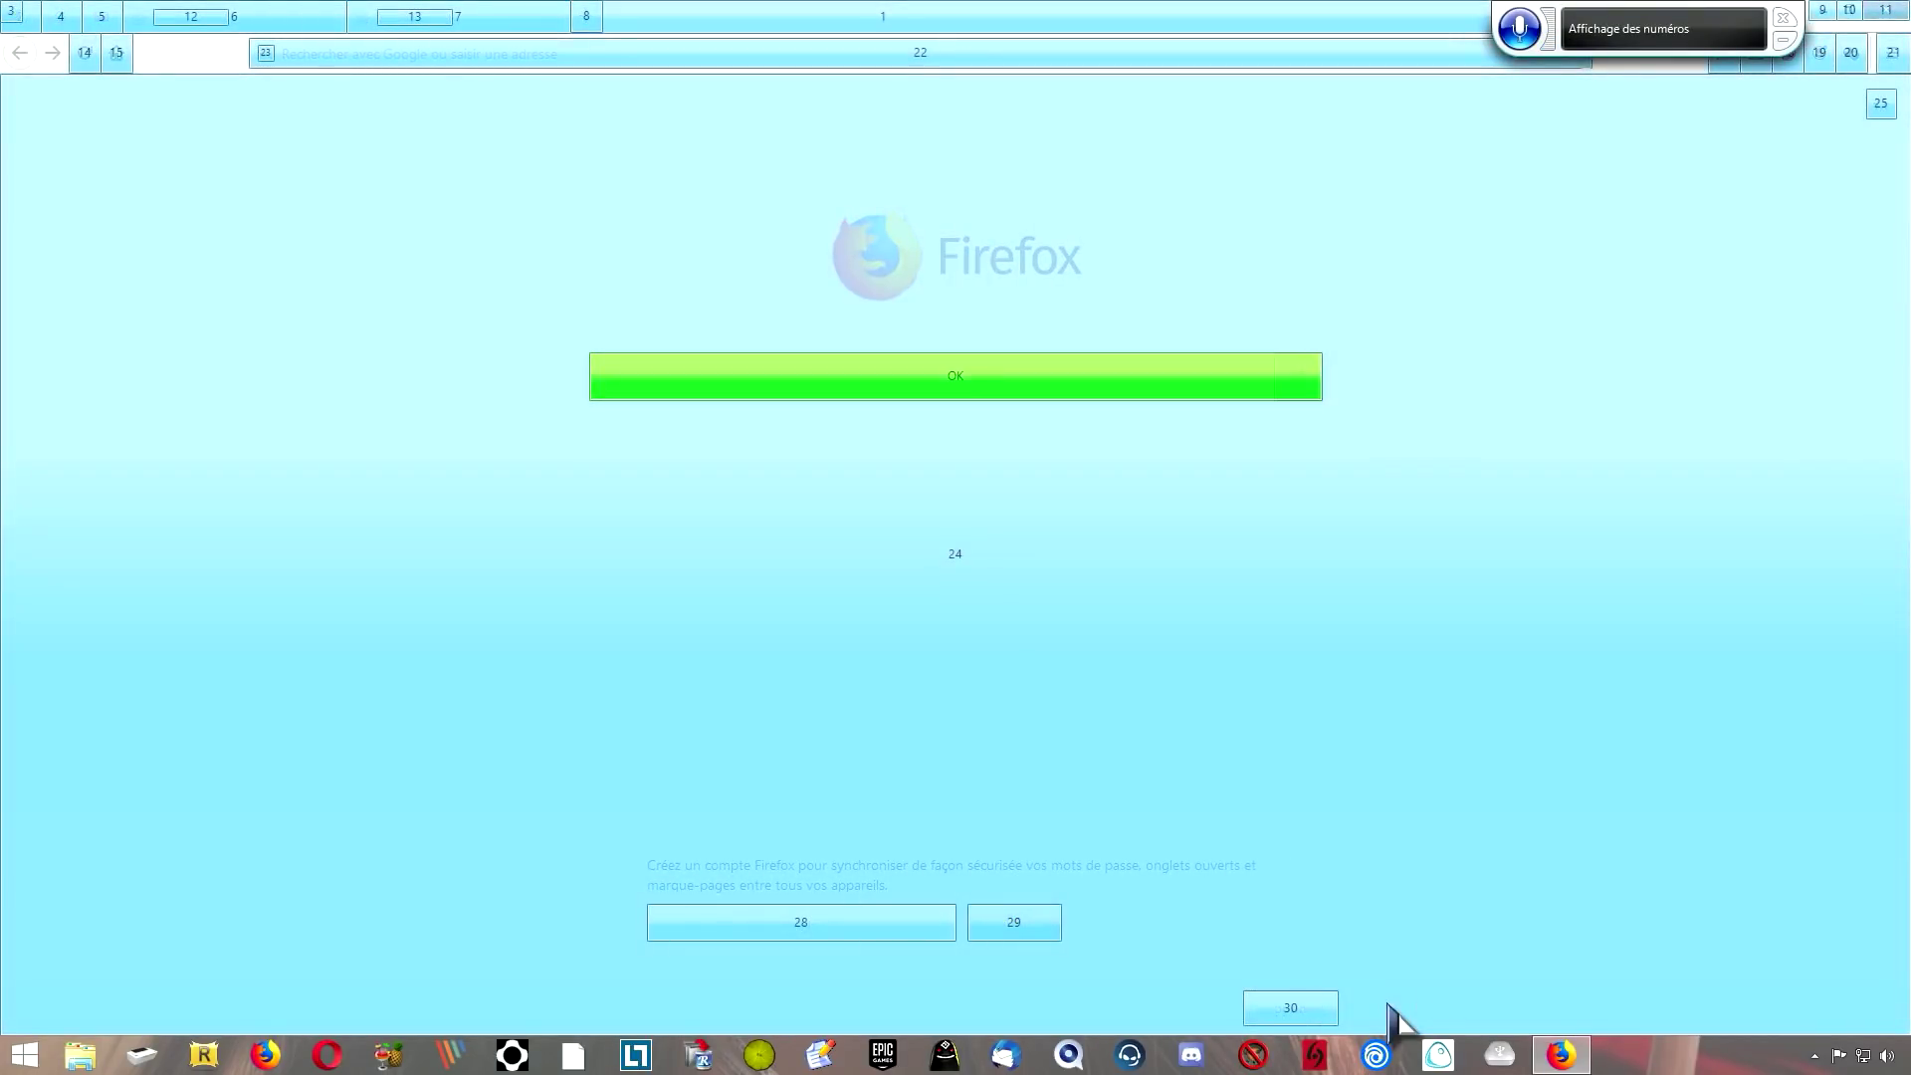
# Search the web for amazon from the new tab page and browse the results.
pyautogui.click(955, 376)
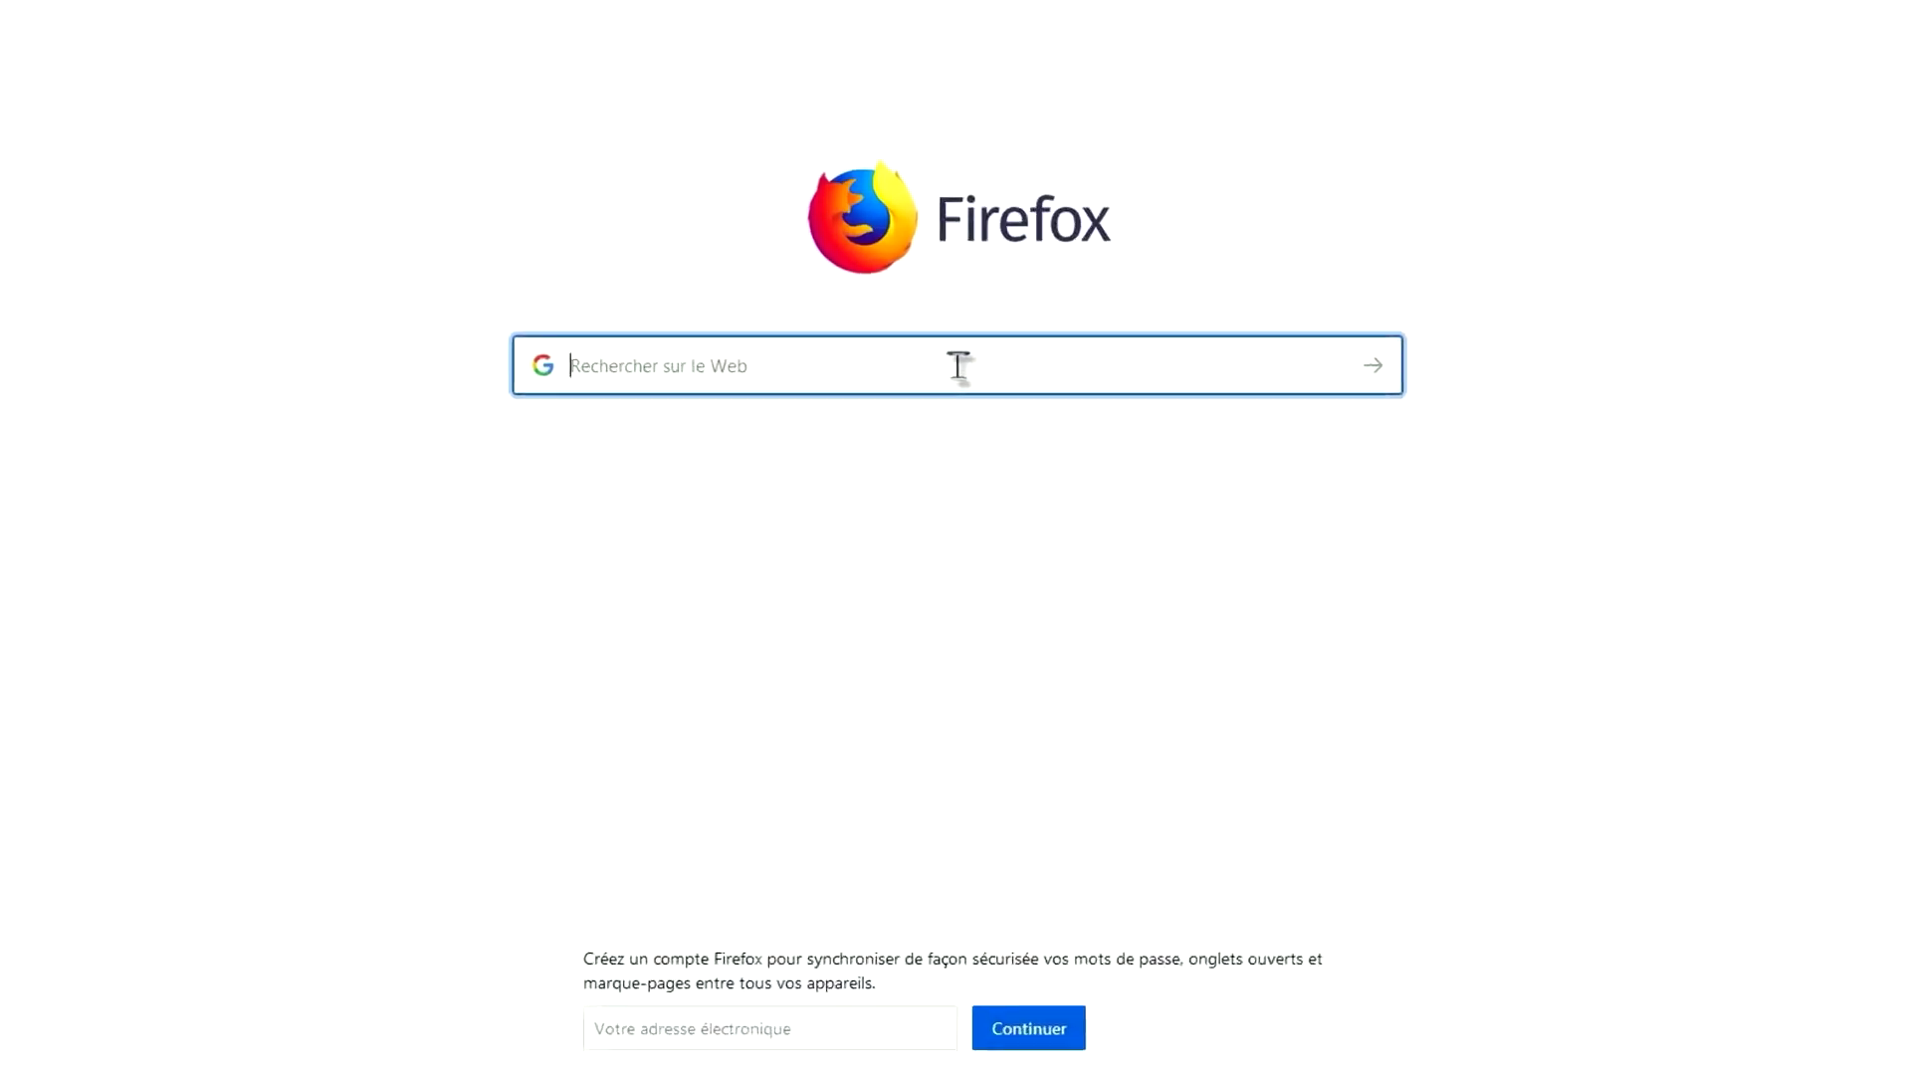
pyautogui.write('Amazonas')
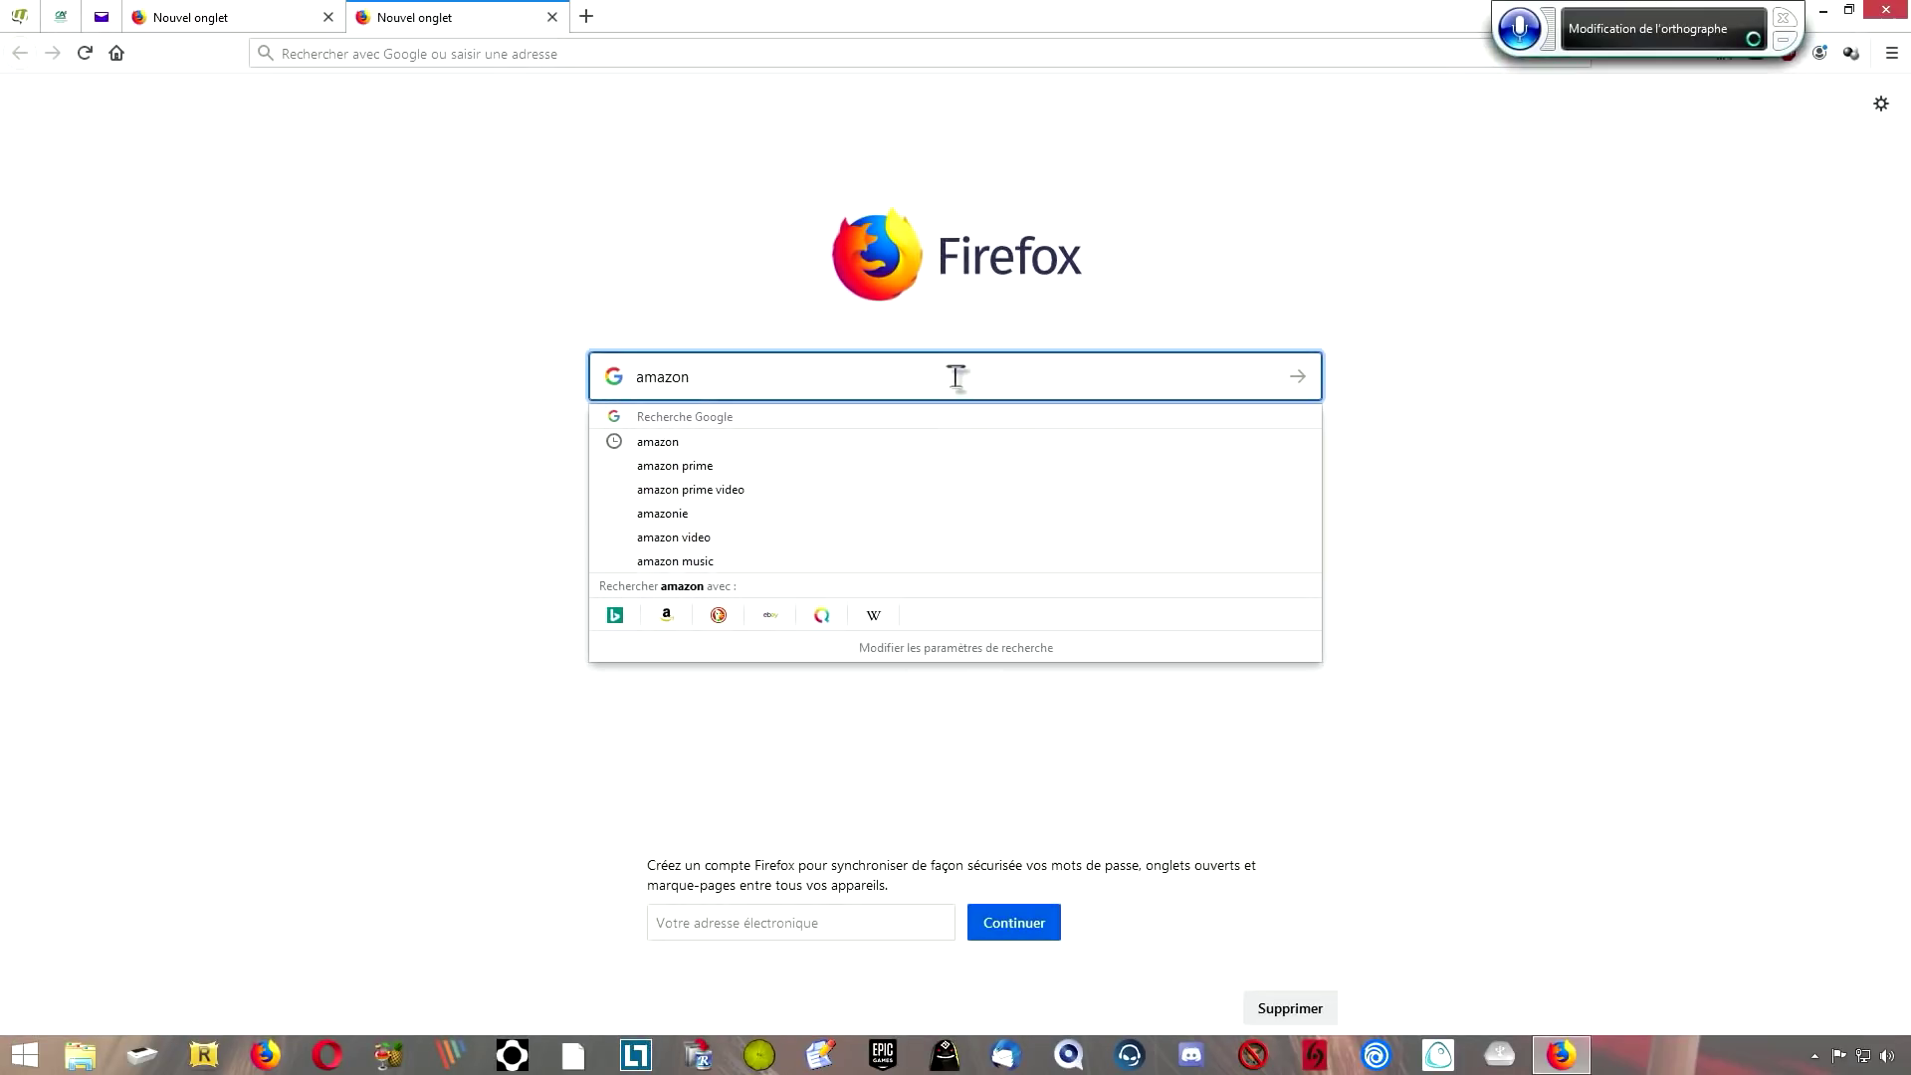
pyautogui.press('Return')
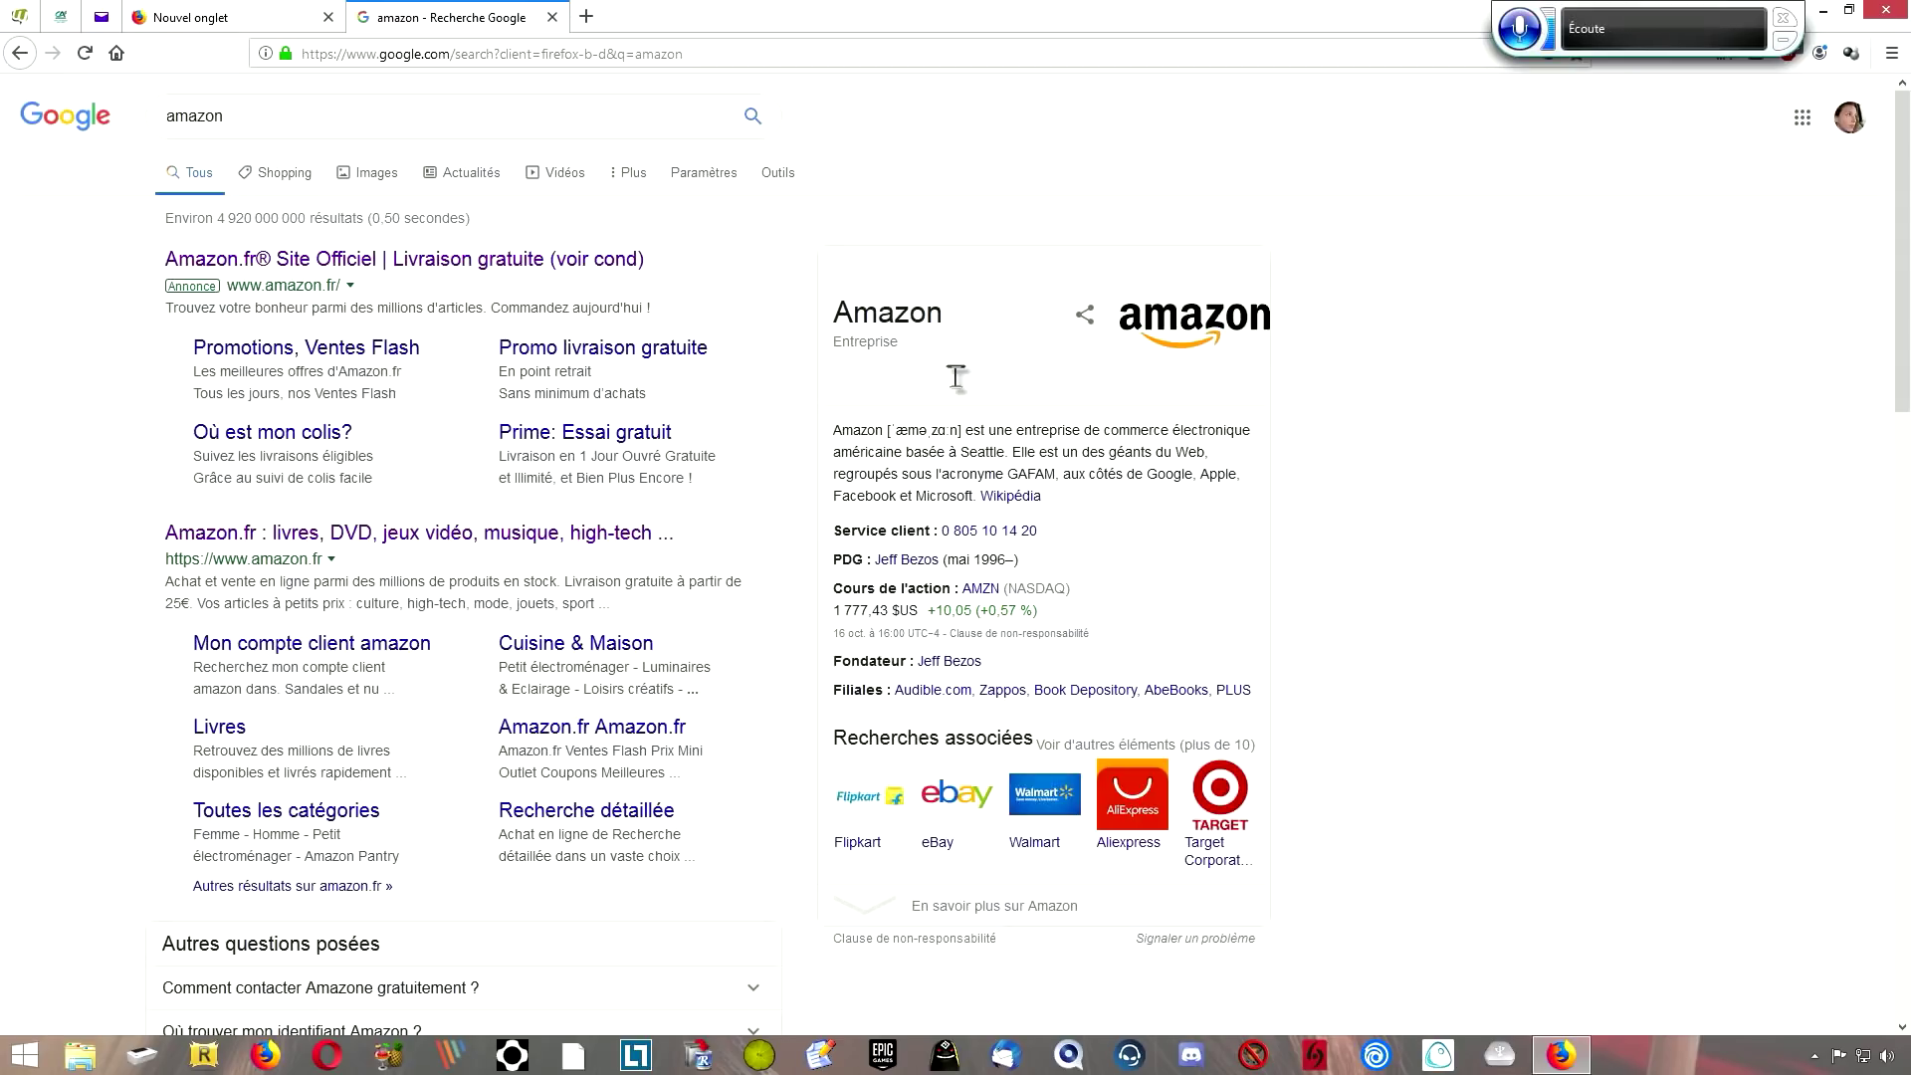
pyautogui.scroll(-1, 955, 376)
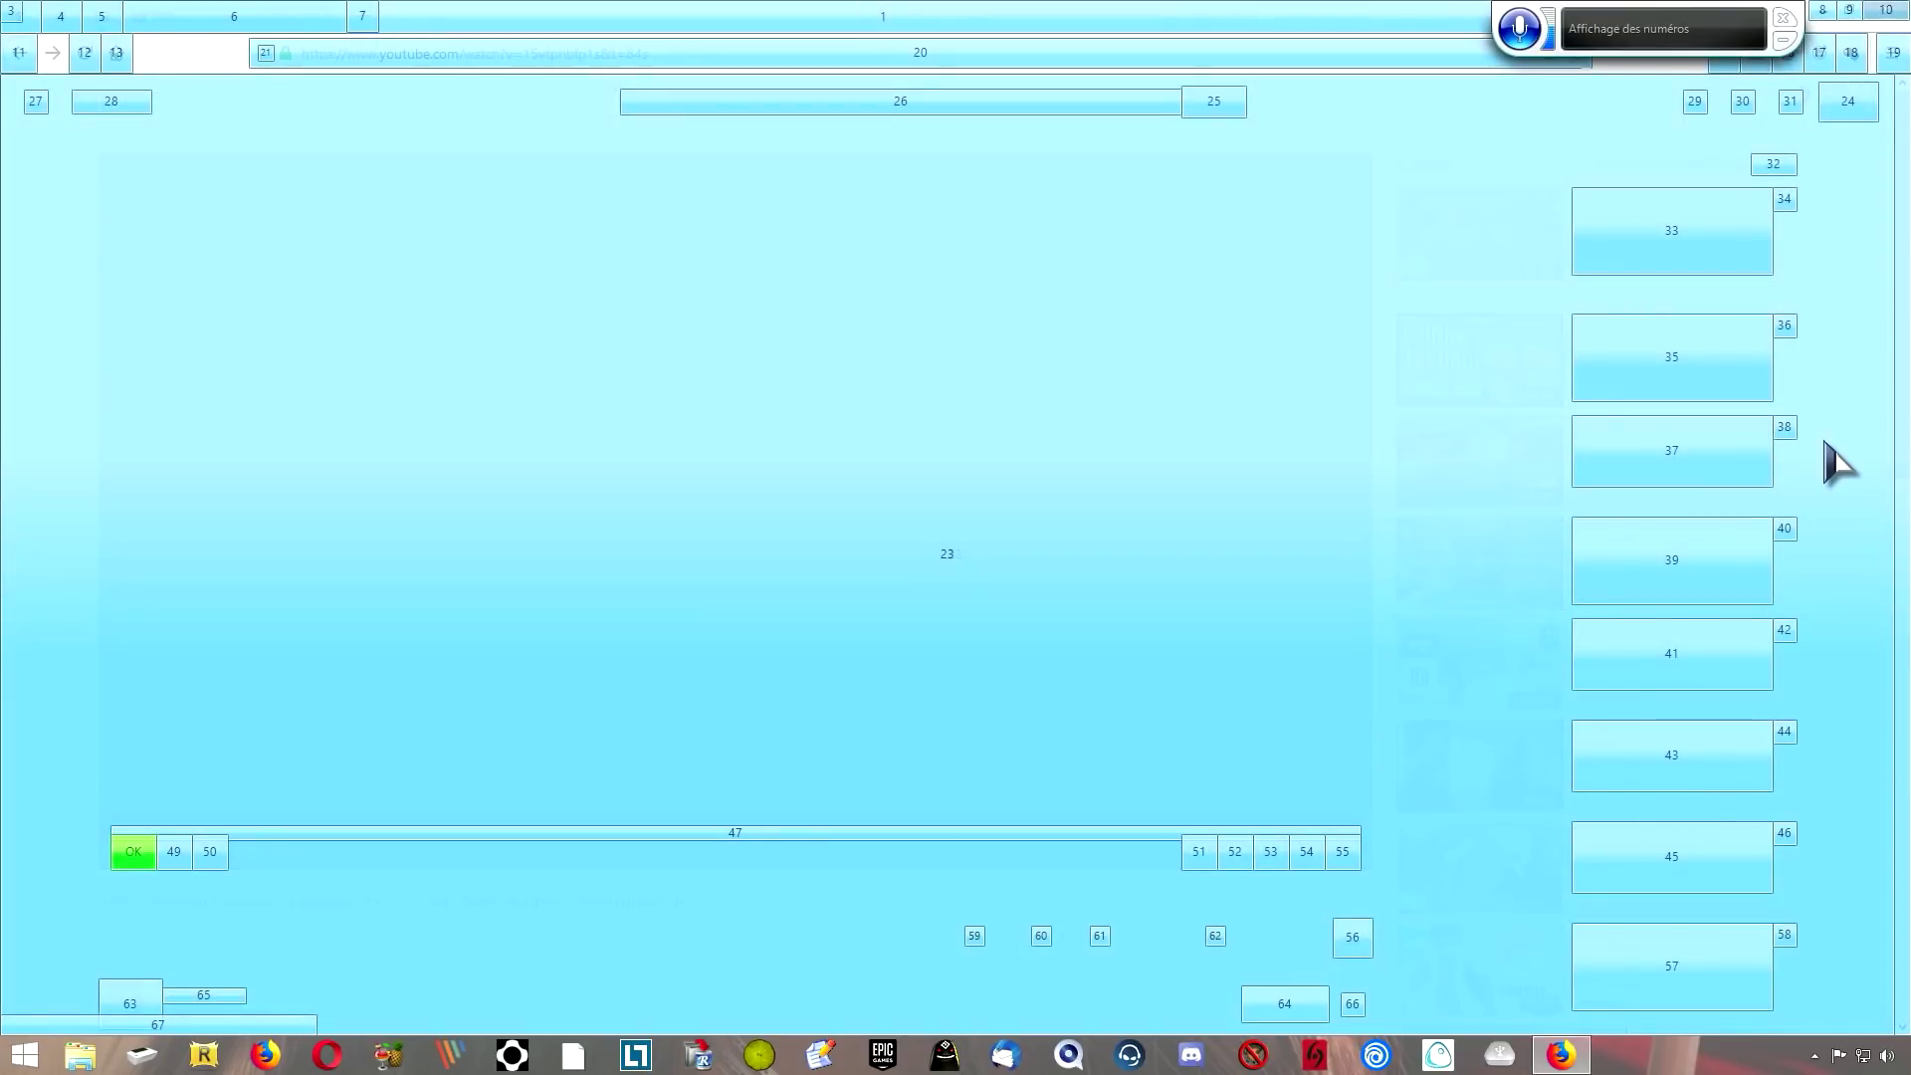
# Play, pause and resume the Gadu Gaming video ARK : Survival Evolved - Valguero #13 on YouTube.
pyautogui.click(132, 851)
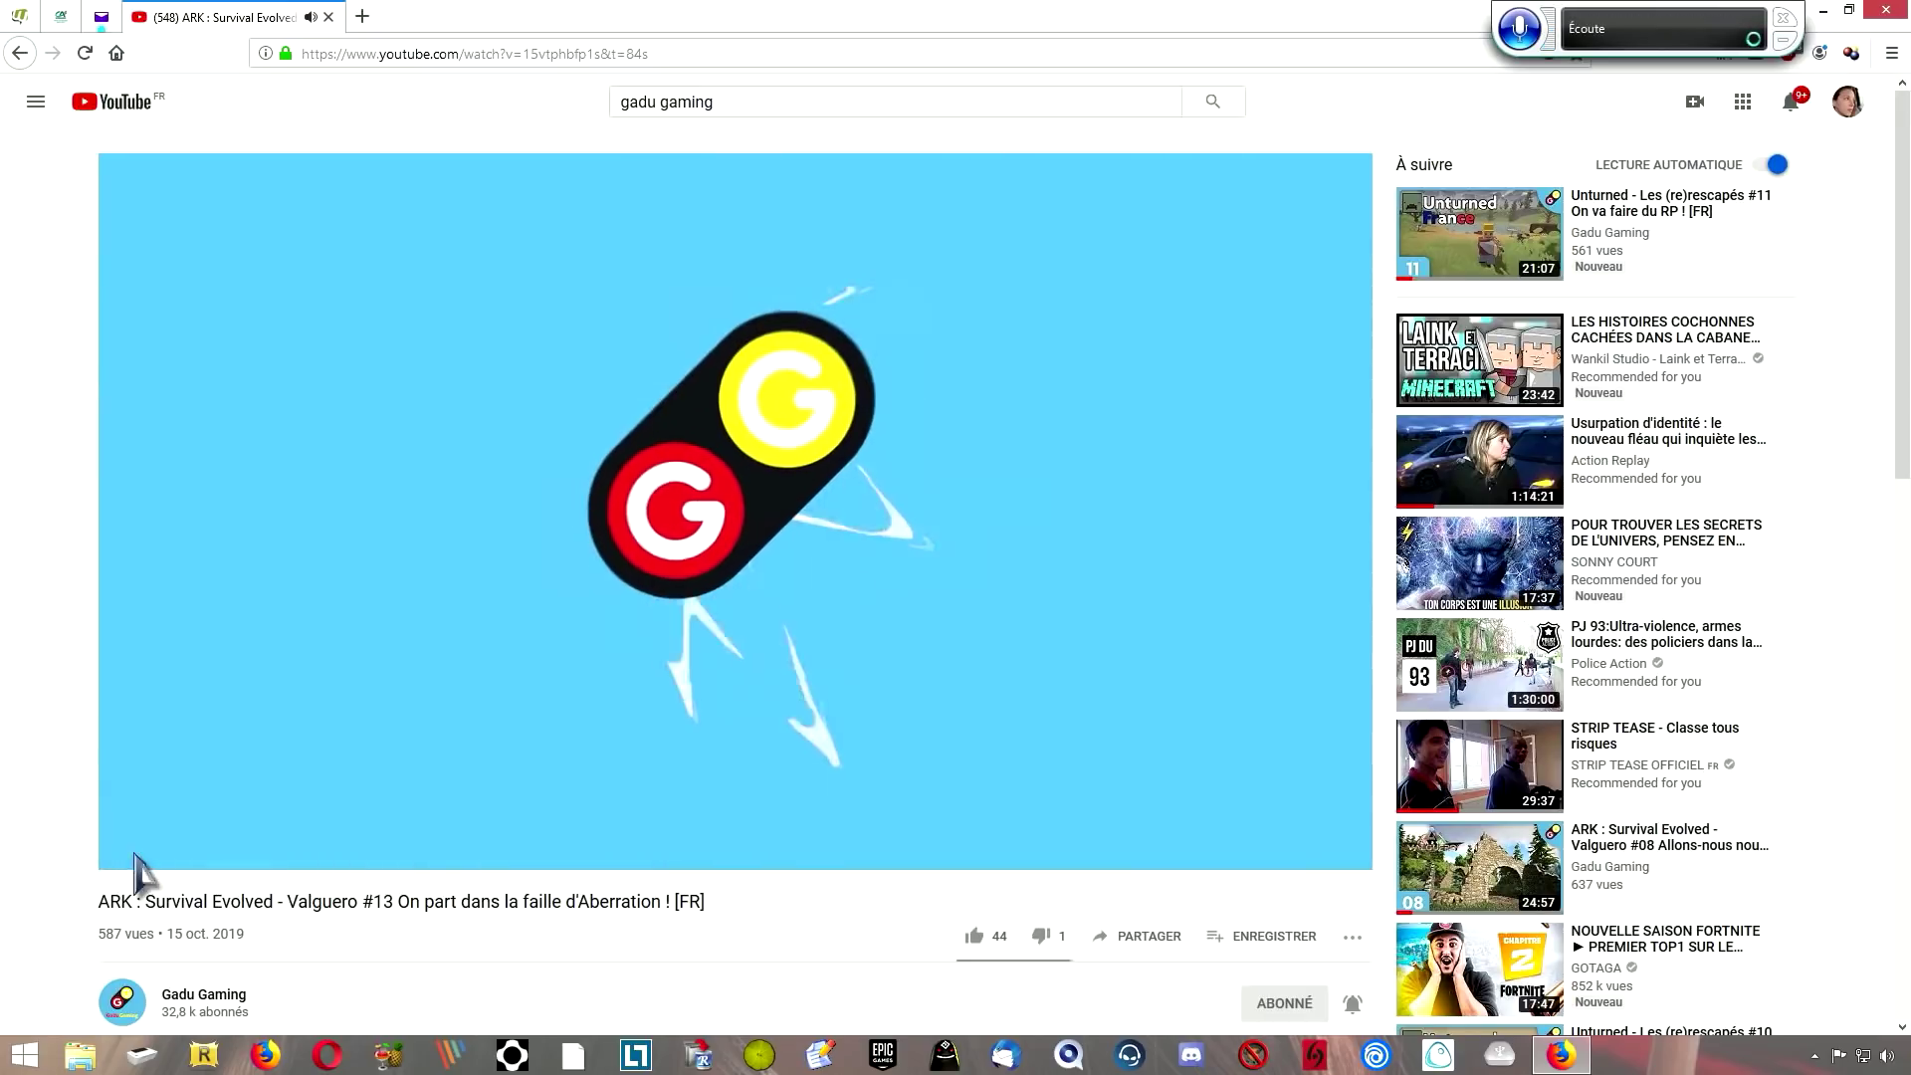
pyautogui.click(133, 852)
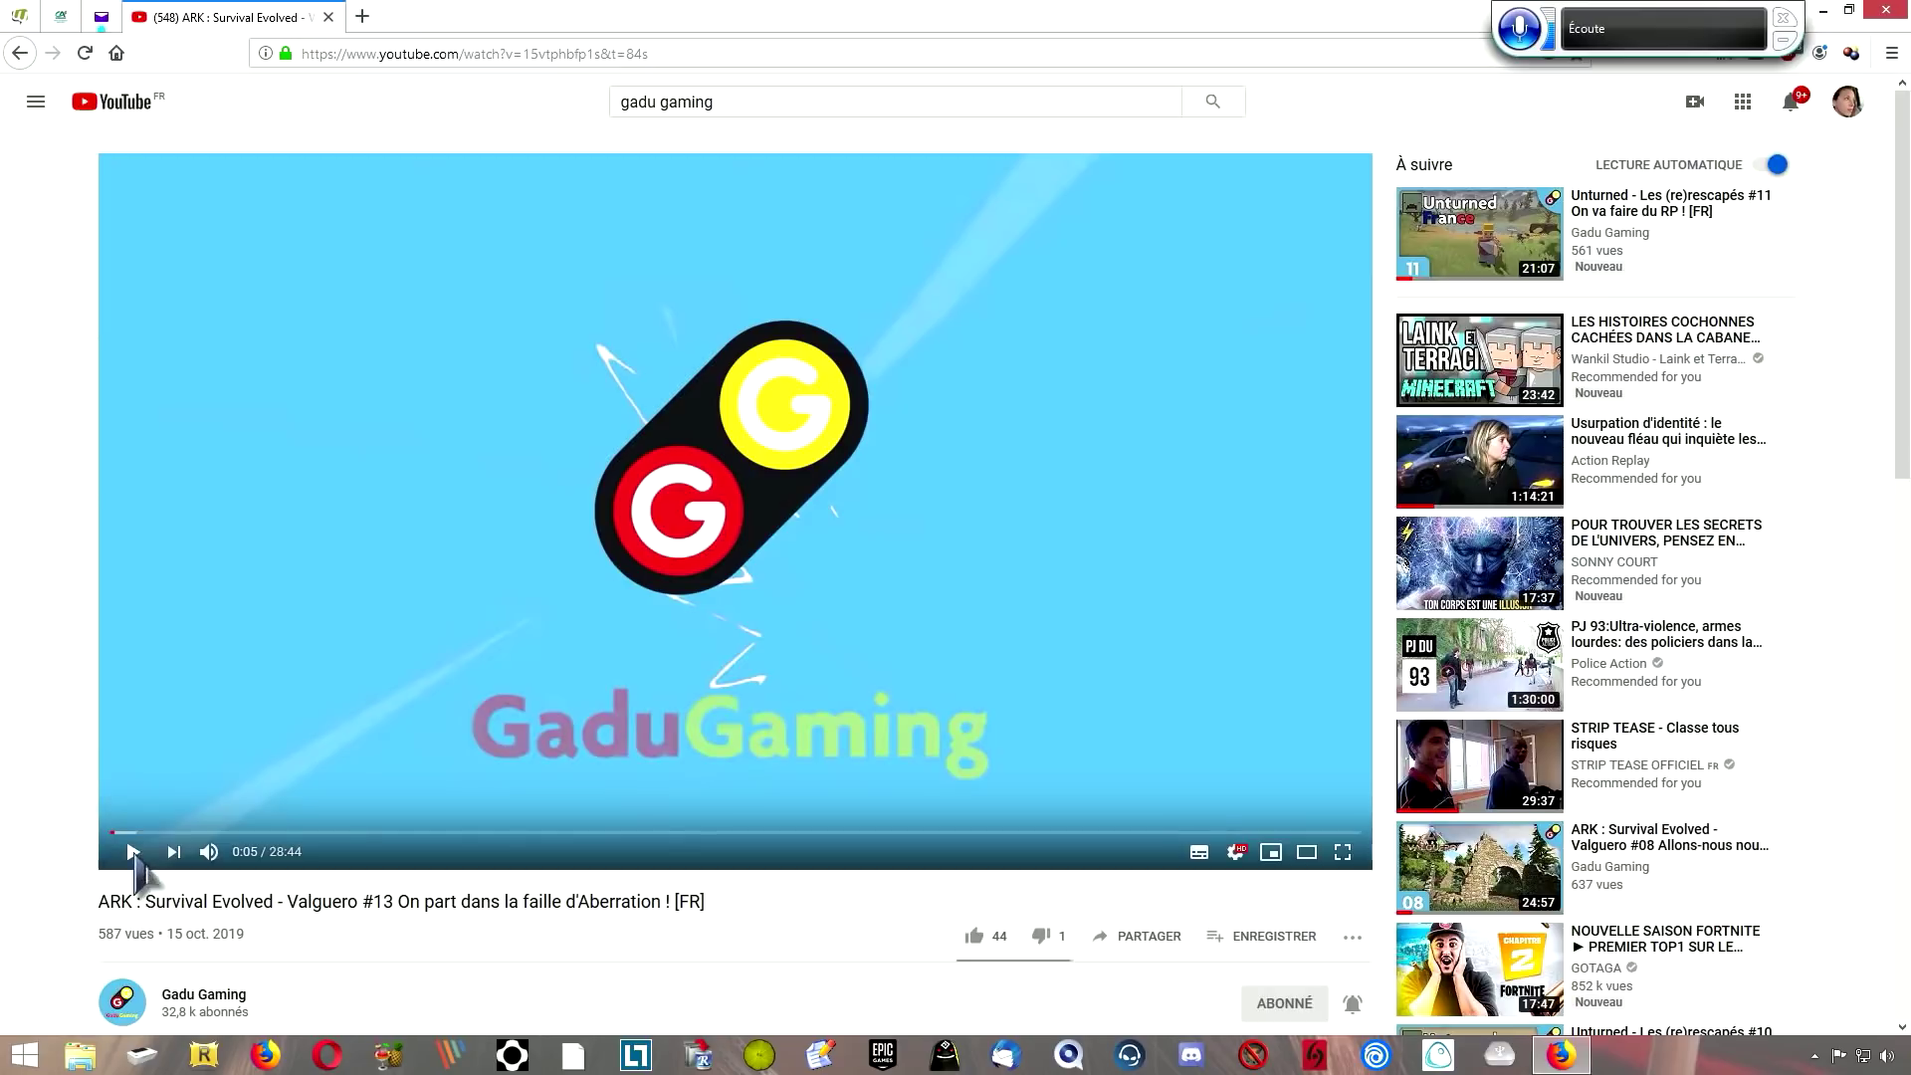
pyautogui.click(133, 852)
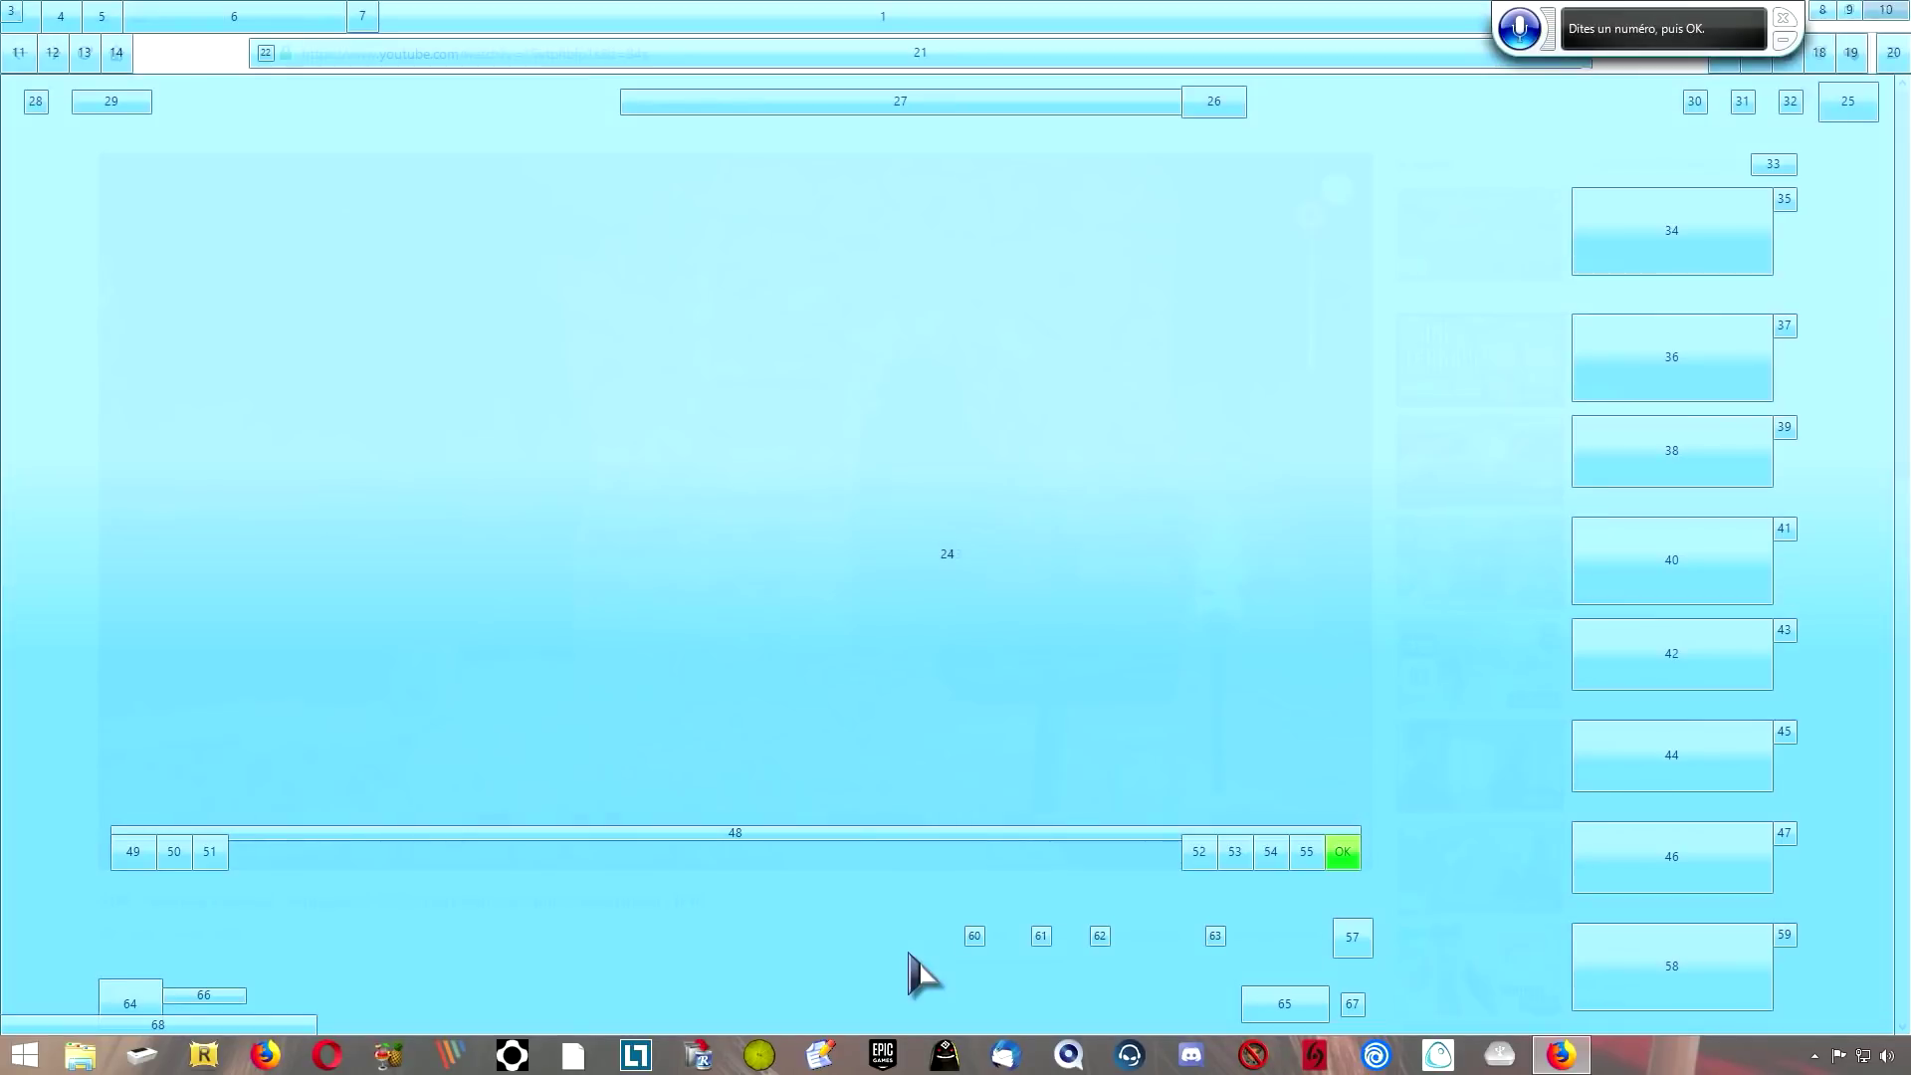
# Switch the YouTube video to full screen and toggle its playback between paused and playing.
pyautogui.click(1342, 851)
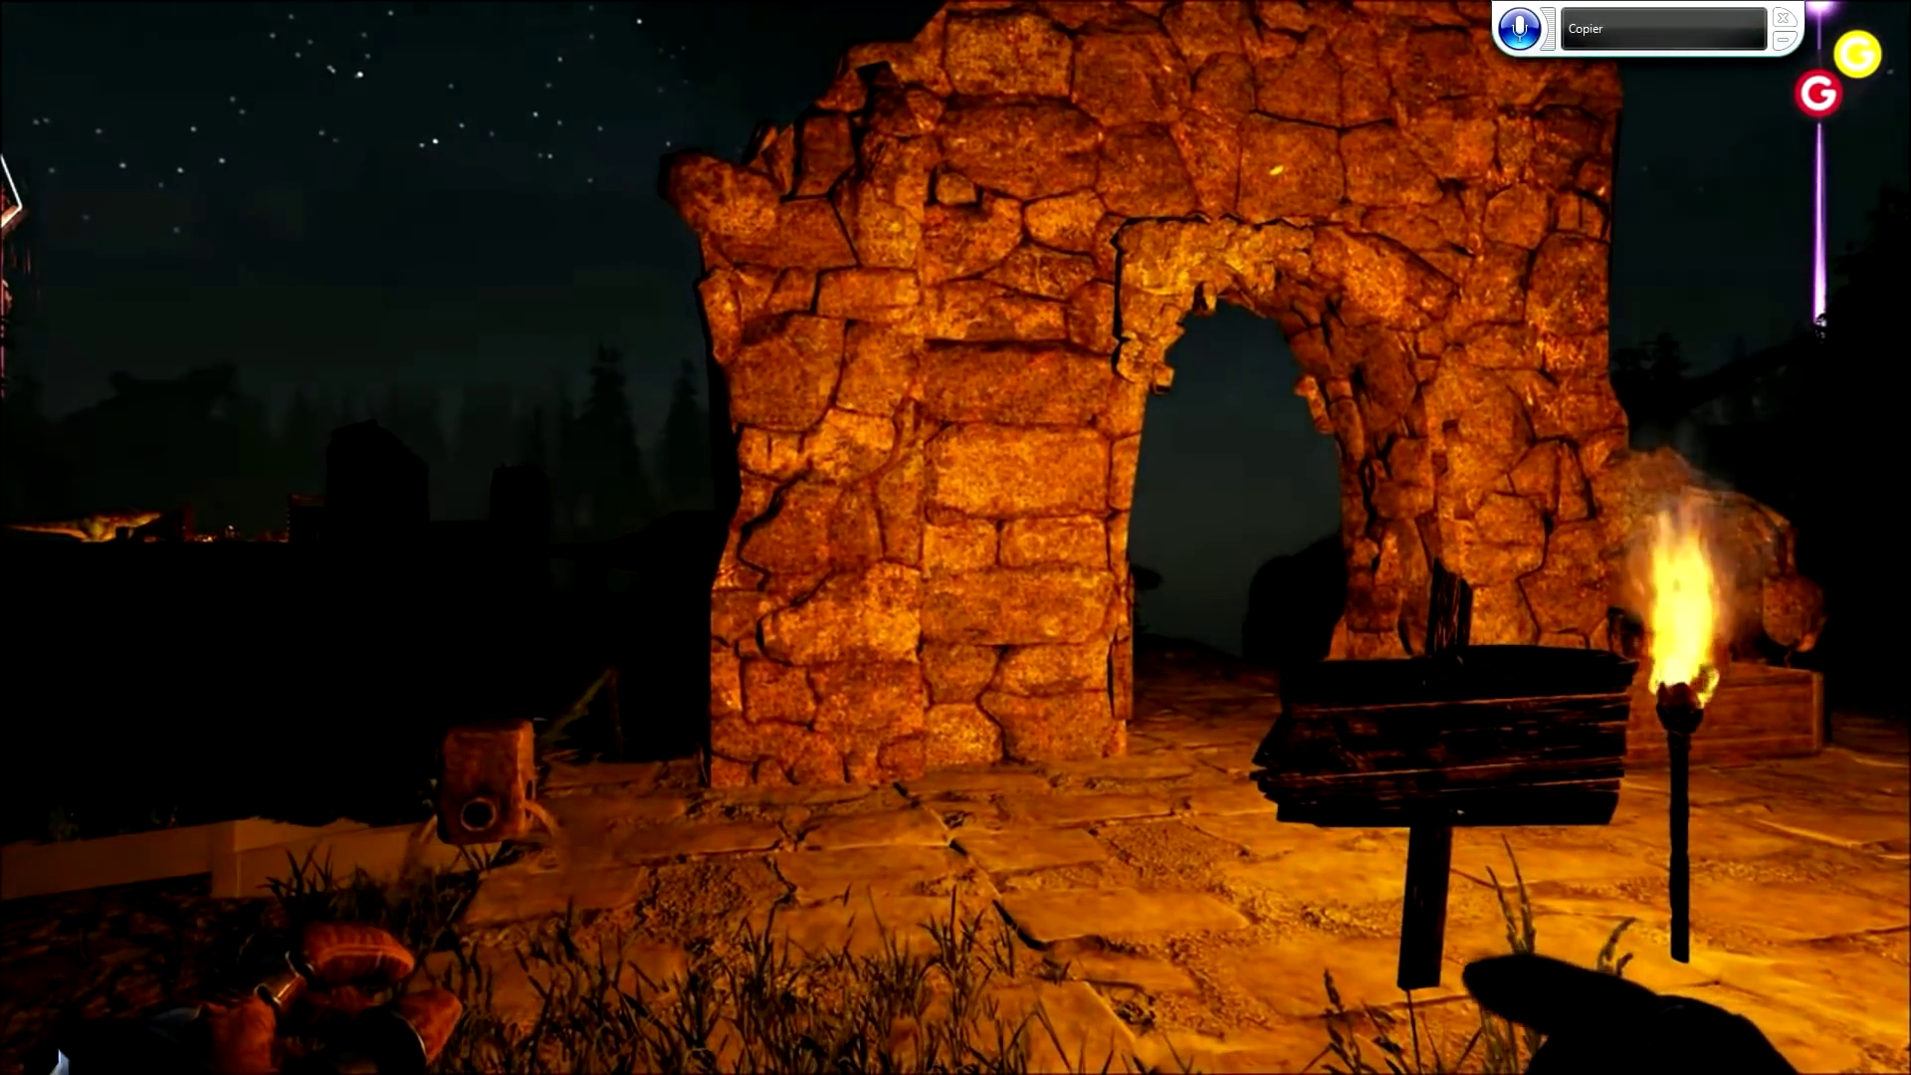
pyautogui.press('Return')
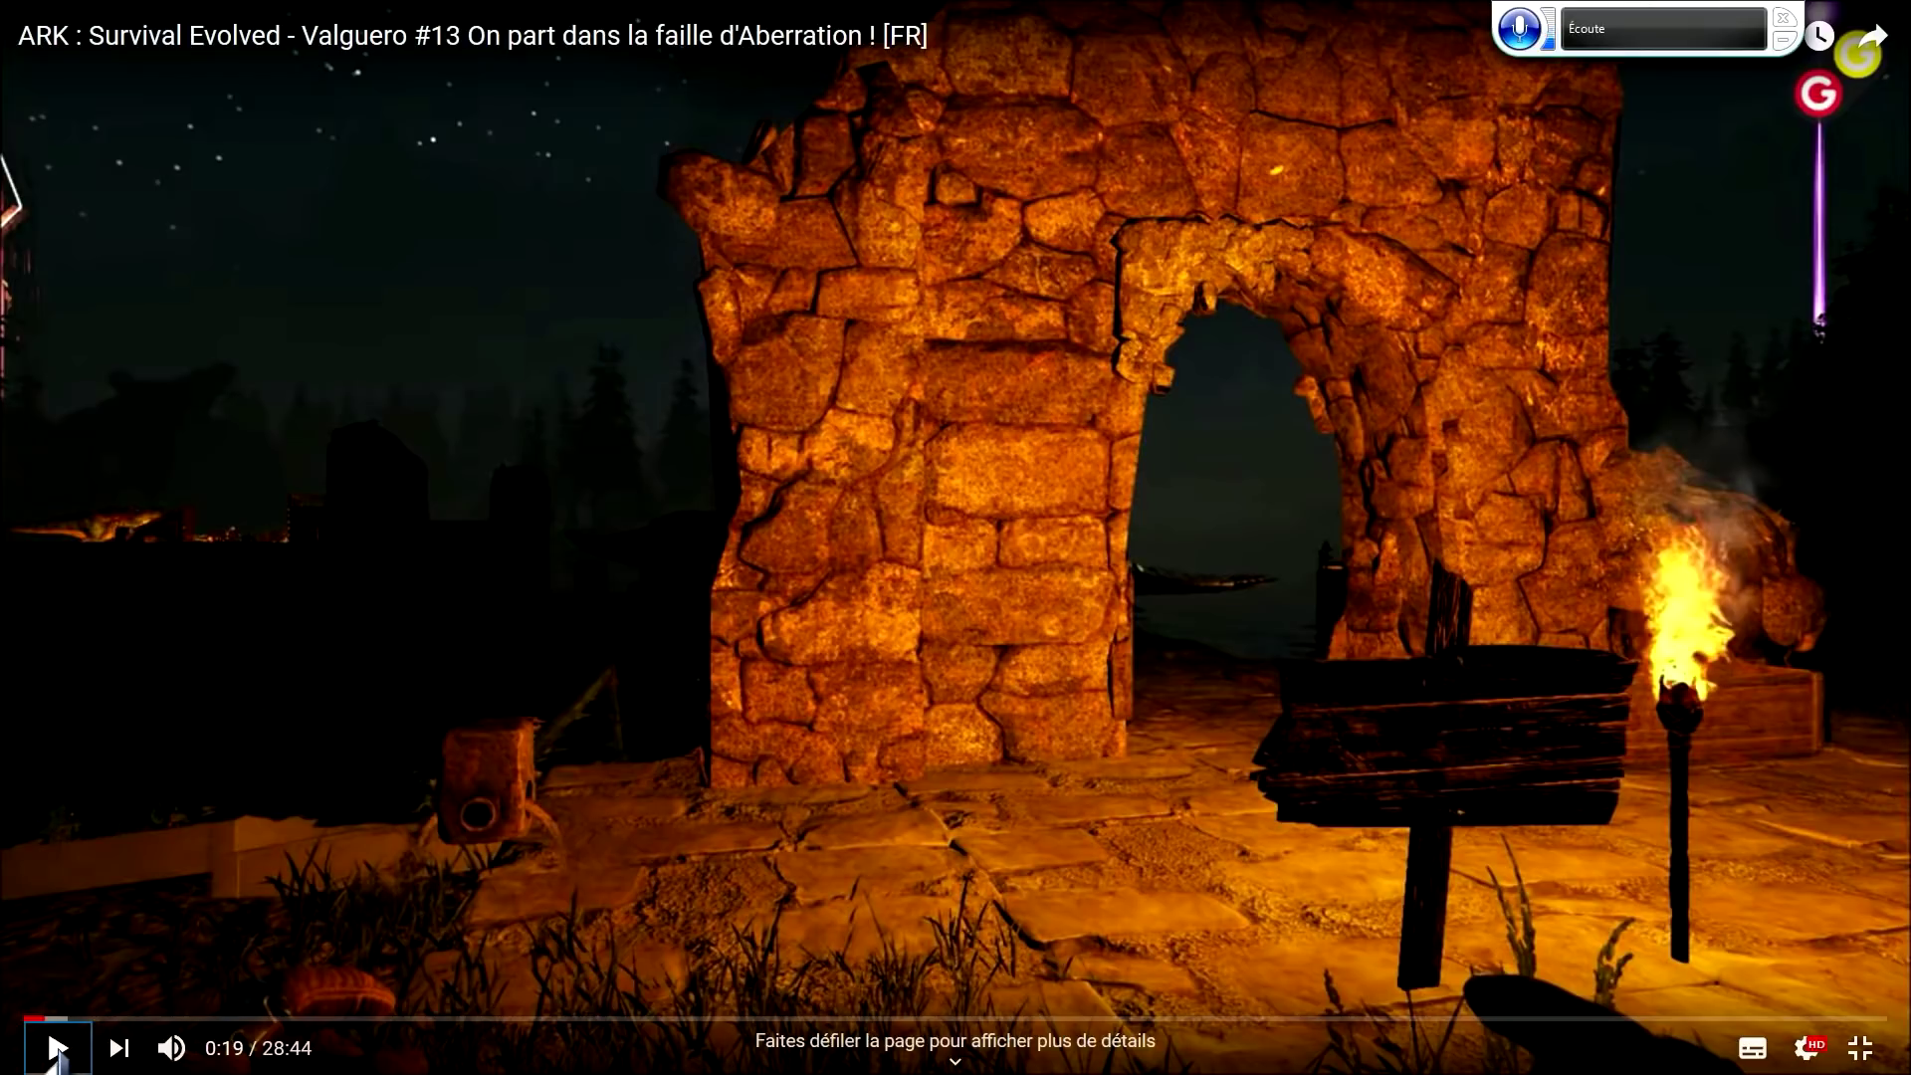
pyautogui.press('Return')
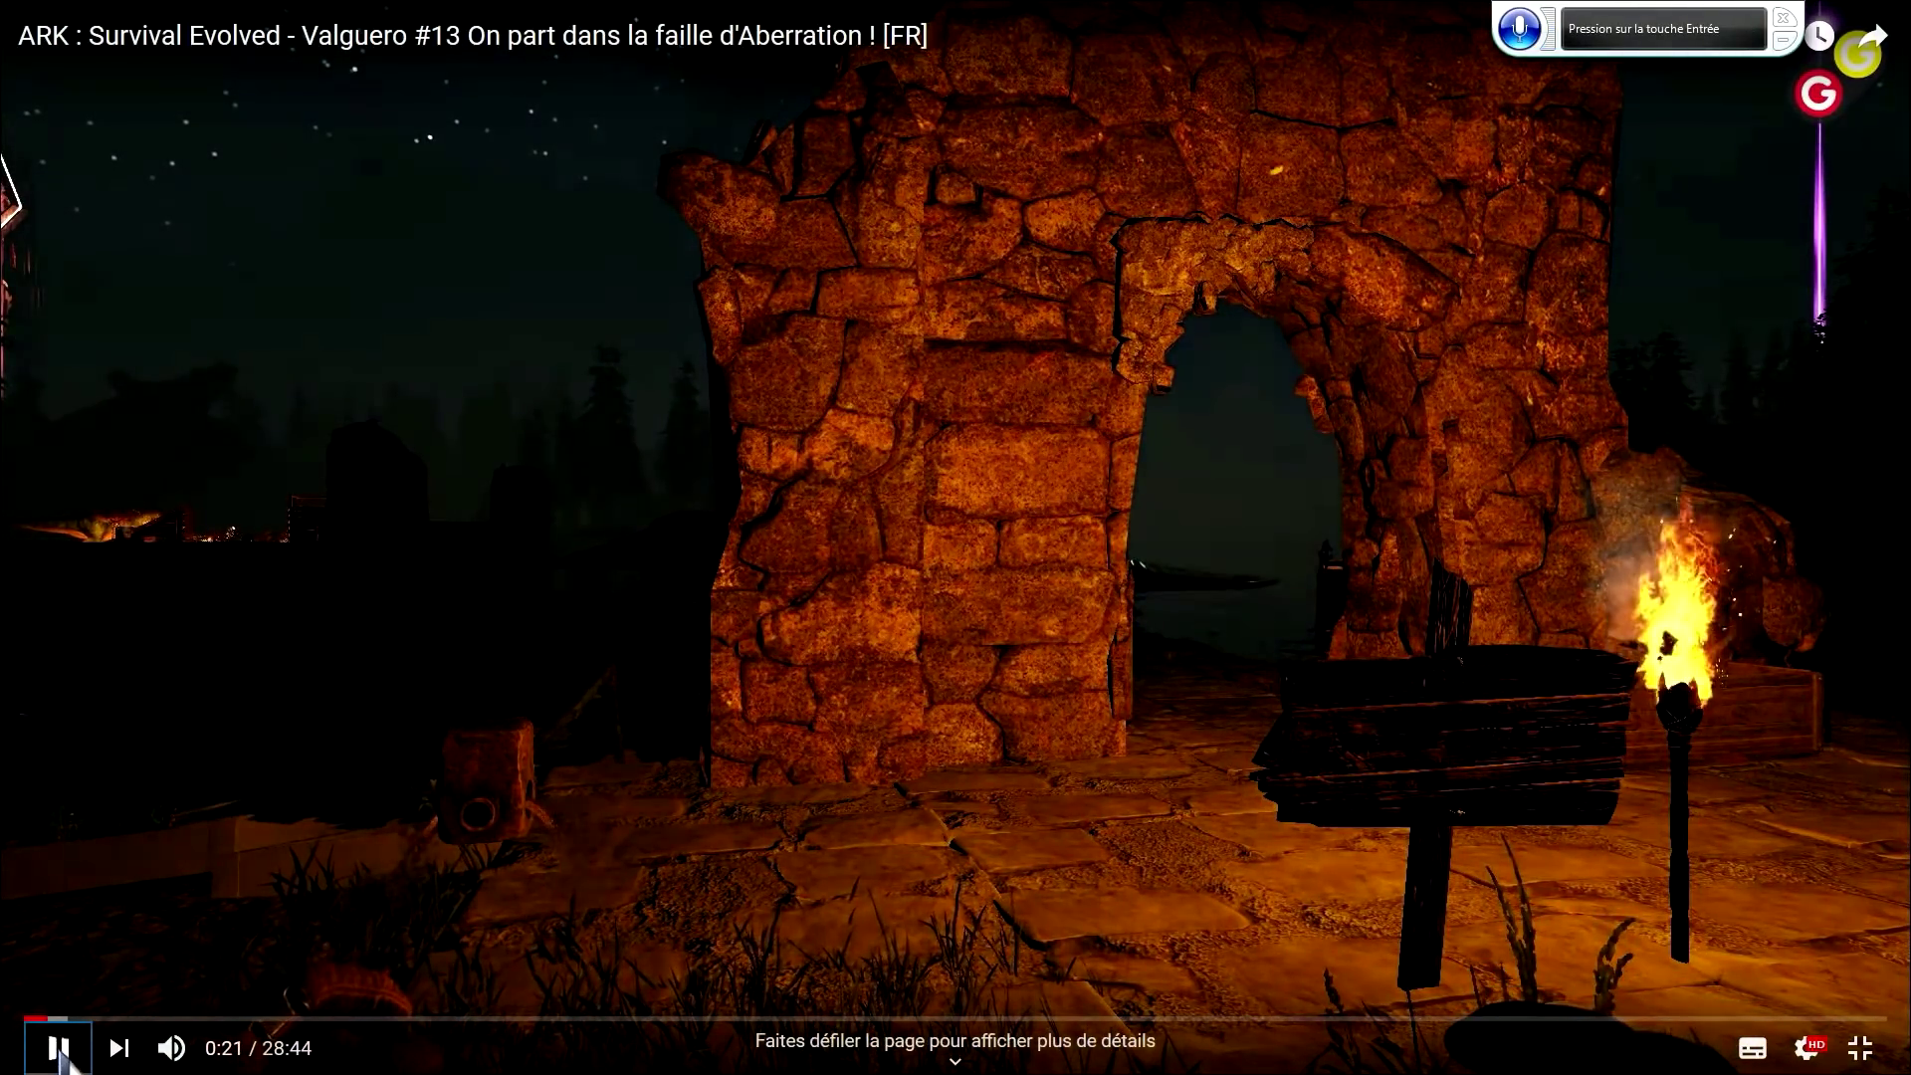
pyautogui.click(58, 1056)
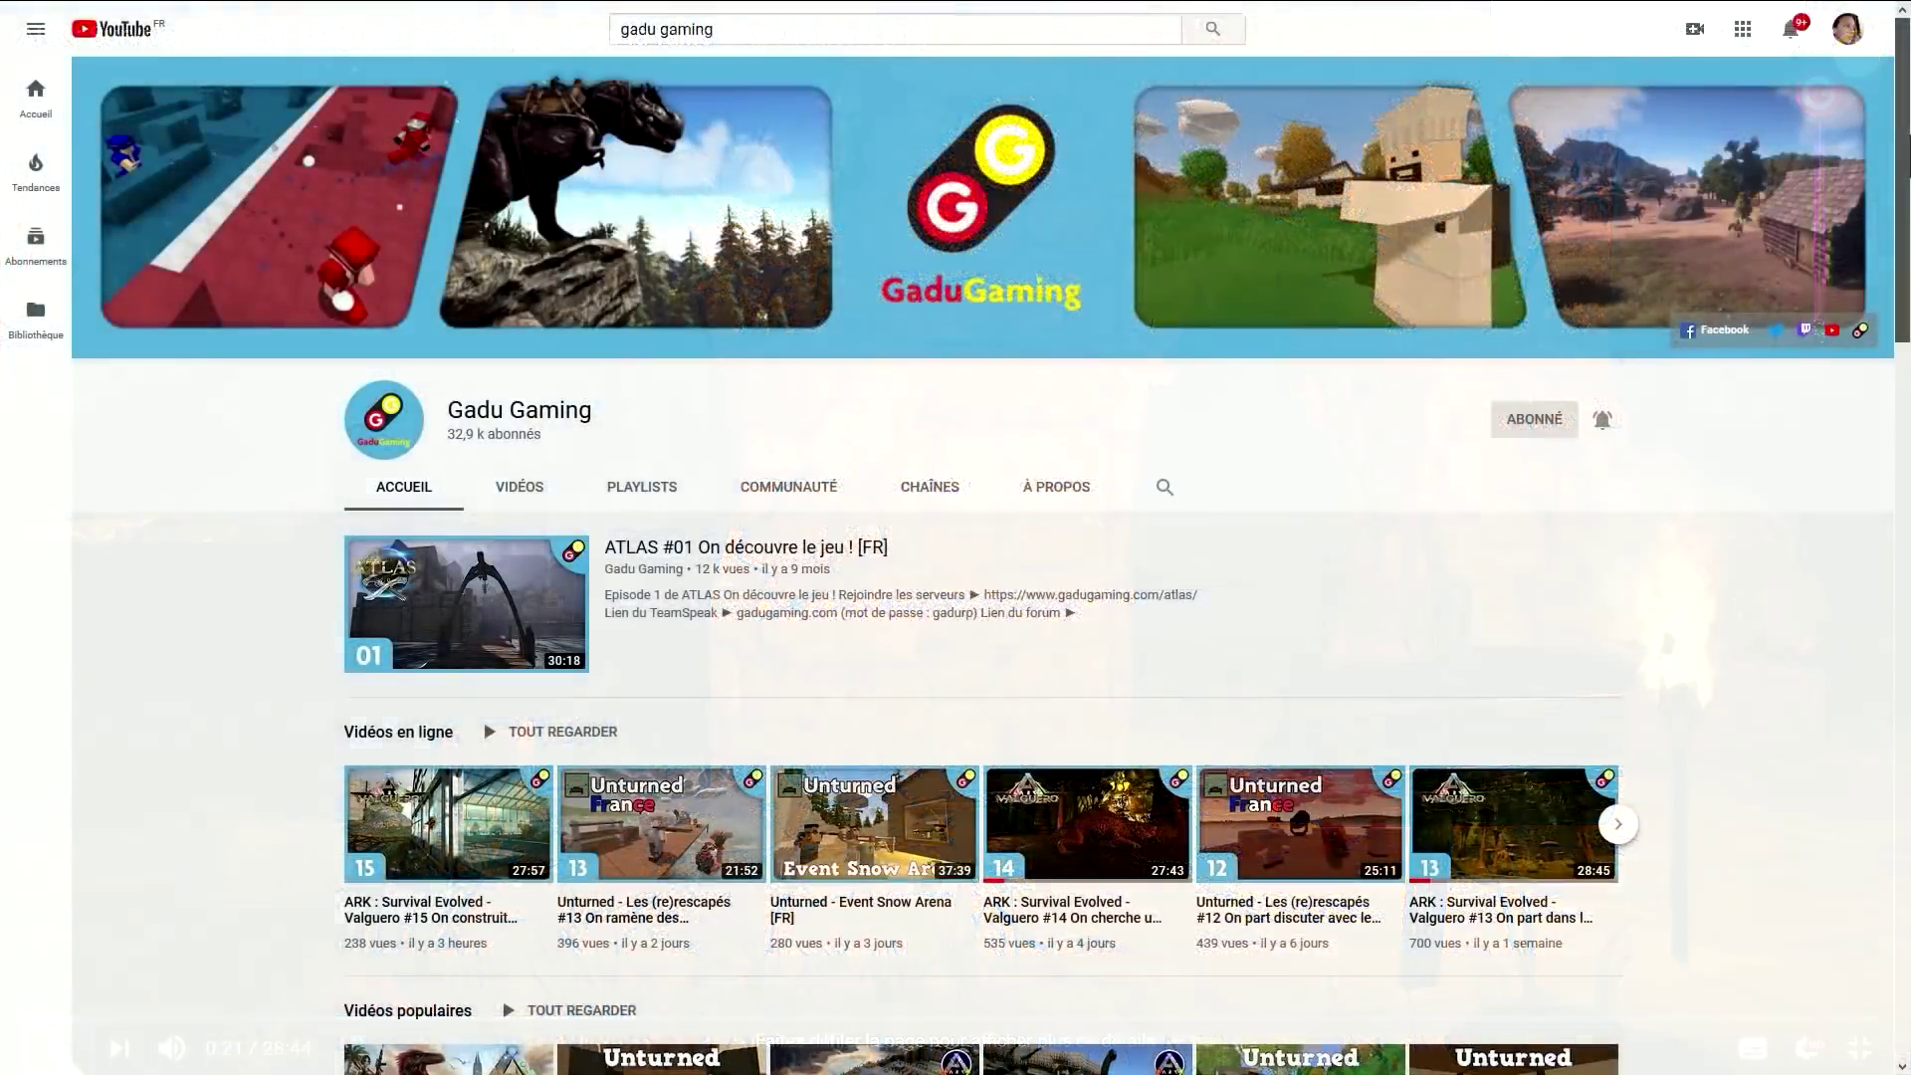
# Browse the Gadu Gaming YouTube channel and open the servers page from the Gadu Gaming forum.
pyautogui.scroll(-6, 981, 557)
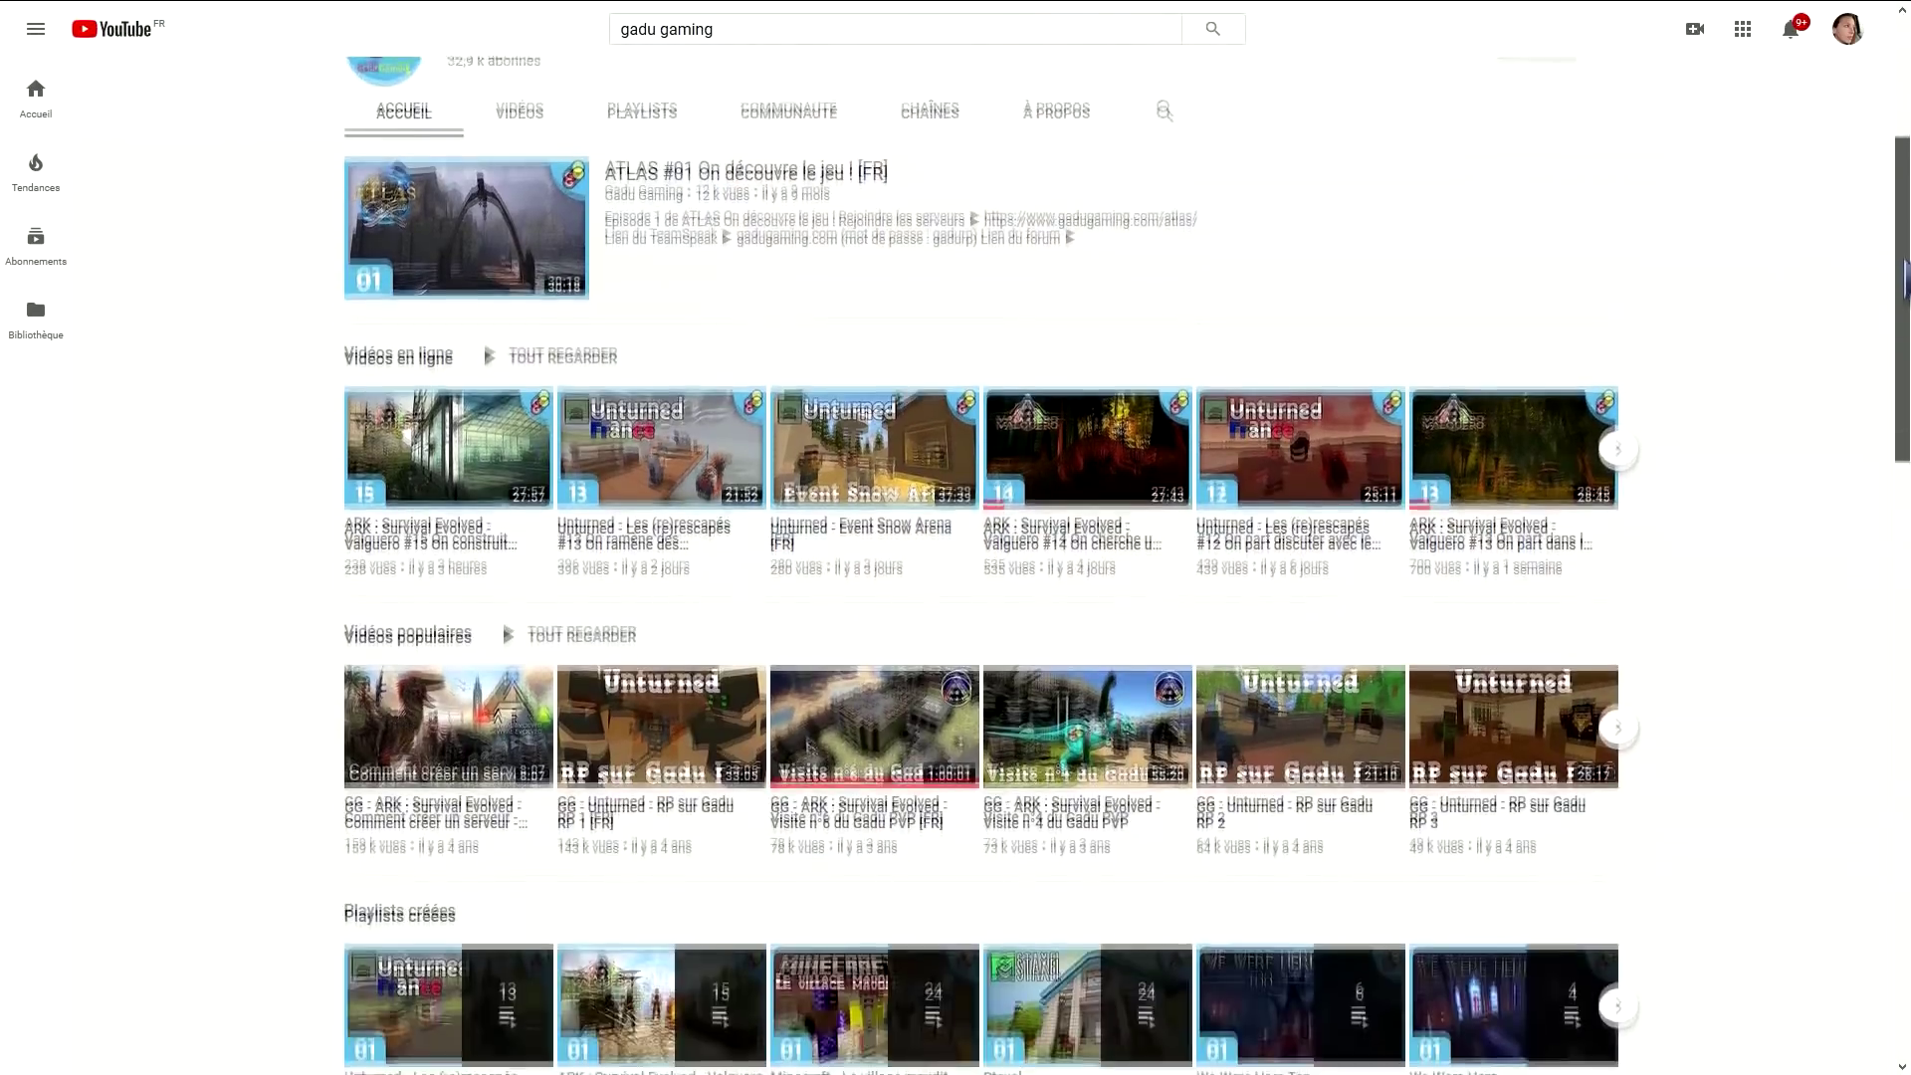
pyautogui.scroll(-3, 980, 558)
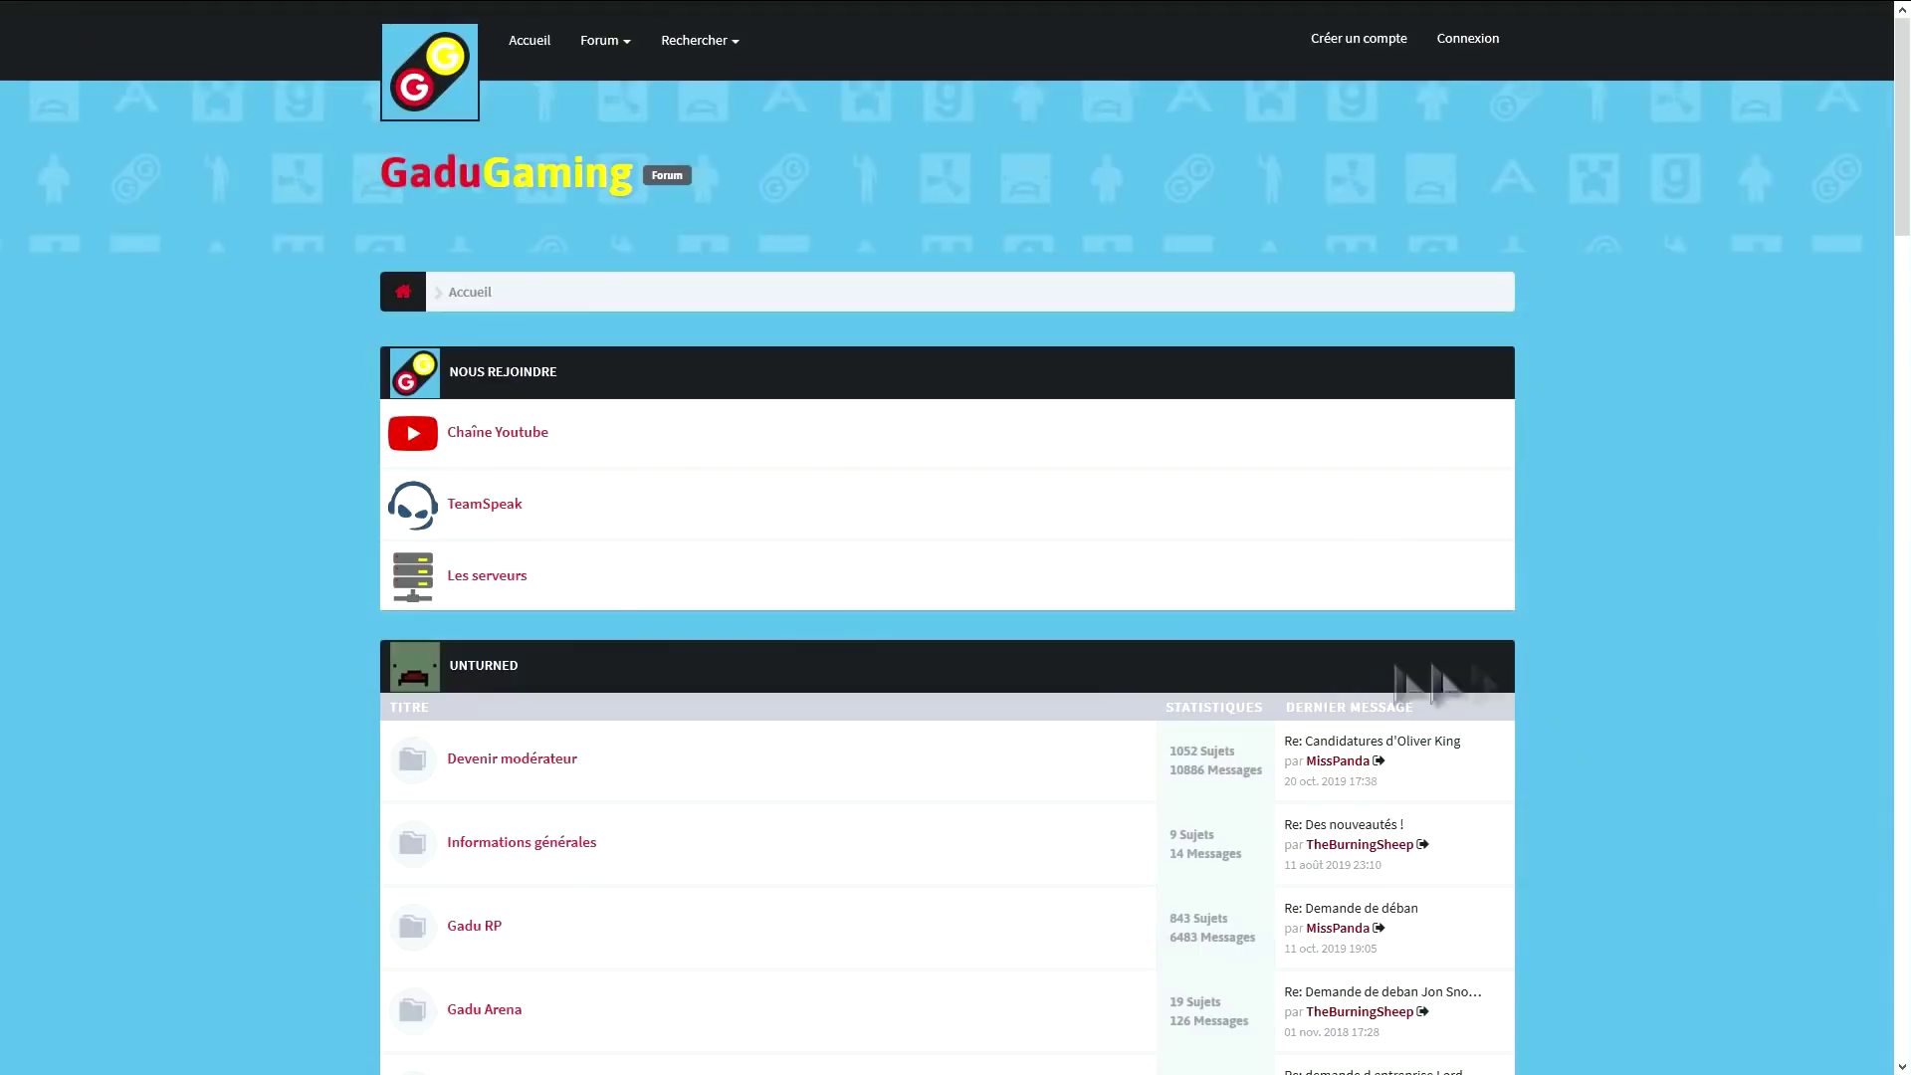
pyautogui.click(501, 596)
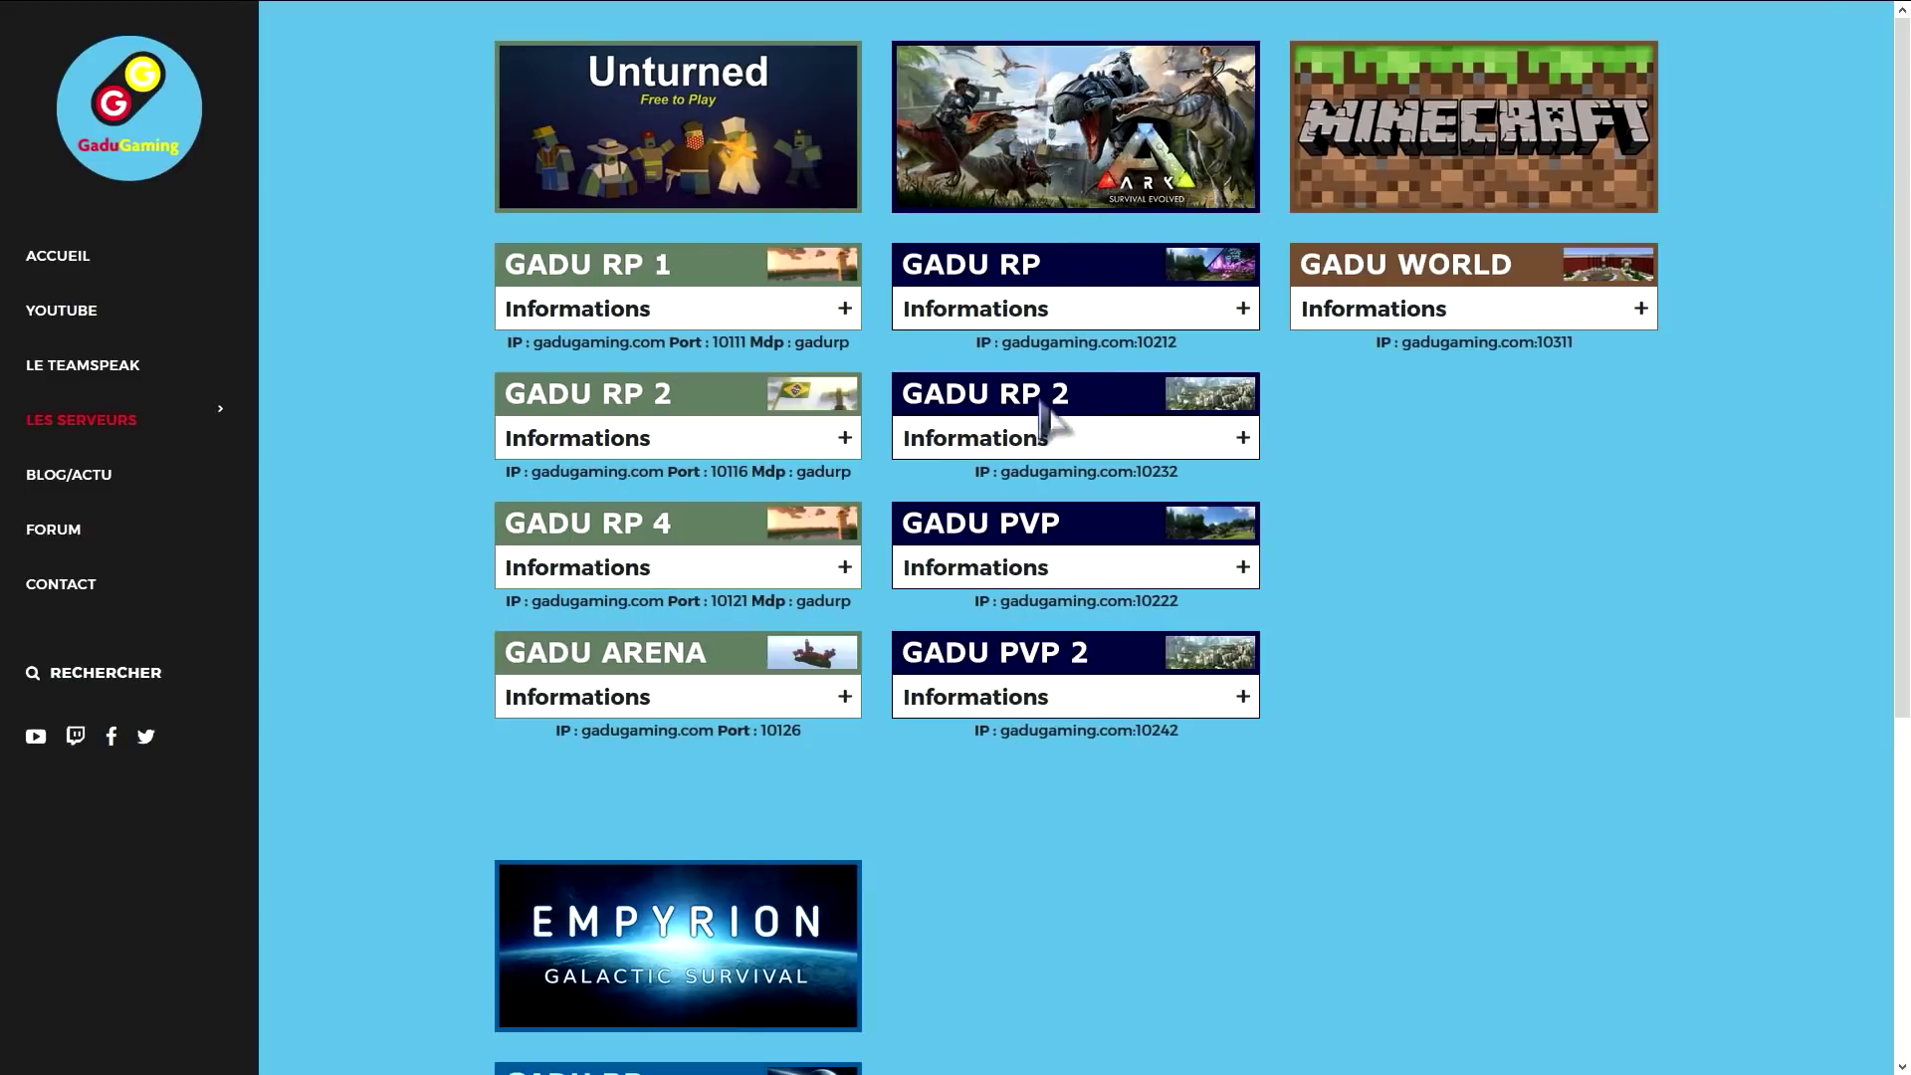
# Expand the information for the ARK server GADU RP 2 and highlight its IP line.
pyautogui.click(971, 443)
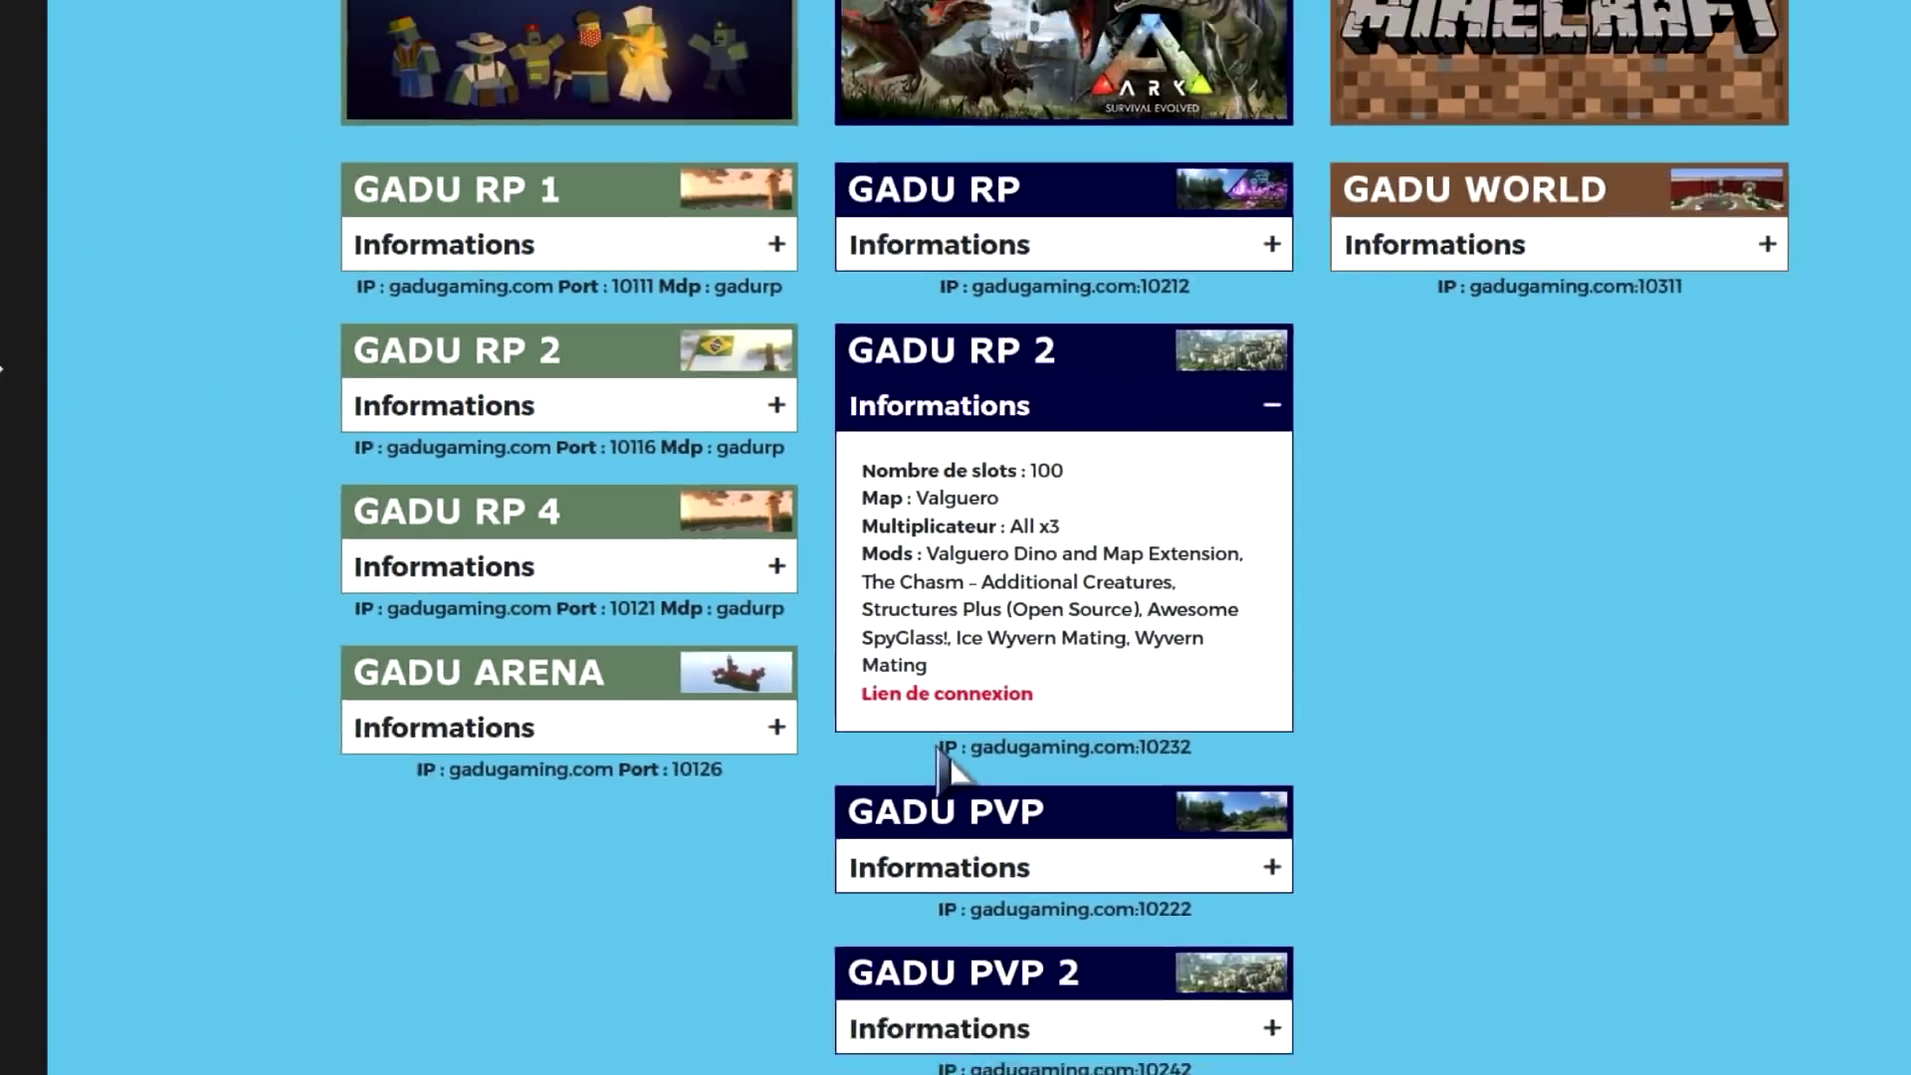
pyautogui.moveTo(828, 849); pyautogui.dragTo(1010, 858)
pyautogui.moveTo(1066, 717); pyautogui.dragTo(1207, 718)
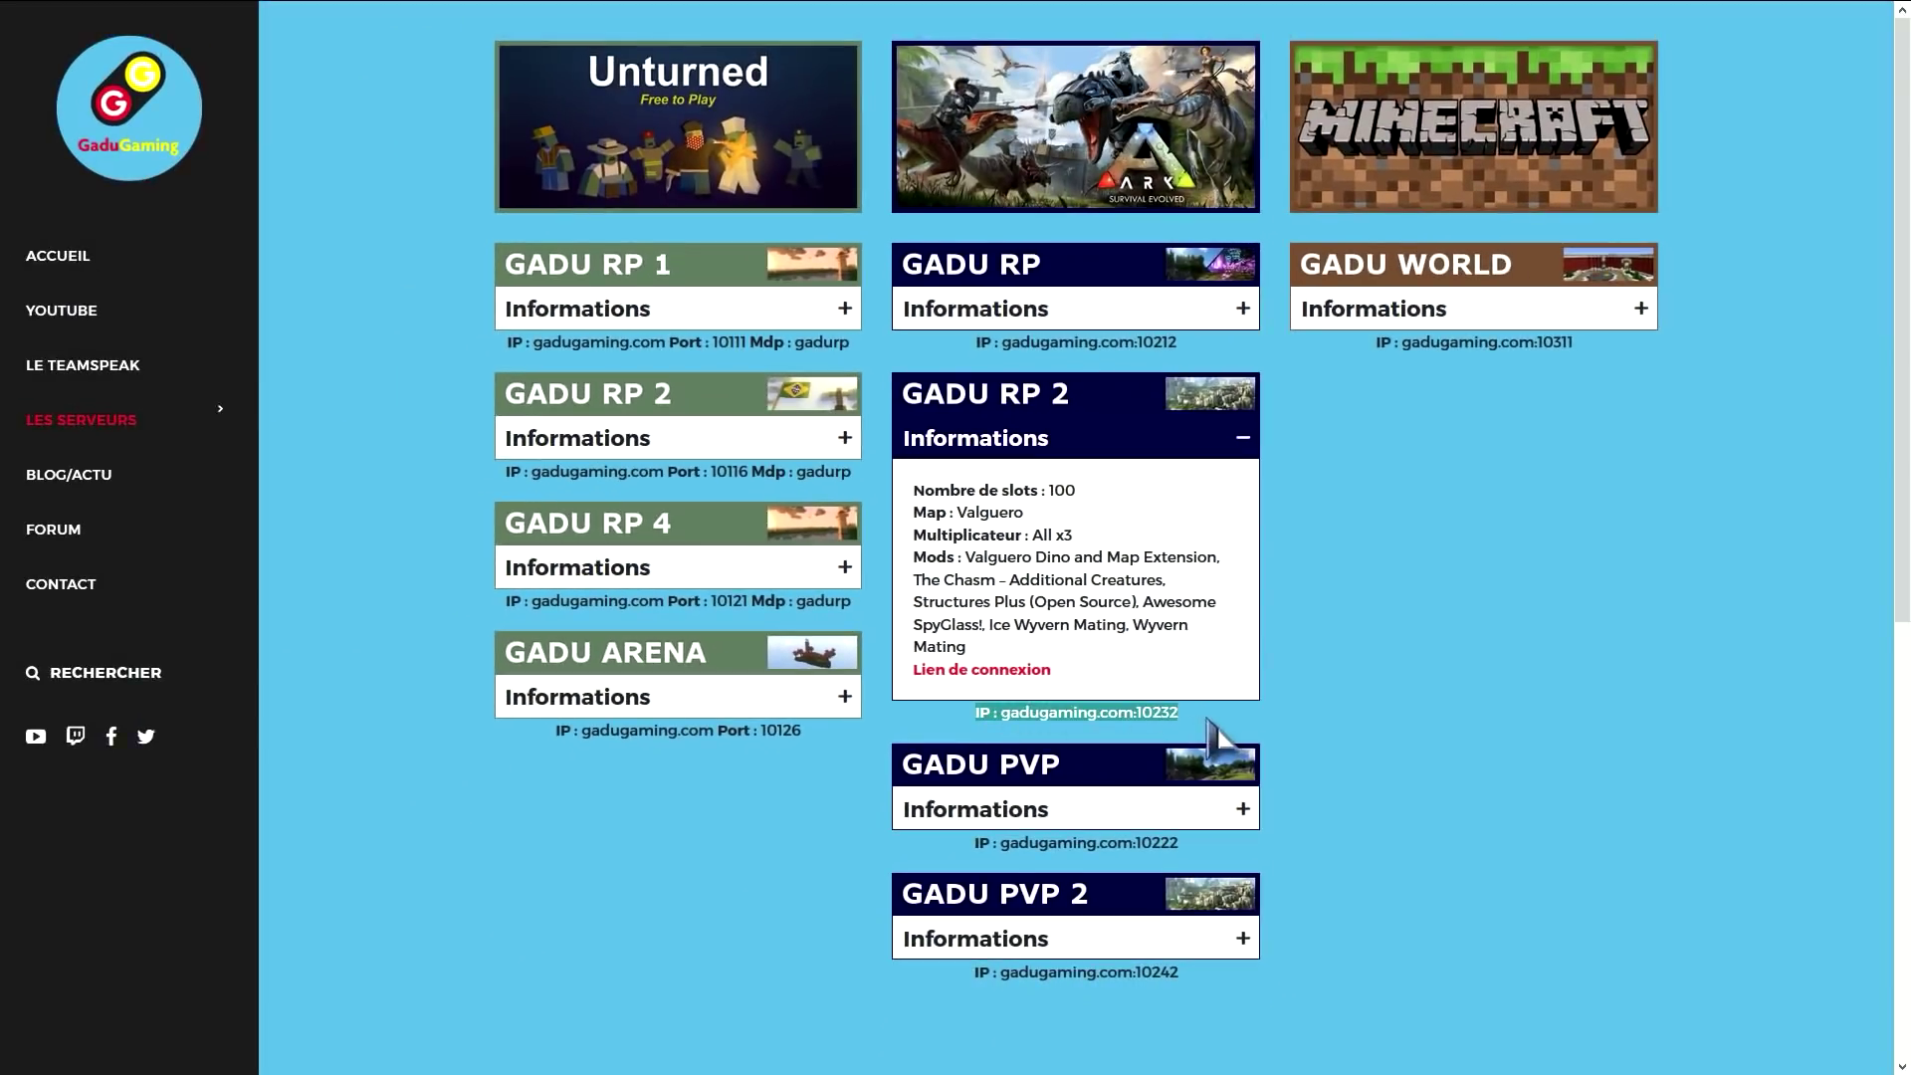
pyautogui.click(1209, 736)
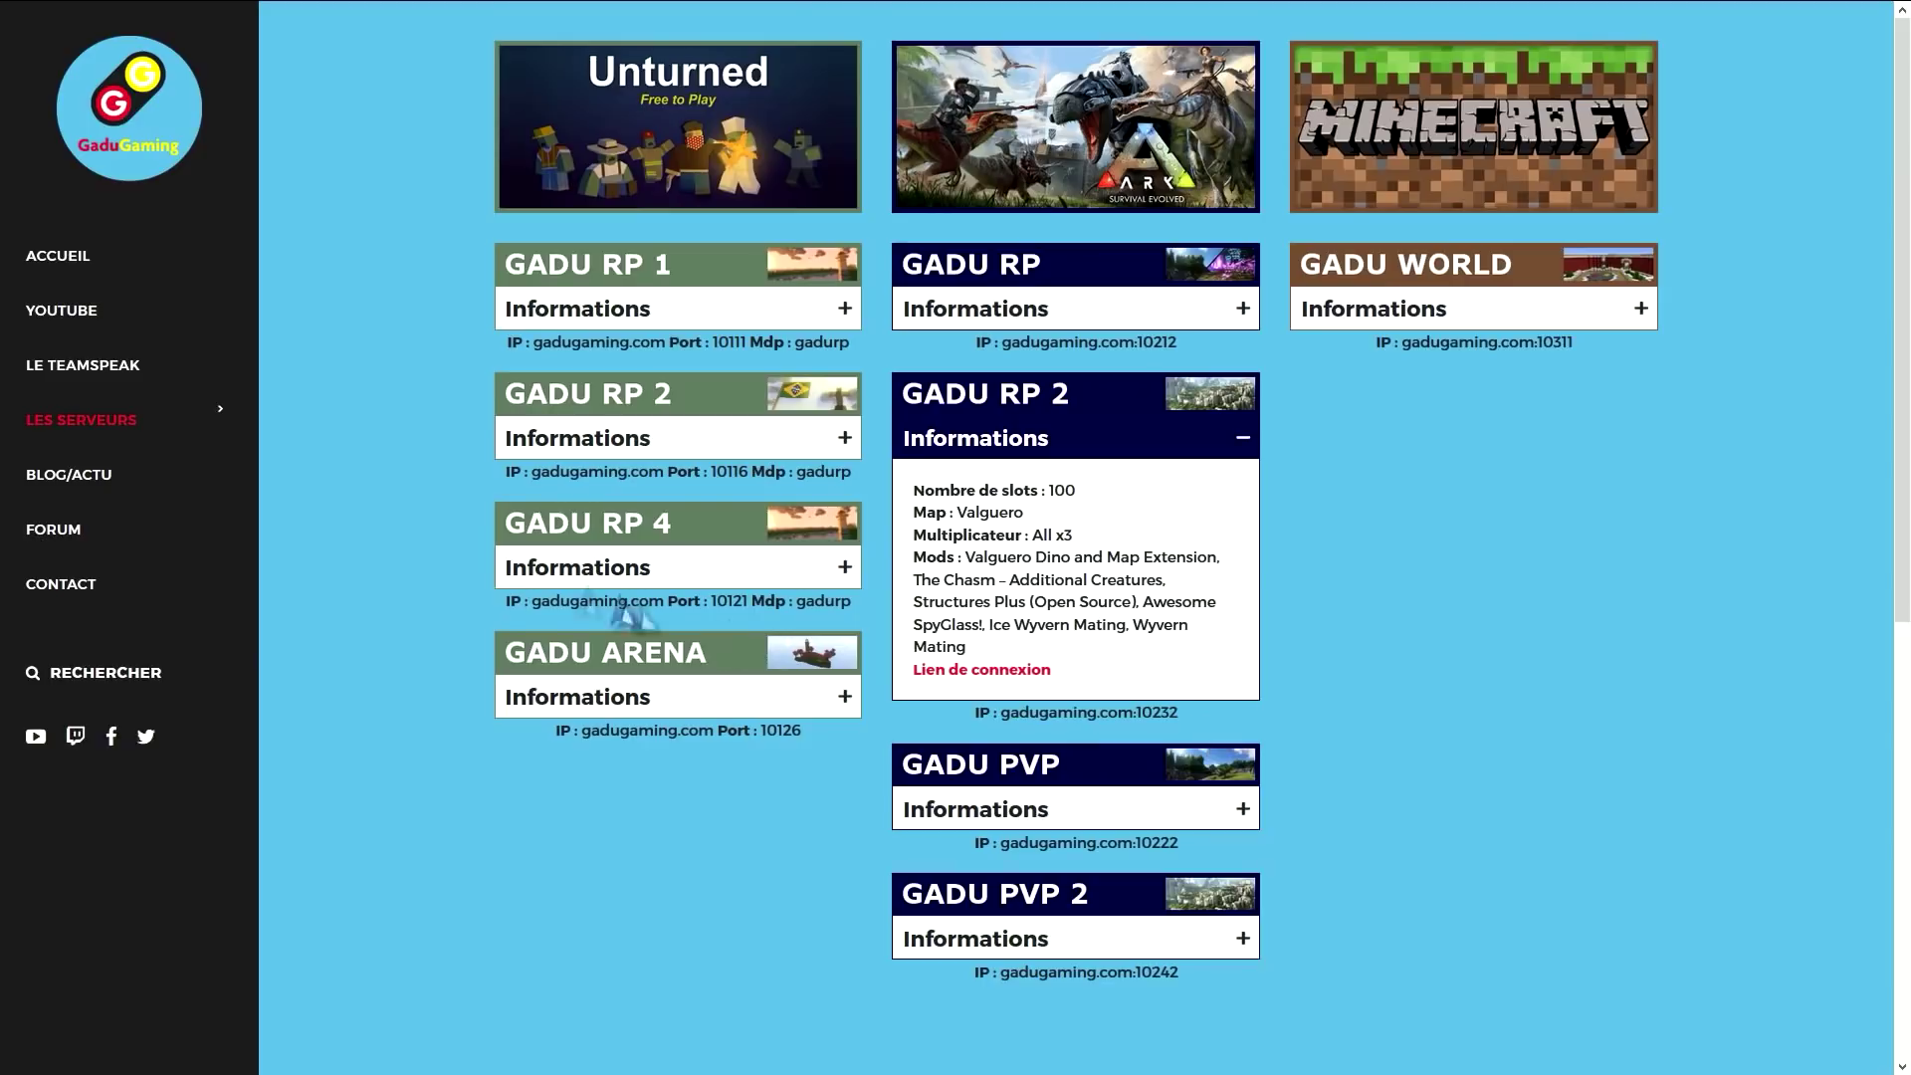
# Open the Gadu Gaming site's YouTube page and look through its videos.
pyautogui.click(68, 316)
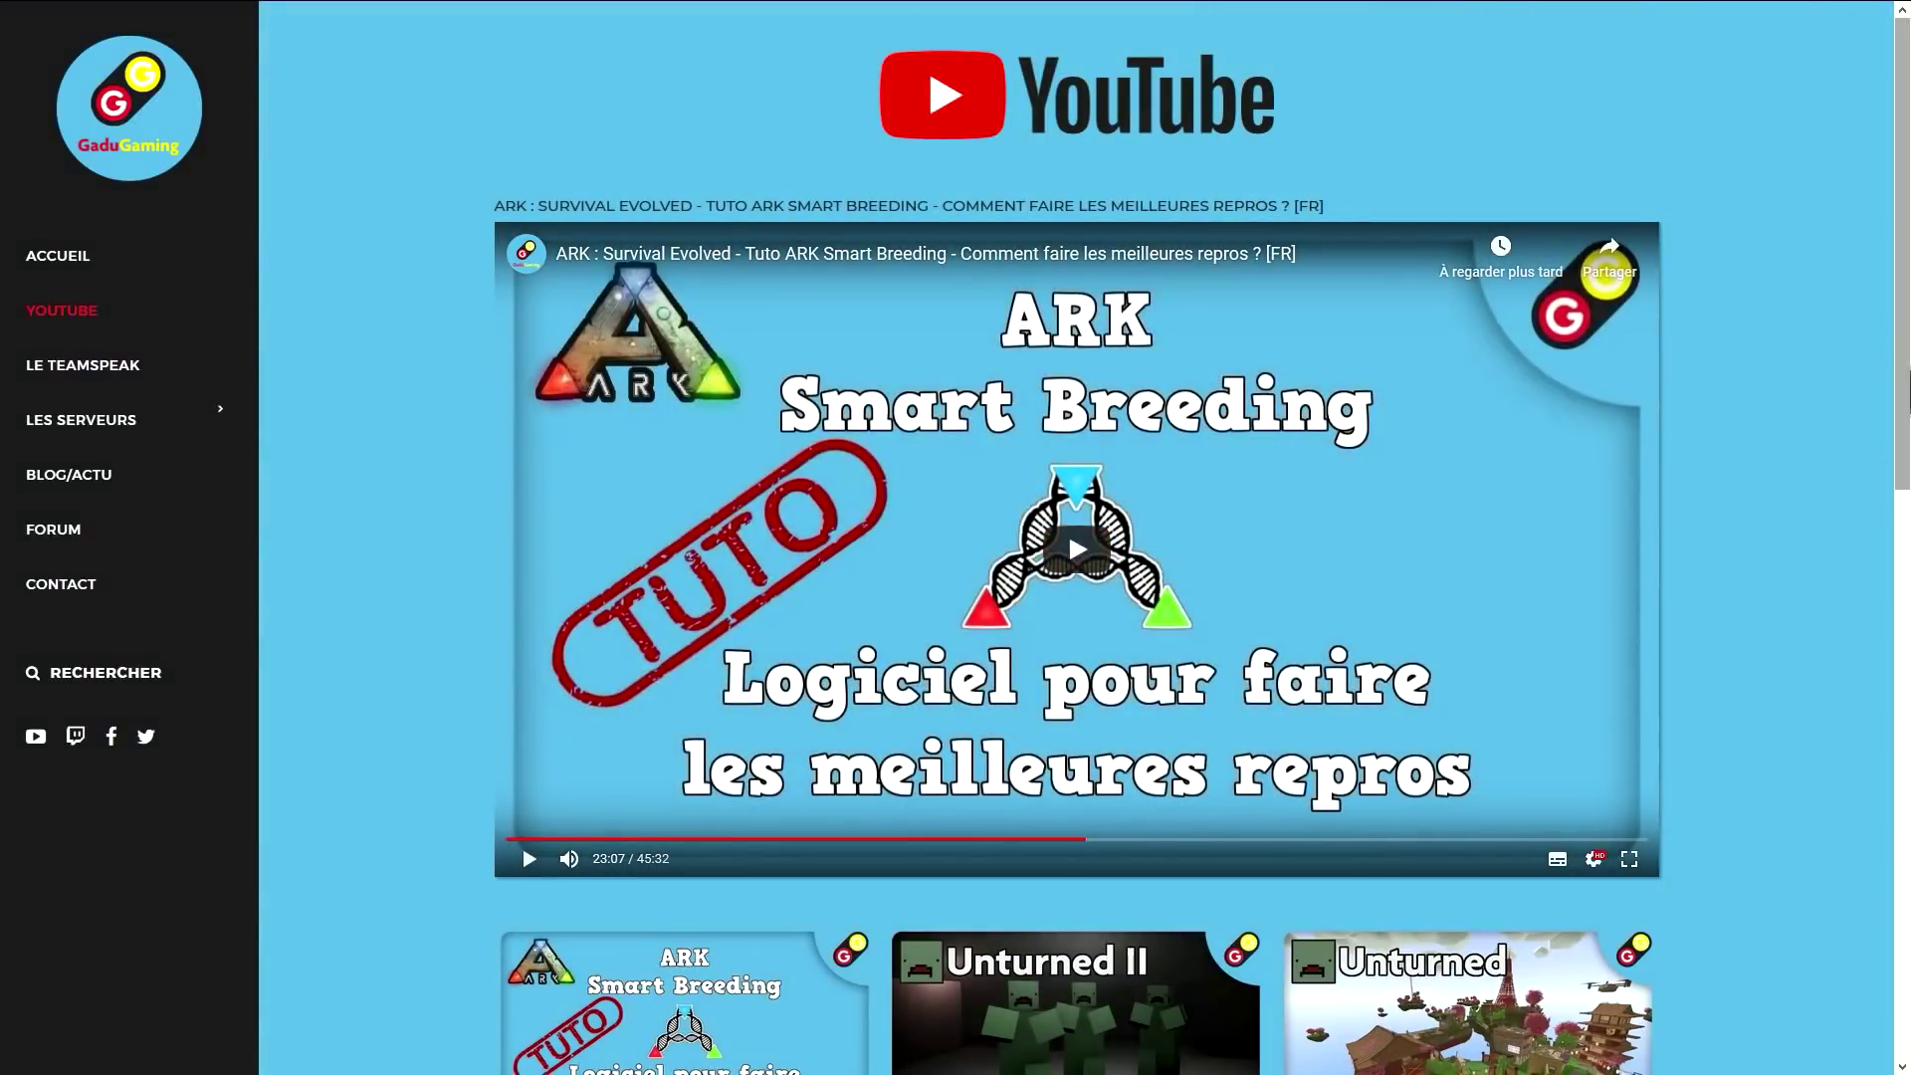
pyautogui.scroll(-2, 1066, 402)
pyautogui.scroll(-8, 1067, 402)
pyautogui.scroll(7, 1067, 402)
pyautogui.scroll(3, 1095, 447)
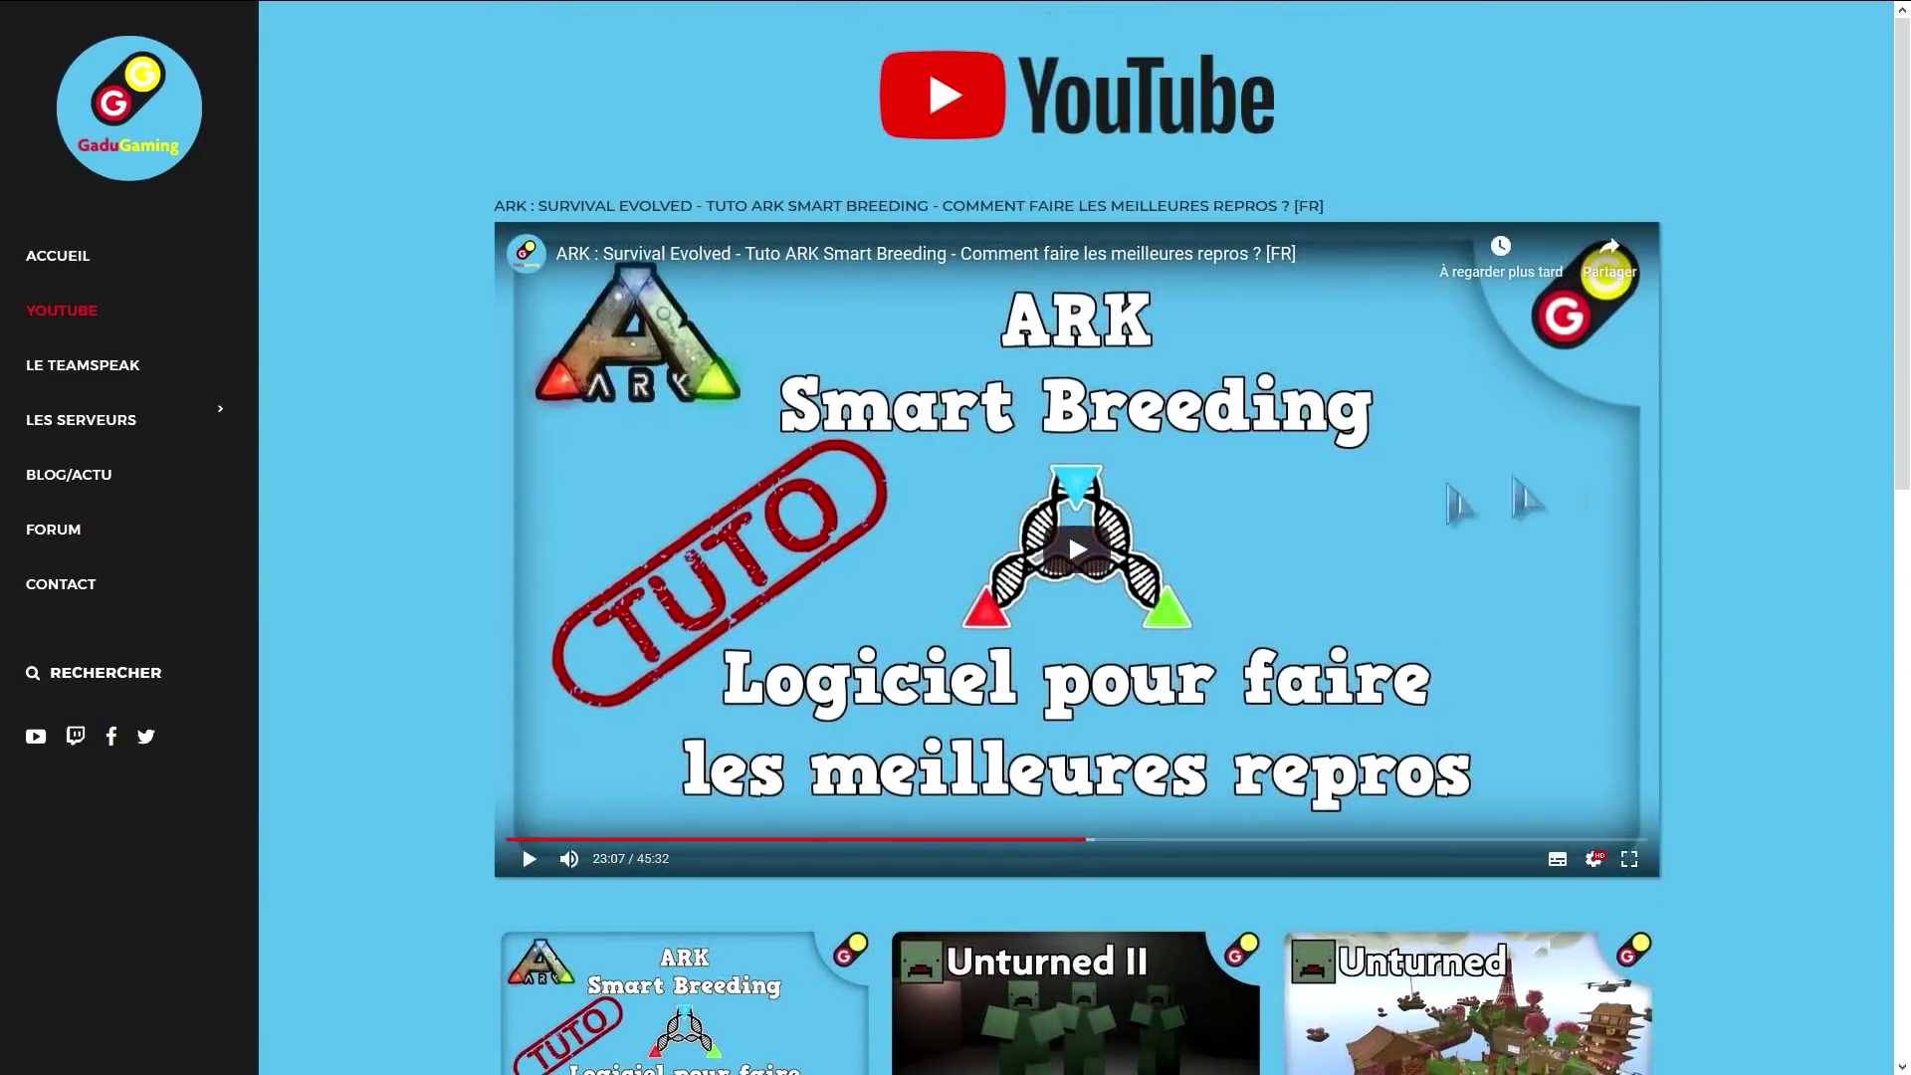
# Open the site's TeamSpeak page, then expand and collapse the TeamSpeak information.
pyautogui.click(95, 373)
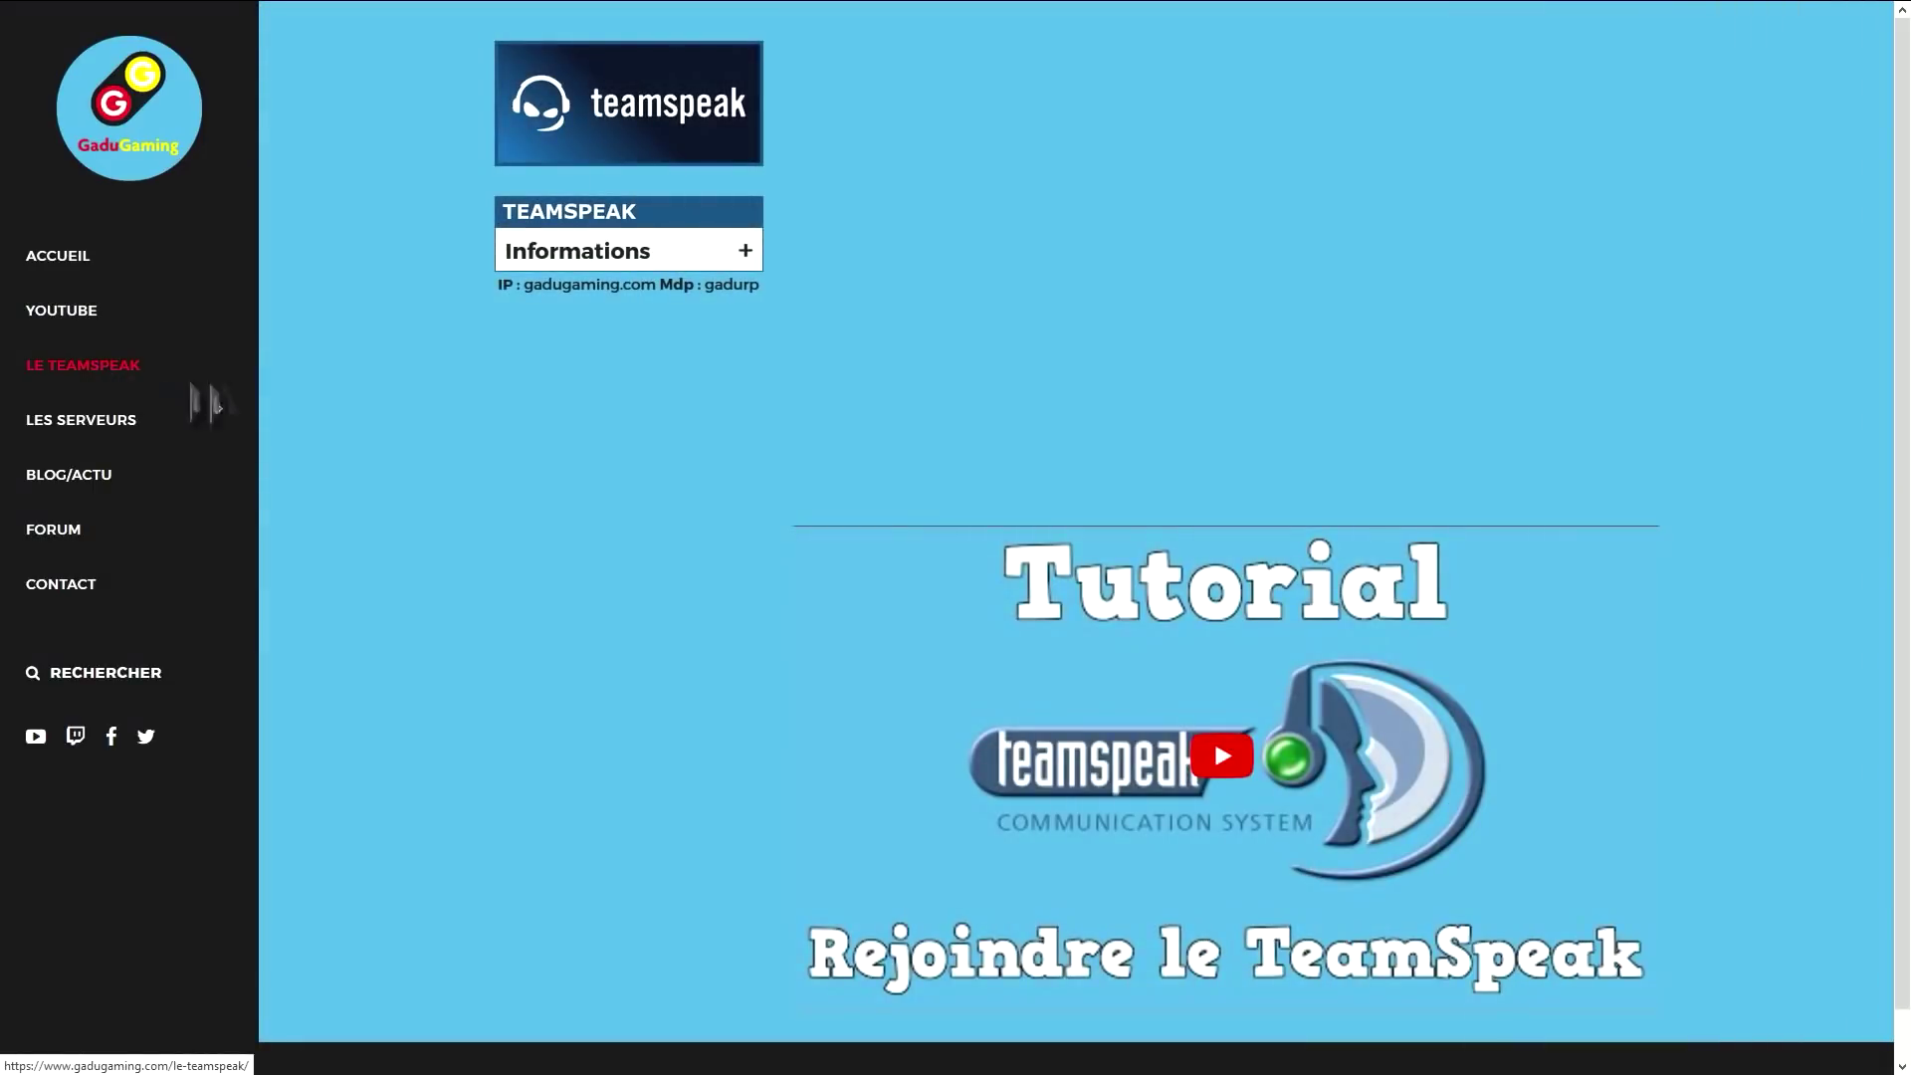
pyautogui.click(748, 259)
pyautogui.click(748, 255)
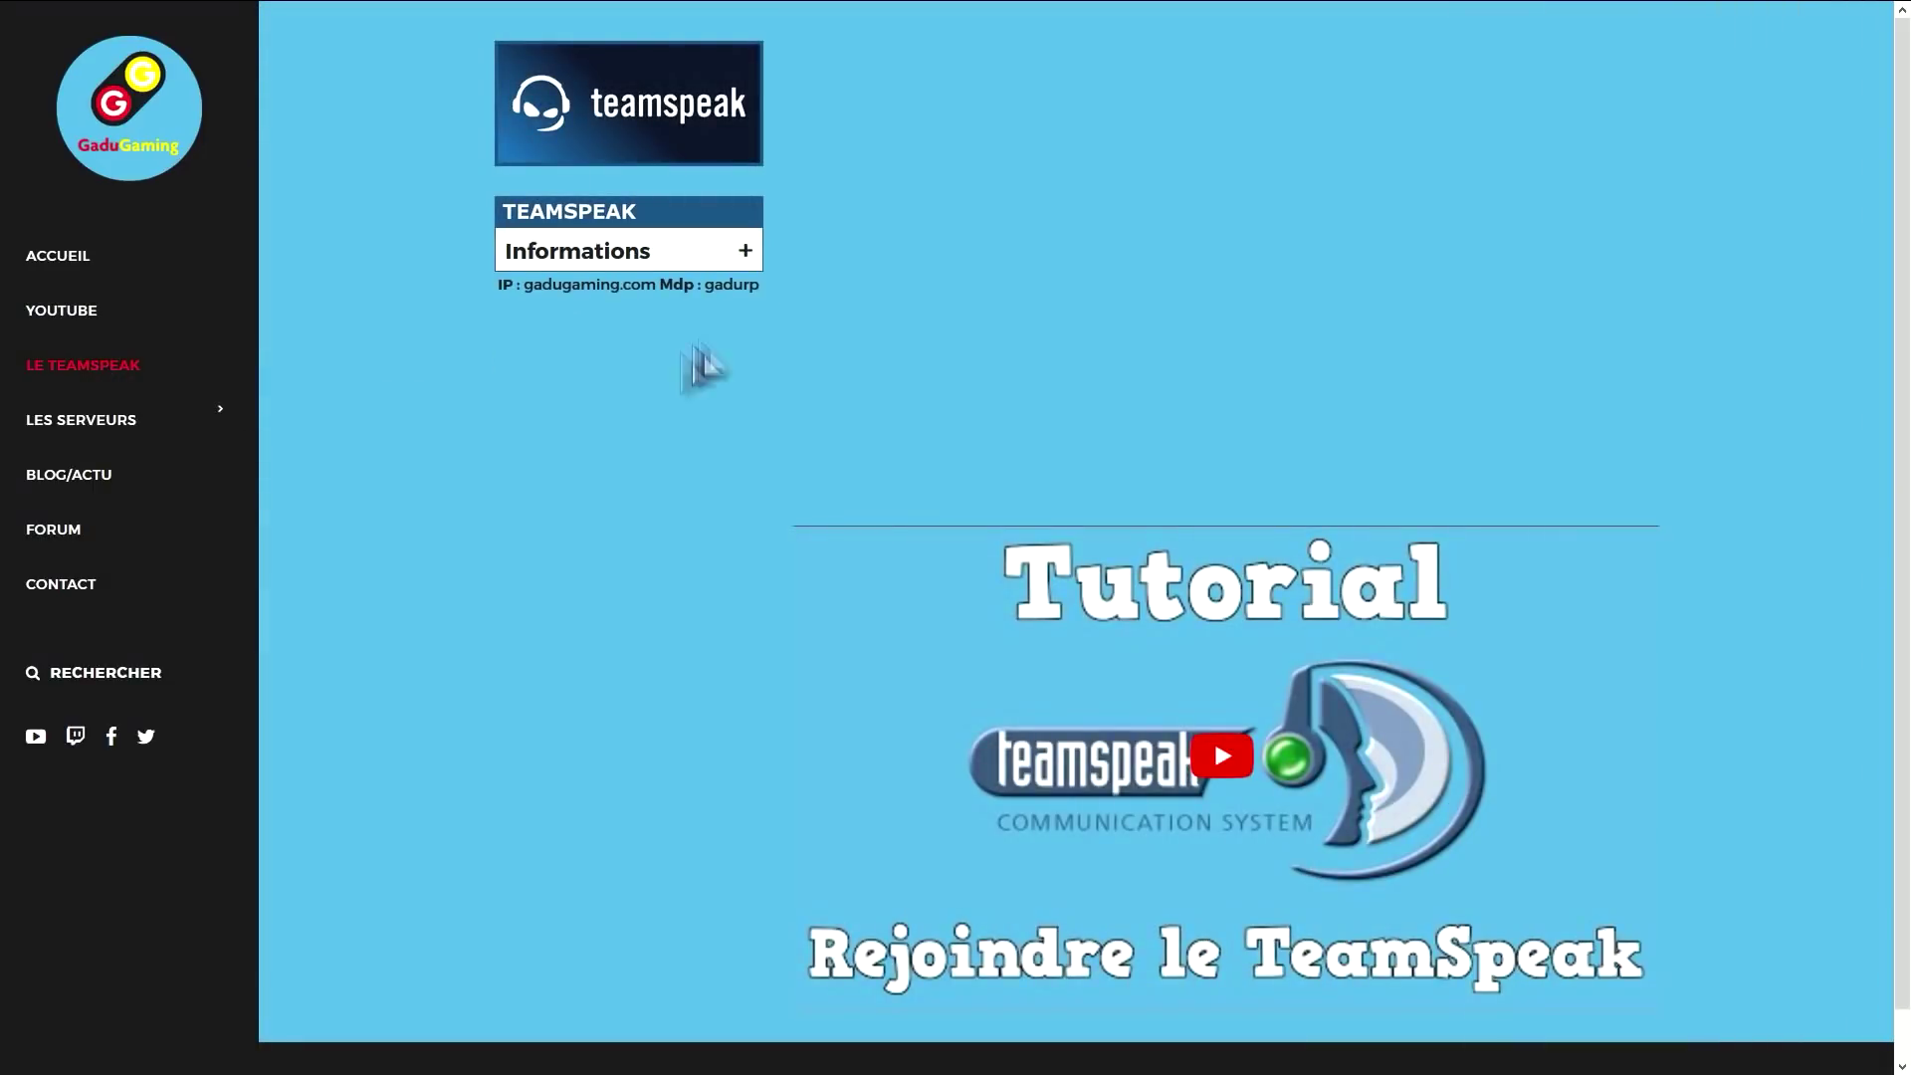
# Open the site's forum and browse it, then look through the Gadu Gaming YouTube channel.
pyautogui.click(60, 531)
pyautogui.moveTo(1901, 167); pyautogui.dragTo(1877, 386)
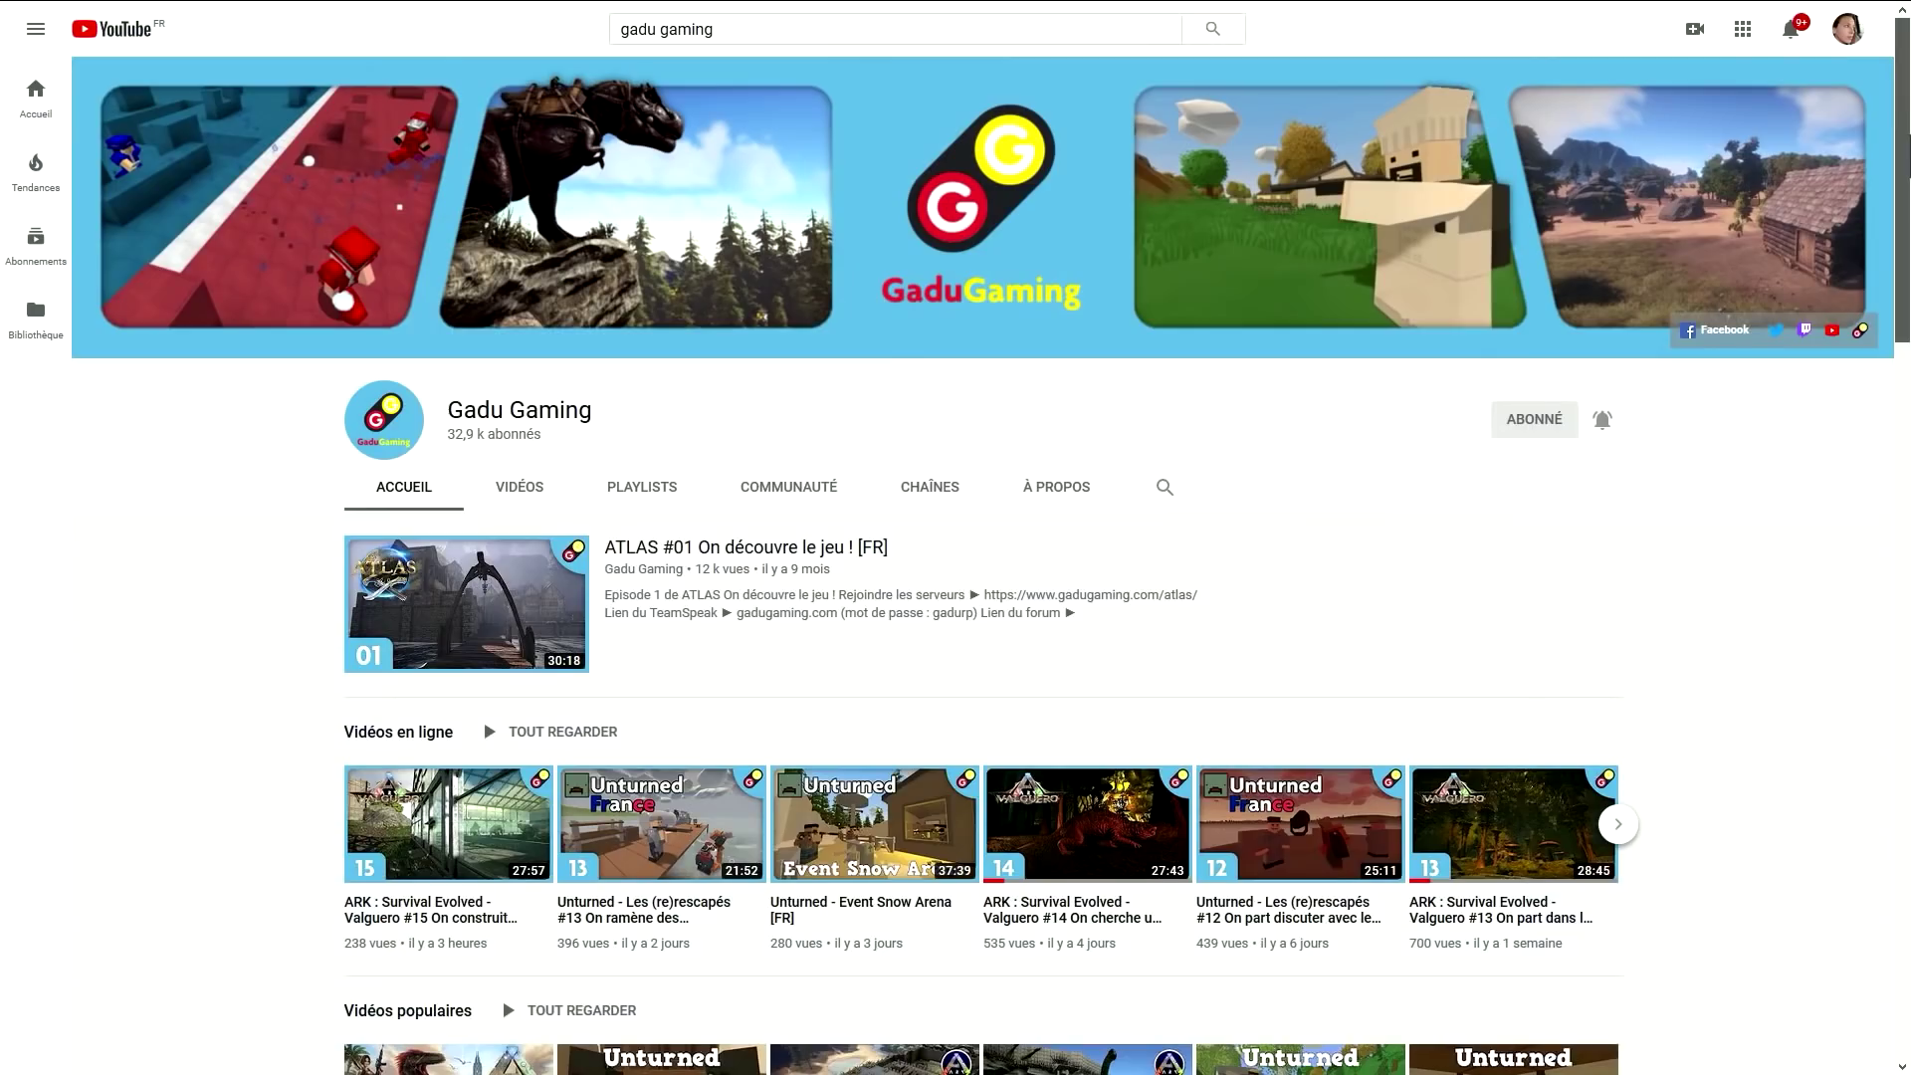
pyautogui.scroll(-3, 956, 598)
pyautogui.moveTo(1903, 244); pyautogui.dragTo(1903, 406)
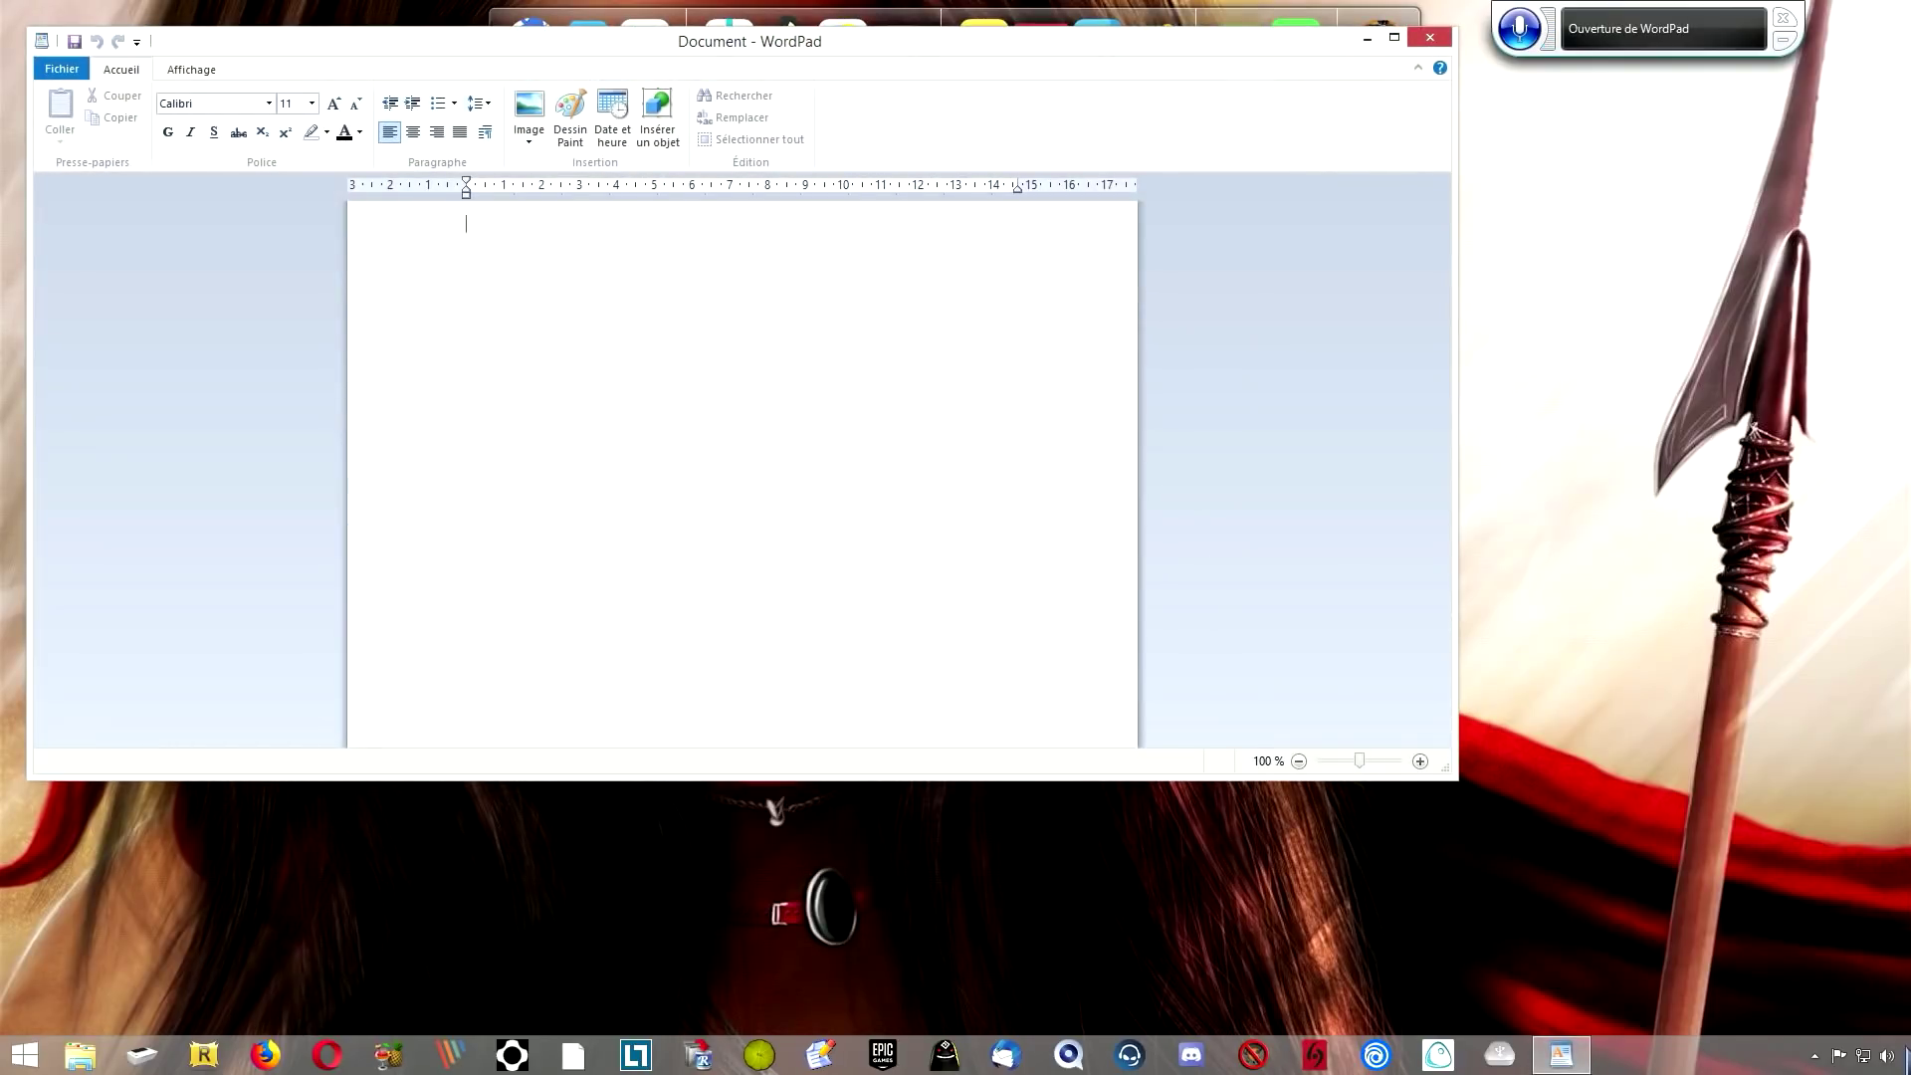
# Switch to WordPad with its window maximized and delete all the text in the document.
pyautogui.click(1394, 37)
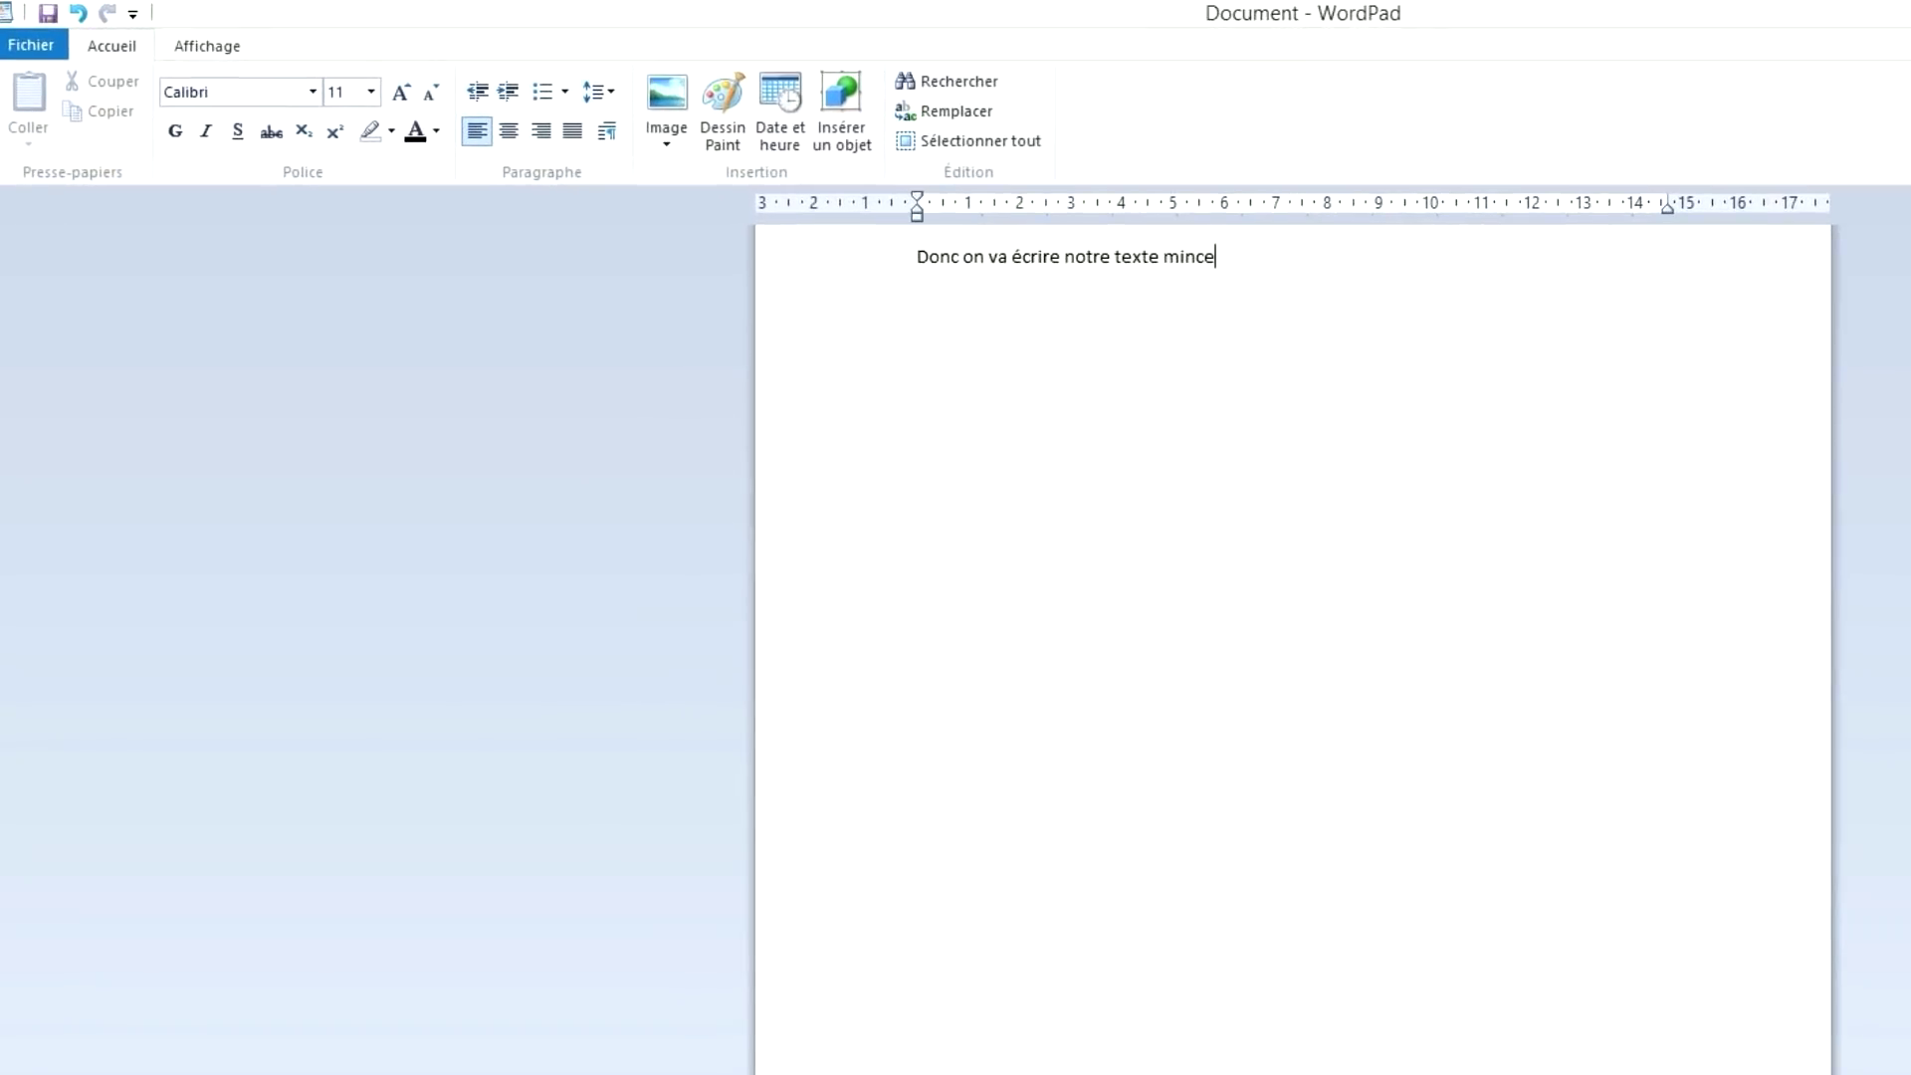
pyautogui.hotkey('ctrl', 'a')
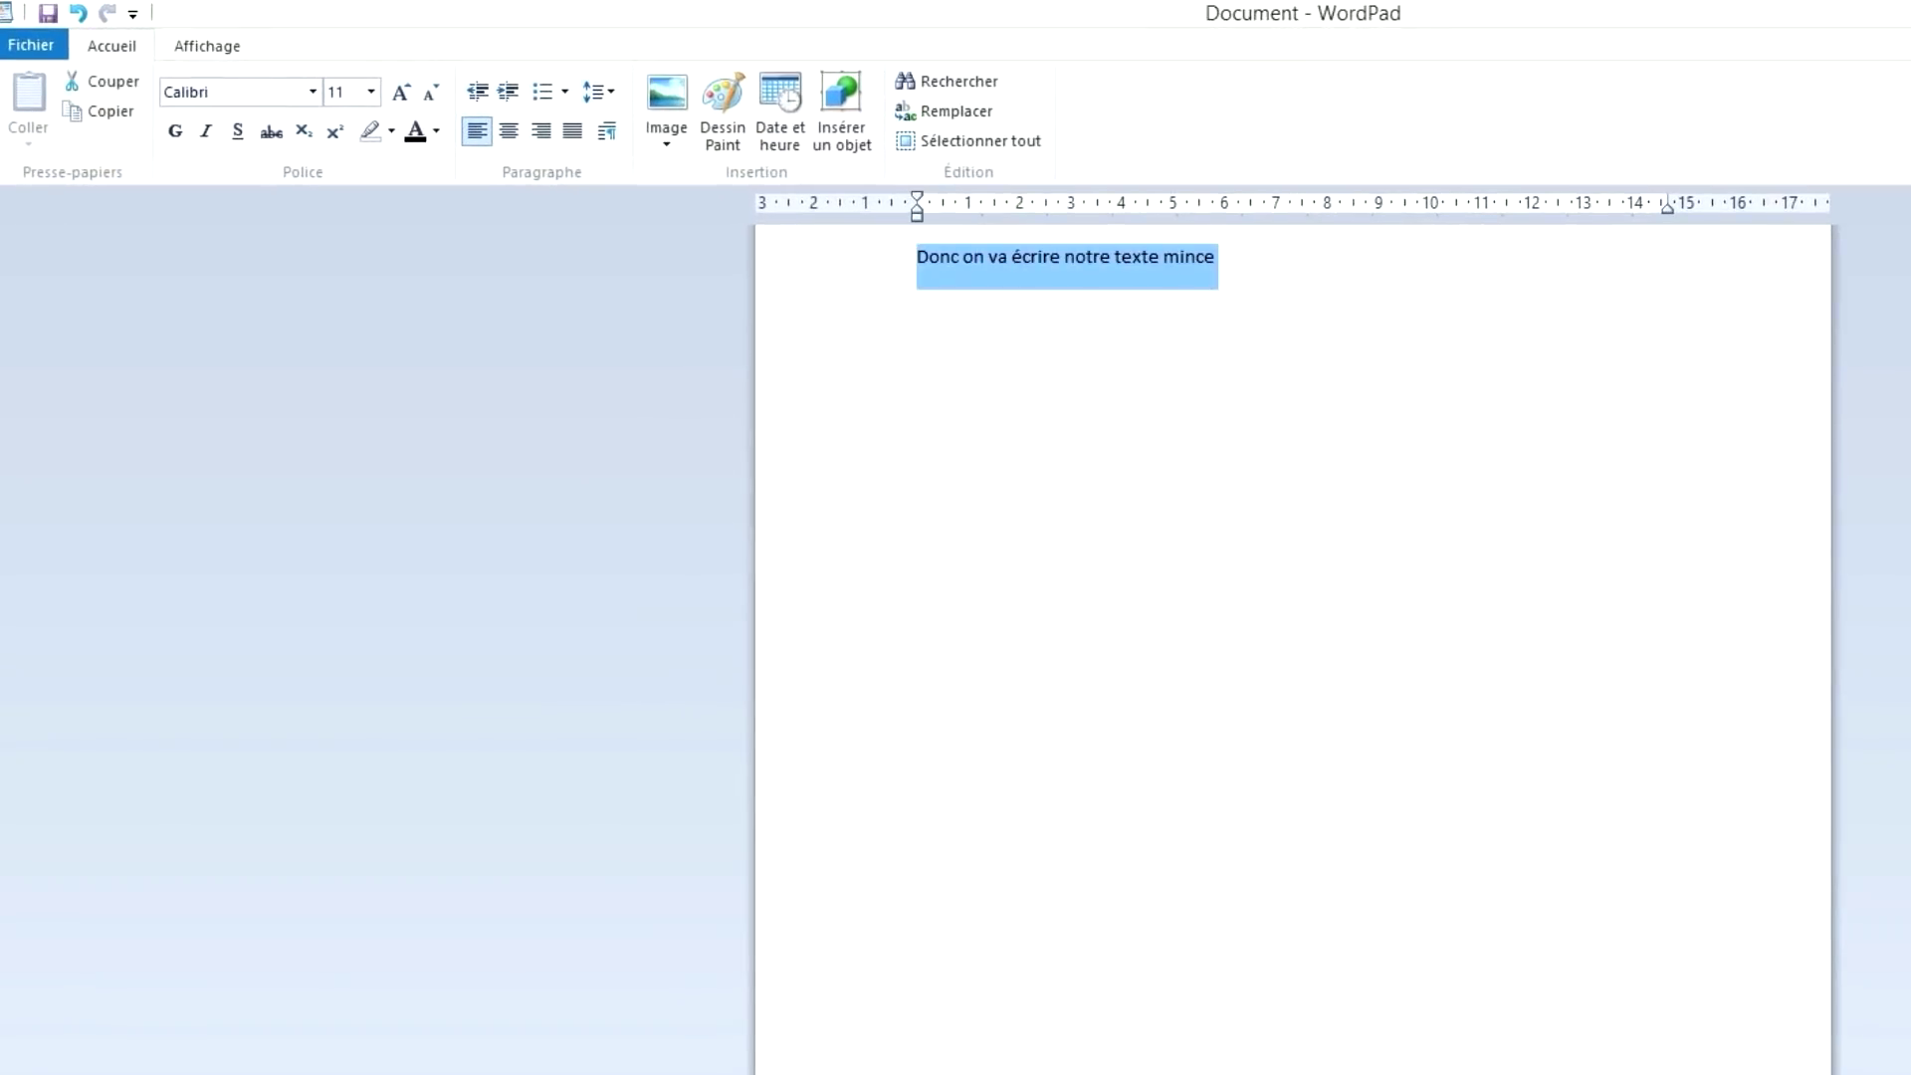
pyautogui.press('Delete')
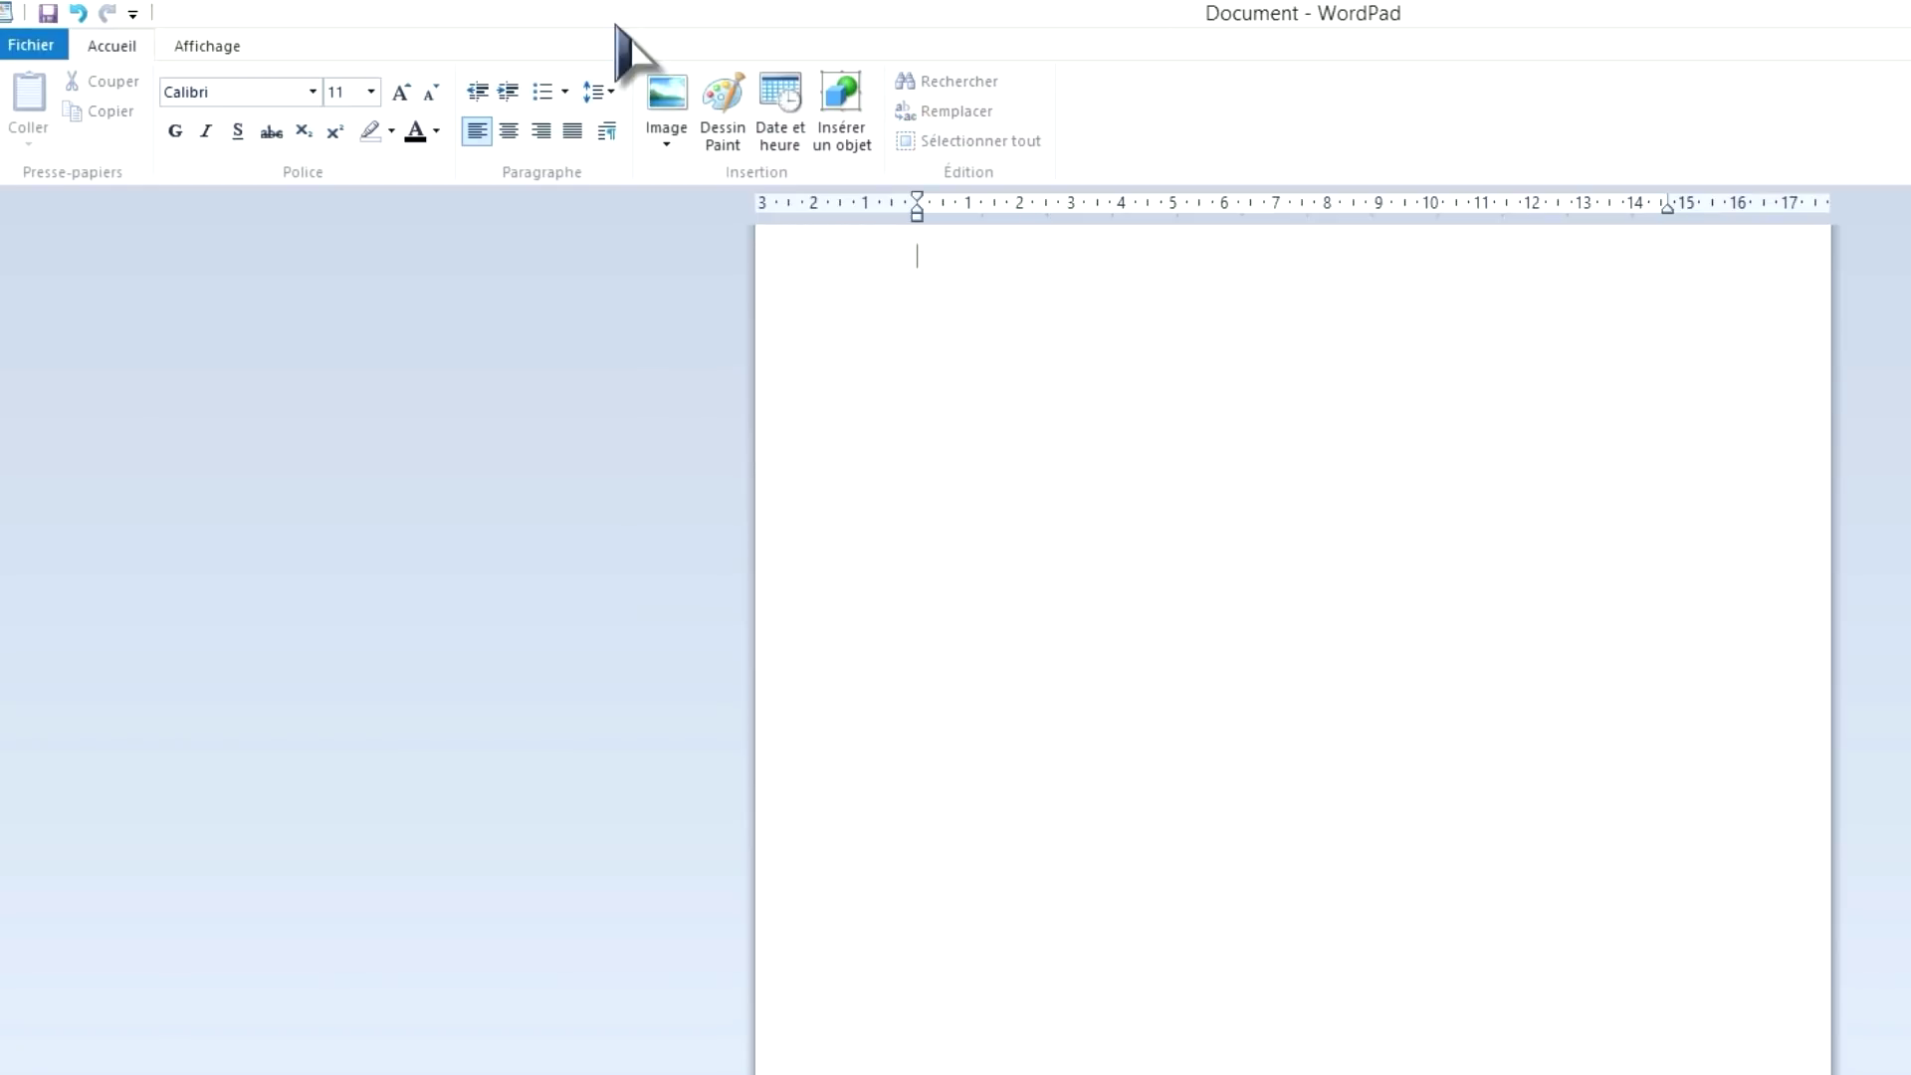
# Enter "Alors évidemment il va falloir être précis et concis et bien articulée" and start a new paragraph.
pyautogui.write('Alors évidemment il va falloir être précis et concis')
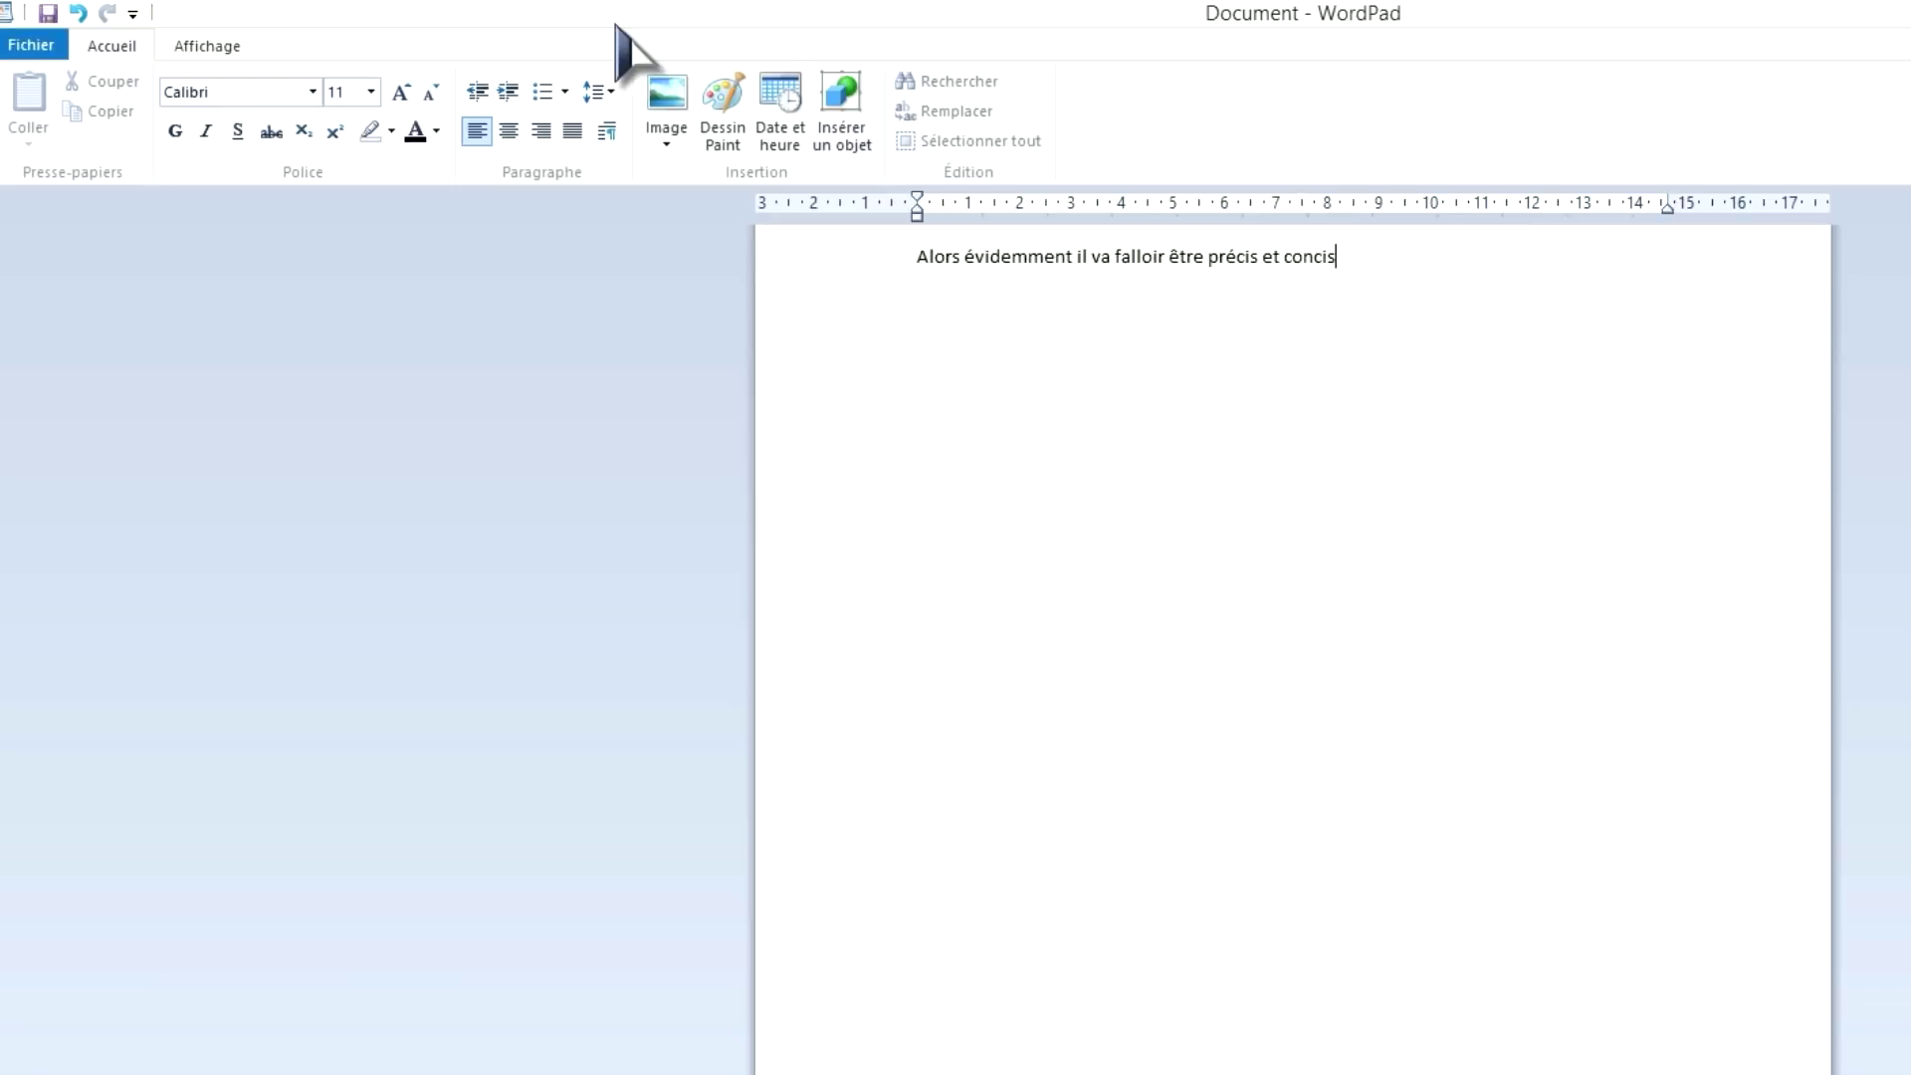
pyautogui.write(' et bien articulée ')
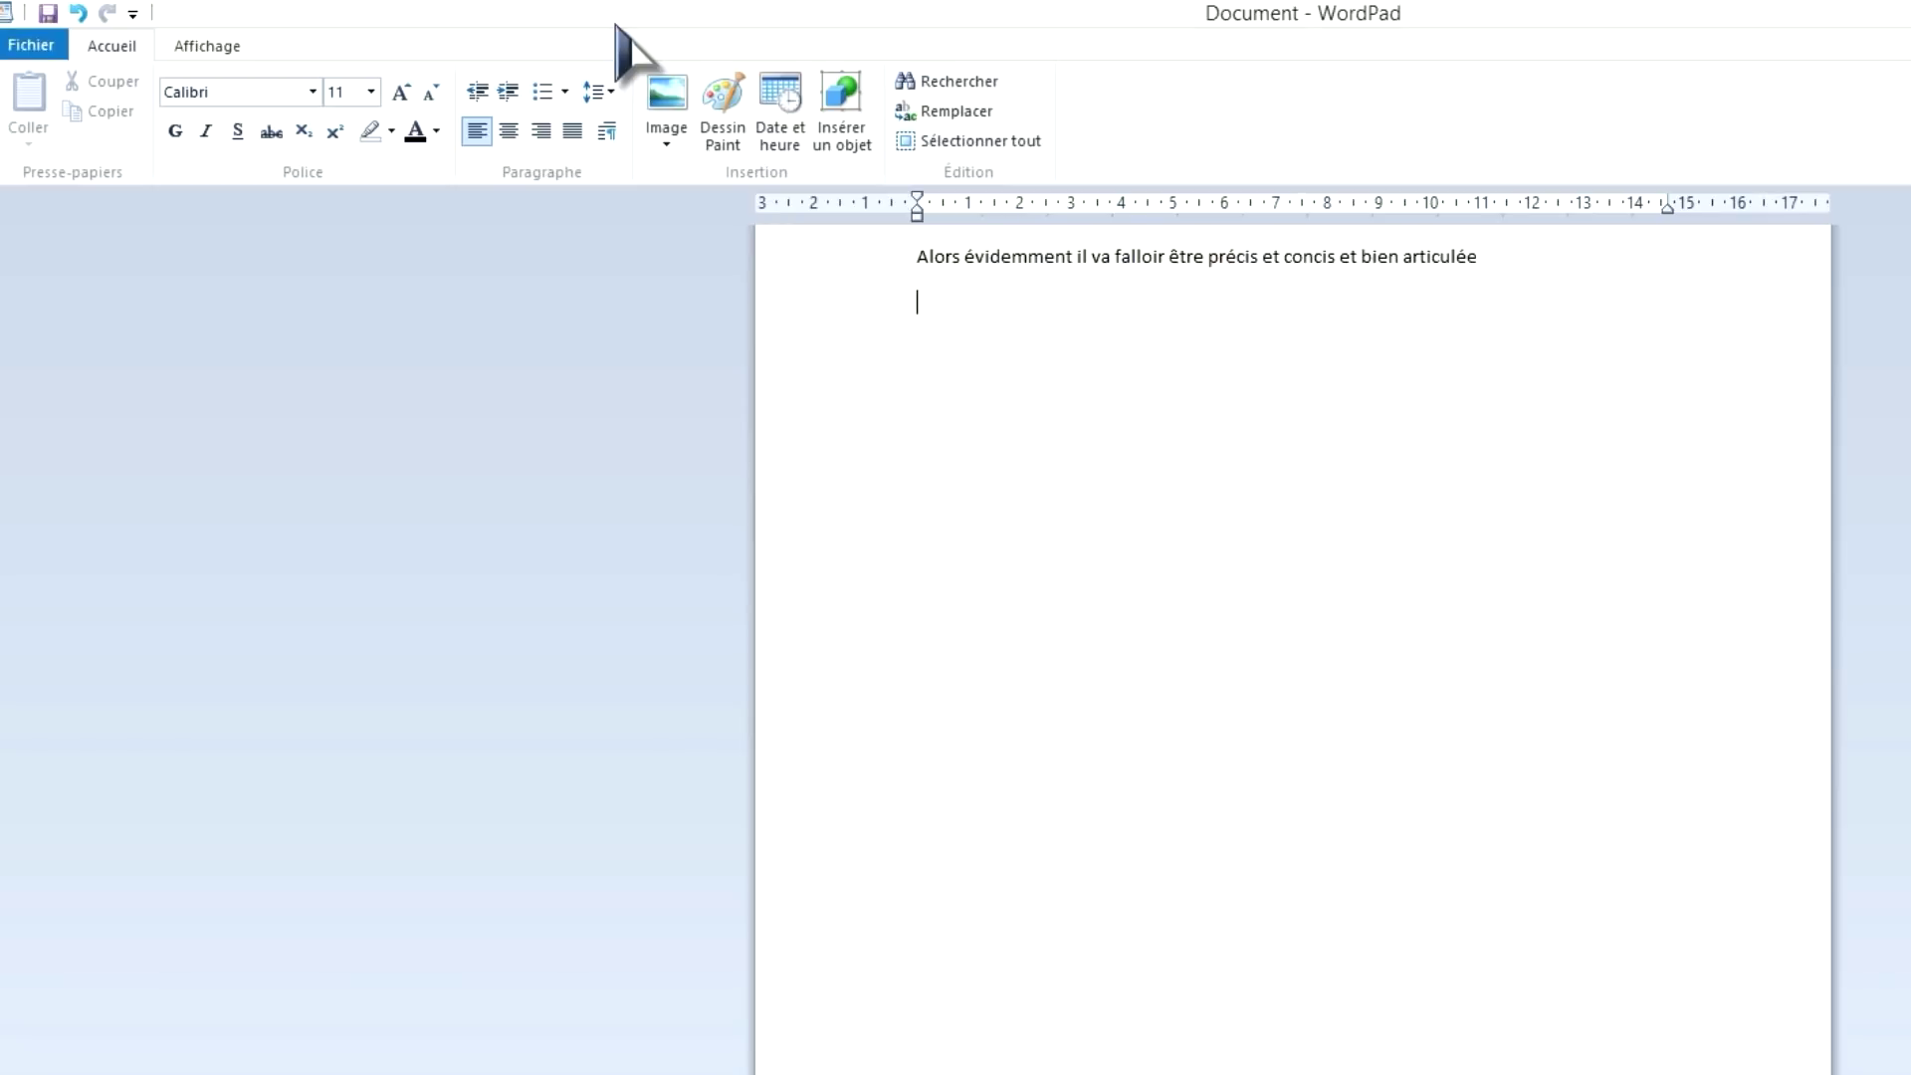
# Write "J'ai vu une chèvre à côté de chez moi elle avait une cuve rose et des oreilles vertes à ce moment je me suis dit tirs".
pyautogui.write("J'ai vu une chèvre à côté de chez moi elle avait une cuve rose et des oreilles vertes")
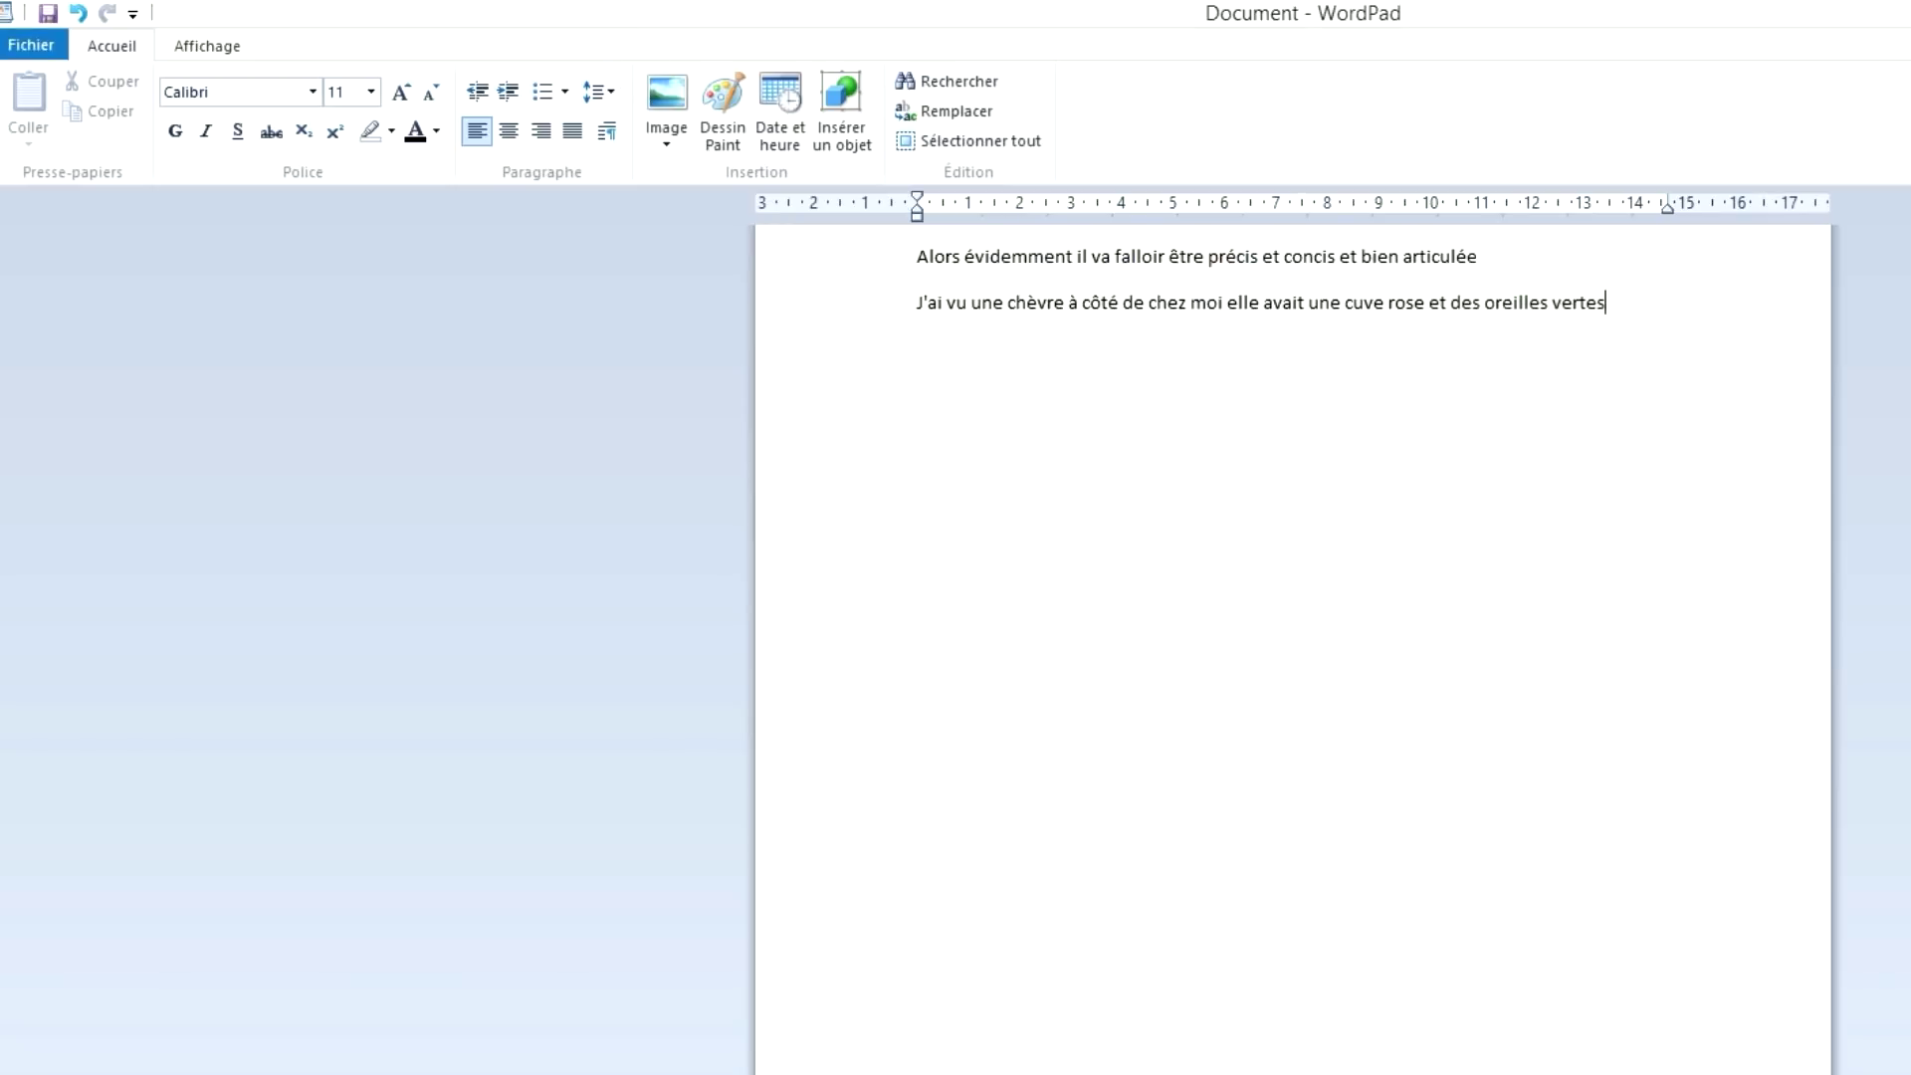
pyautogui.write(' à ce moment je me suis dit tirs')
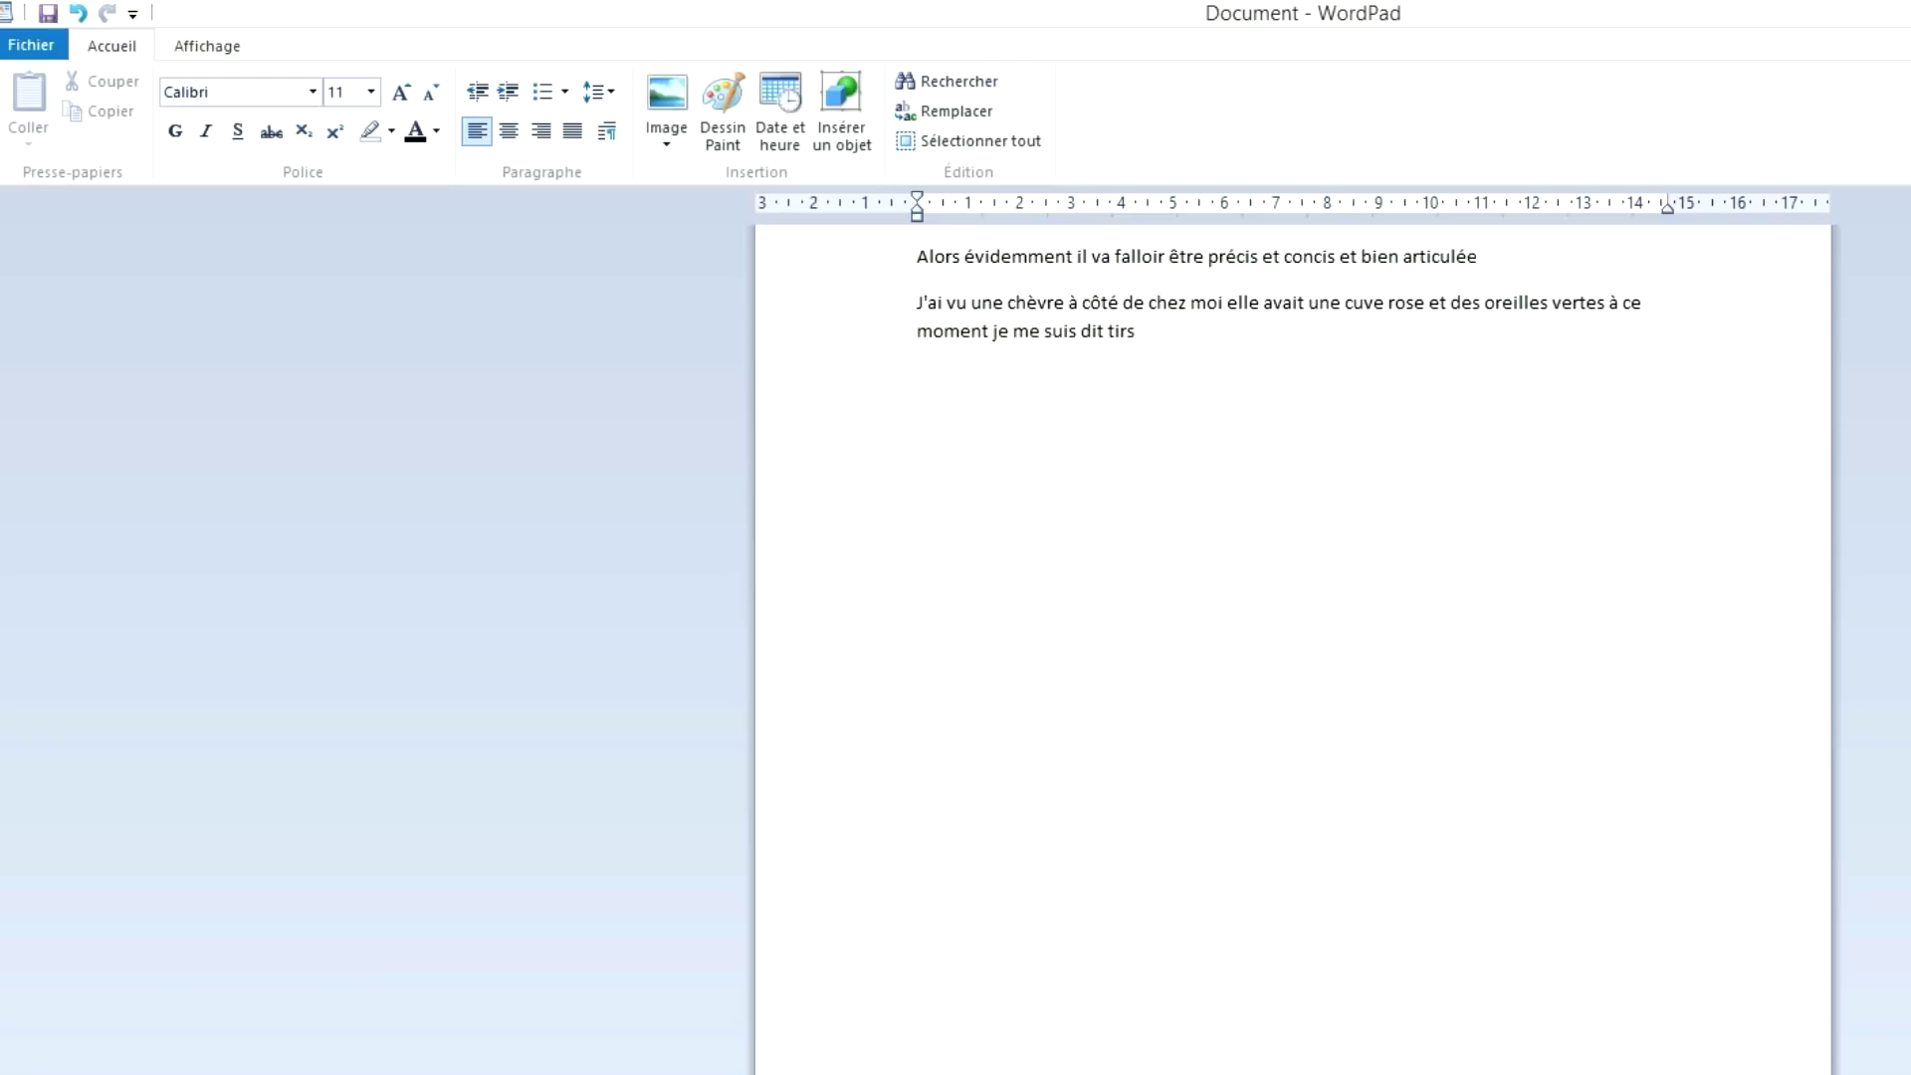
# Continue the paragraph with "j'ai envie d'aller aux toilettes qu'est-ce que je raconte bref" and replace "cuve" with "queue".
pyautogui.write(" j'ai envie d'aller aux toilettes ")
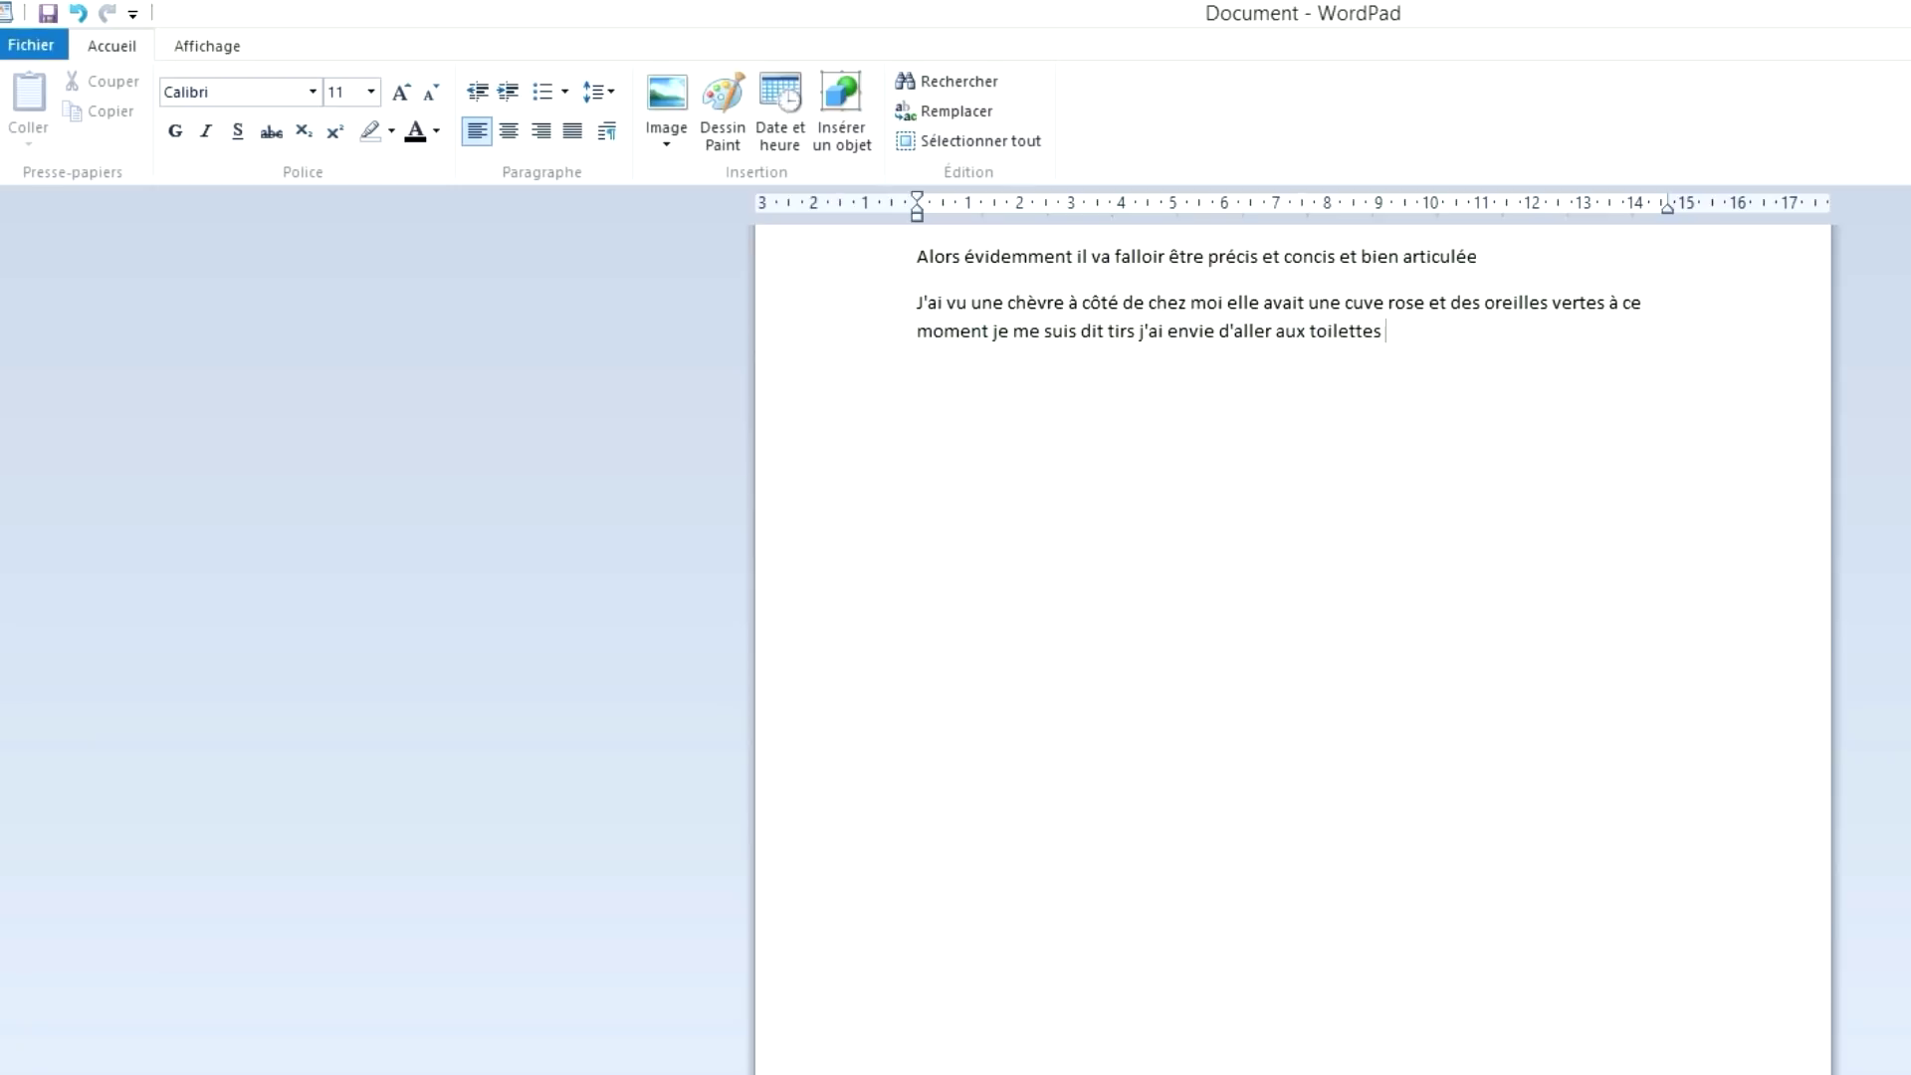
pyautogui.write("qu'est-ce que je raconte bref")
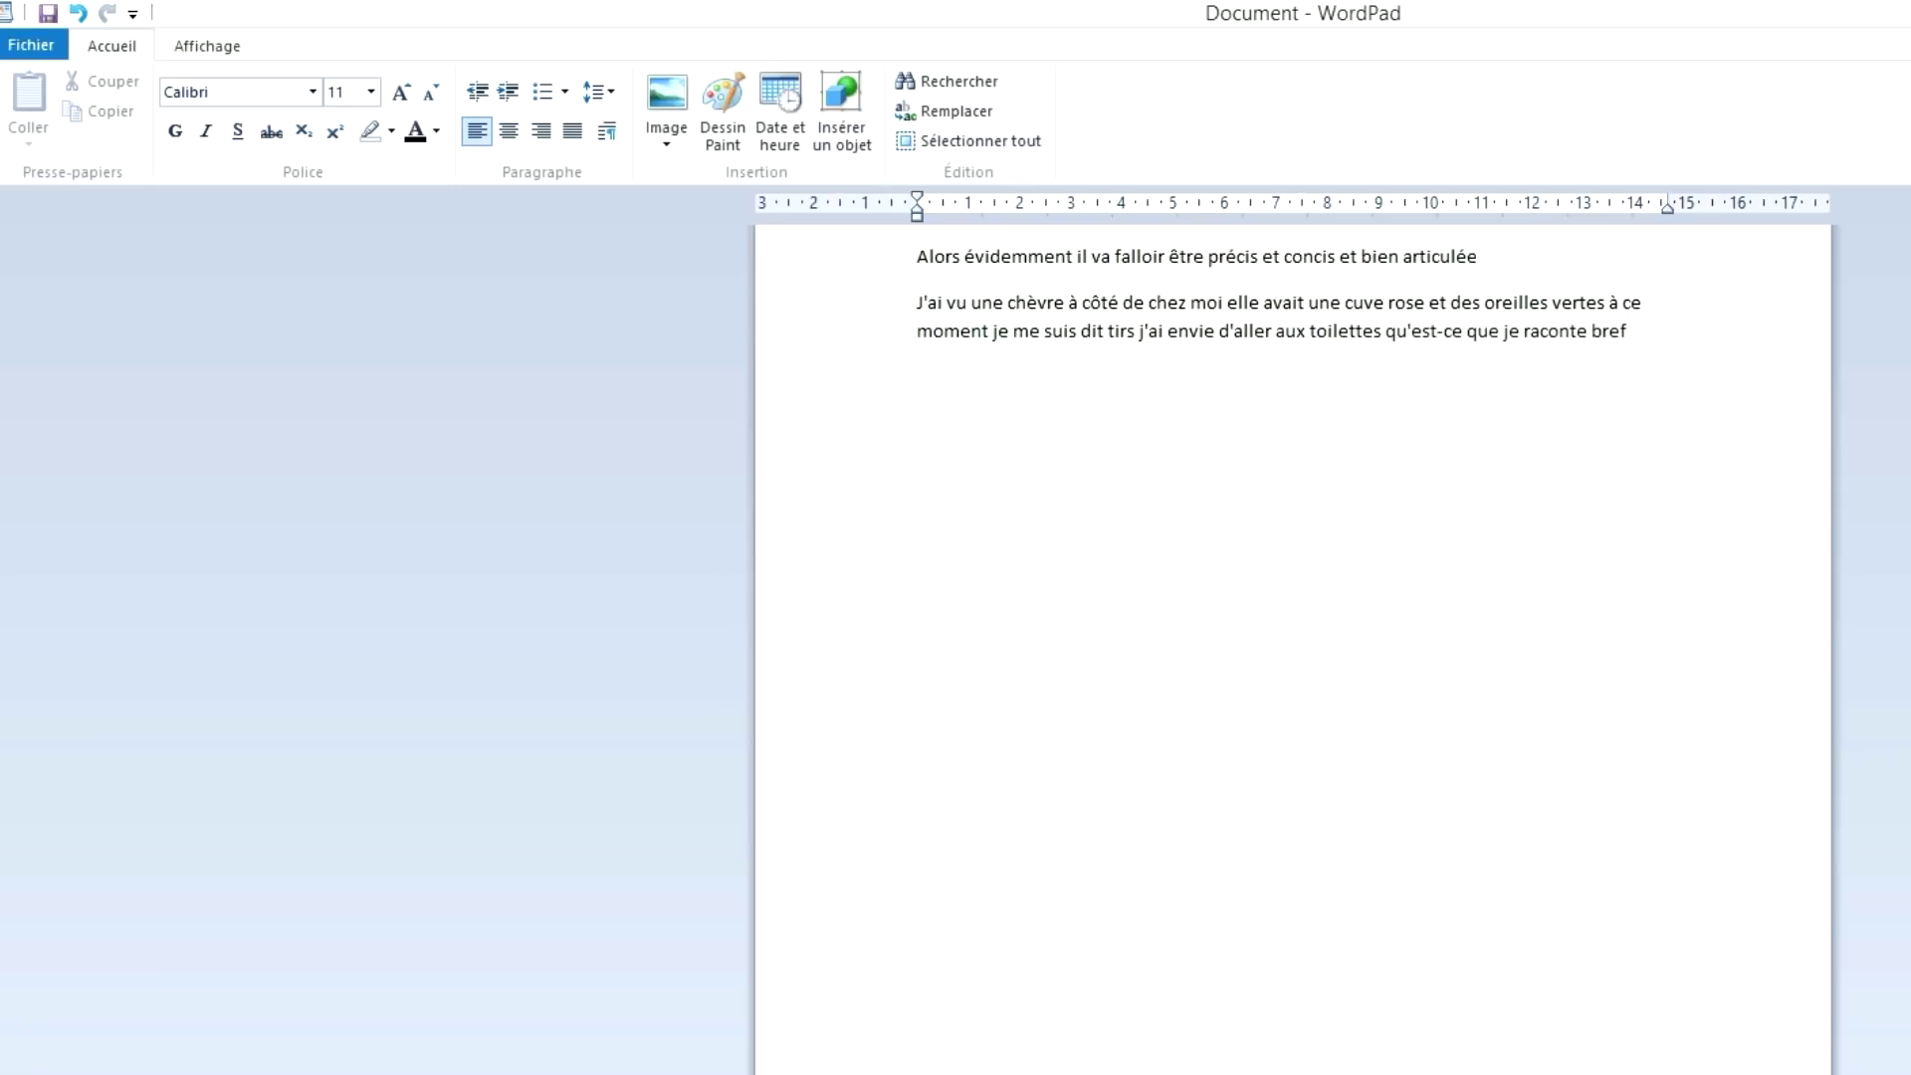
pyautogui.doubleClick(1363, 302)
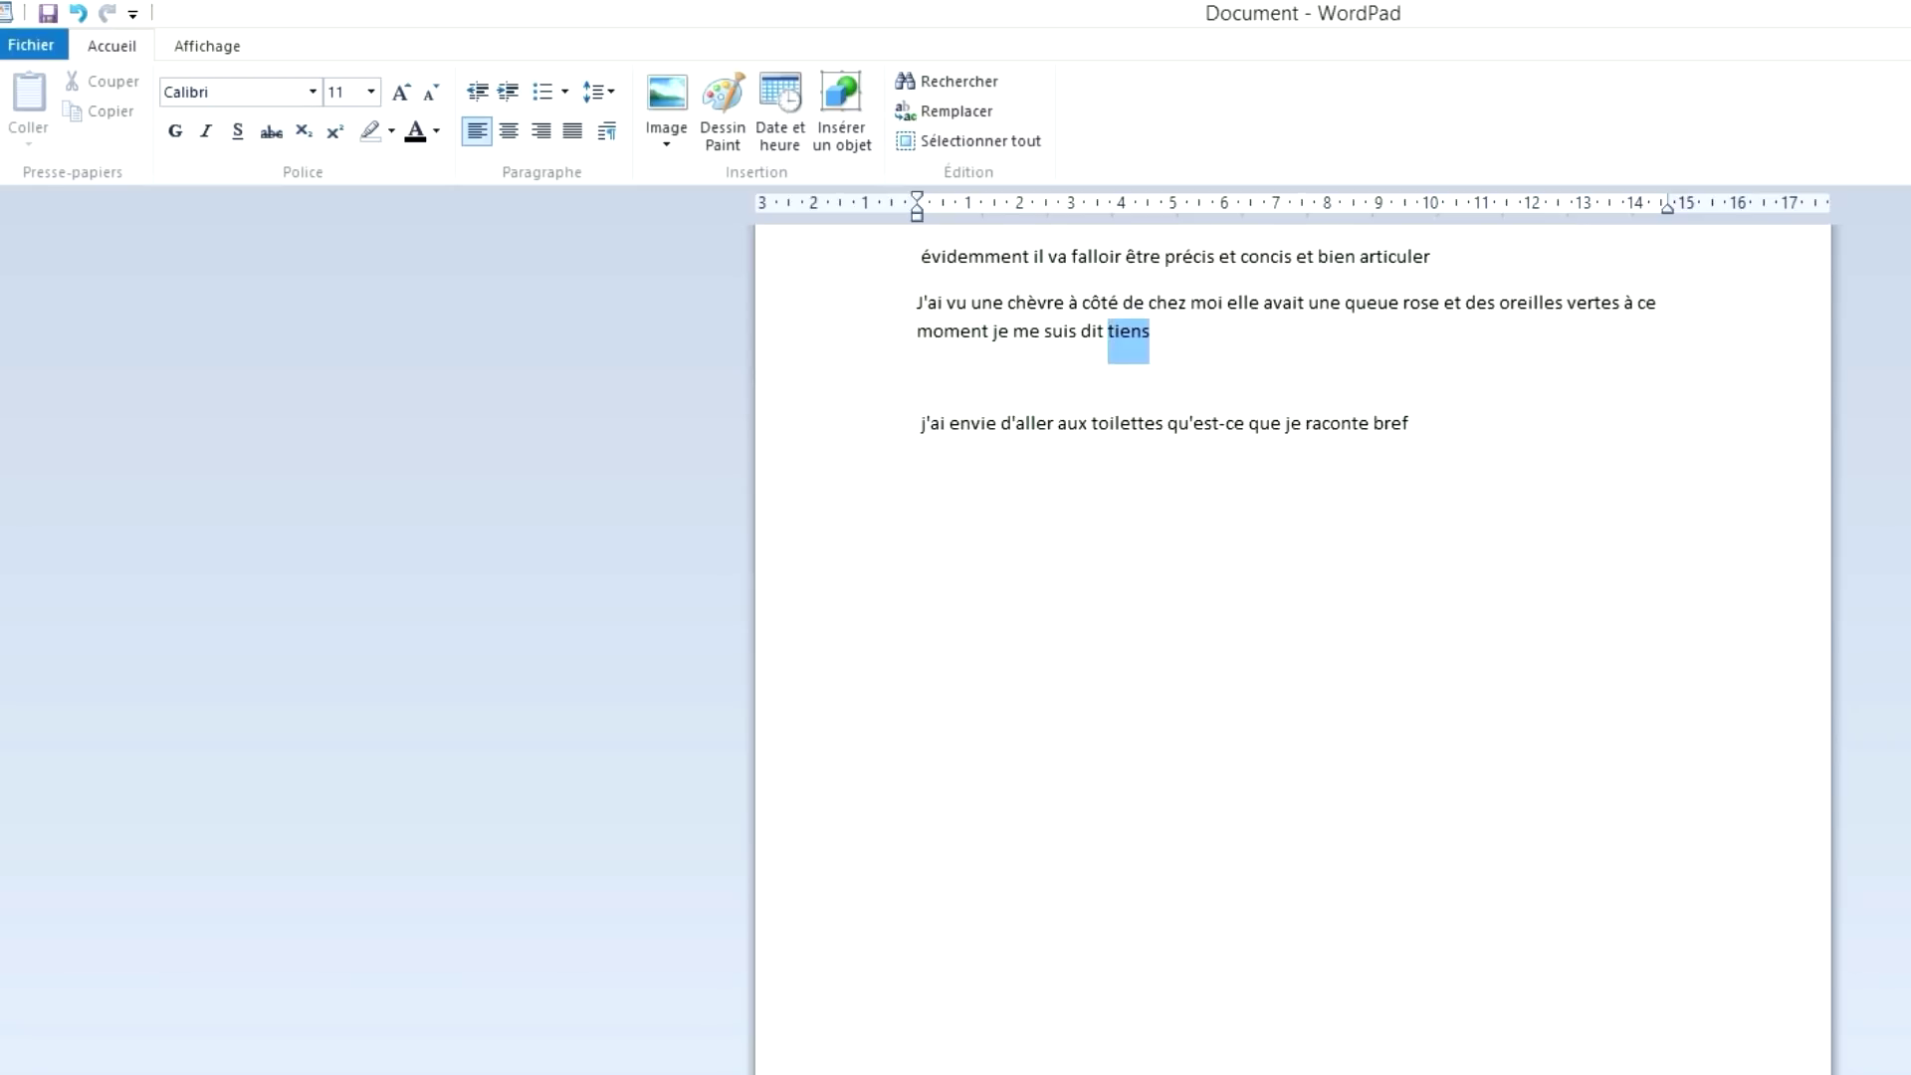
# Undo the removal of "Alors" from the first line and make that line bold.
pyautogui.click(79, 13)
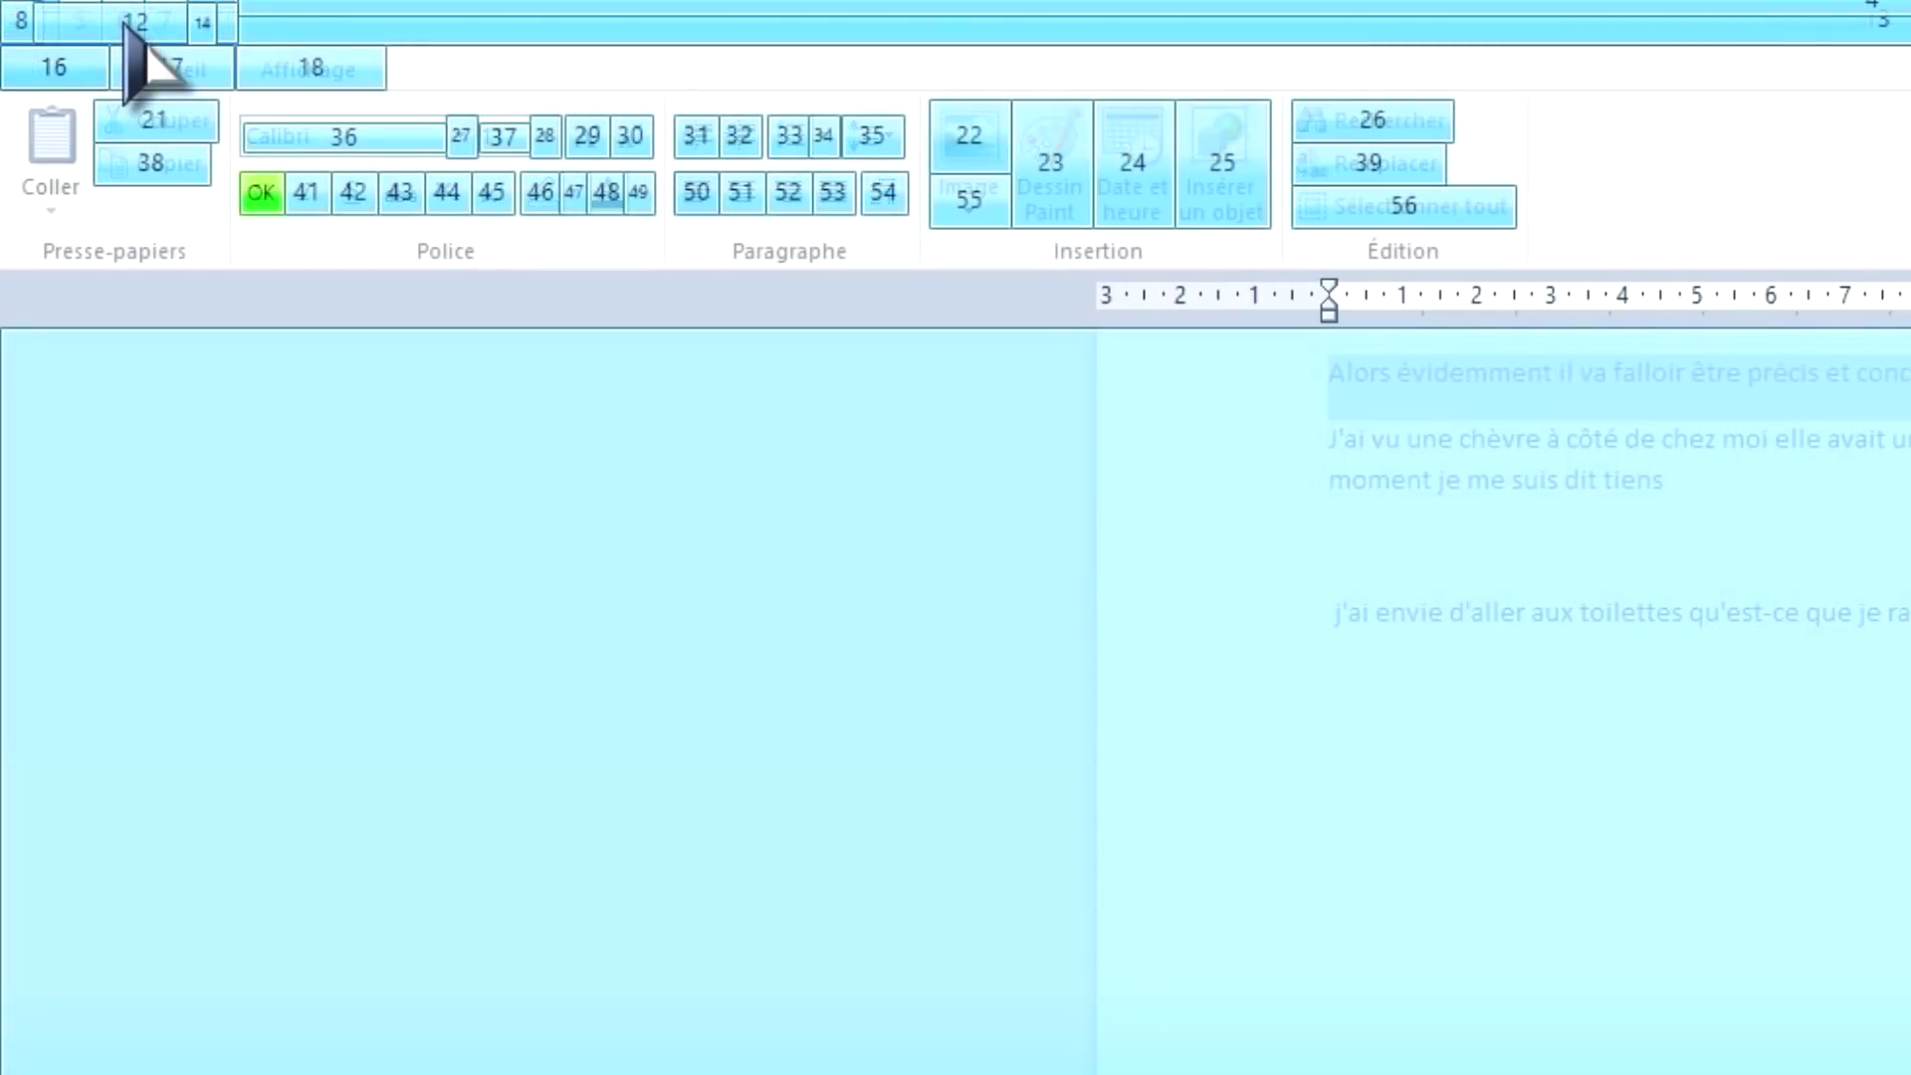
pyautogui.click(261, 192)
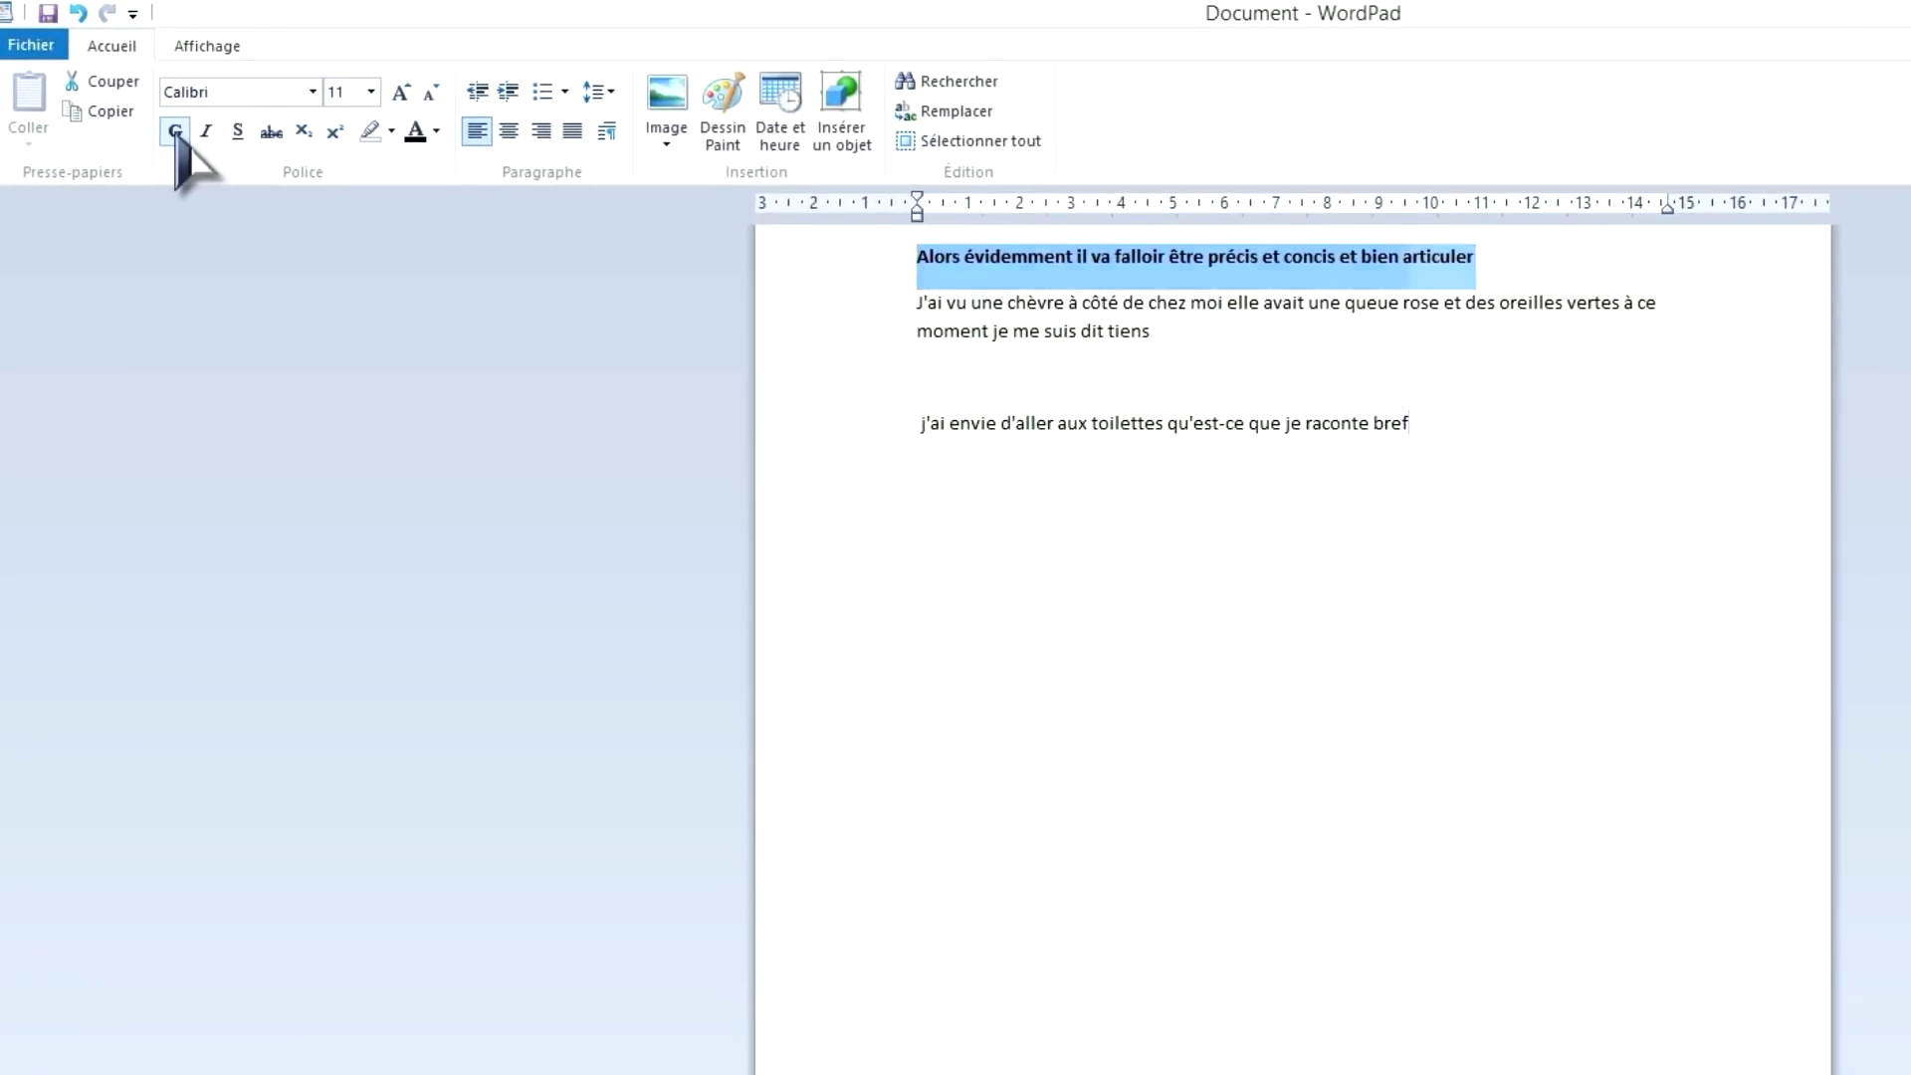
# Extend the last sentence of the document with ", et je continue ma phrase.".
pyautogui.hotkey('ctrl', 'End')
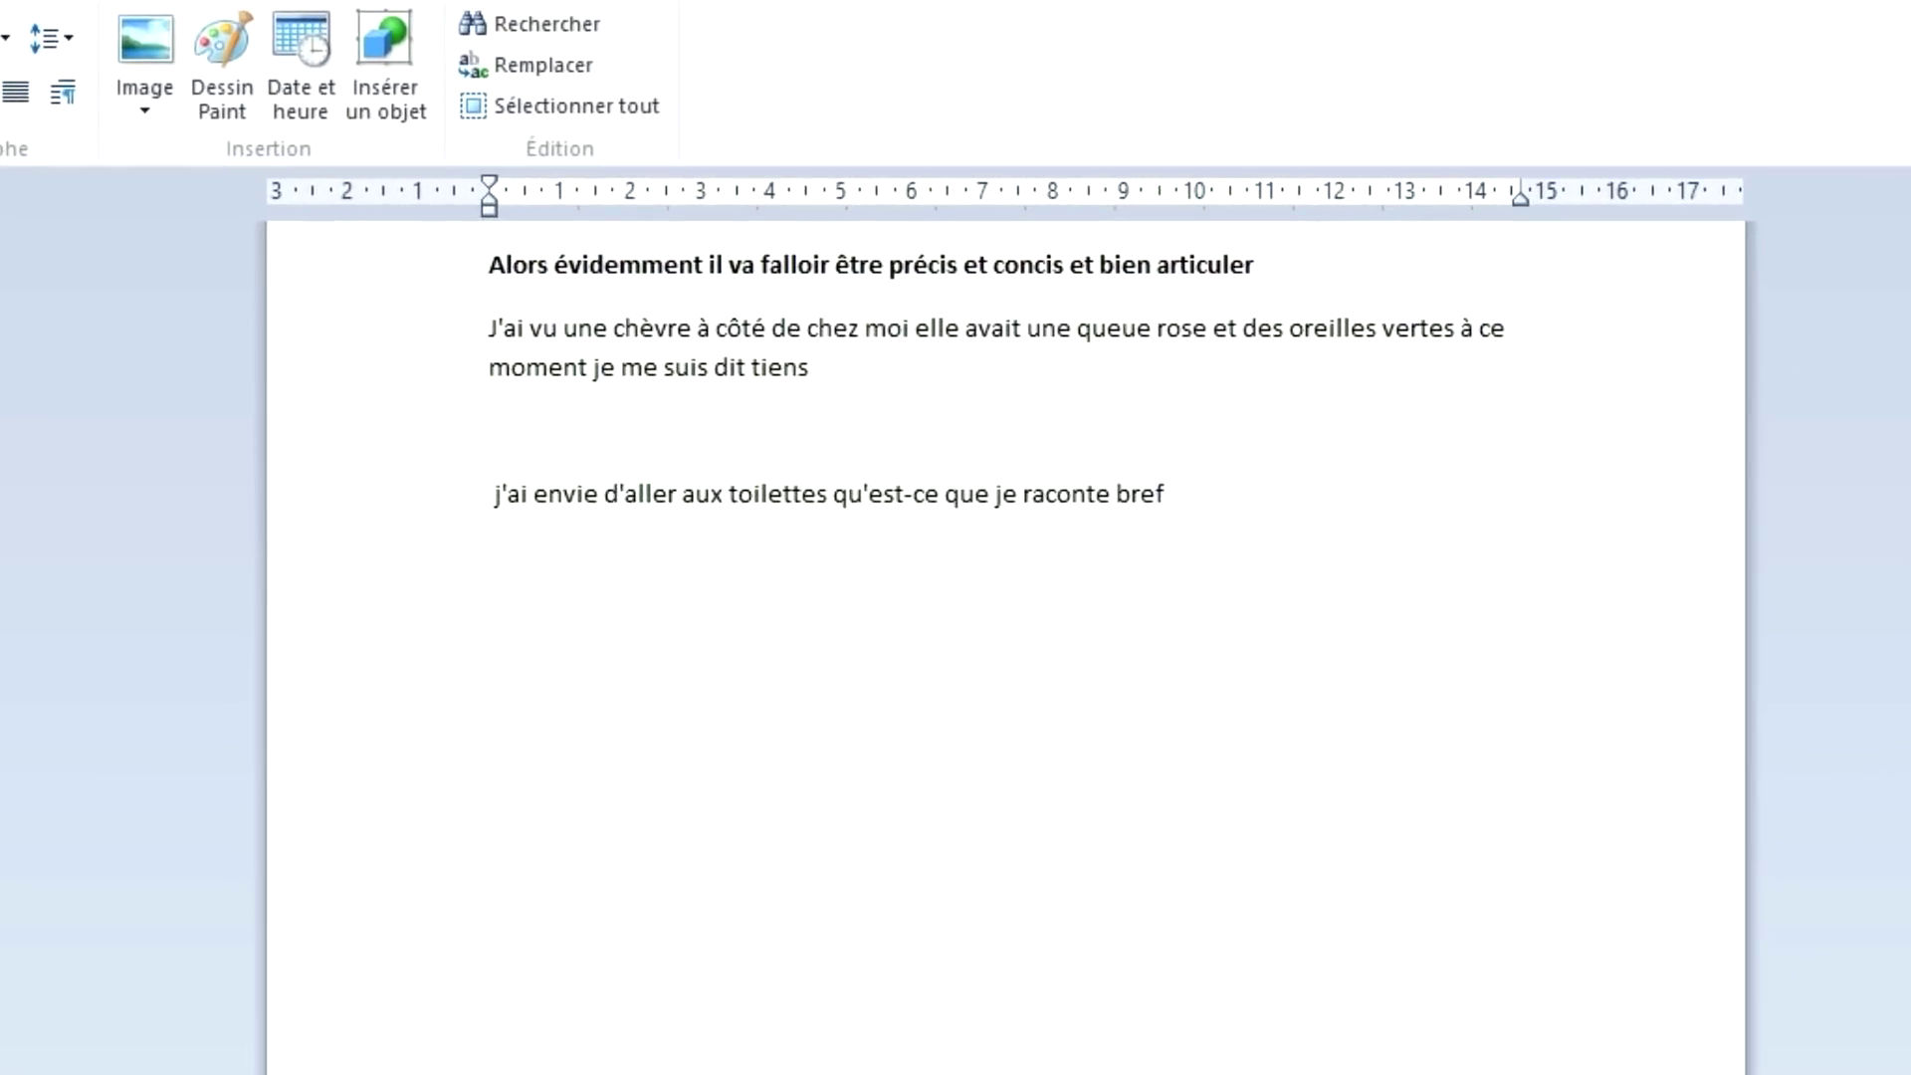
pyautogui.write(', et je continue ma phrase')
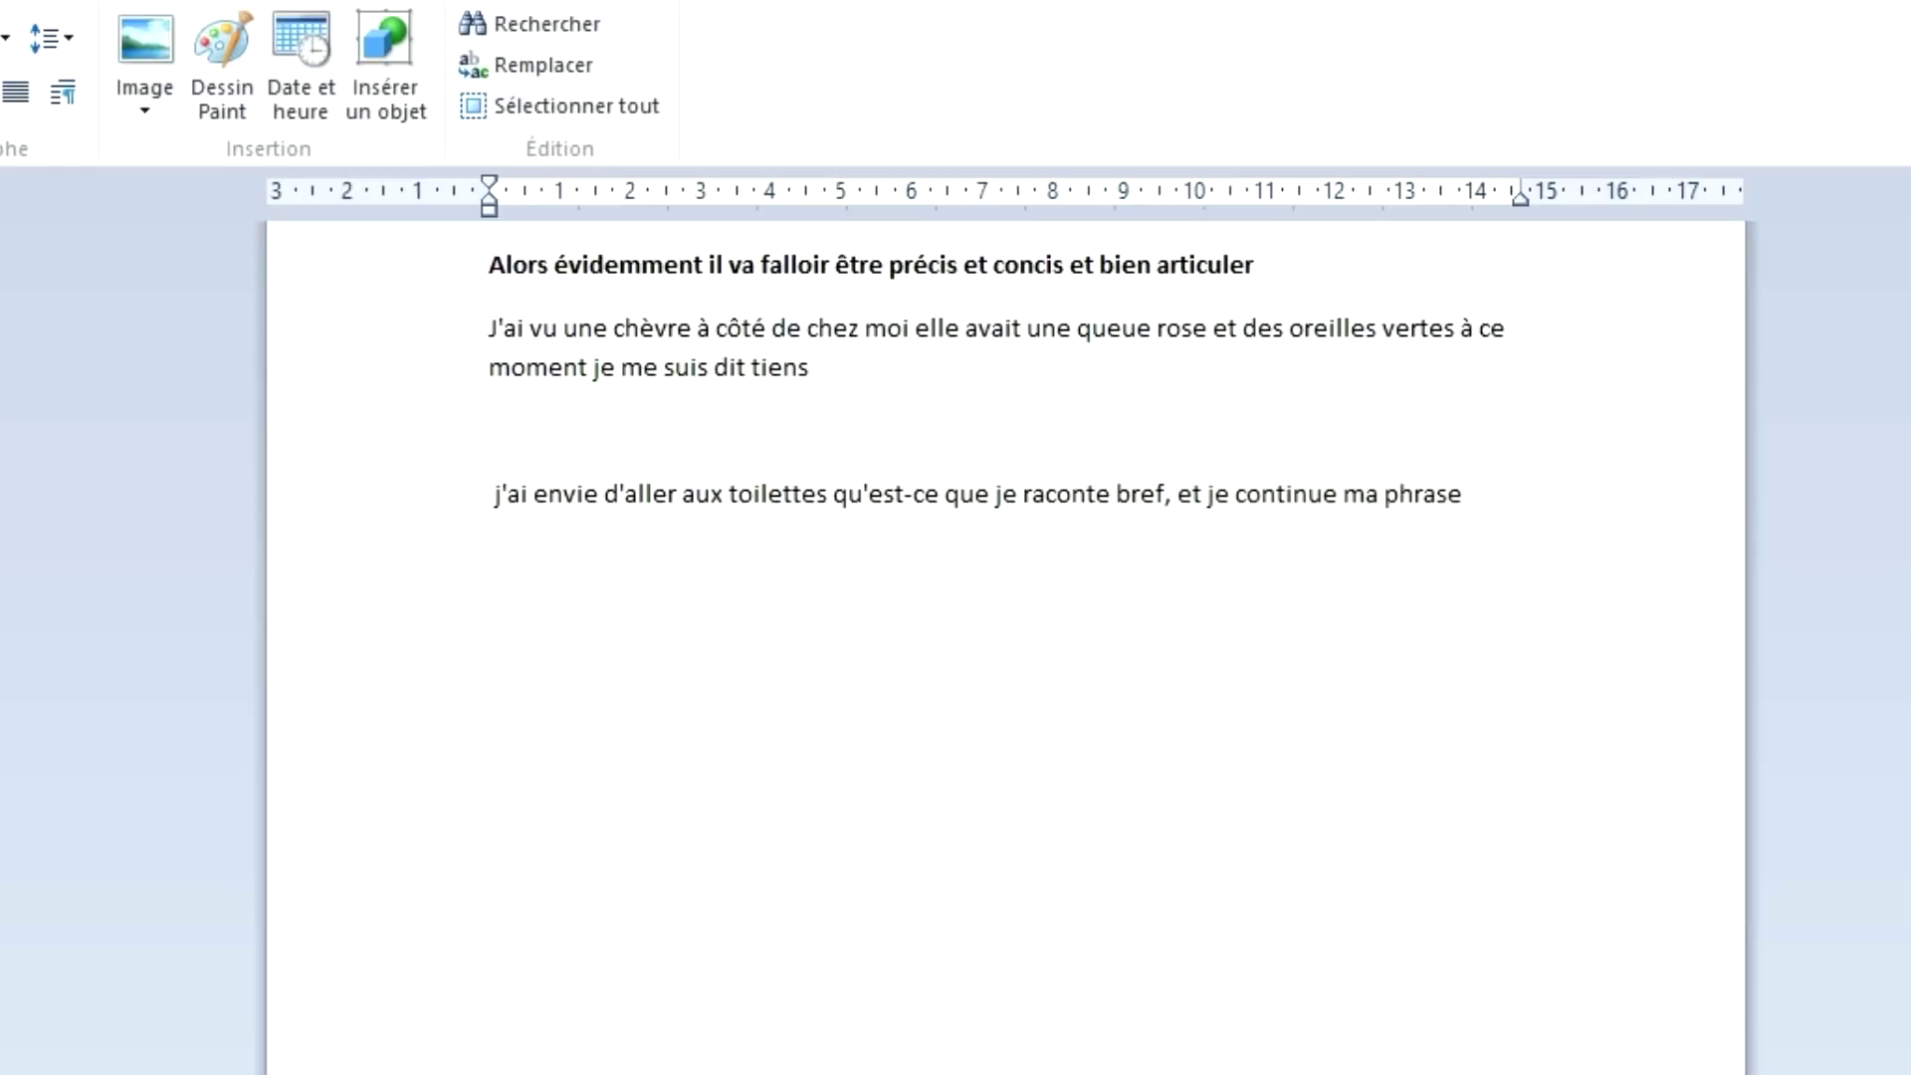
pyautogui.write('.')
# Repeat the closing sentence on a new line and save the file as Document on the desktop.
pyautogui.moveTo(1172, 494); pyautogui.dragTo(1165, 495)
pyautogui.press('Return')
pyautogui.write("j'ai envie d'aller aux toilettes qu'est-ce que je raconte bref, et je continue ma phrase.")
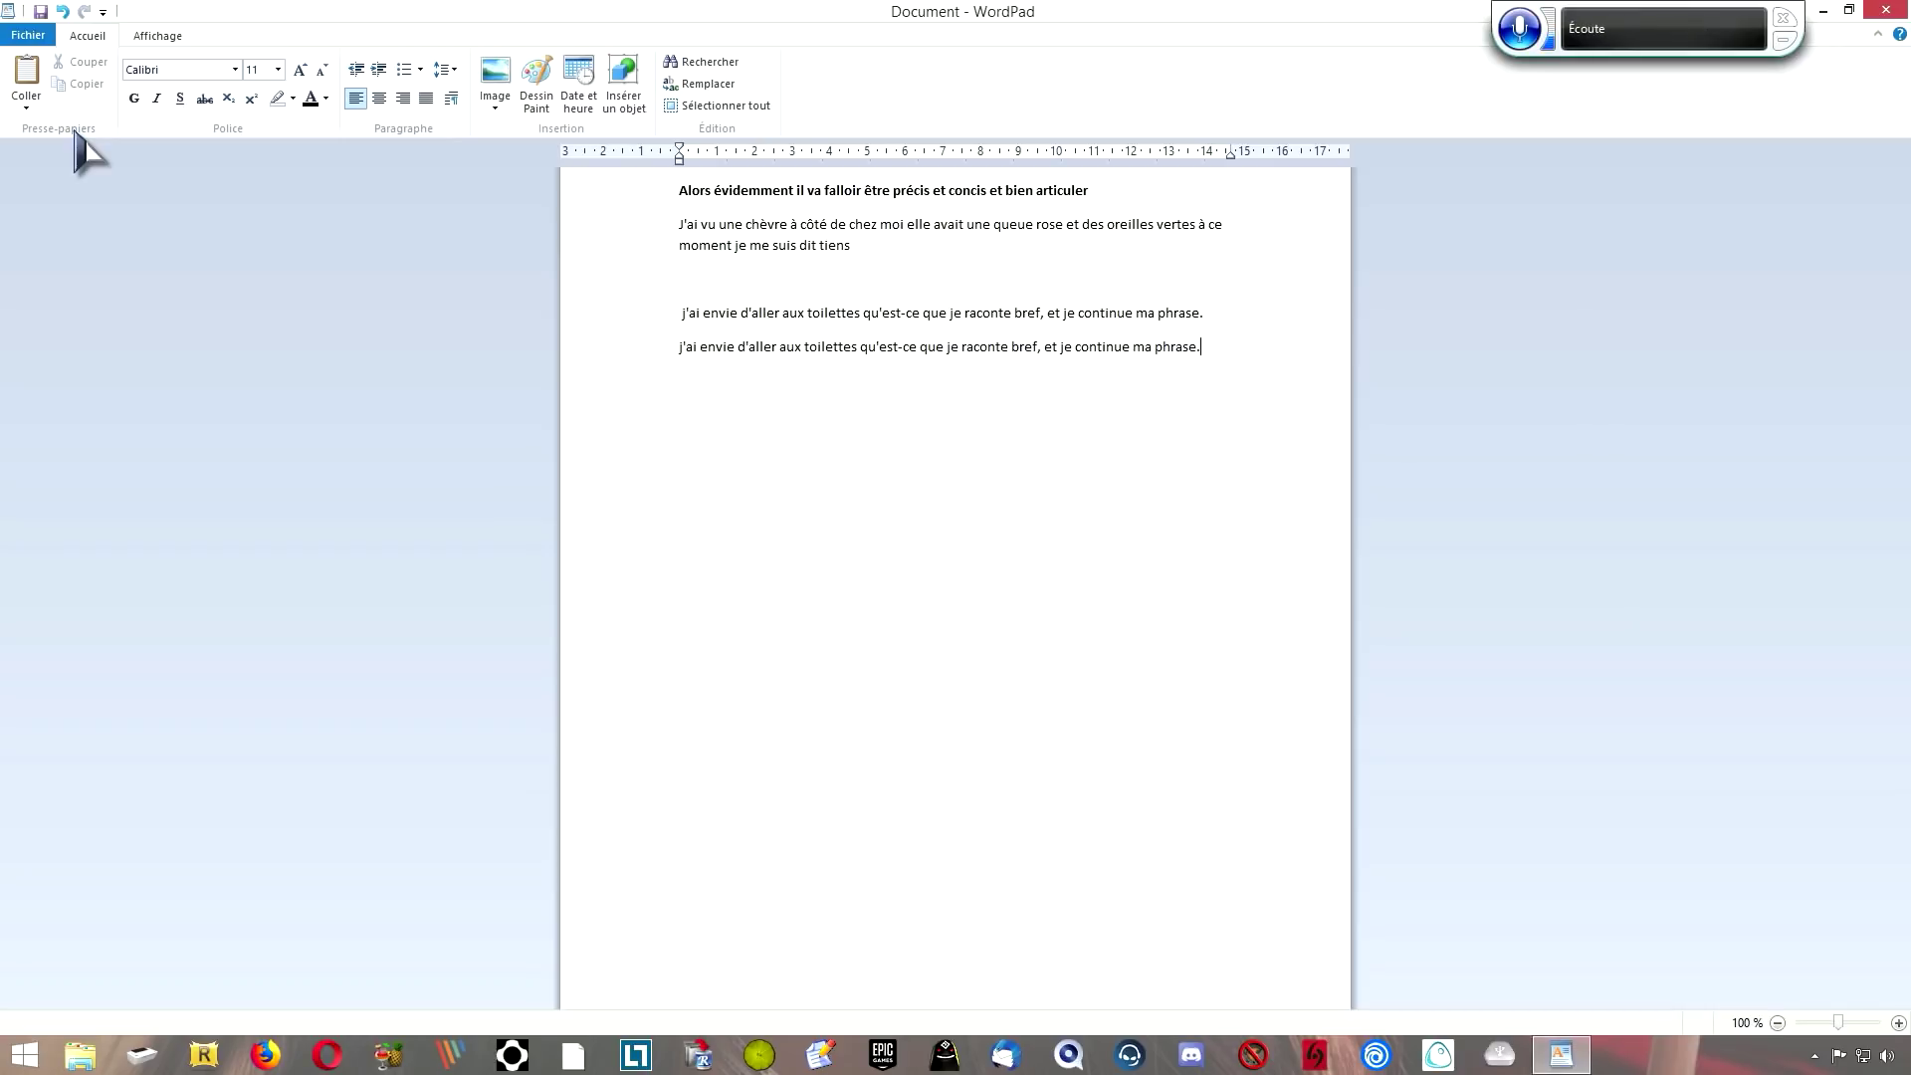
pyautogui.click(40, 12)
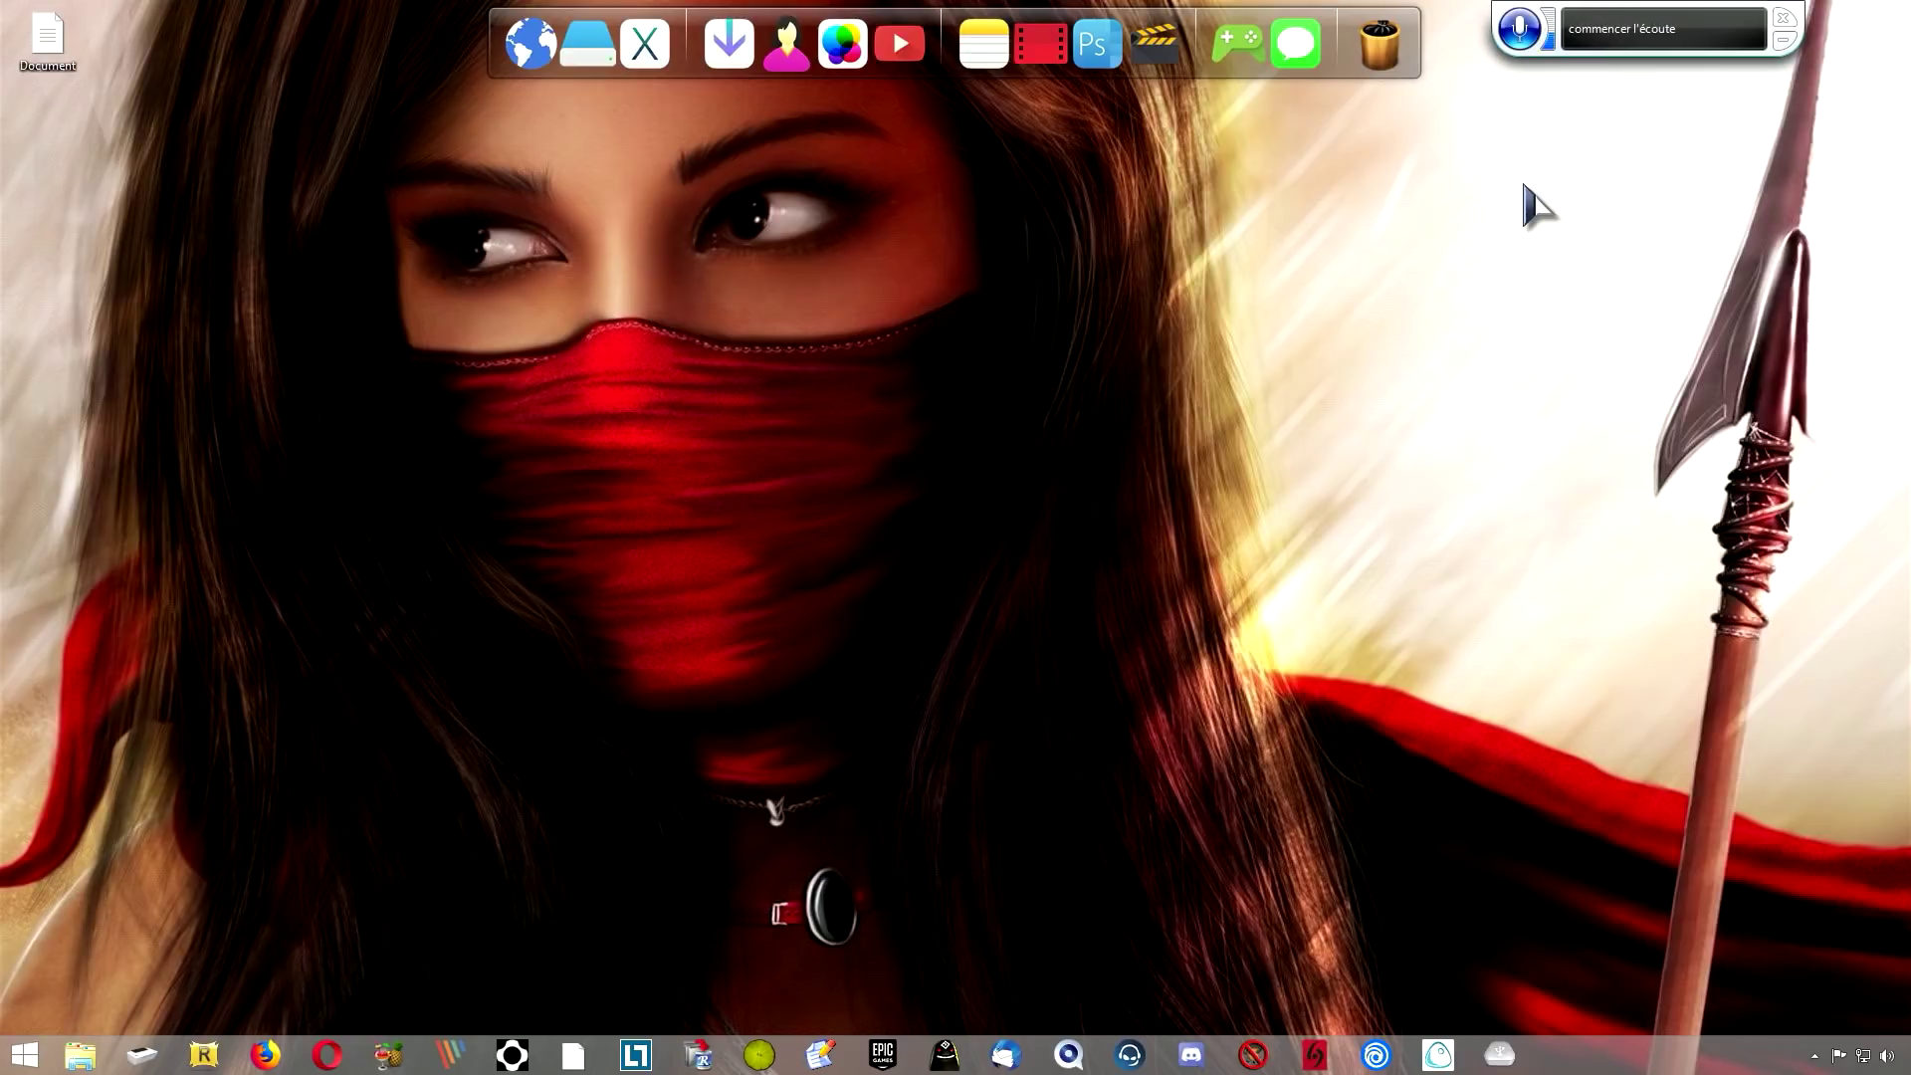
# Display the Windows Start screen and return to the desktop.
pyautogui.press('super')
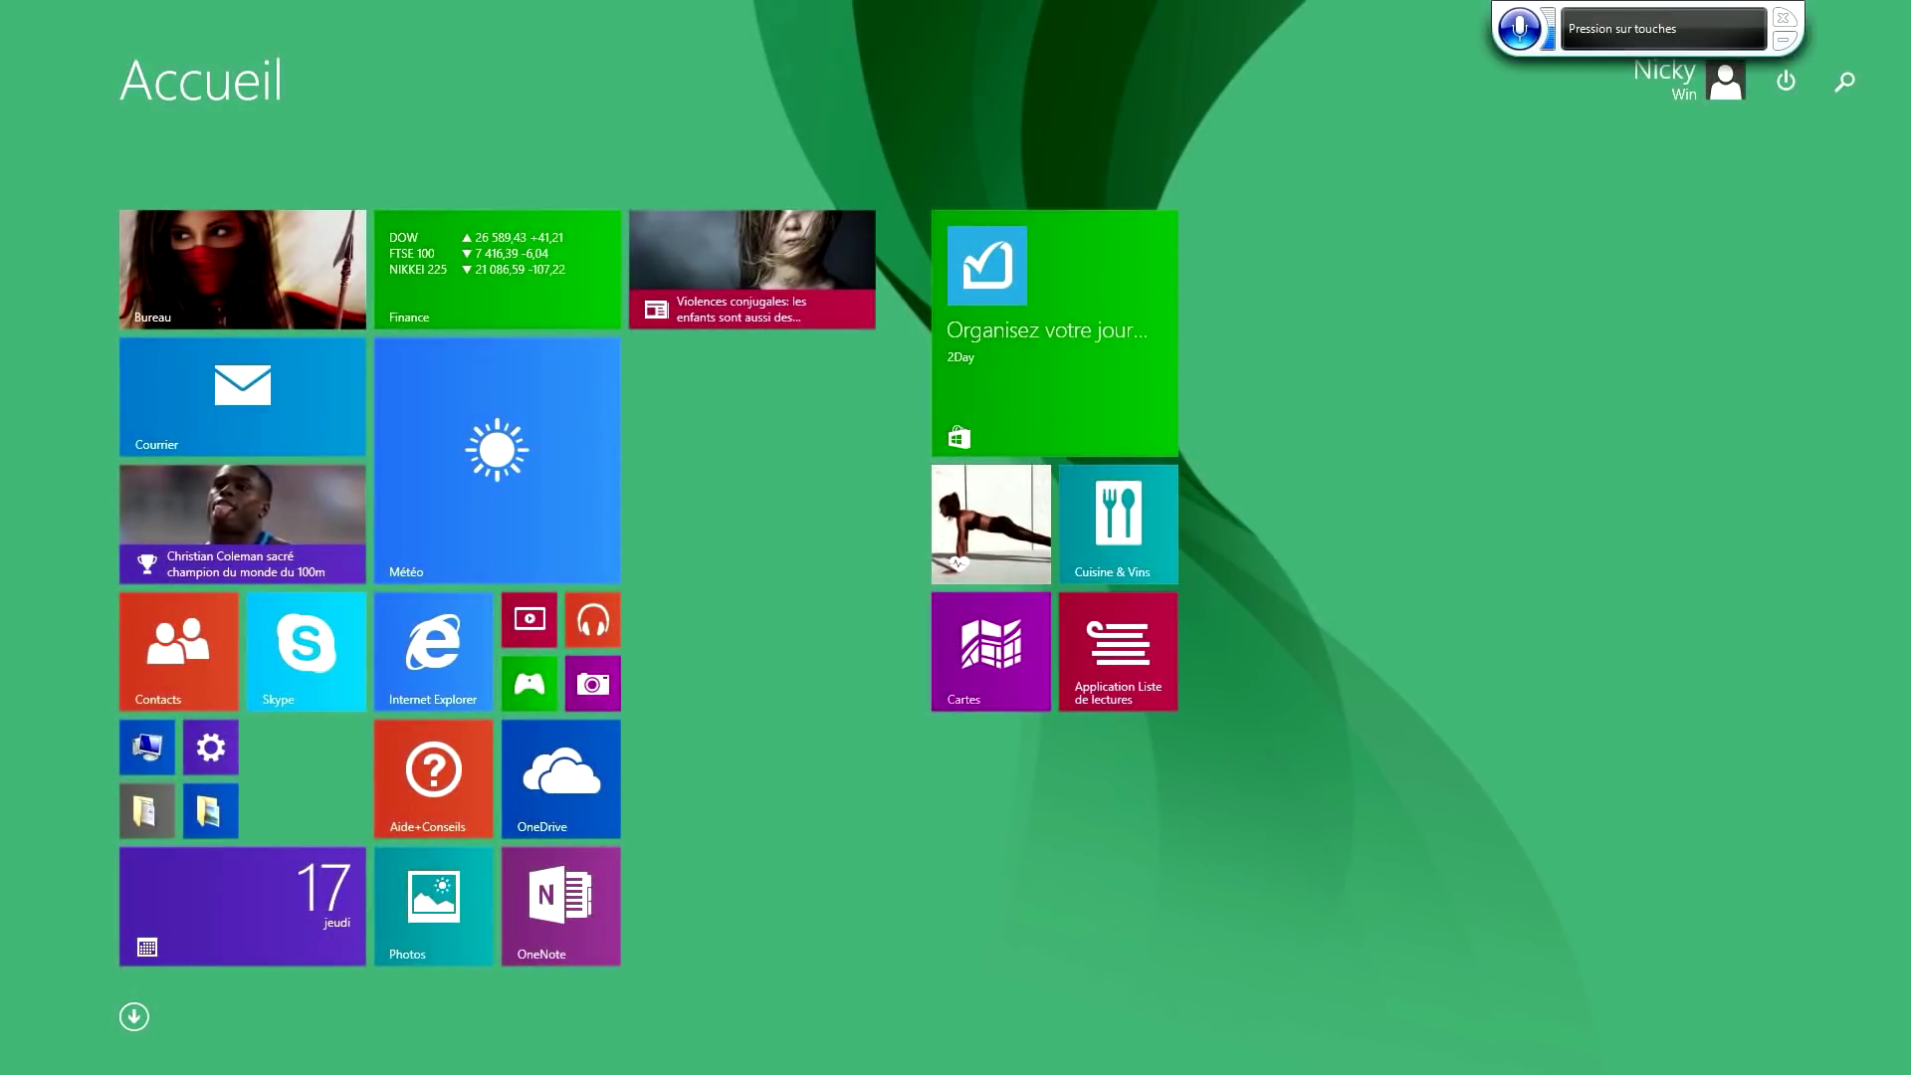
pyautogui.press('super')
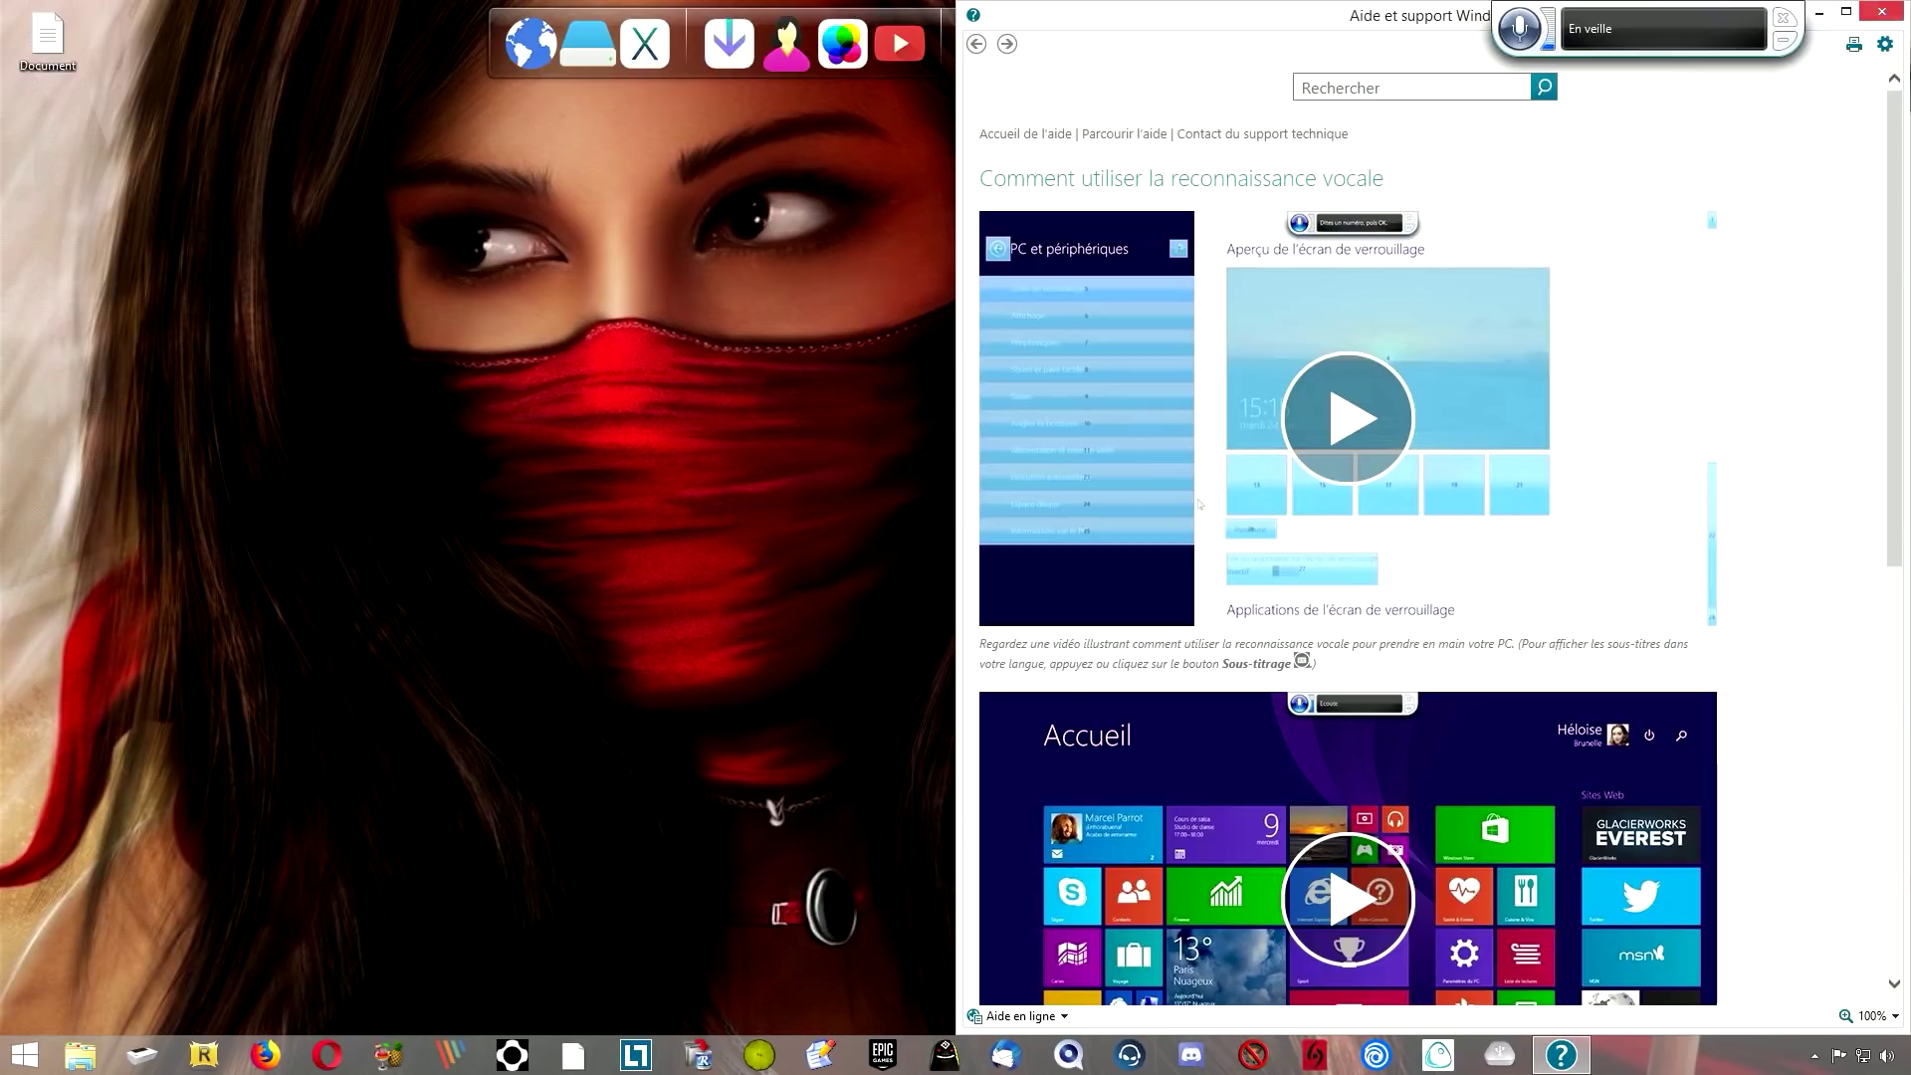
# Look through the Windows help article on how to use speech recognition, including its list of topics.
pyautogui.scroll(-2, 1895, 254)
pyautogui.scroll(-5, 1897, 254)
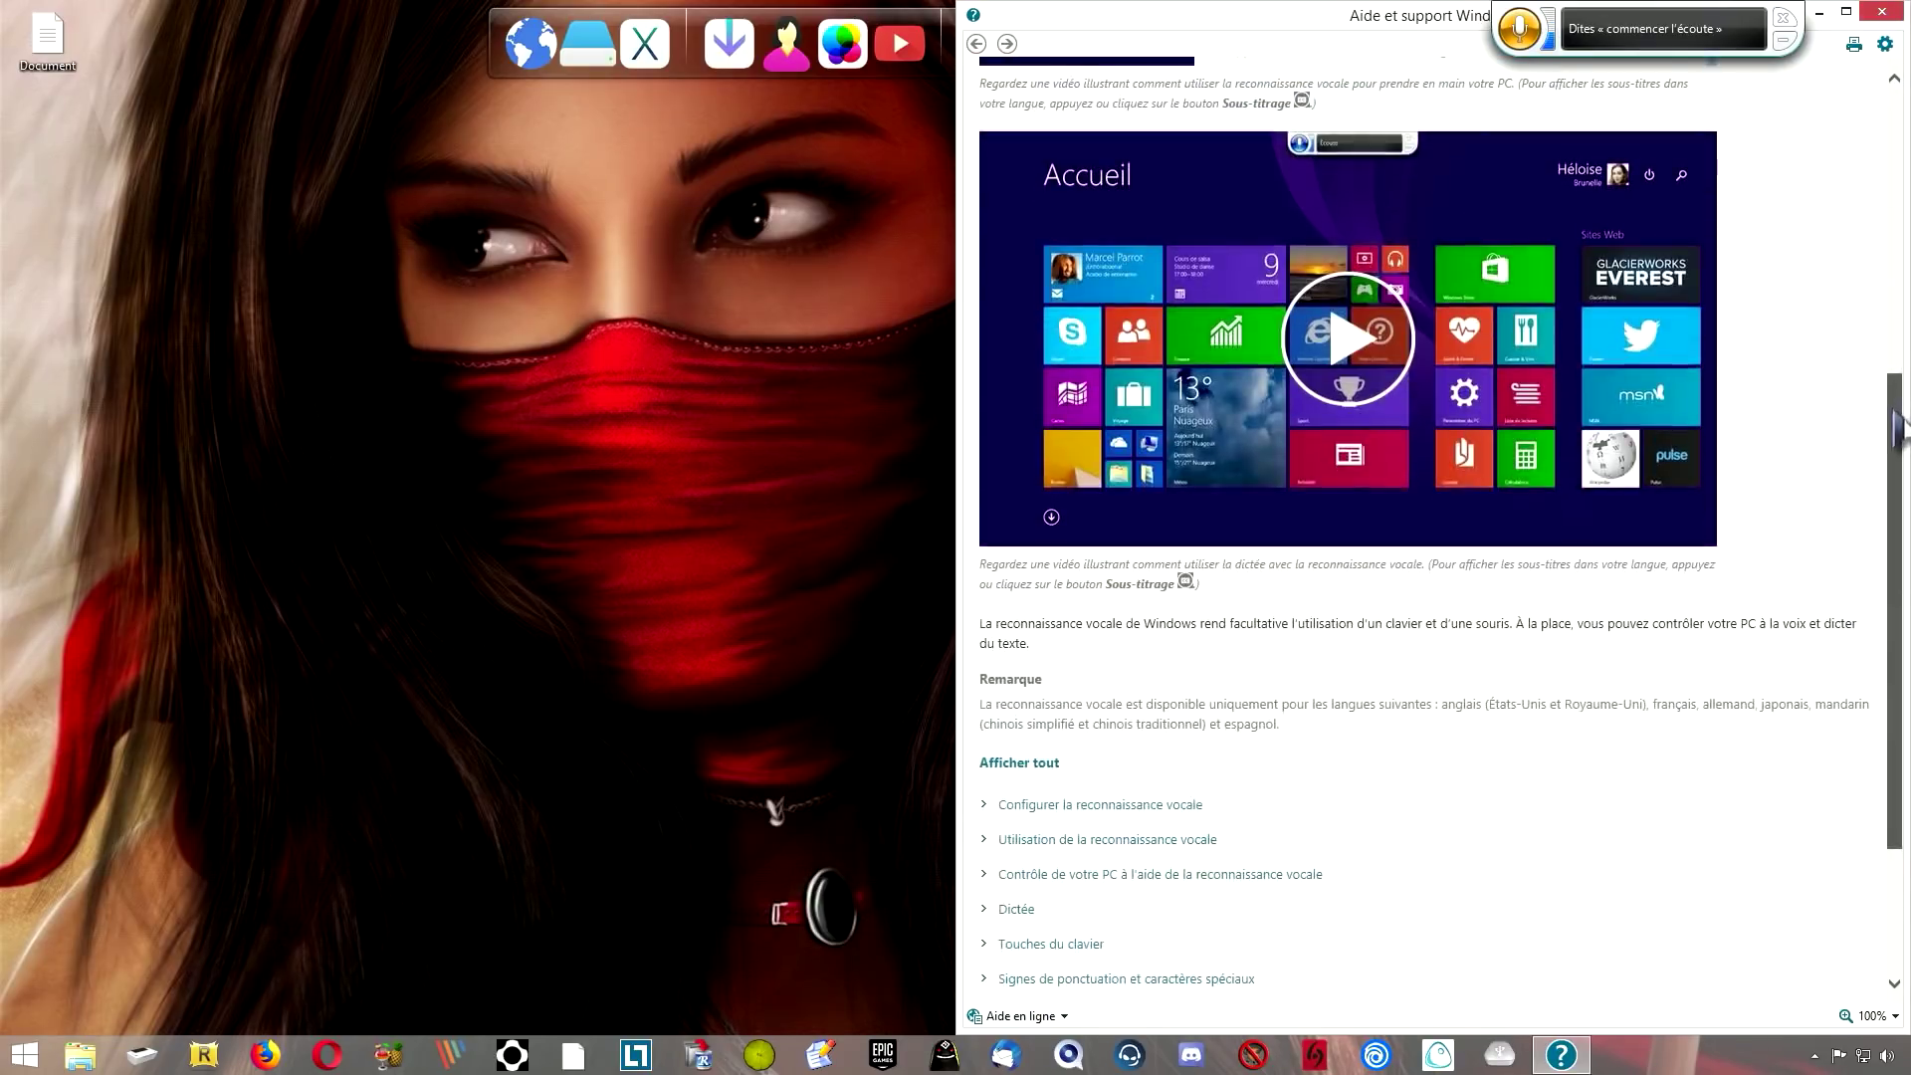
pyautogui.scroll(6, 1901, 199)
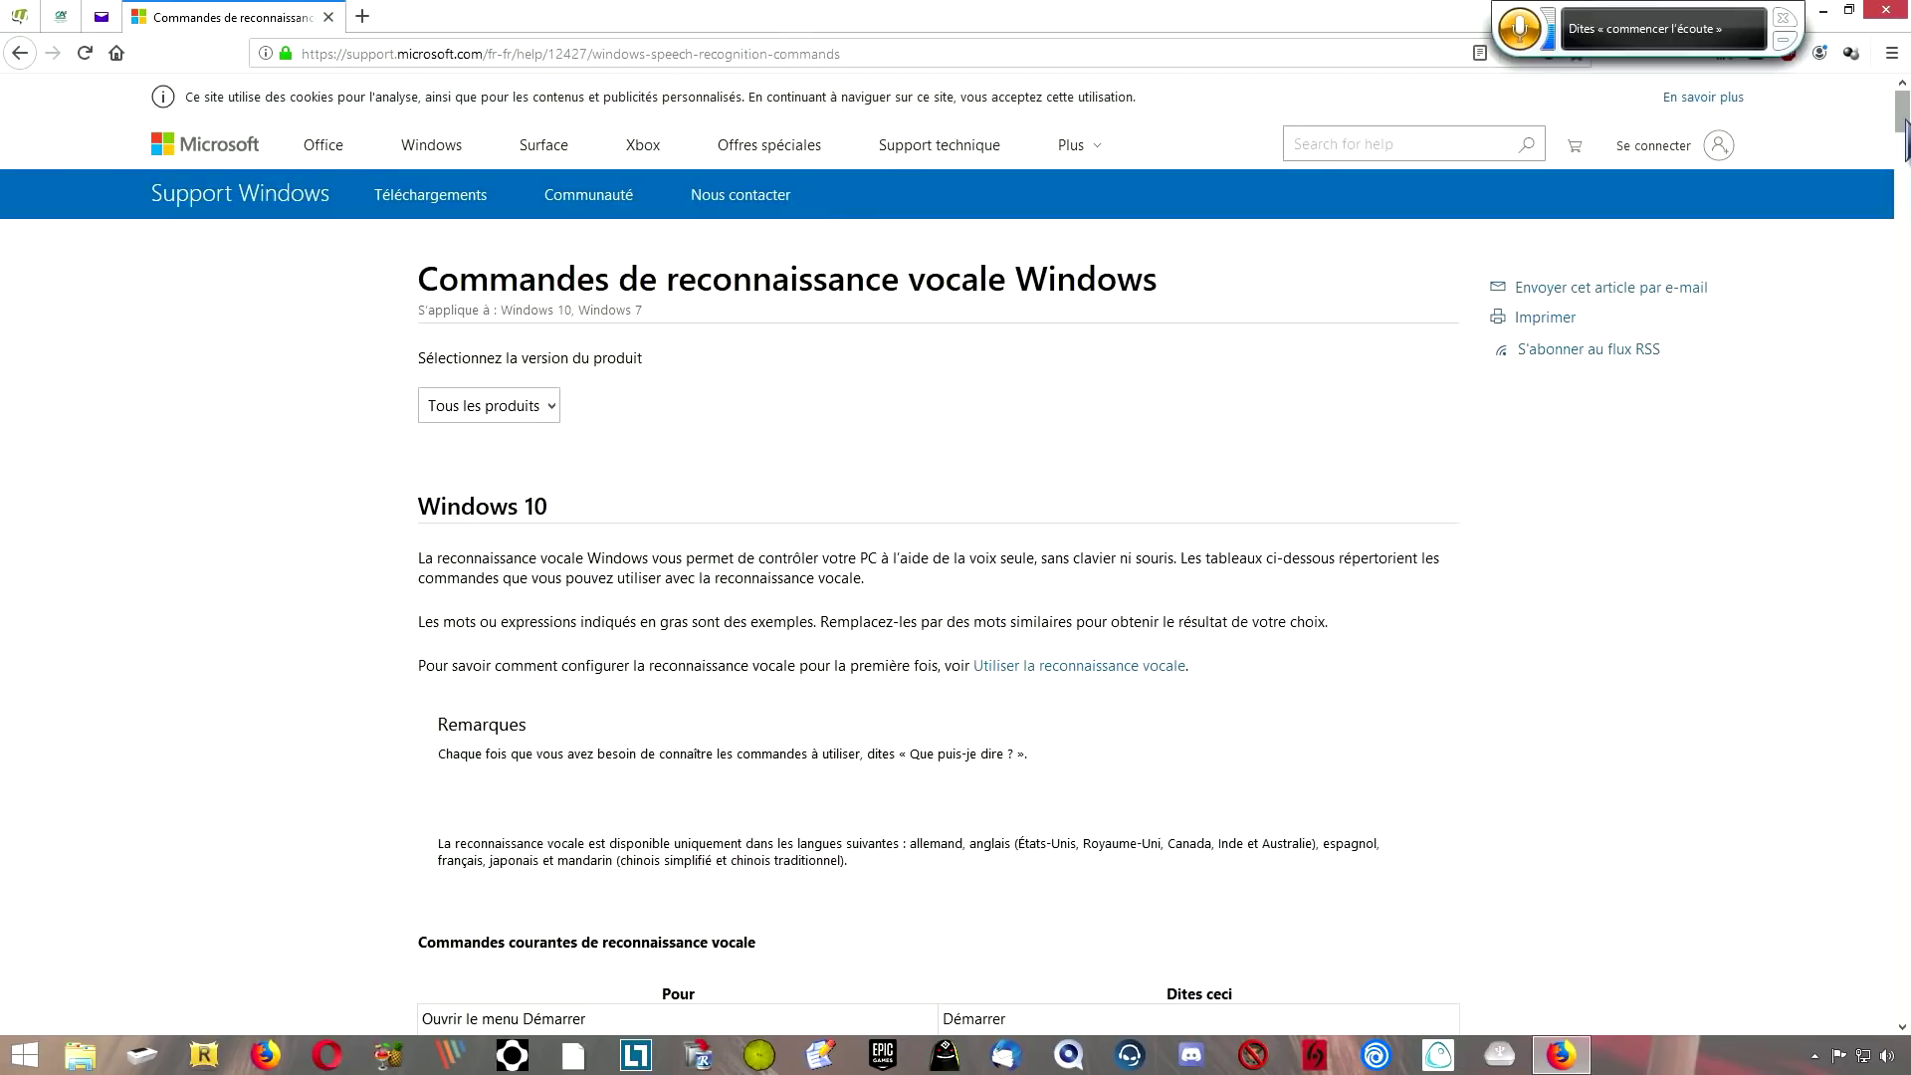
# Examine the speech recognition command tables on Microsoft's support site and the Google Docs help page on dictating text.
pyautogui.moveTo(1903, 125); pyautogui.dragTo(1903, 184)
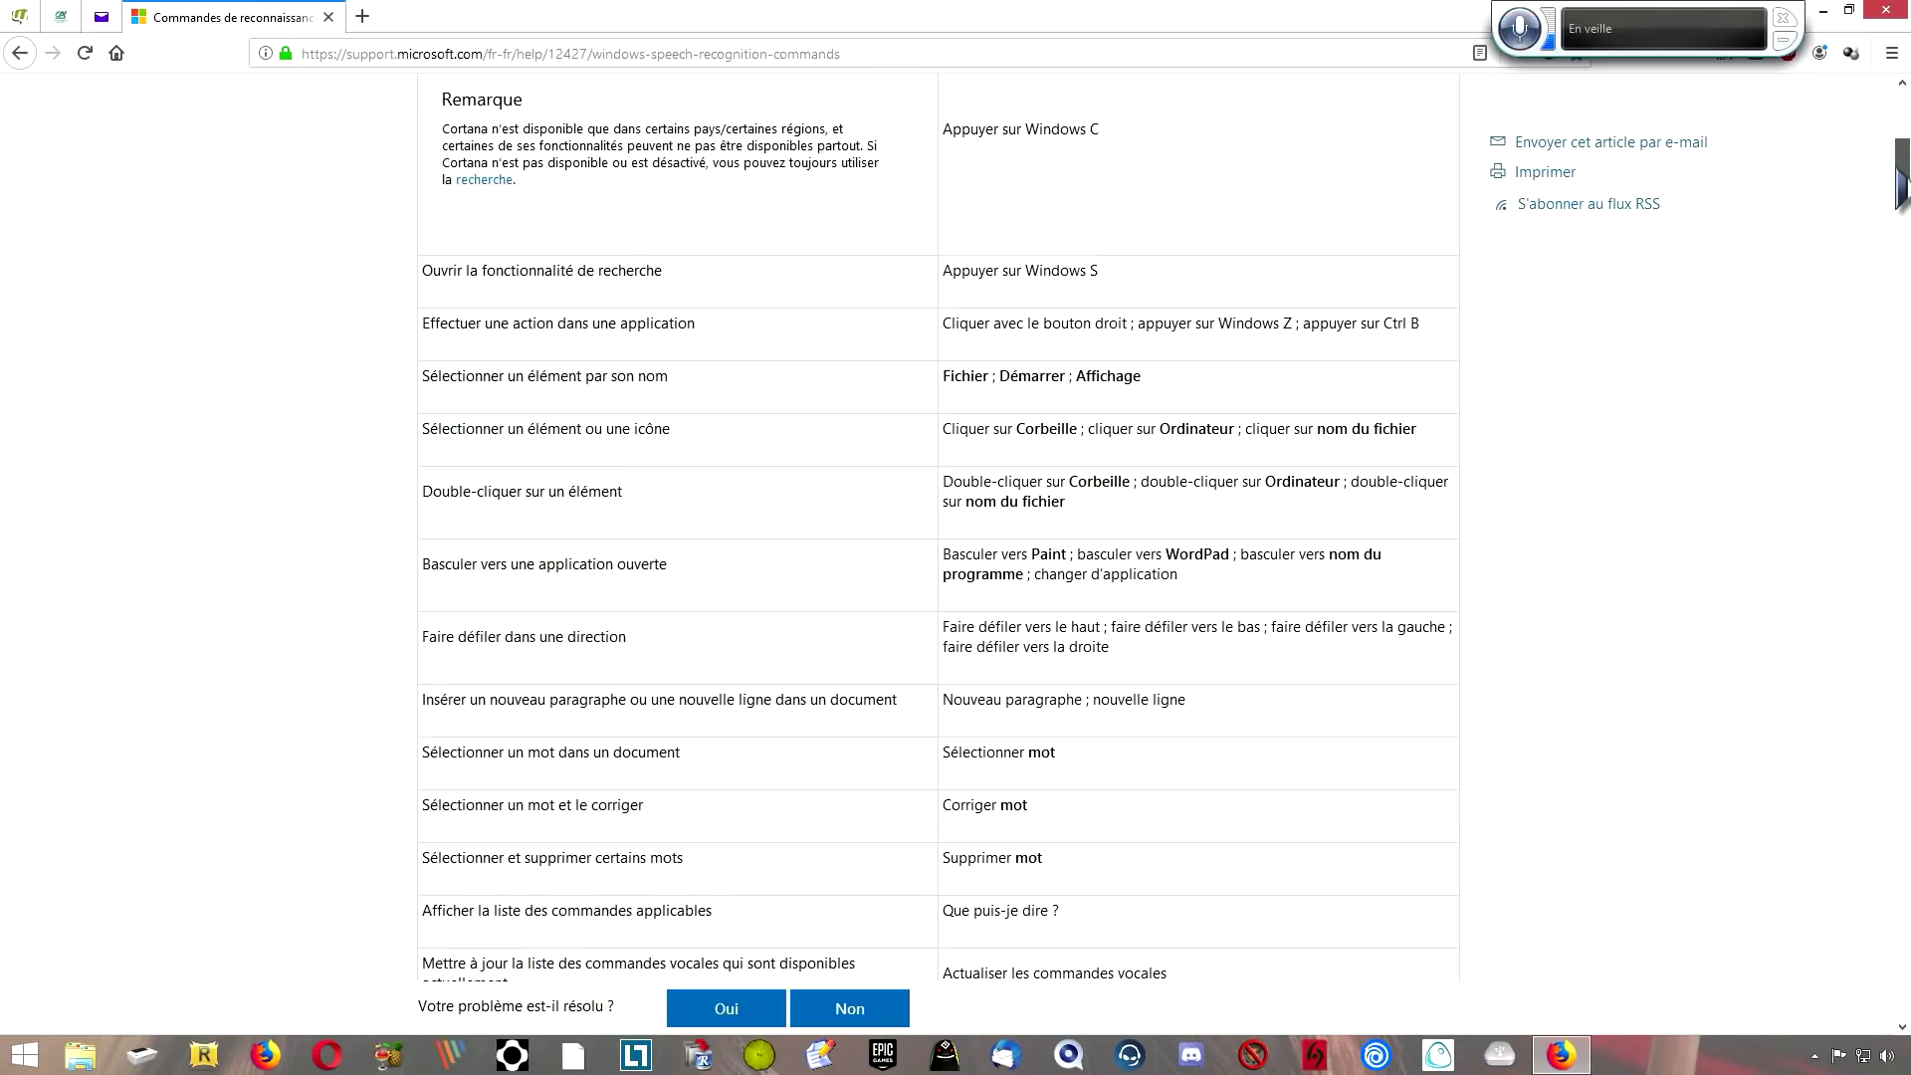
pyautogui.moveTo(1903, 184); pyautogui.dragTo(1901, 239)
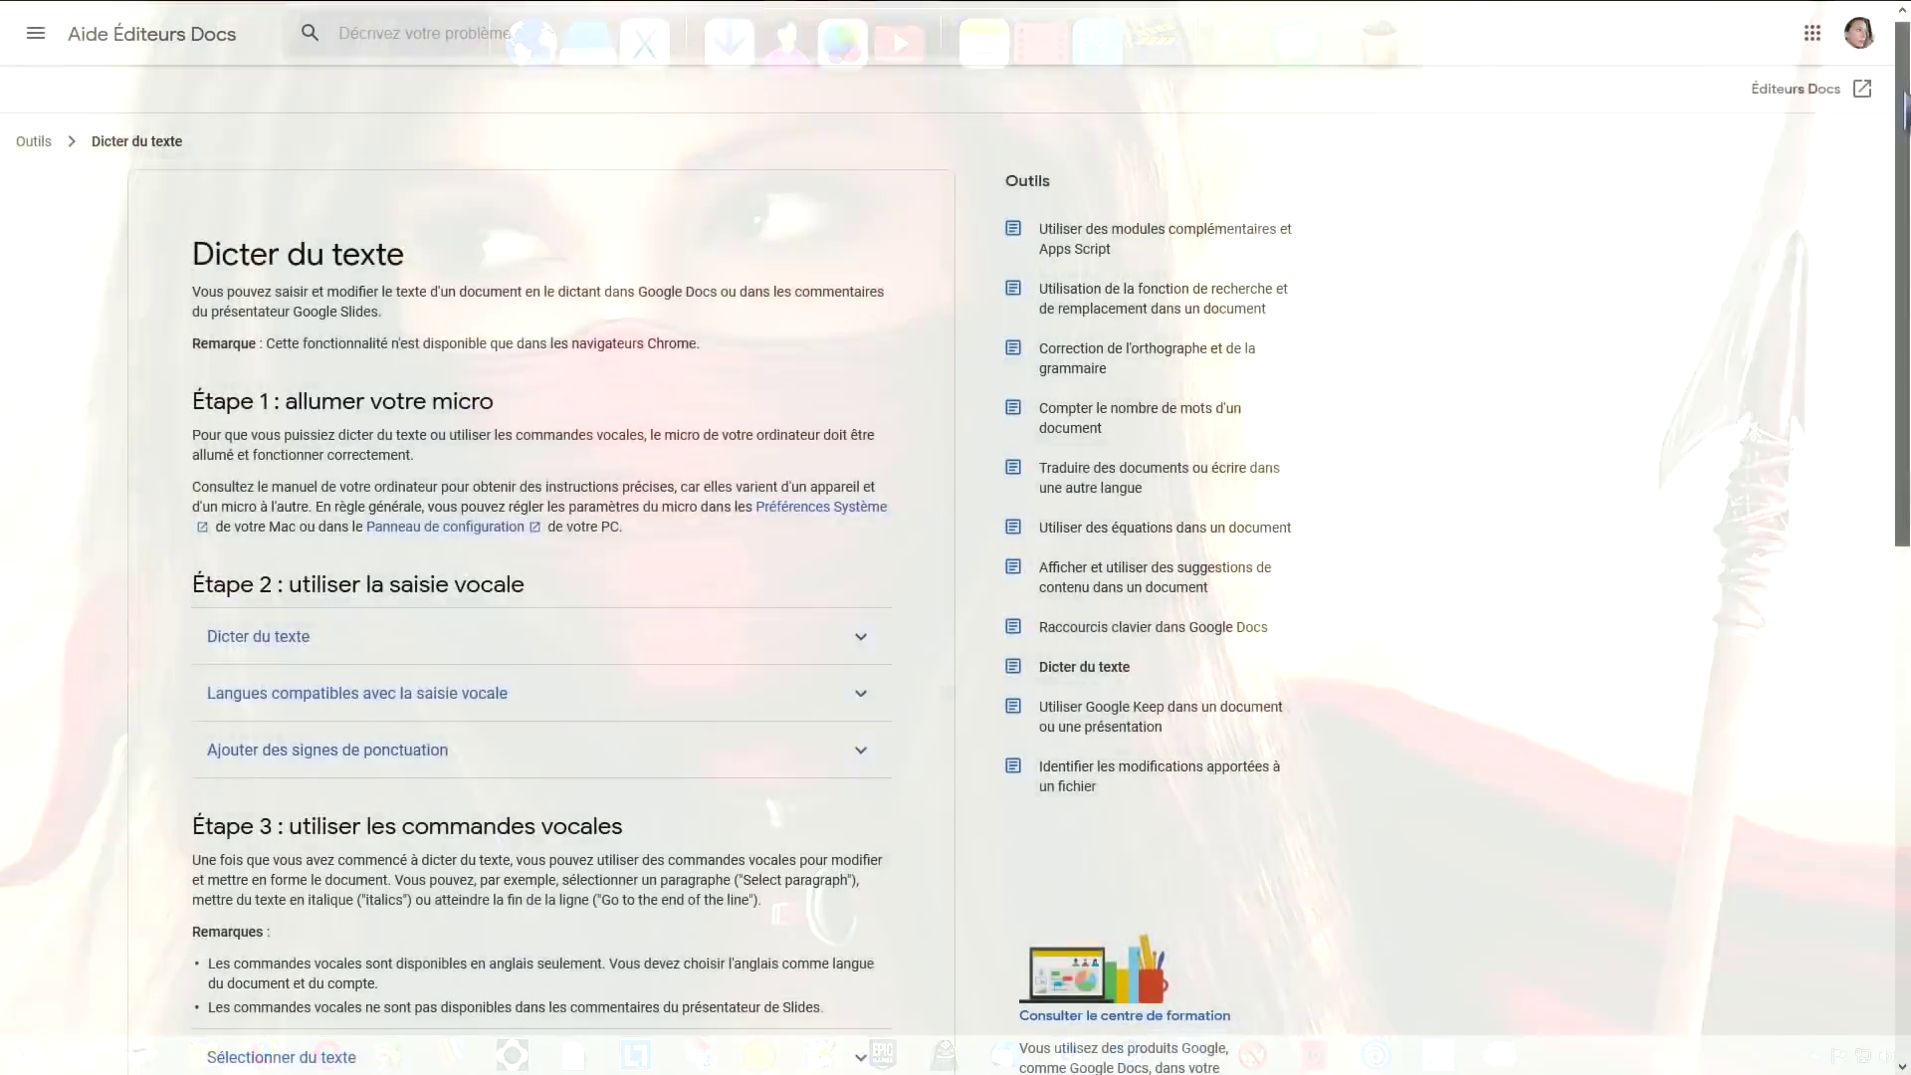
pyautogui.scroll(-3, 955, 557)
pyautogui.scroll(-3, 955, 558)
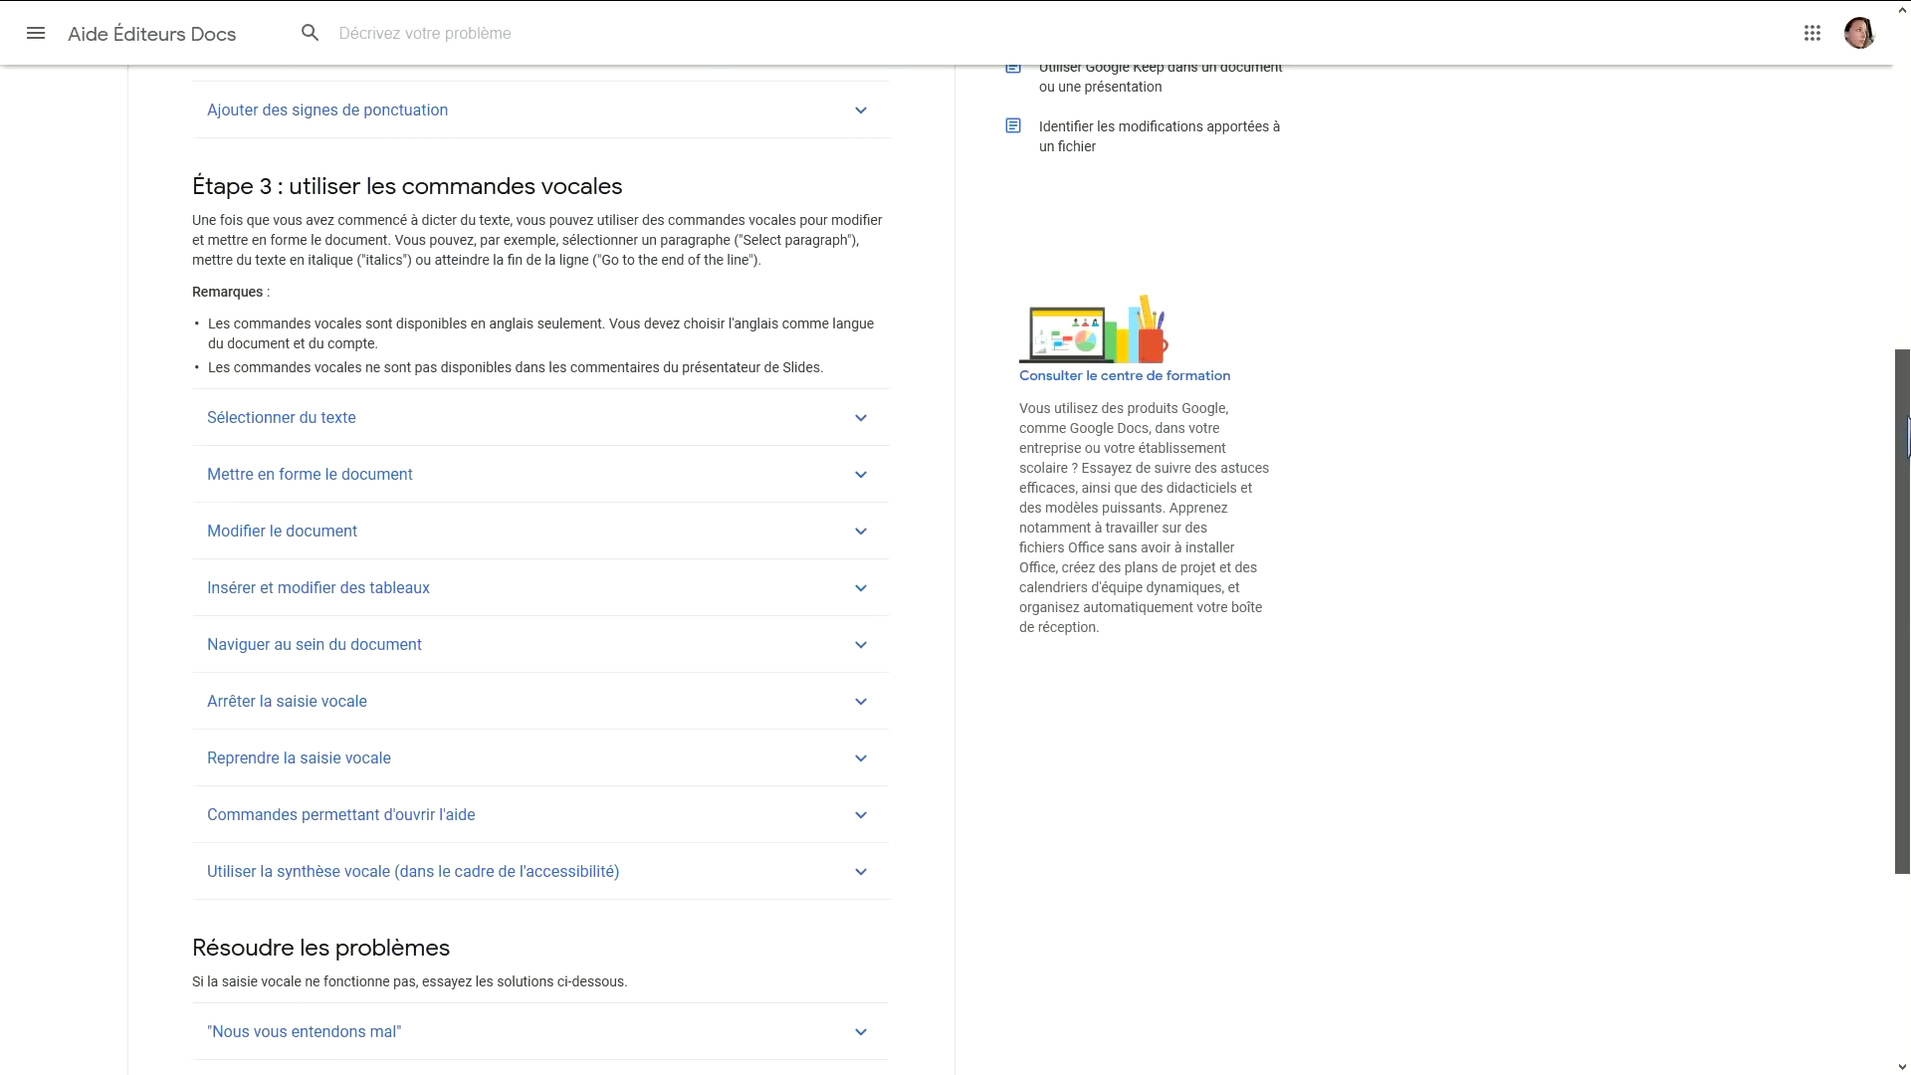
# Look through the Google Docs voice command help and Nuance's page on Dragon speech recognition software.
pyautogui.moveTo(1906, 433); pyautogui.dragTo(1906, 96)
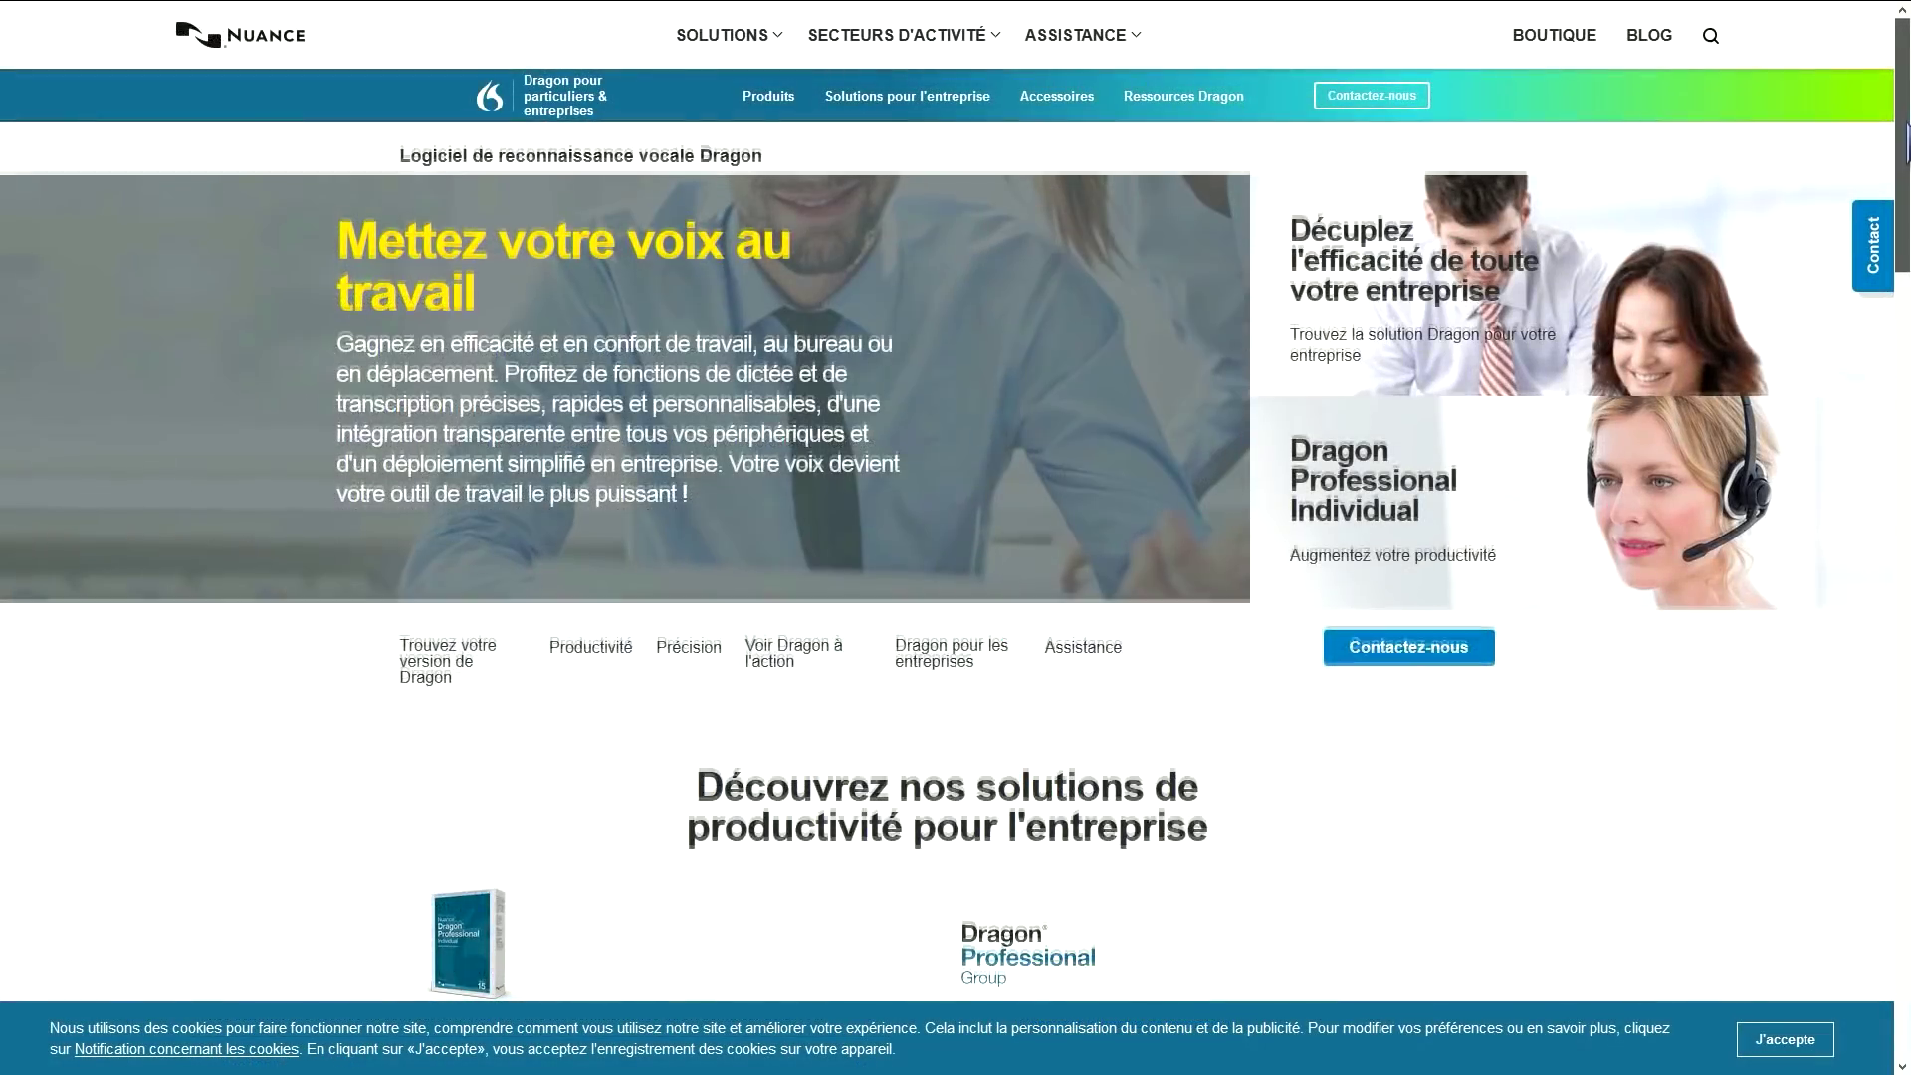
pyautogui.scroll(-3, 1907, 209)
pyautogui.moveTo(1906, 204); pyautogui.dragTo(1903, 129)
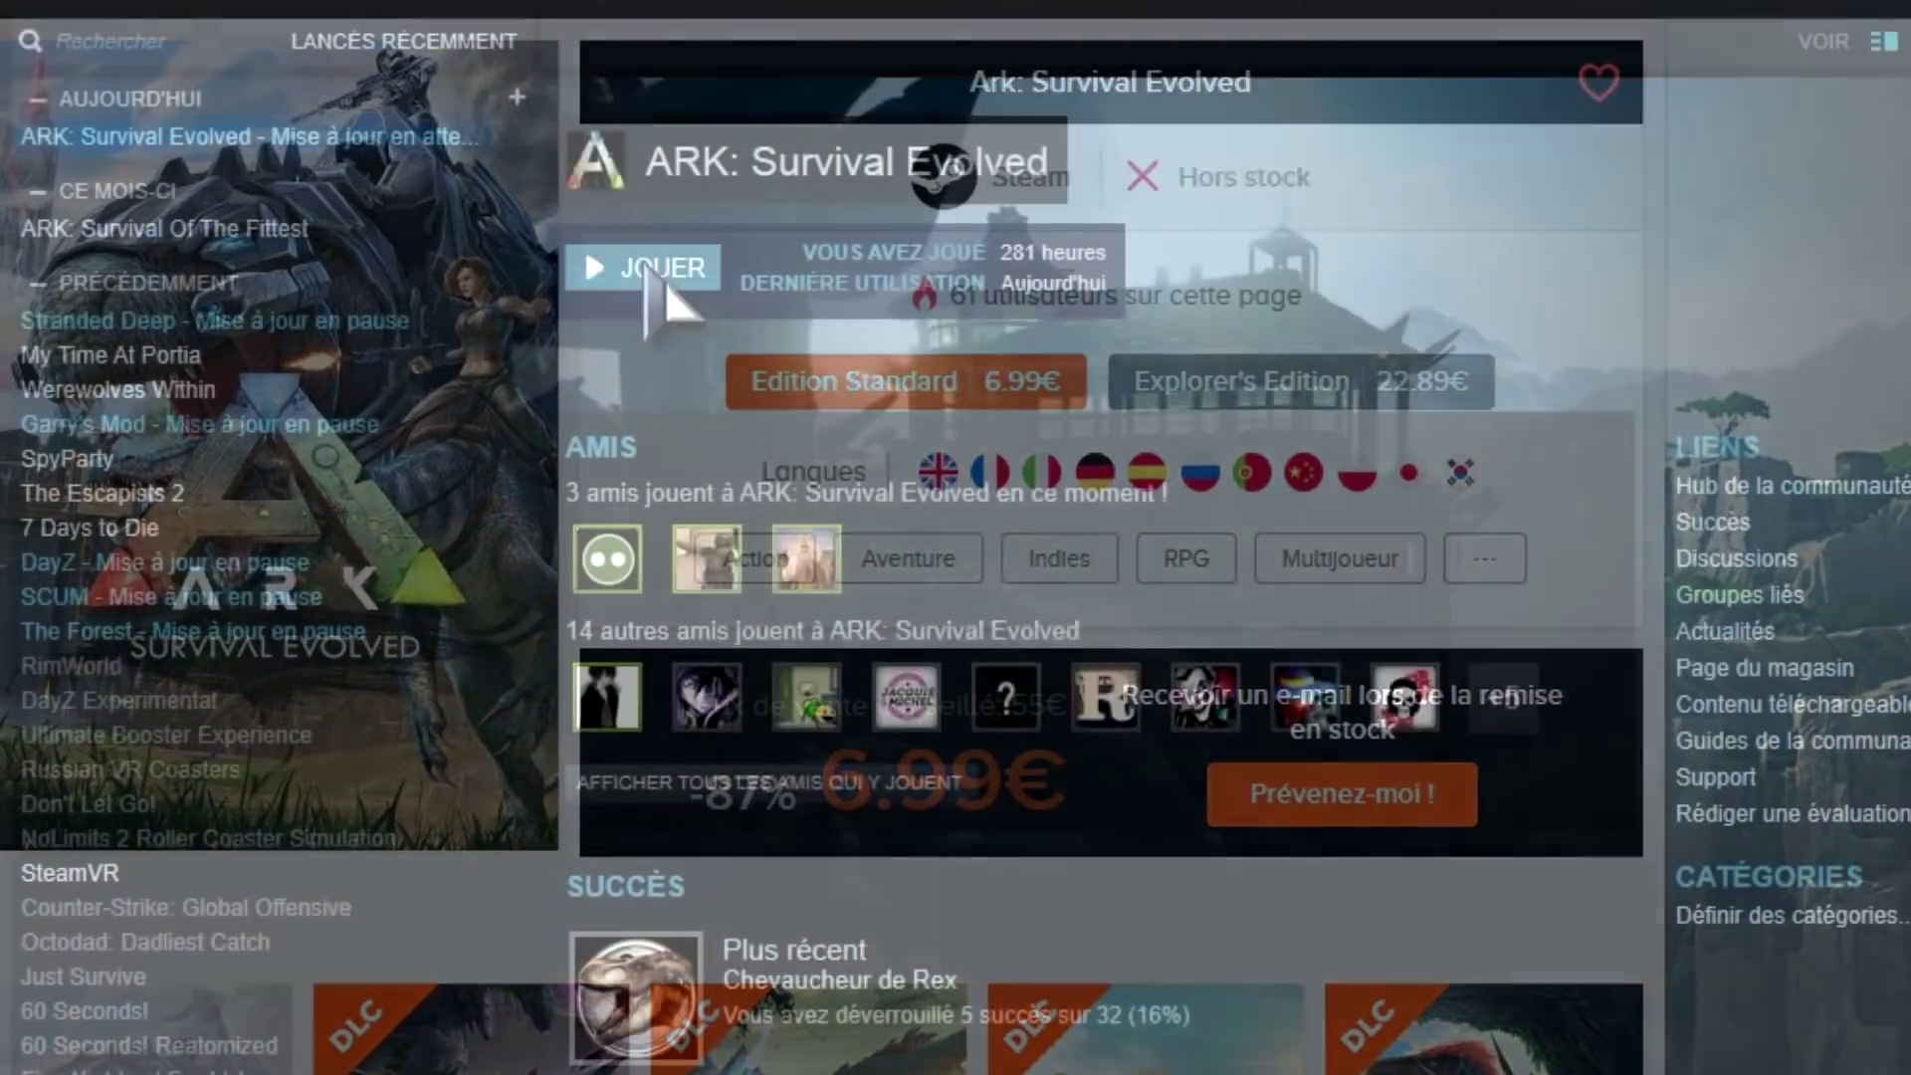
# Launch ARK: Survival Evolved from the Steam library and bring up its multiplayer server list.
pyautogui.click(649, 268)
pyautogui.click(1066, 989)
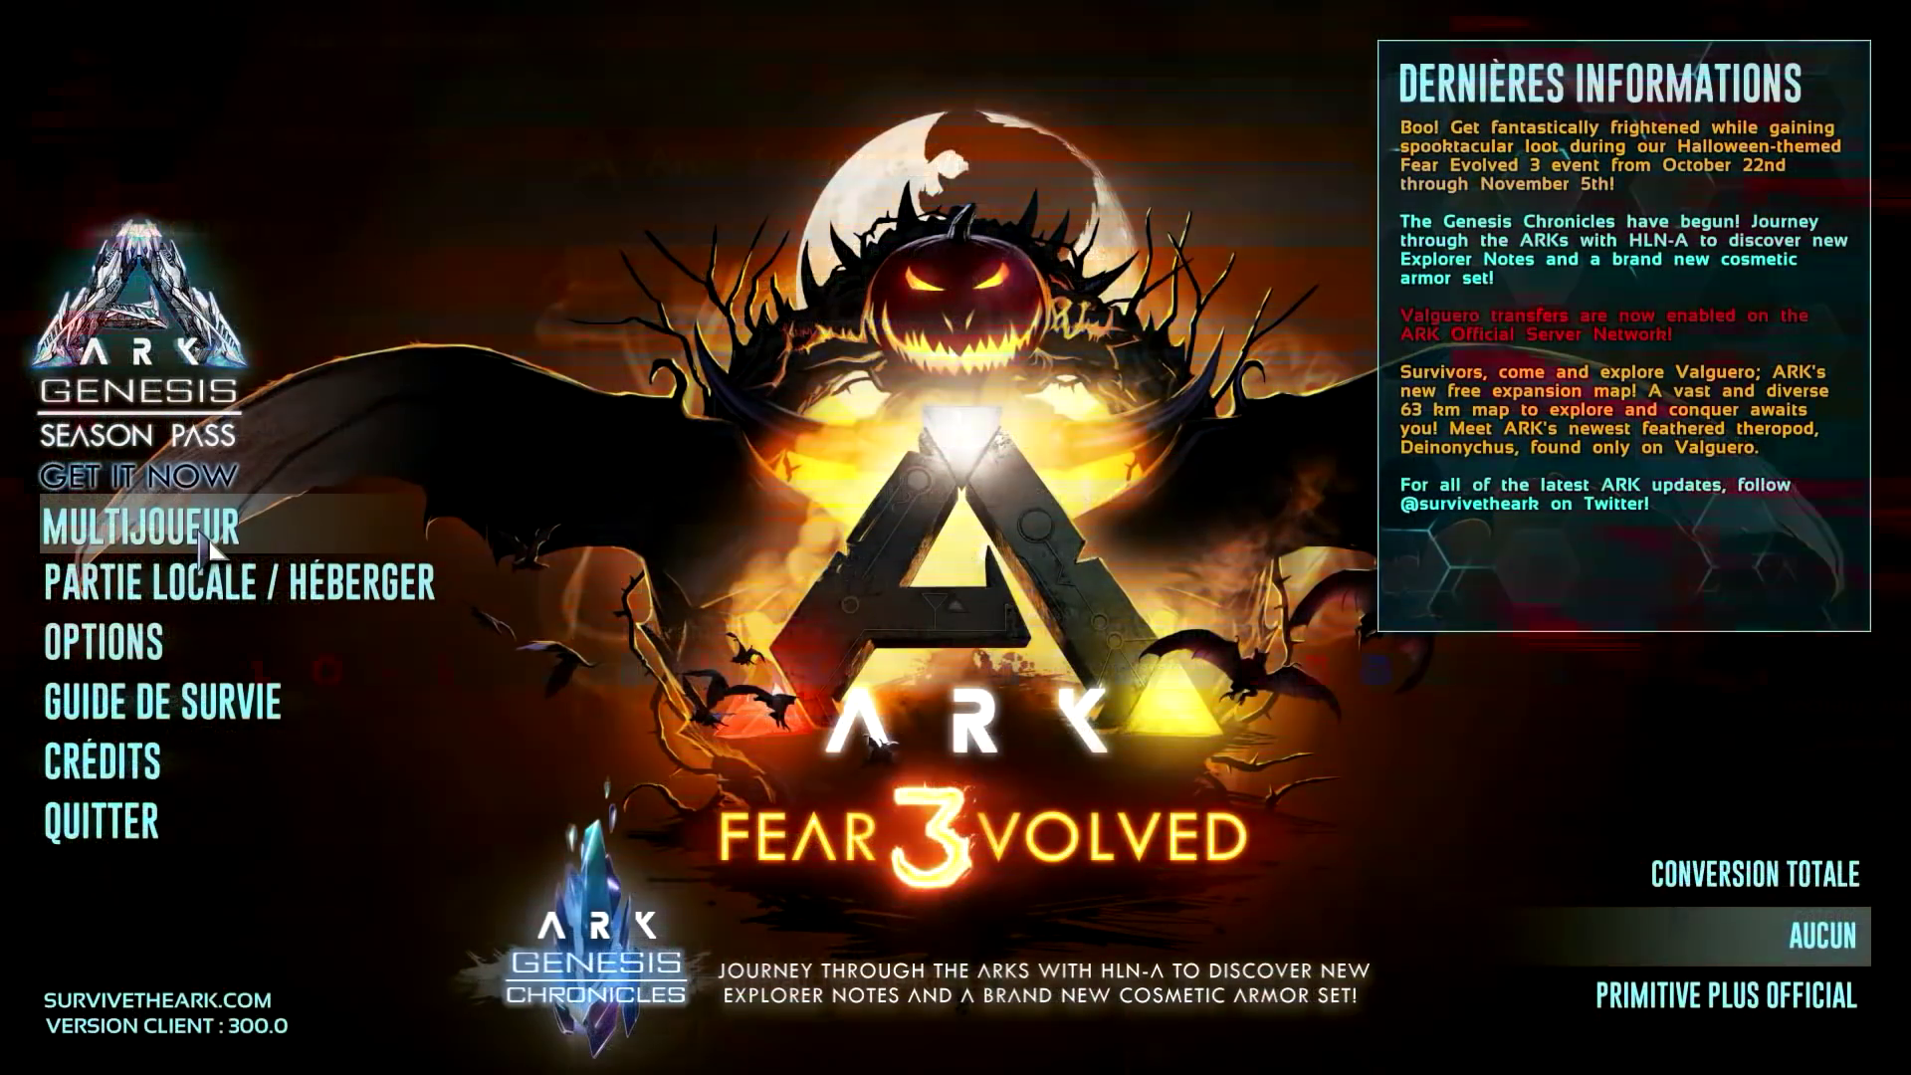
pyautogui.click(209, 543)
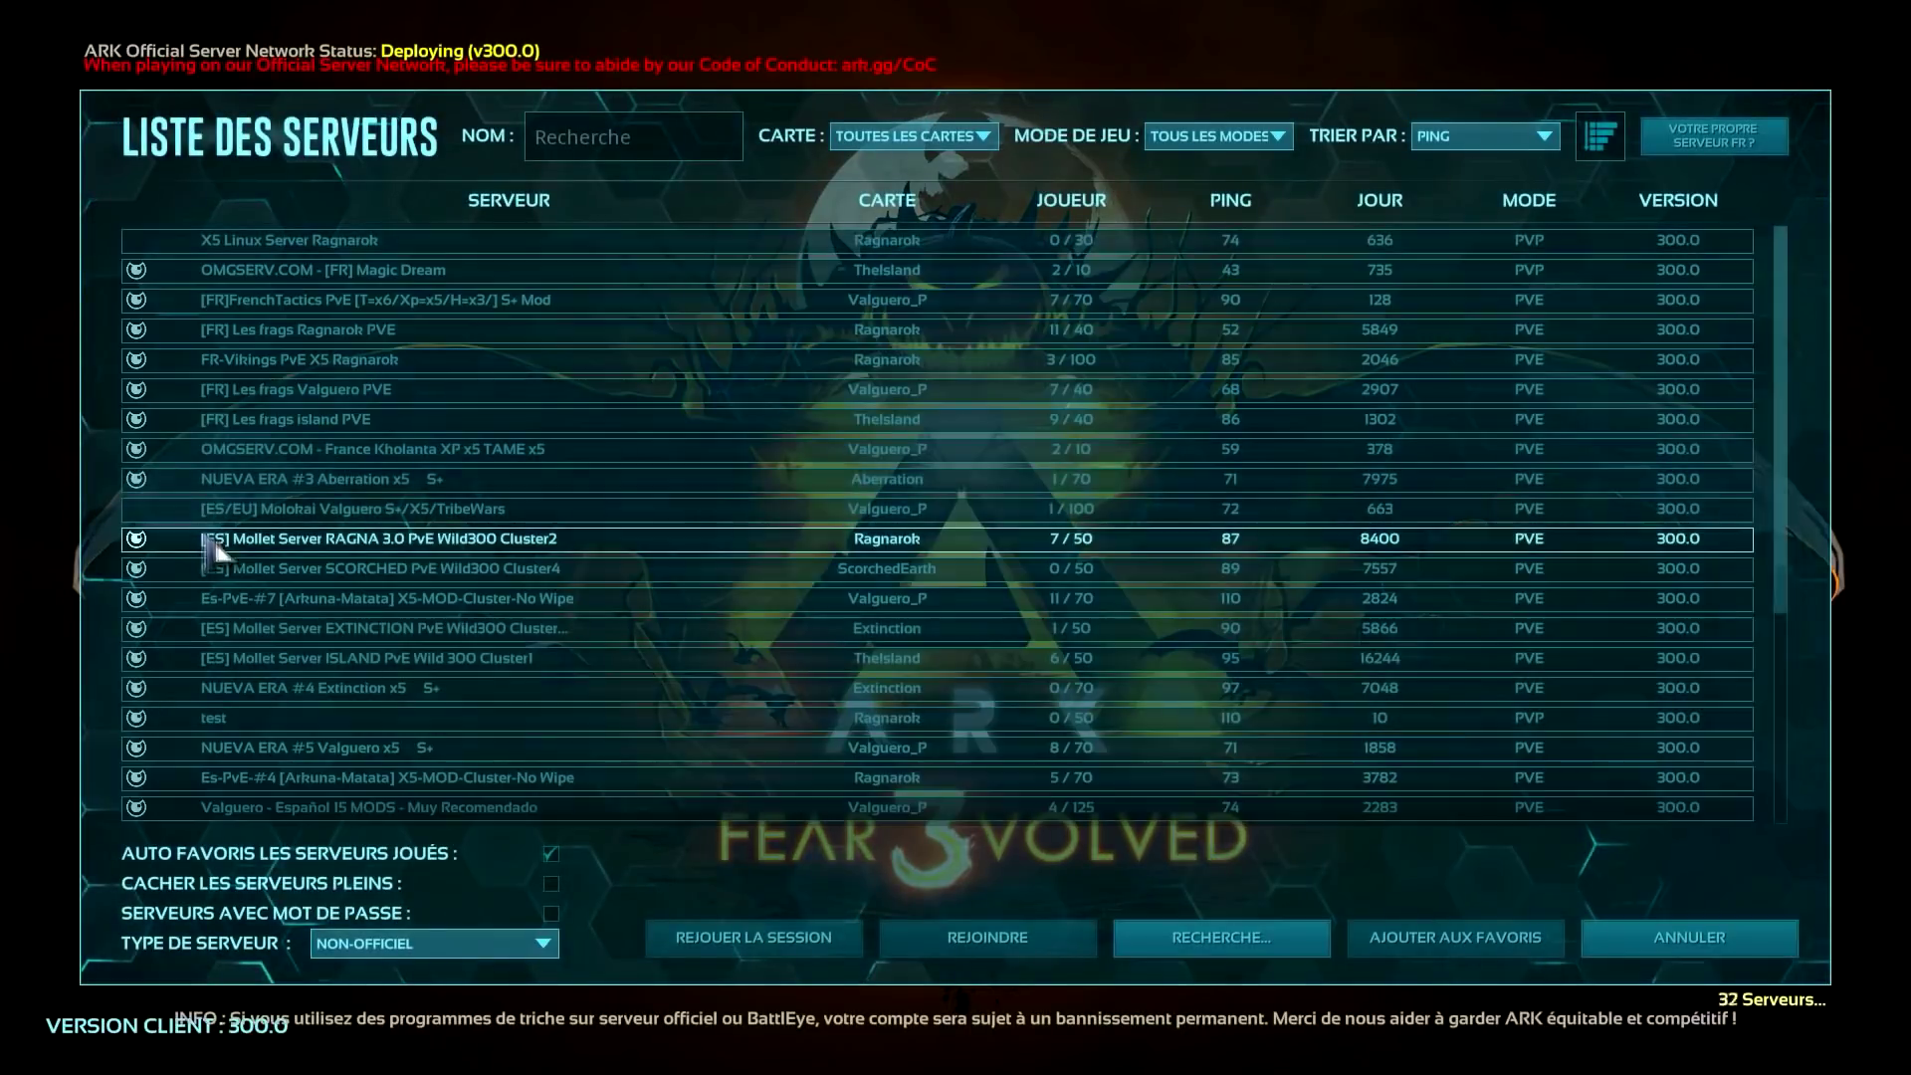
# Restrict the server list to unofficial servers, search for "gadu" and join the [FR] Gadu RP 2 server on Valguero_P.
pyautogui.click(438, 942)
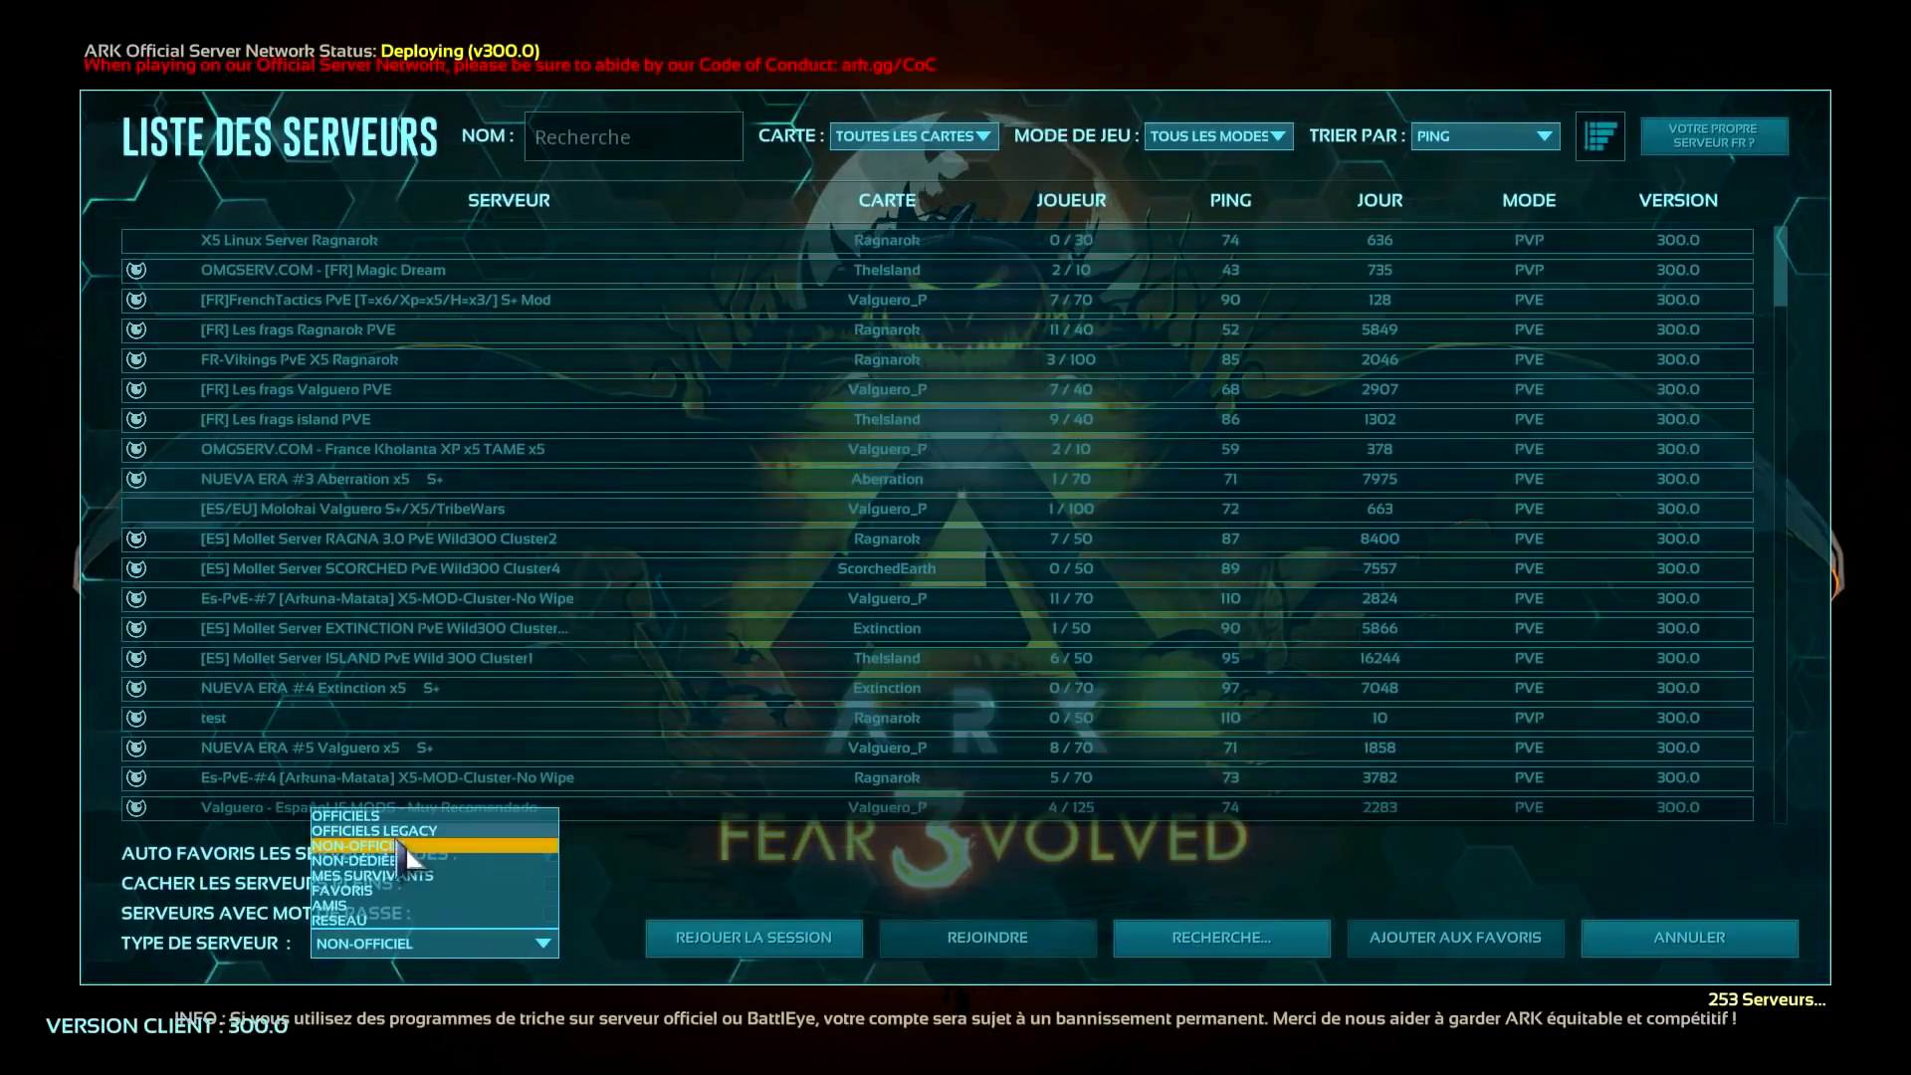
pyautogui.click(406, 846)
pyautogui.write('gadu')
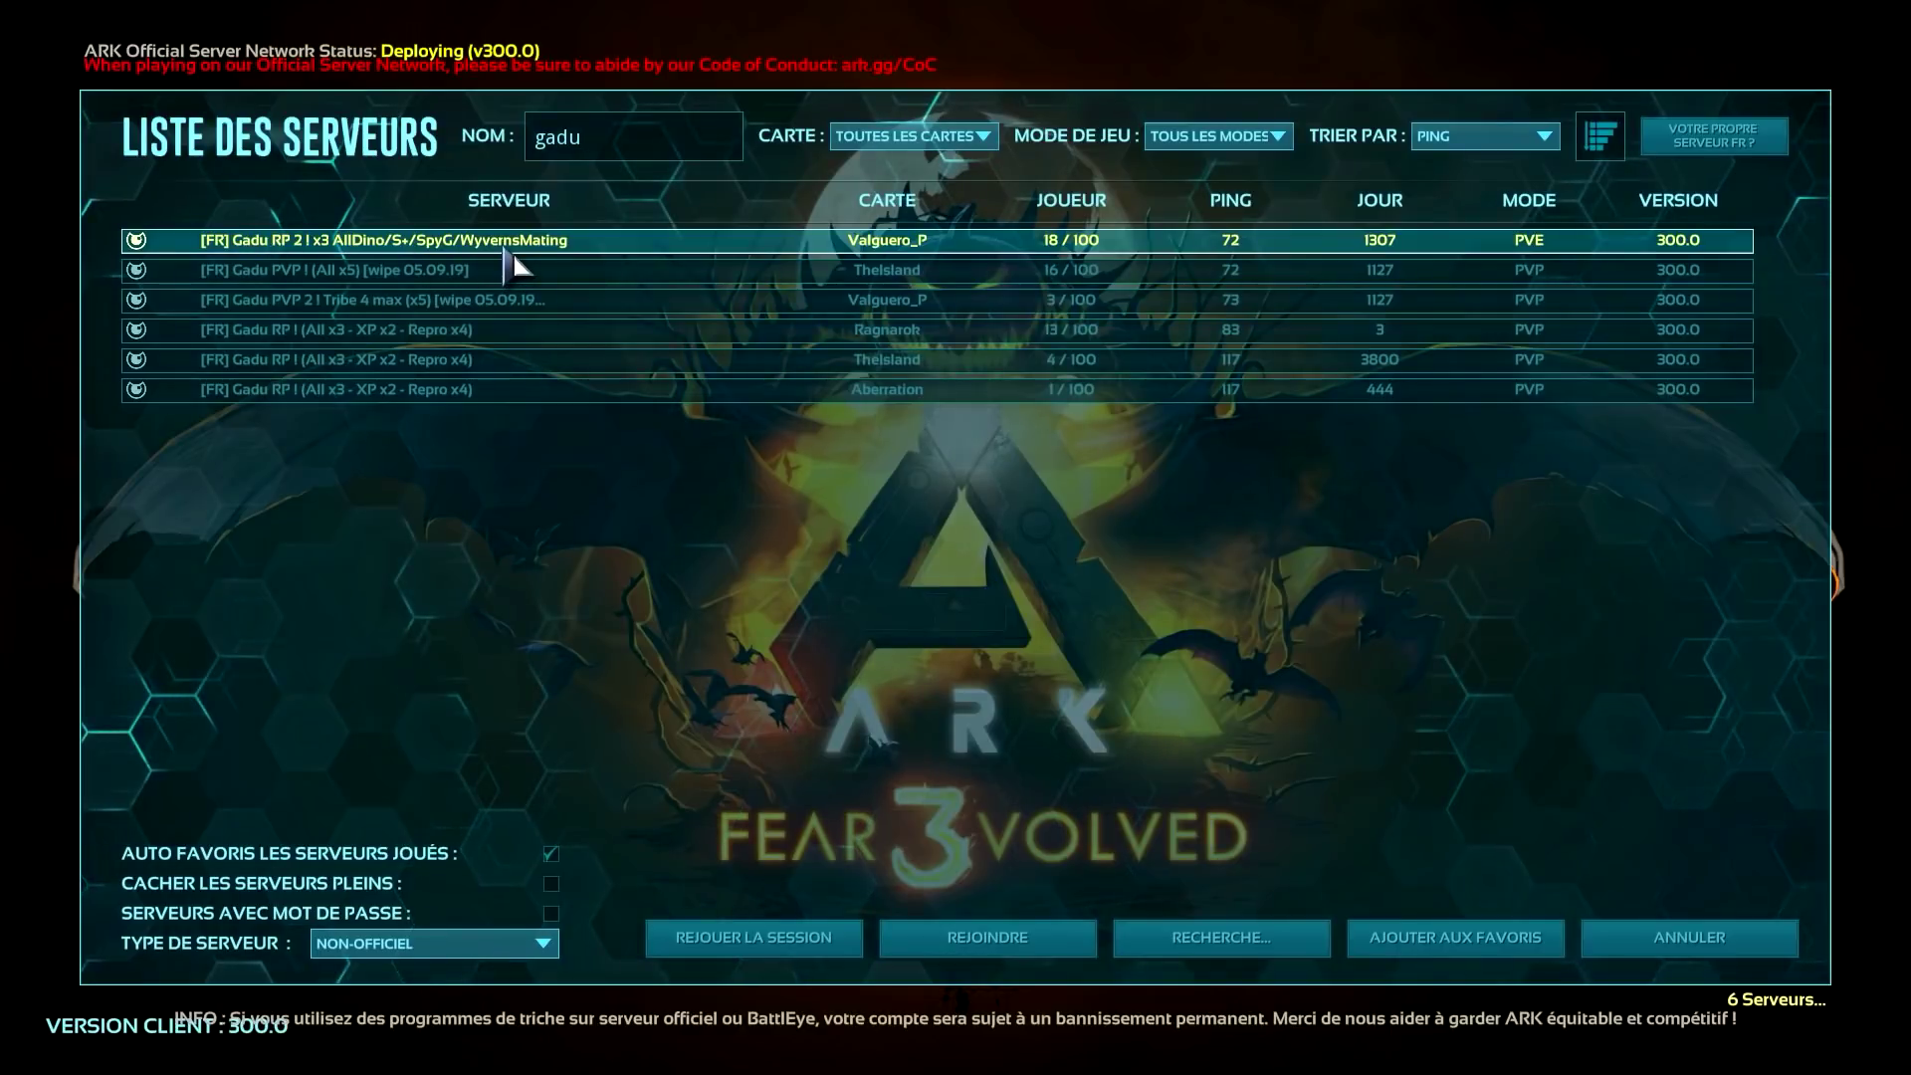
pyautogui.click(1007, 951)
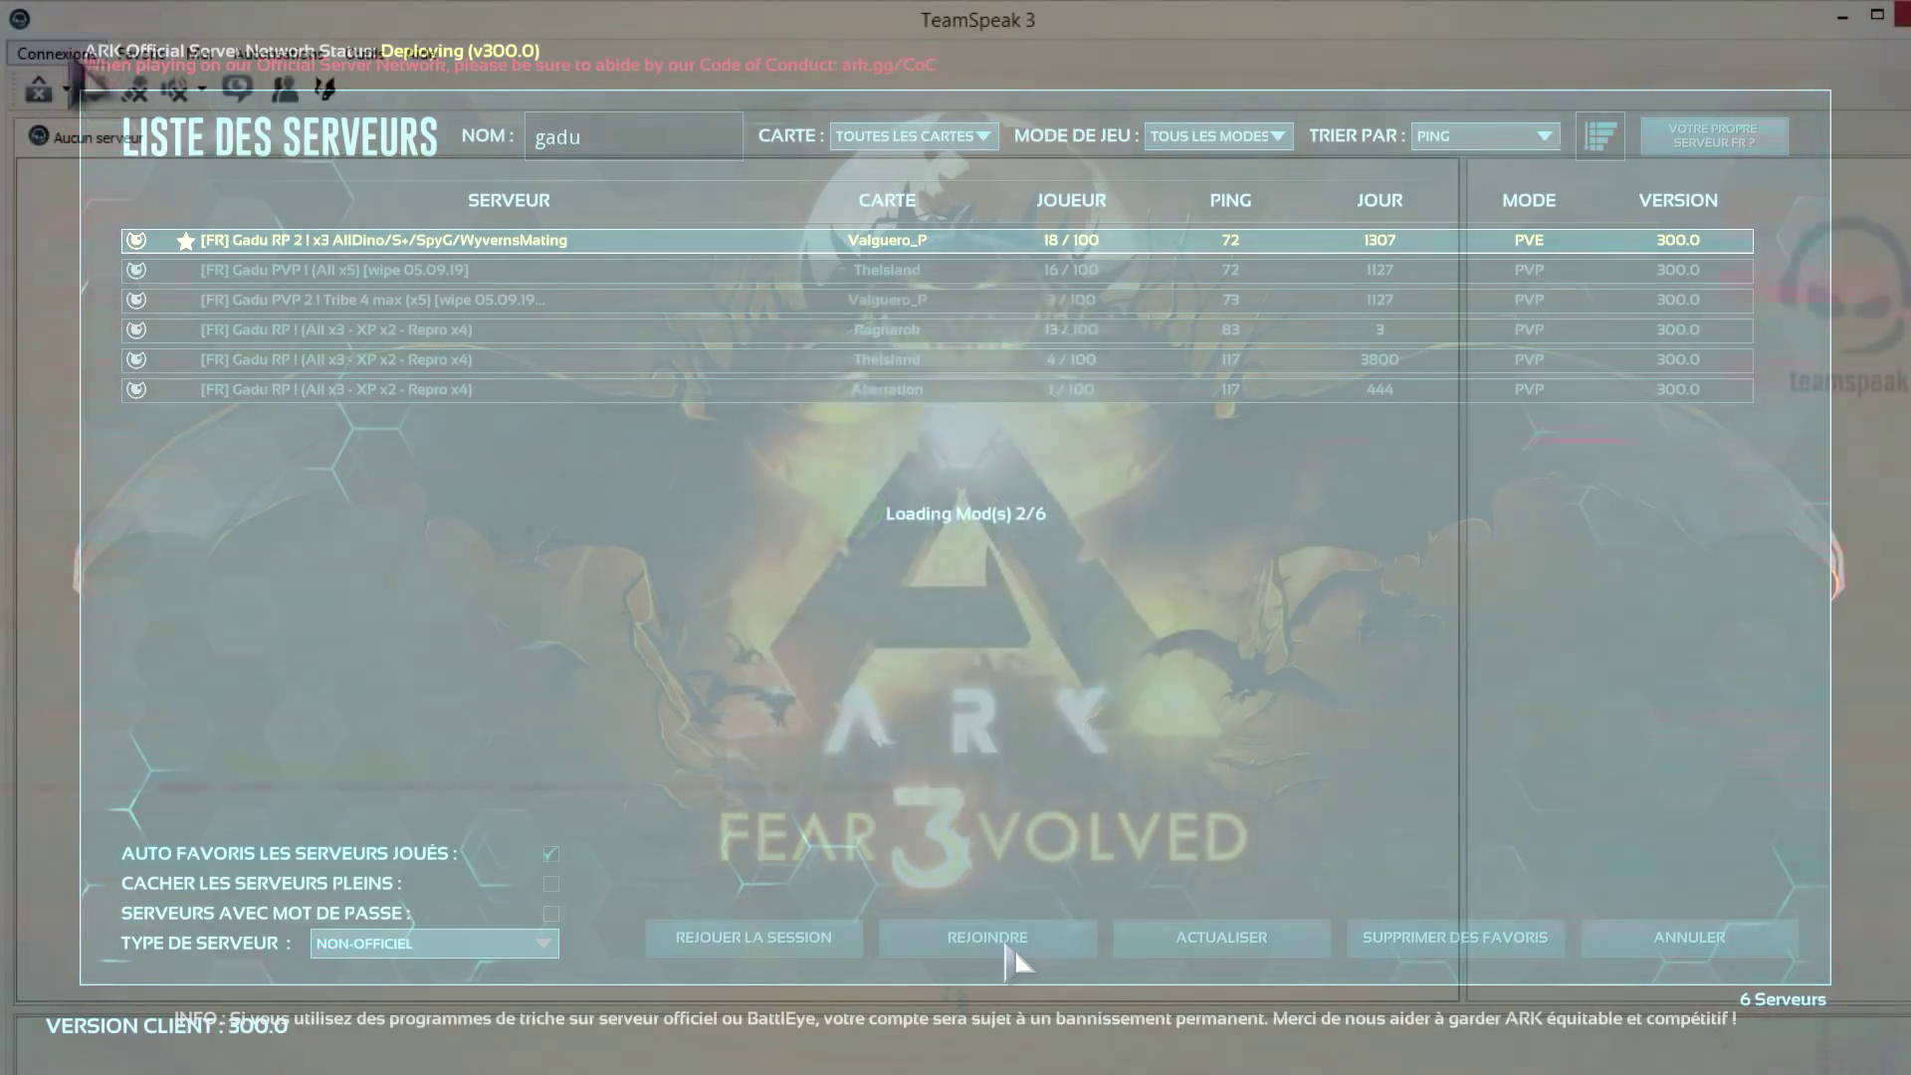
# Switch to TeamSpeak 3, connect to the GaduGaming voice server and dismiss the host's welcome message.
pyautogui.click(56, 52)
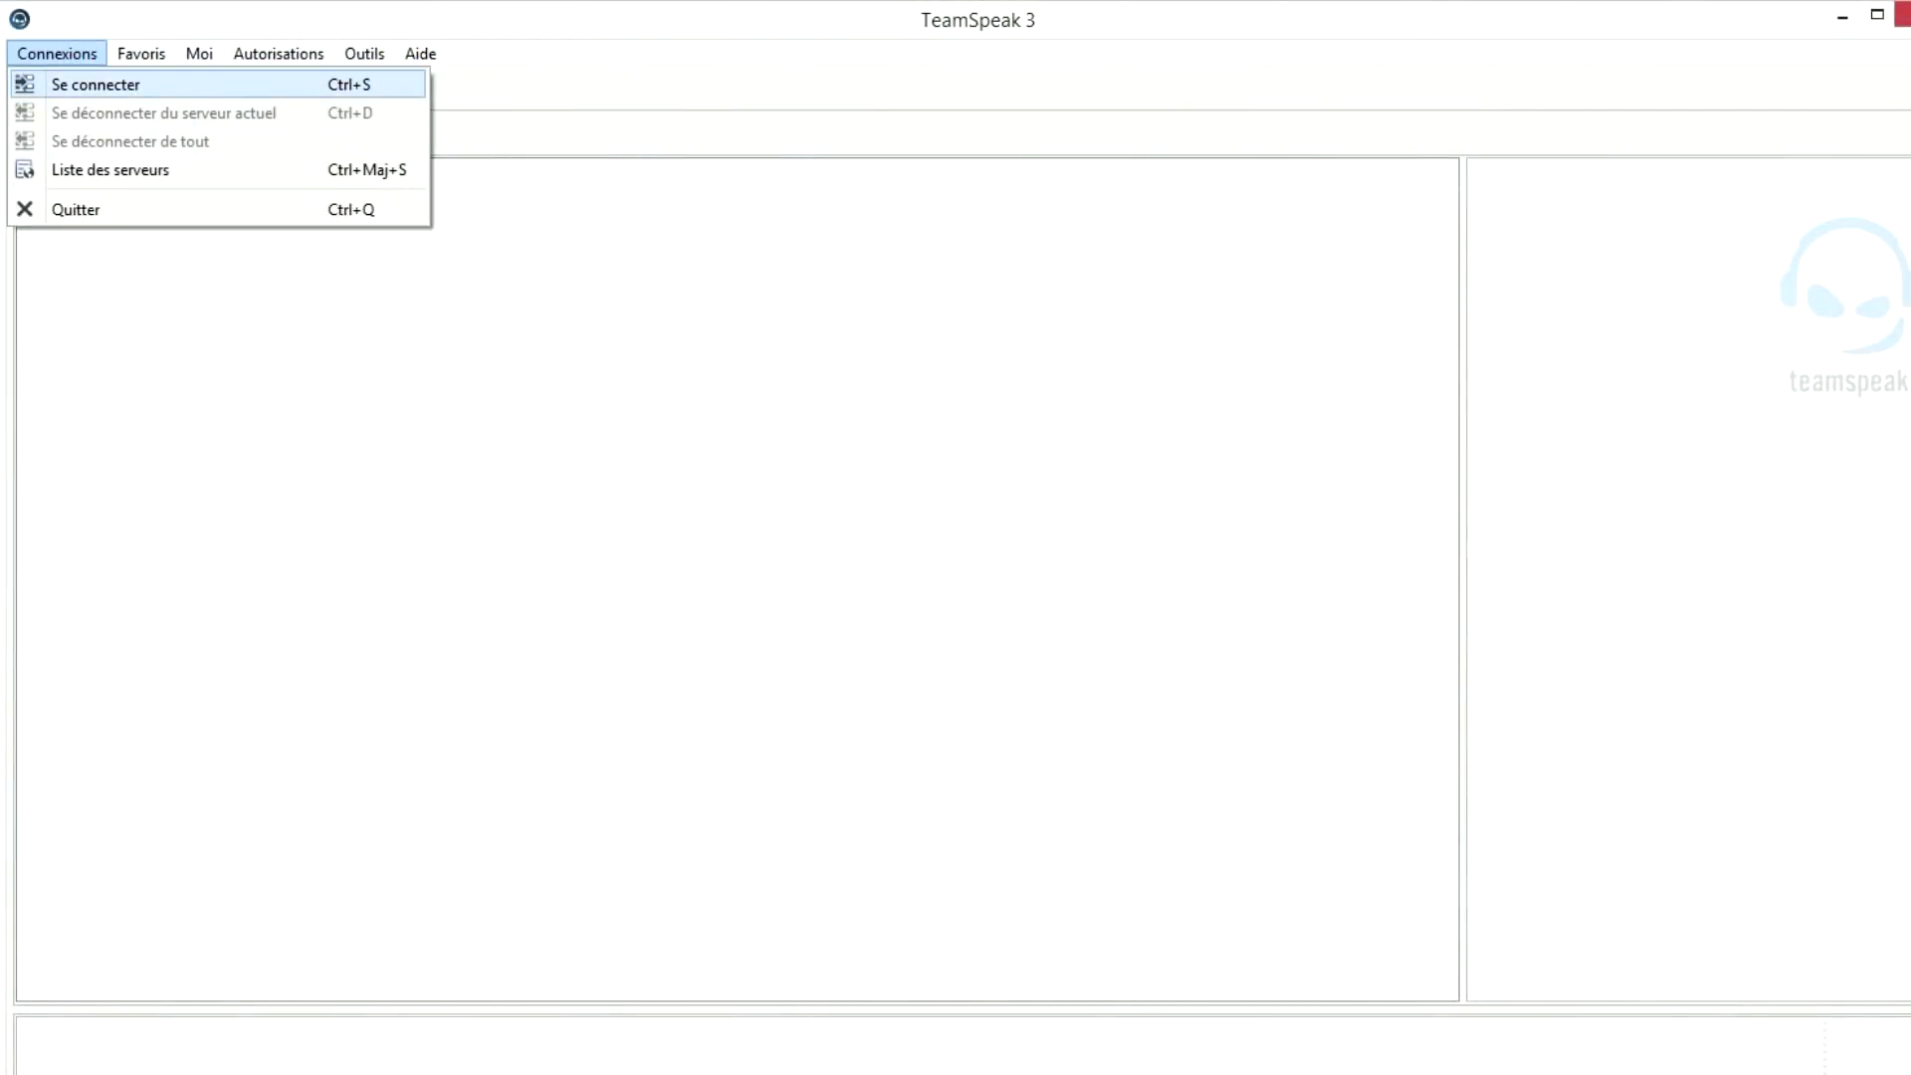
pyautogui.click(96, 84)
pyautogui.click(928, 711)
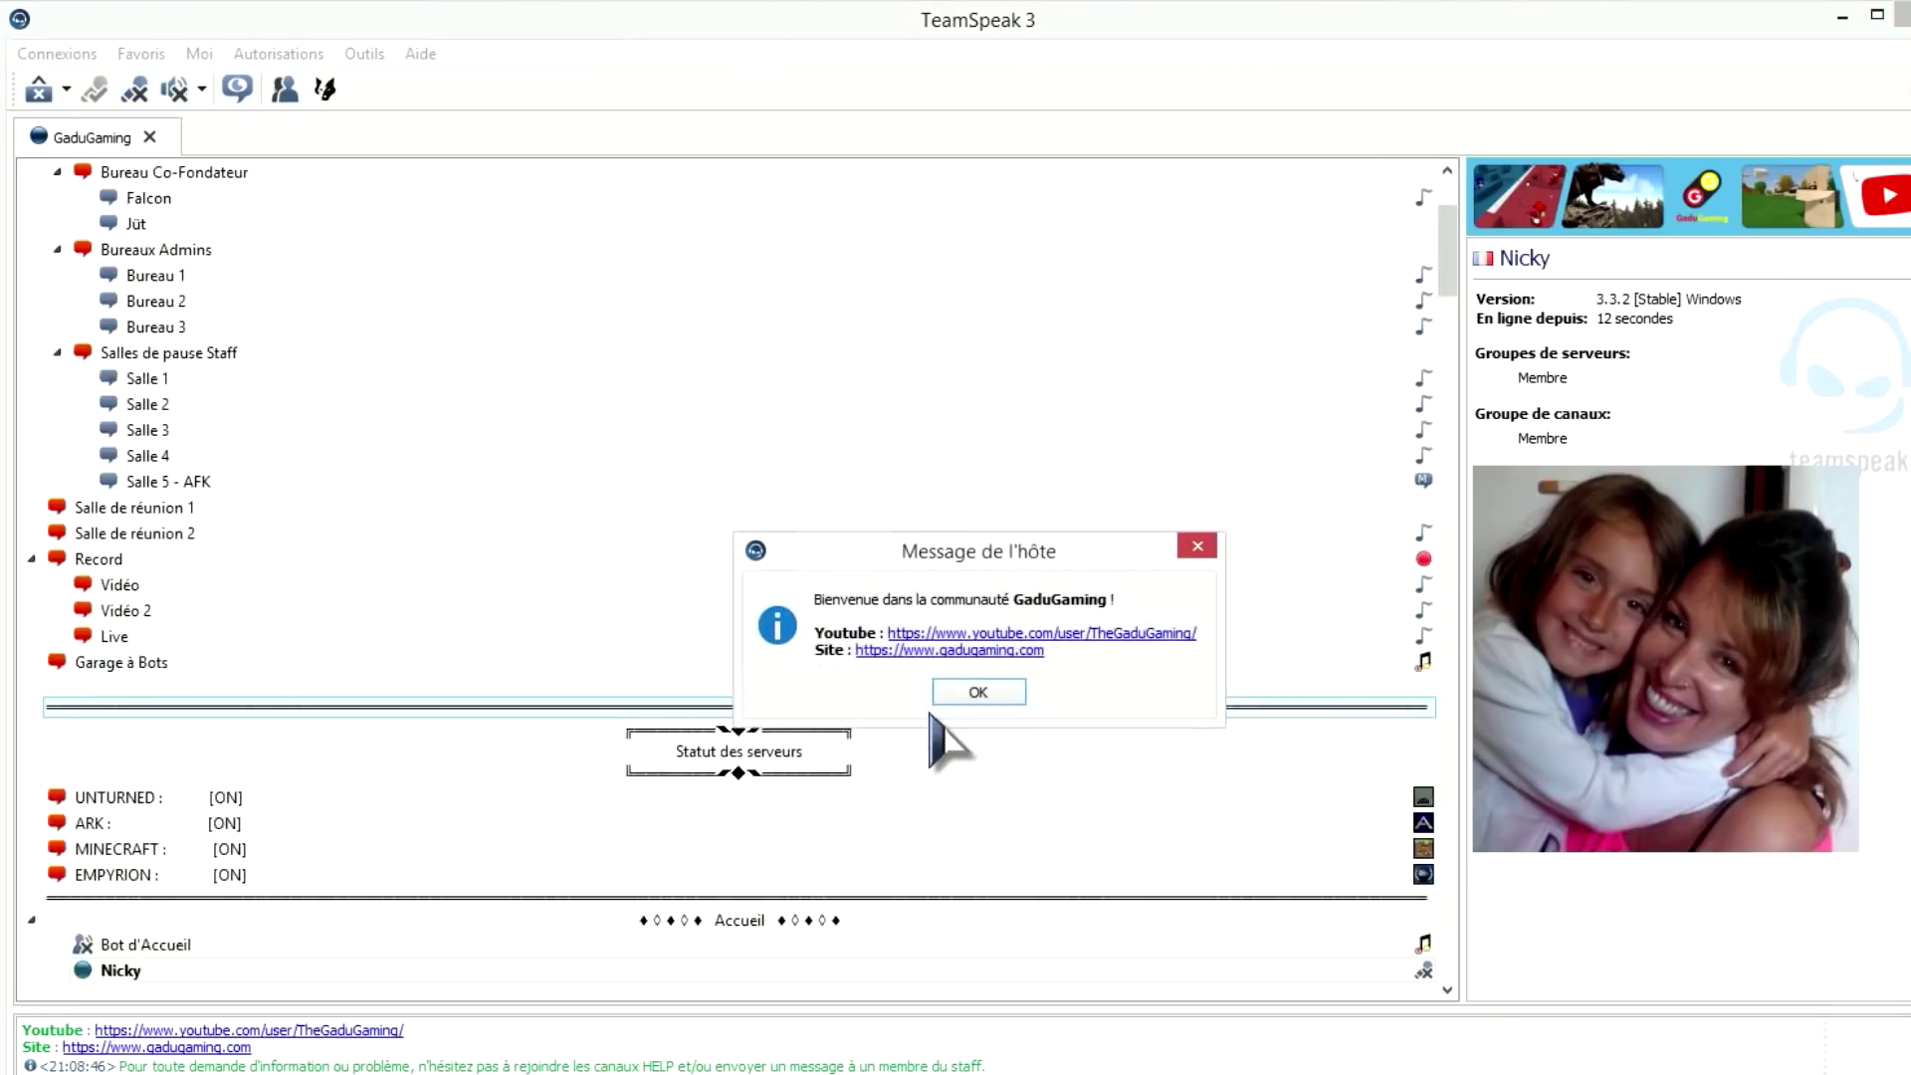
pyautogui.click(965, 695)
# Prepare a poke with the reason "Nouveau sur le serveur" for an admin in the Gadu RP 2 moderators' channel, and cancel it.
pyautogui.scroll(-15, 1152, 683)
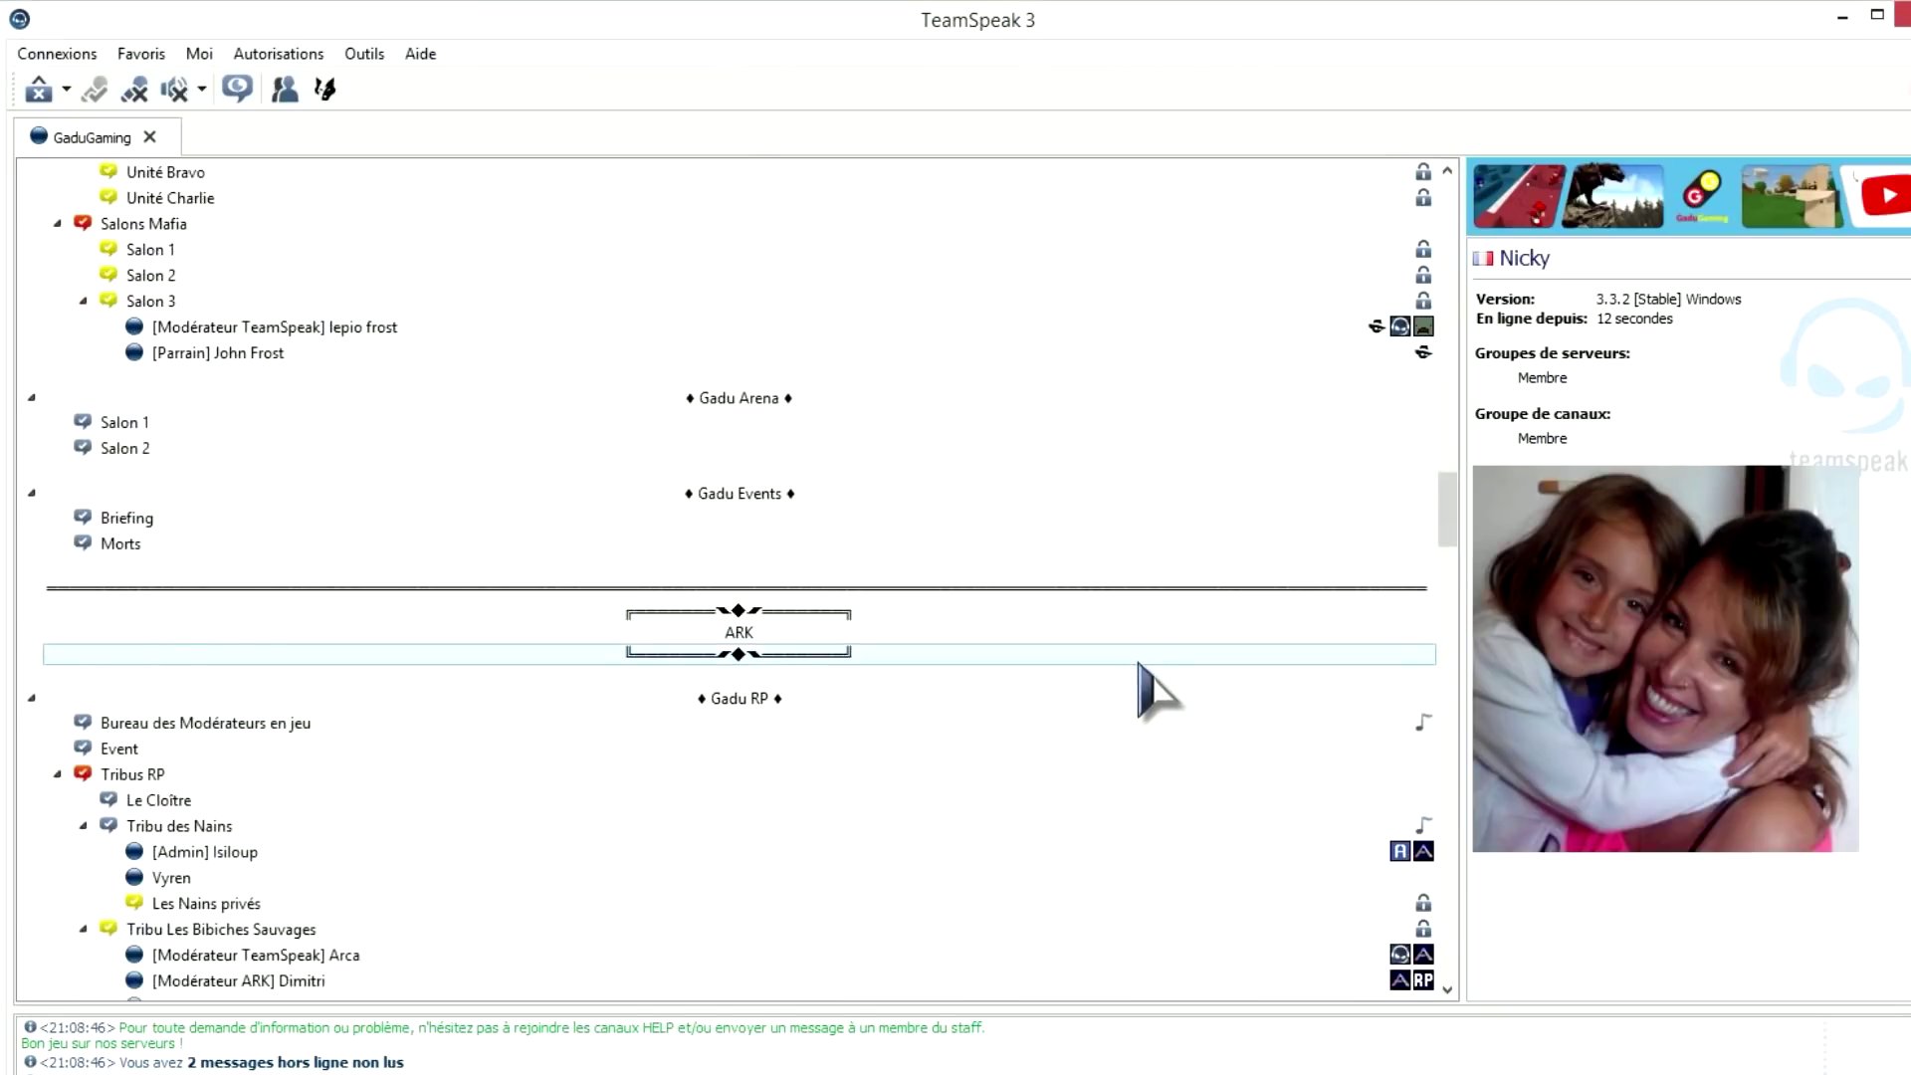
pyautogui.rightClick(207, 683)
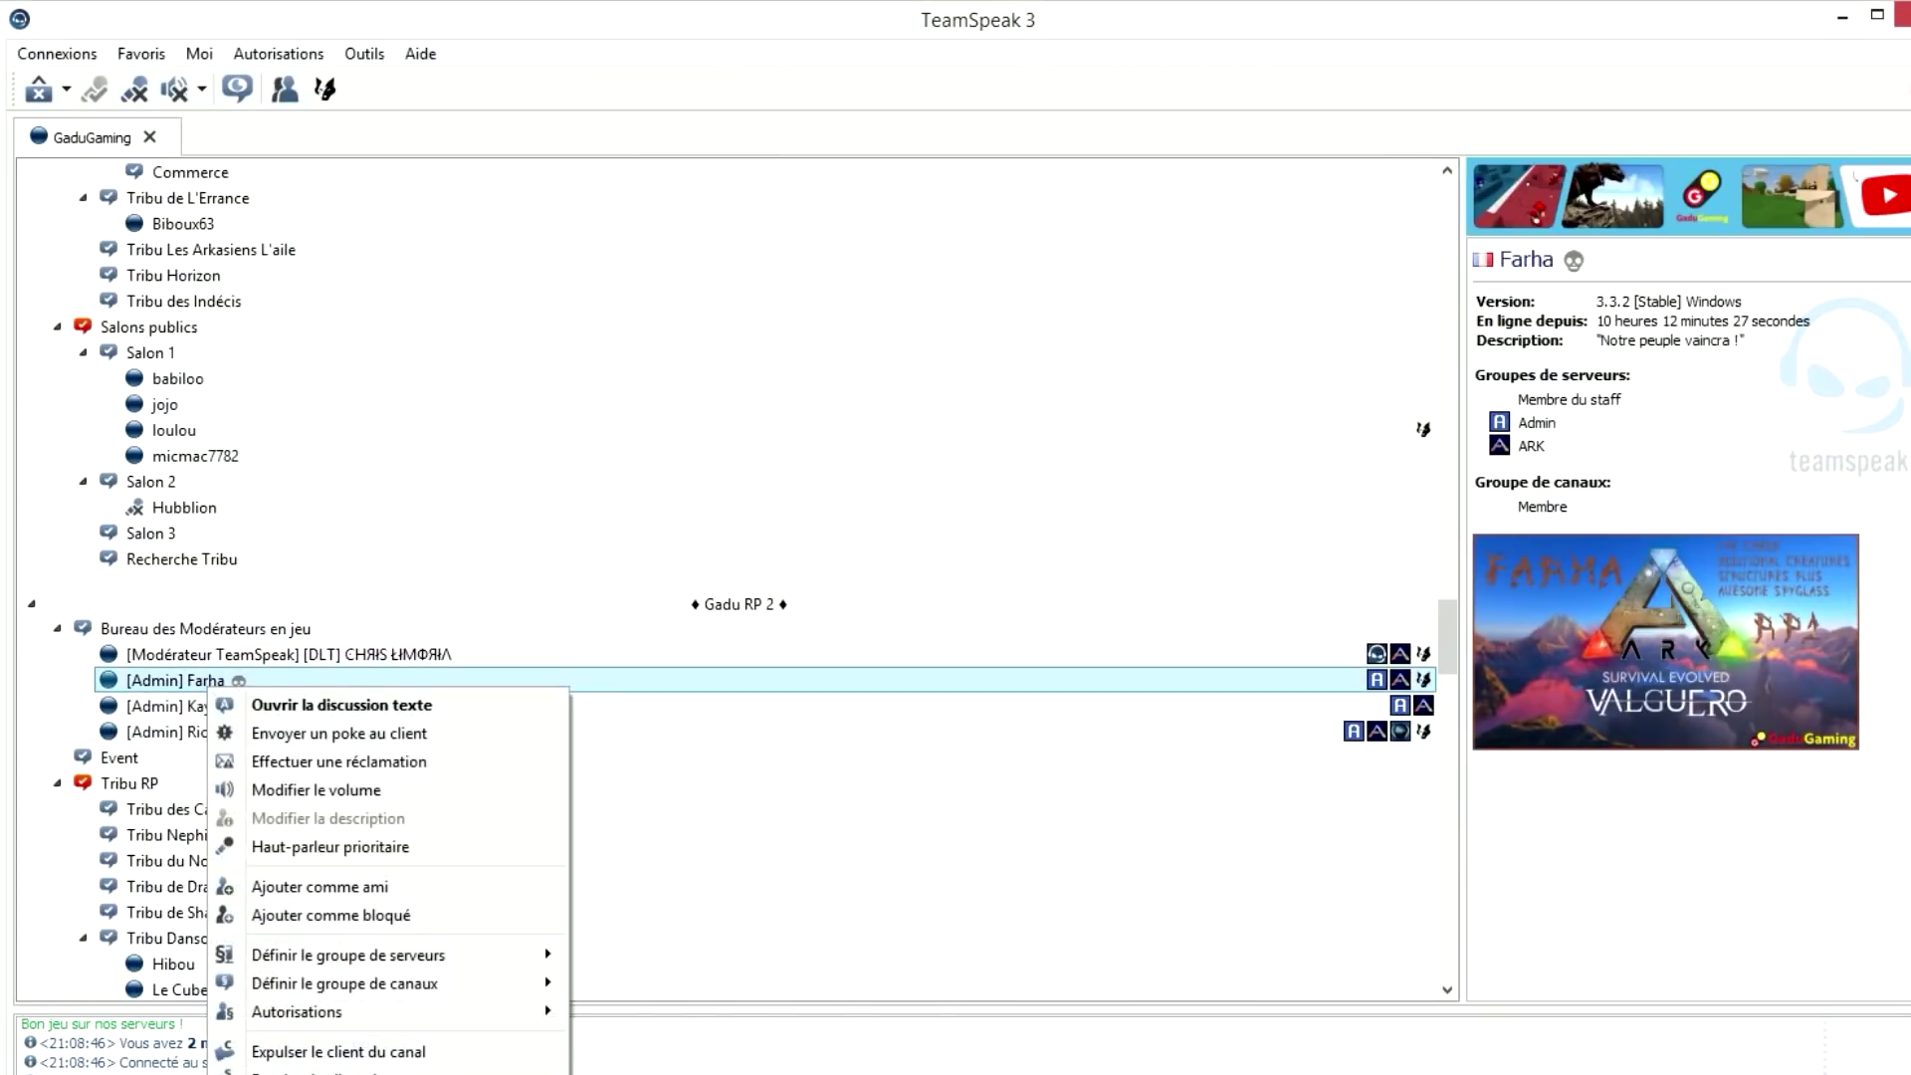
pyautogui.click(328, 733)
pyautogui.write('N')
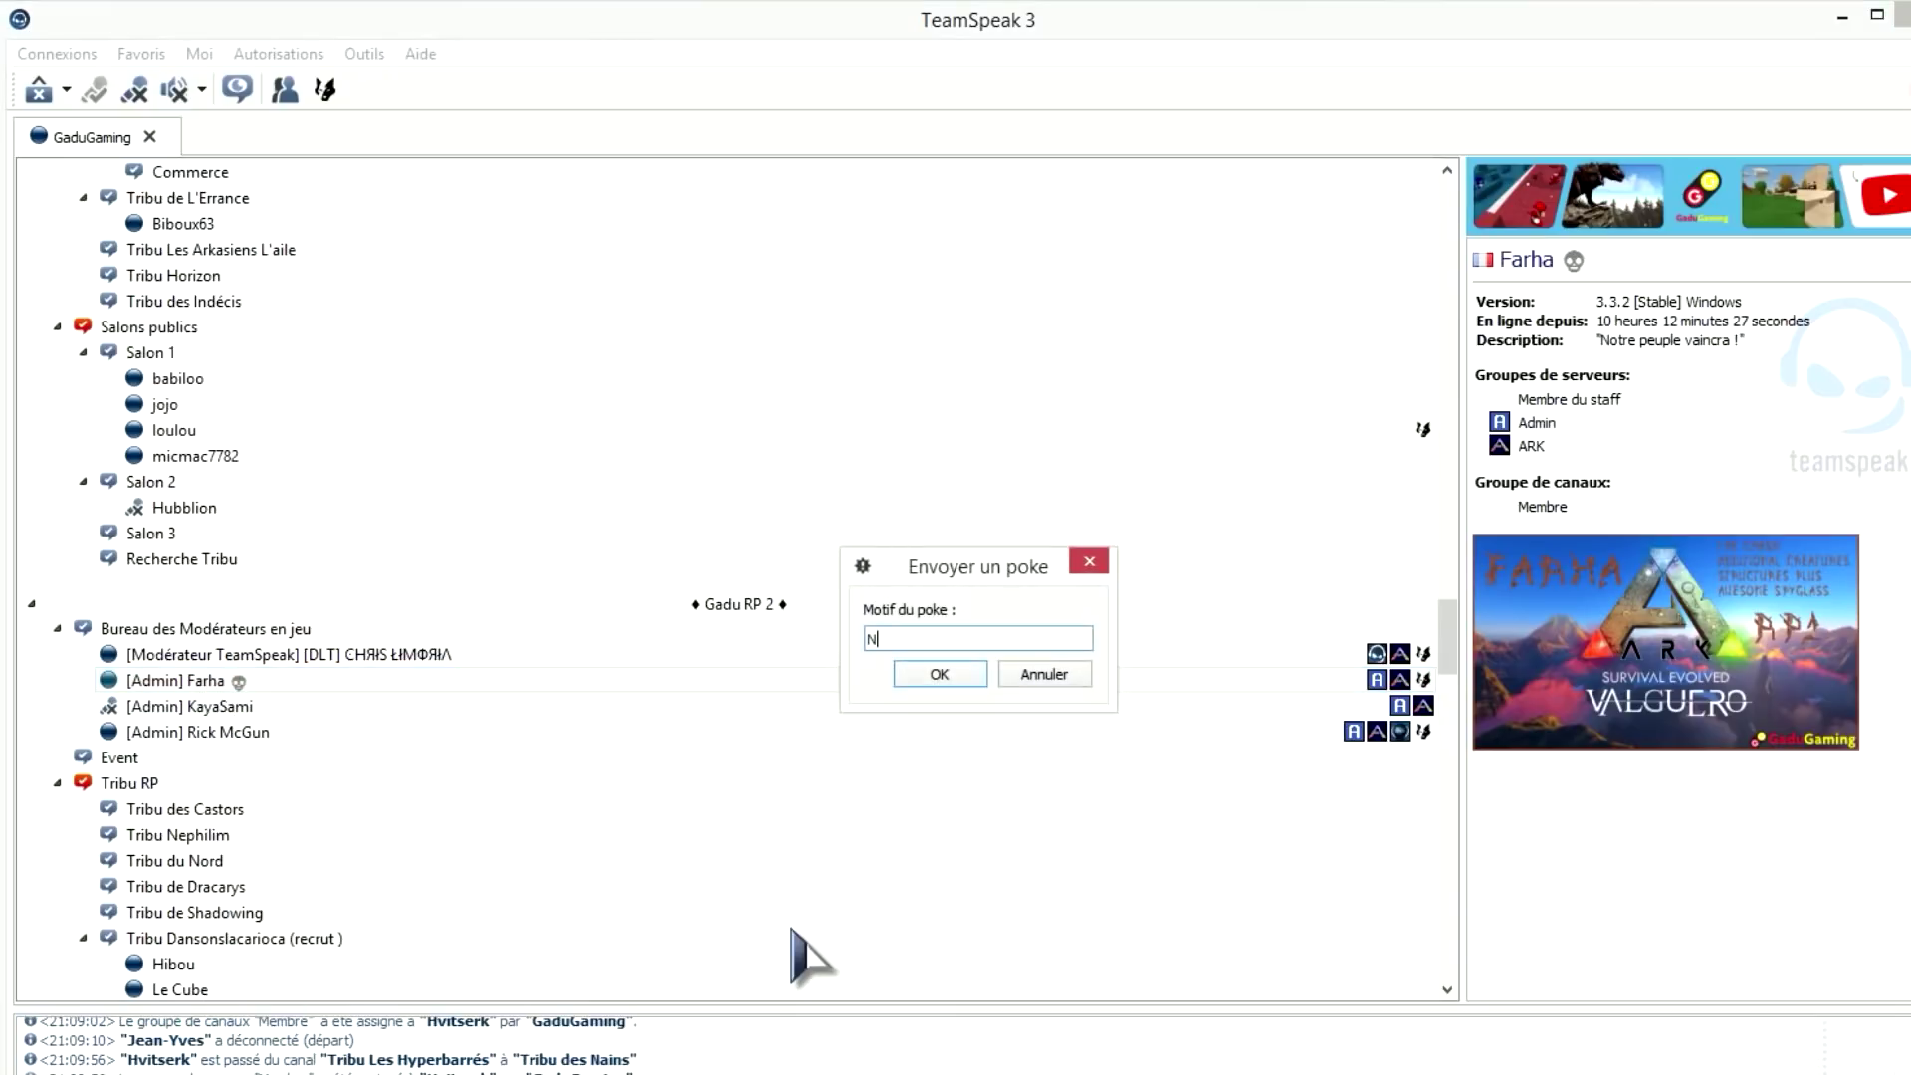
pyautogui.write('ouveau sur le serveur')
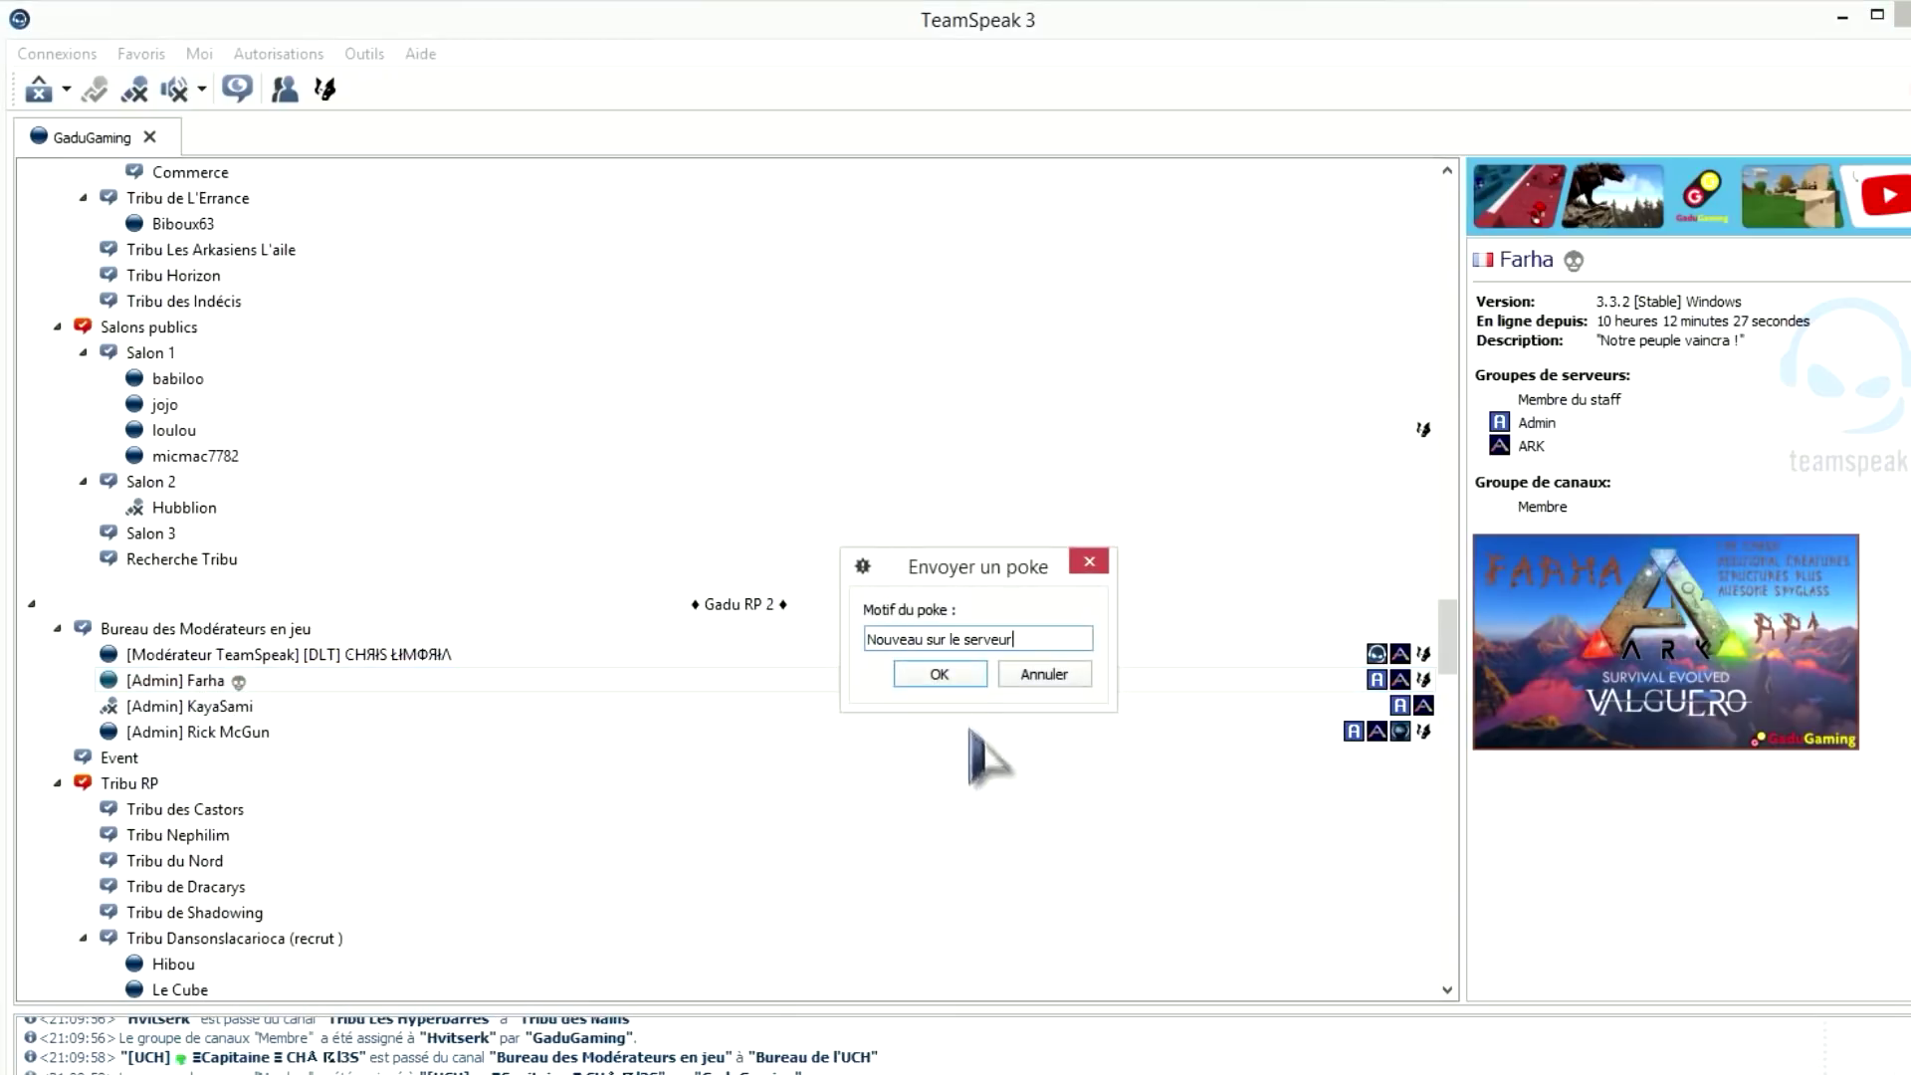
pyautogui.click(1044, 675)
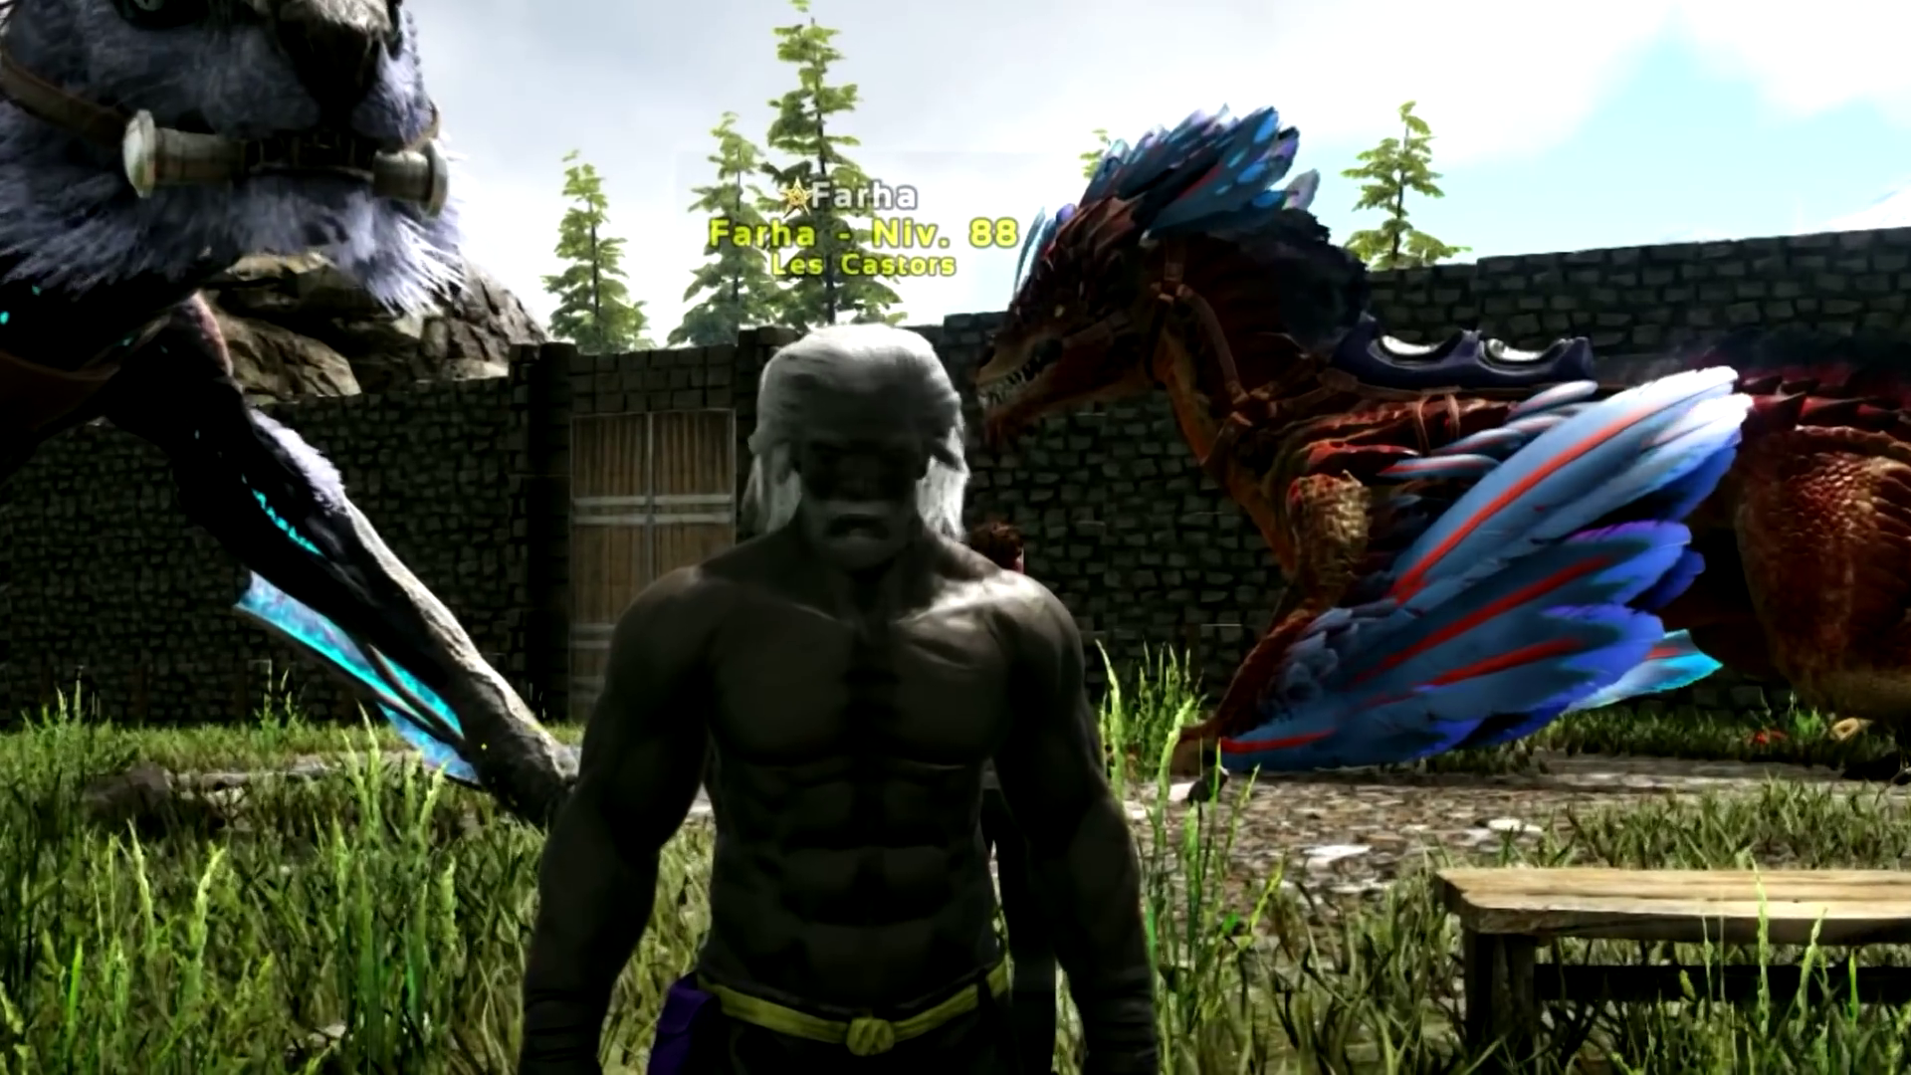